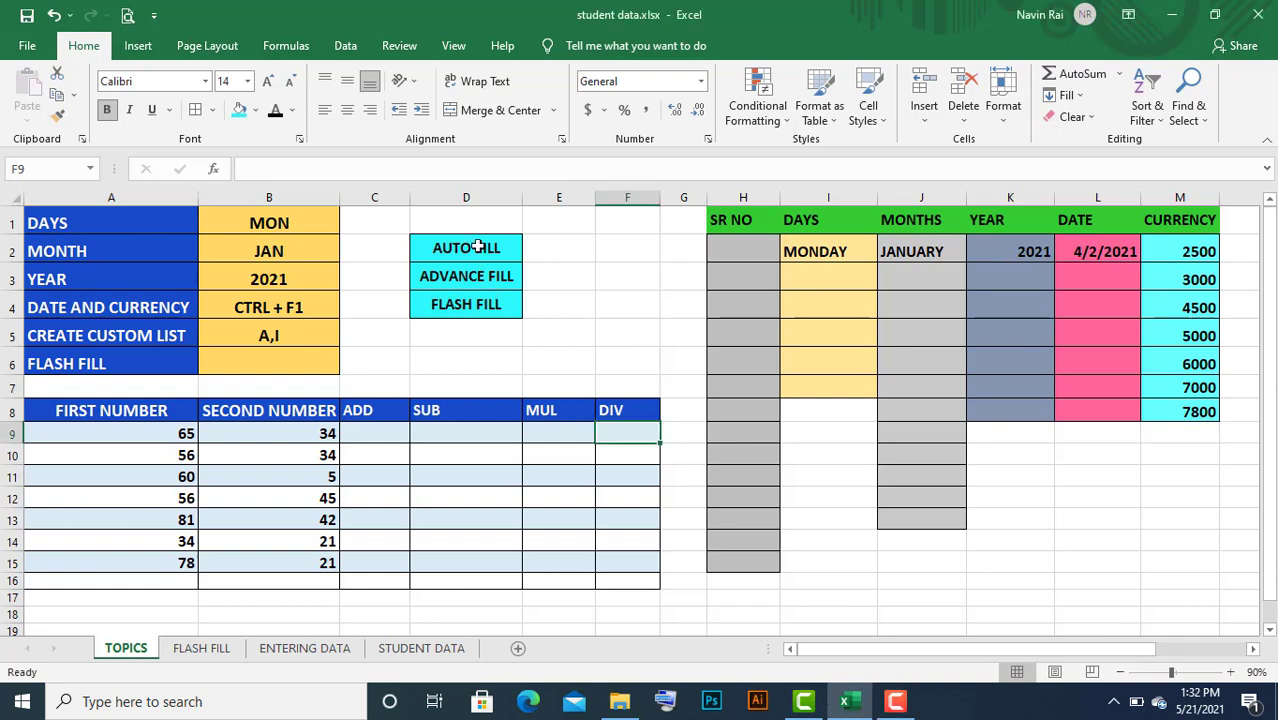
Examine the number table in A8:F15, covering the FIRST NUMBER and SECOND NUMBER columns and the ADD, SUB, MUL and DIV cells in row 9
{"action": "left_click", "coordinate": [479, 277]}
{"action": "left_click", "coordinate": [487, 309]}
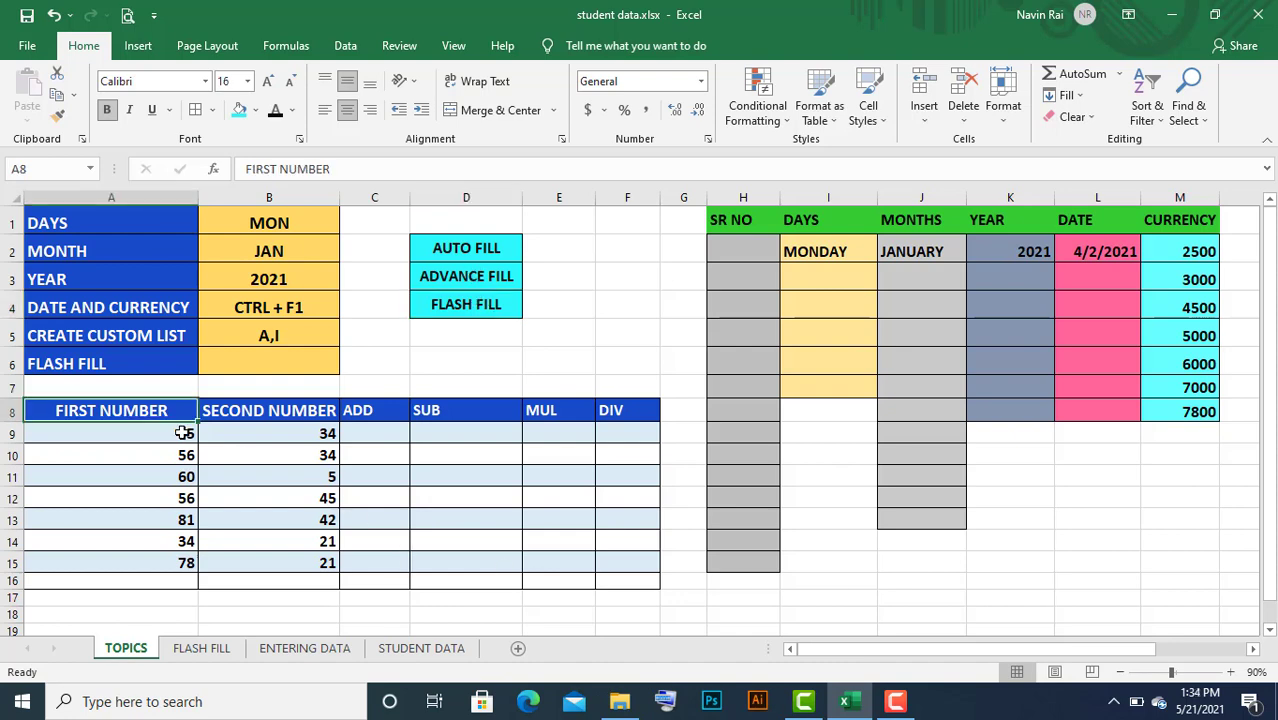
{"action": "left_click_drag", "start_coordinate": [140, 408], "coordinate": [610, 571]}
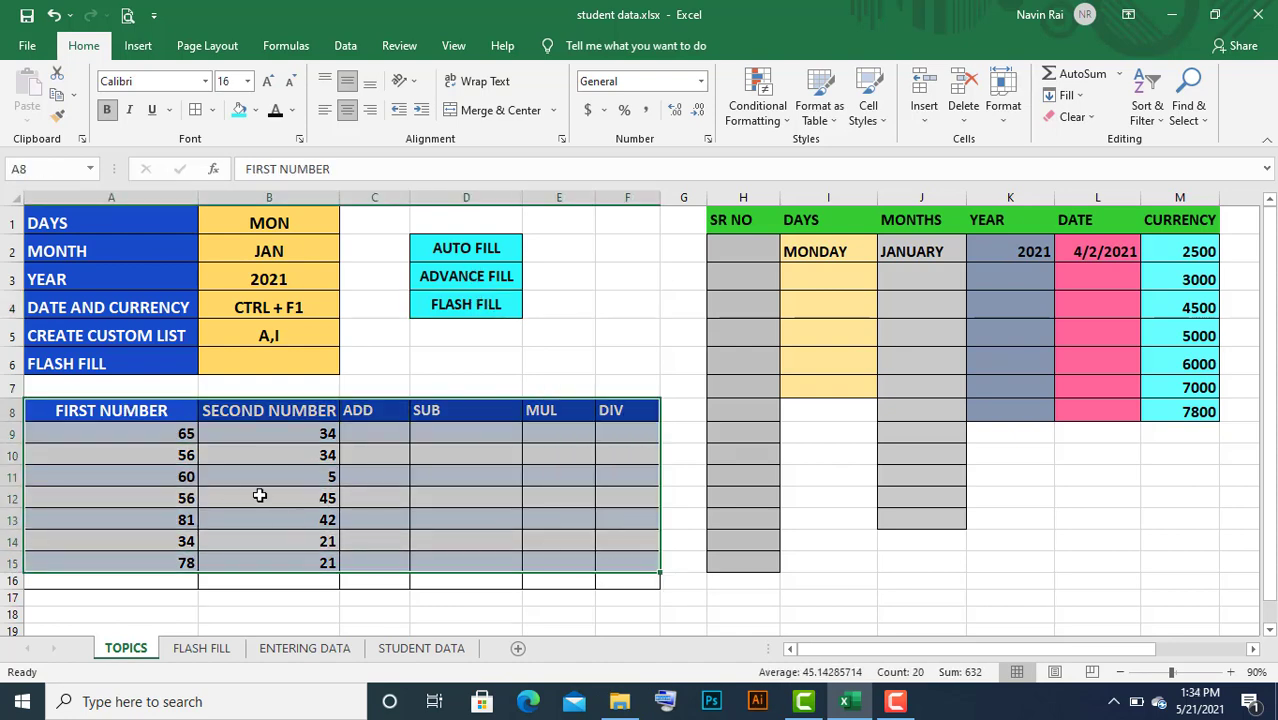
{"action": "left_click", "coordinate": [262, 494]}
{"action": "left_click_drag", "start_coordinate": [158, 410], "coordinate": [175, 560]}
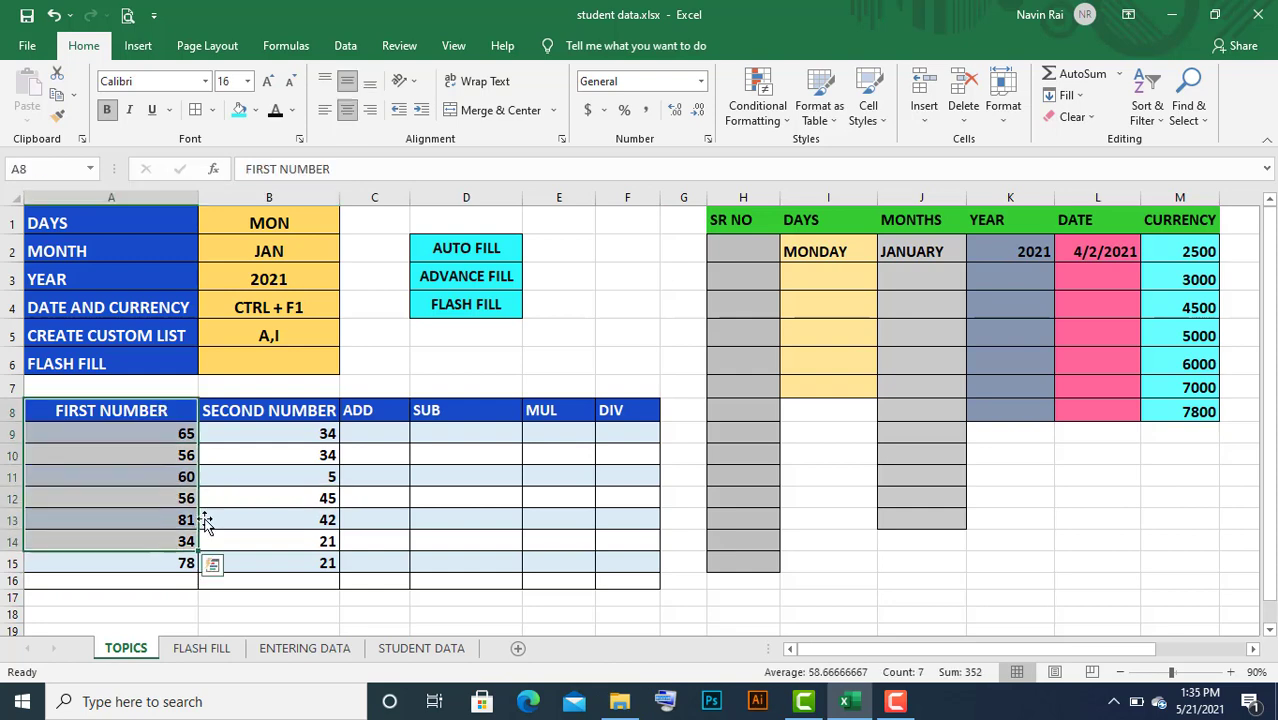
{"action": "left_click_drag", "start_coordinate": [288, 408], "coordinate": [296, 578]}
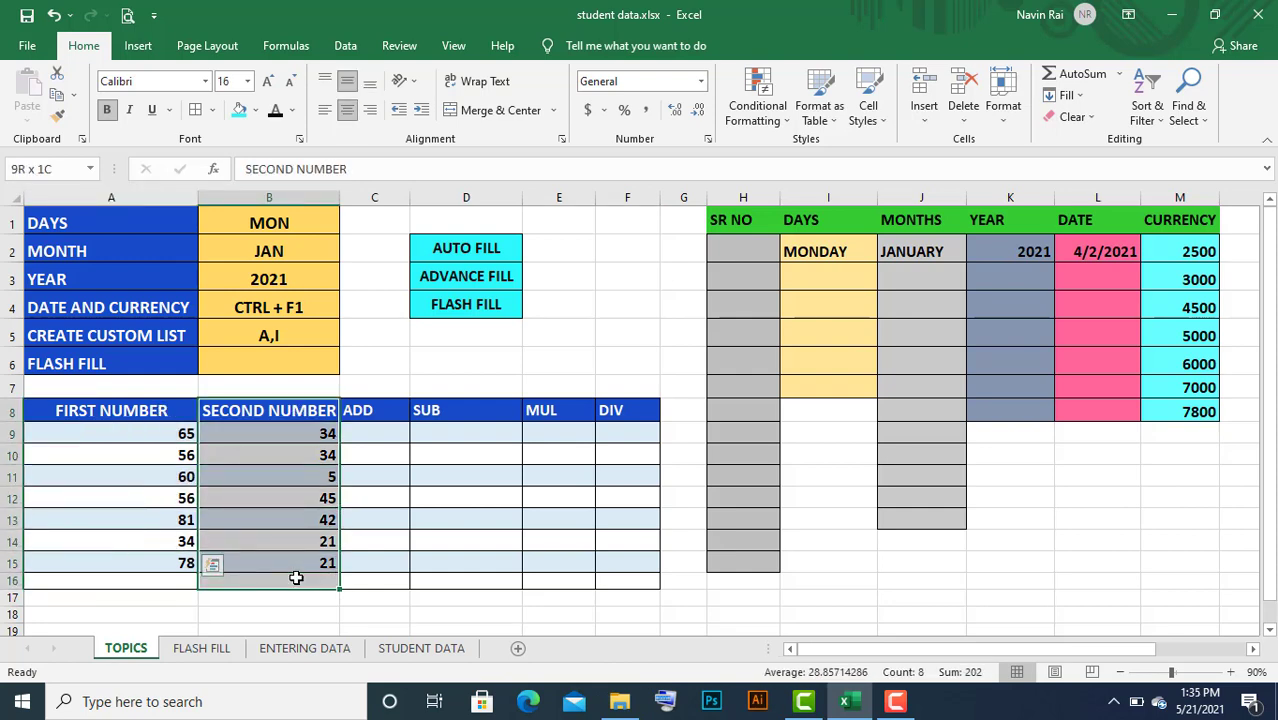
{"action": "left_click", "coordinate": [165, 430]}
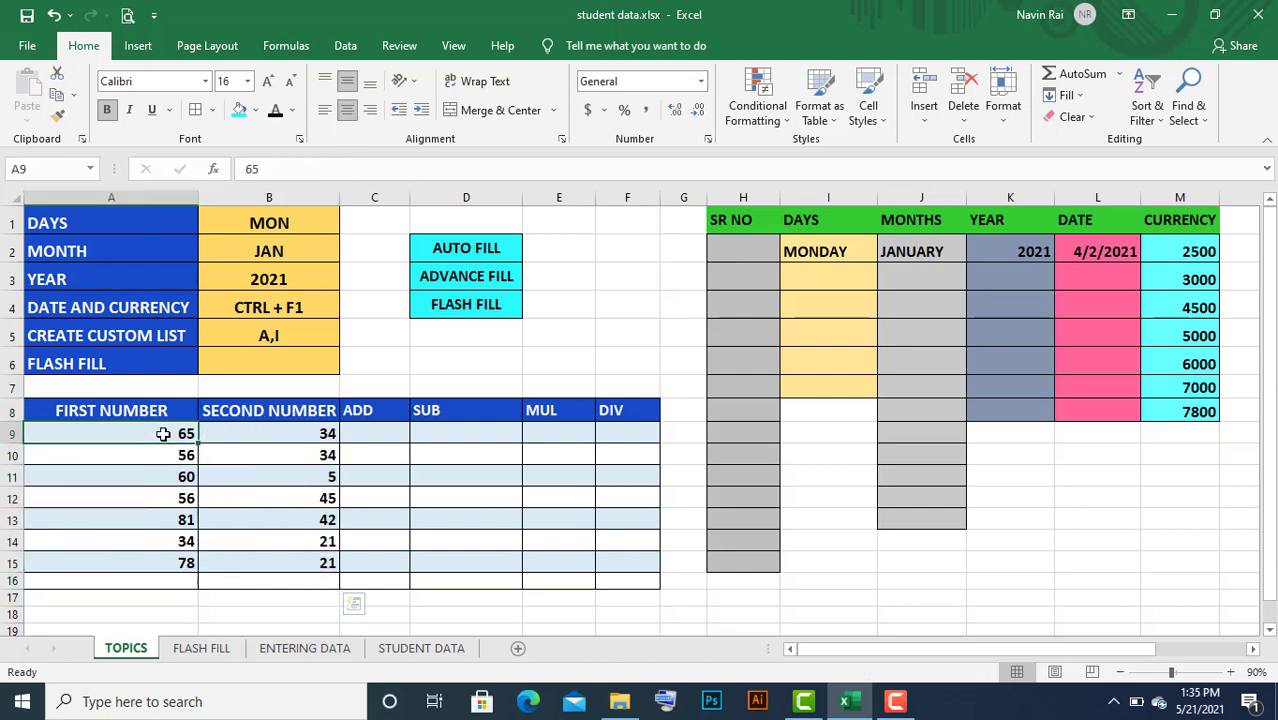
{"action": "left_click", "coordinate": [378, 432]}
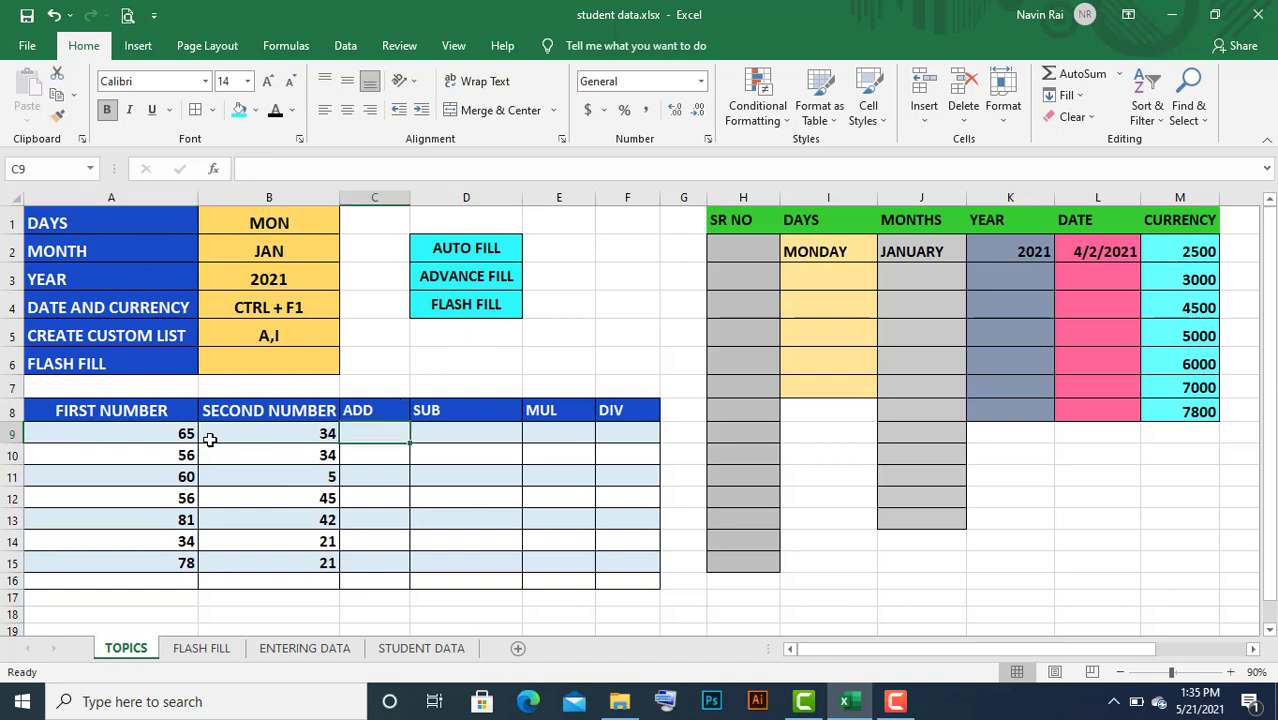
{"action": "left_click", "coordinate": [296, 433]}
{"action": "left_click_drag", "start_coordinate": [374, 445], "coordinate": [389, 442]}
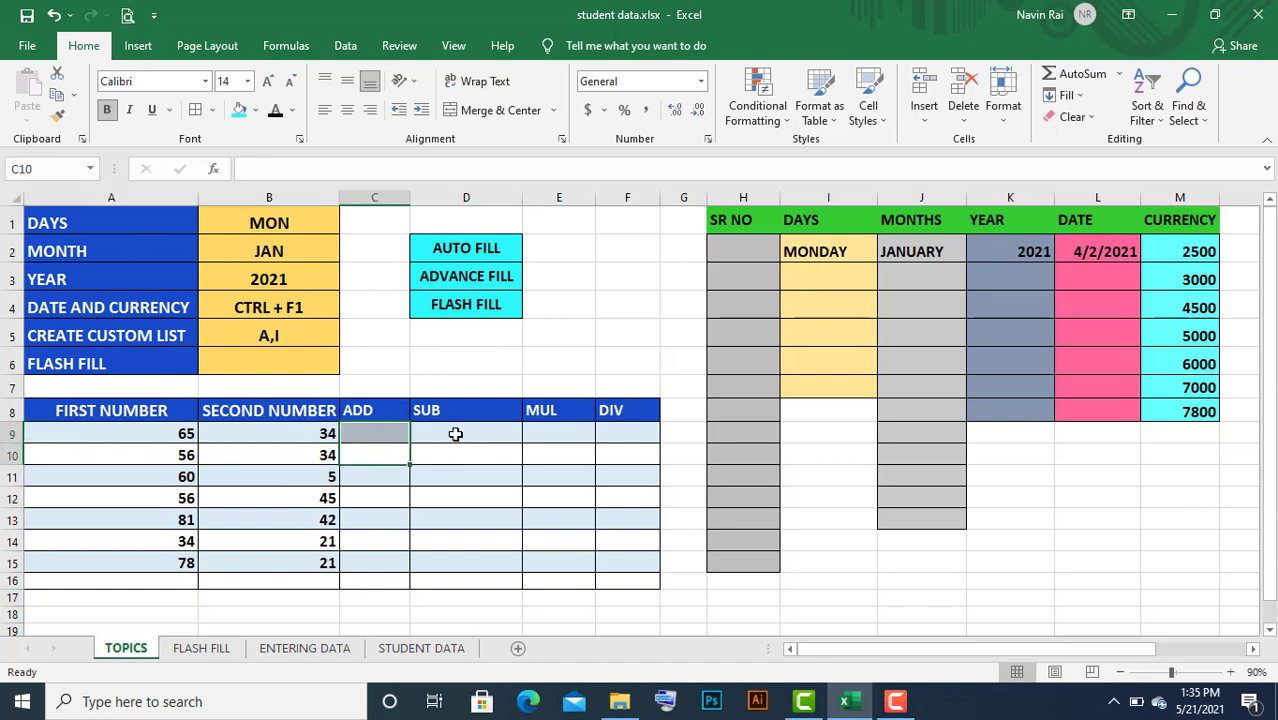
{"action": "left_click", "coordinate": [455, 434]}
{"action": "left_click", "coordinate": [568, 432]}
{"action": "left_click", "coordinate": [623, 432]}
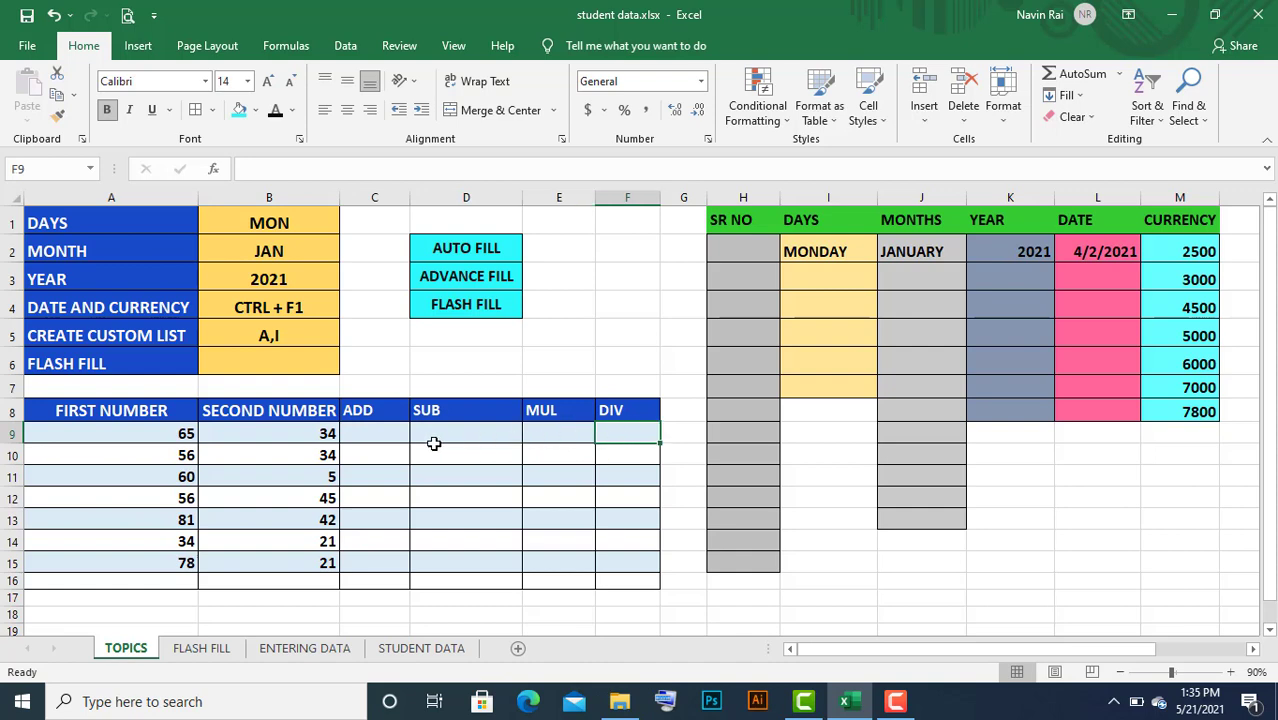
{"action": "left_click", "coordinate": [376, 434]}
{"action": "left_click", "coordinate": [446, 436]}
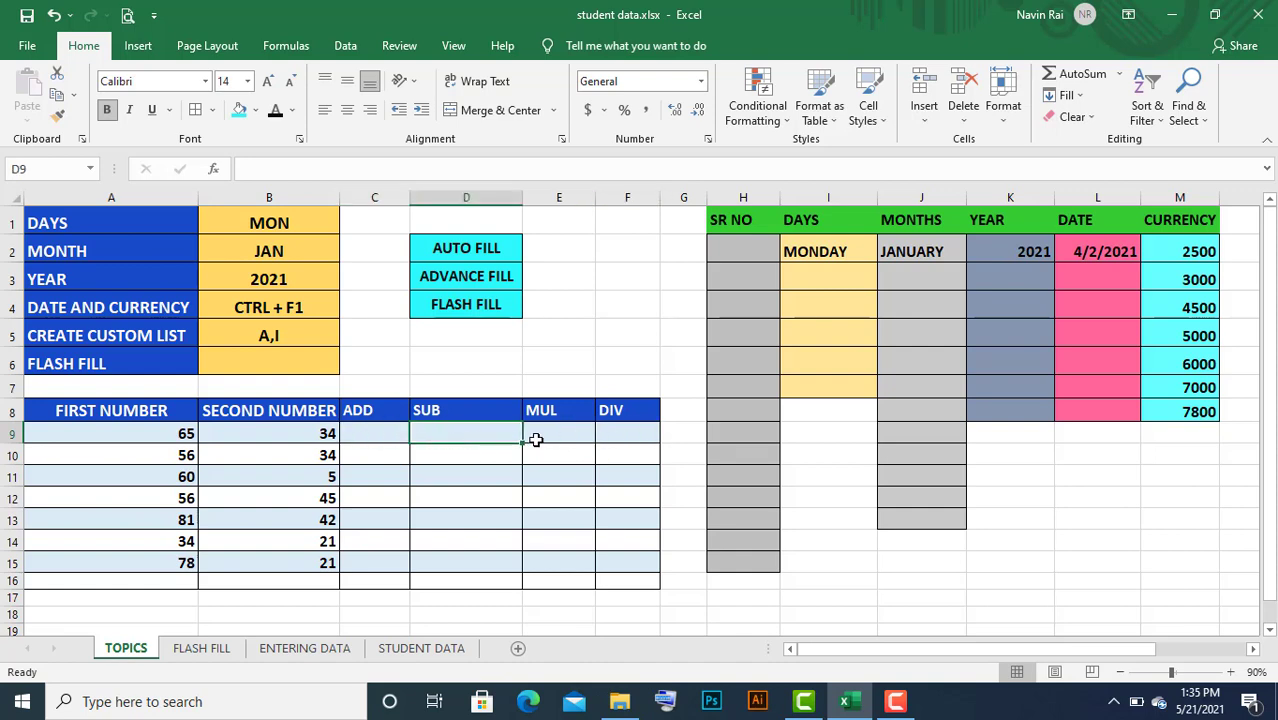
{"action": "left_click", "coordinate": [556, 440]}
{"action": "left_click", "coordinate": [610, 434]}
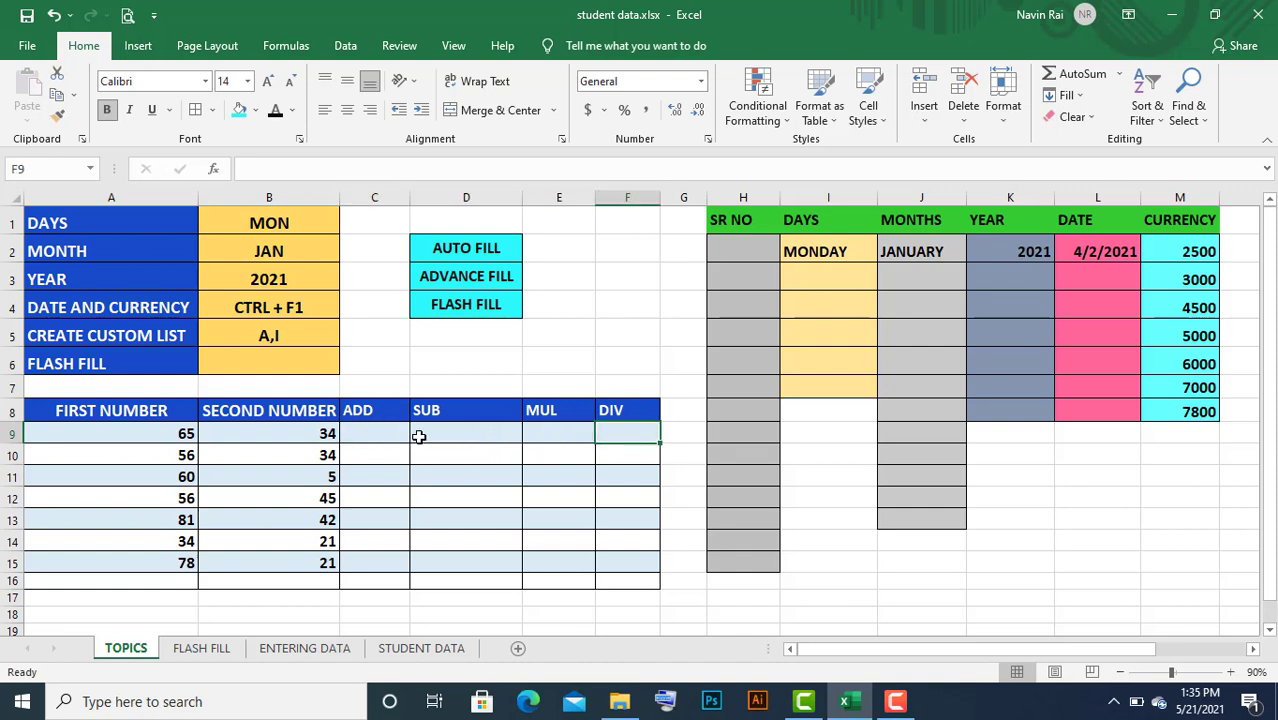
Enter the formula =A9+B9 in cell C9 to add the first and second numbers
{"action": "left_click", "coordinate": [390, 435]}
{"action": "type", "text": "="}
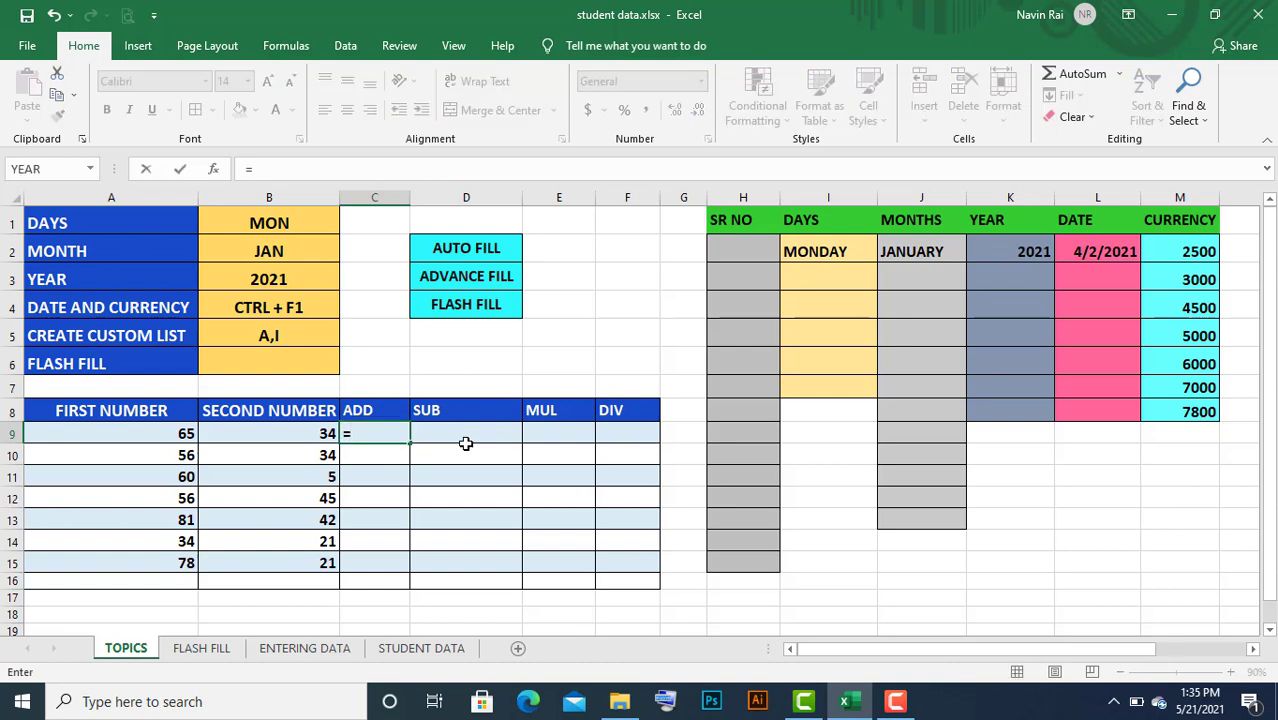
{"action": "left_click", "coordinate": [180, 435]}
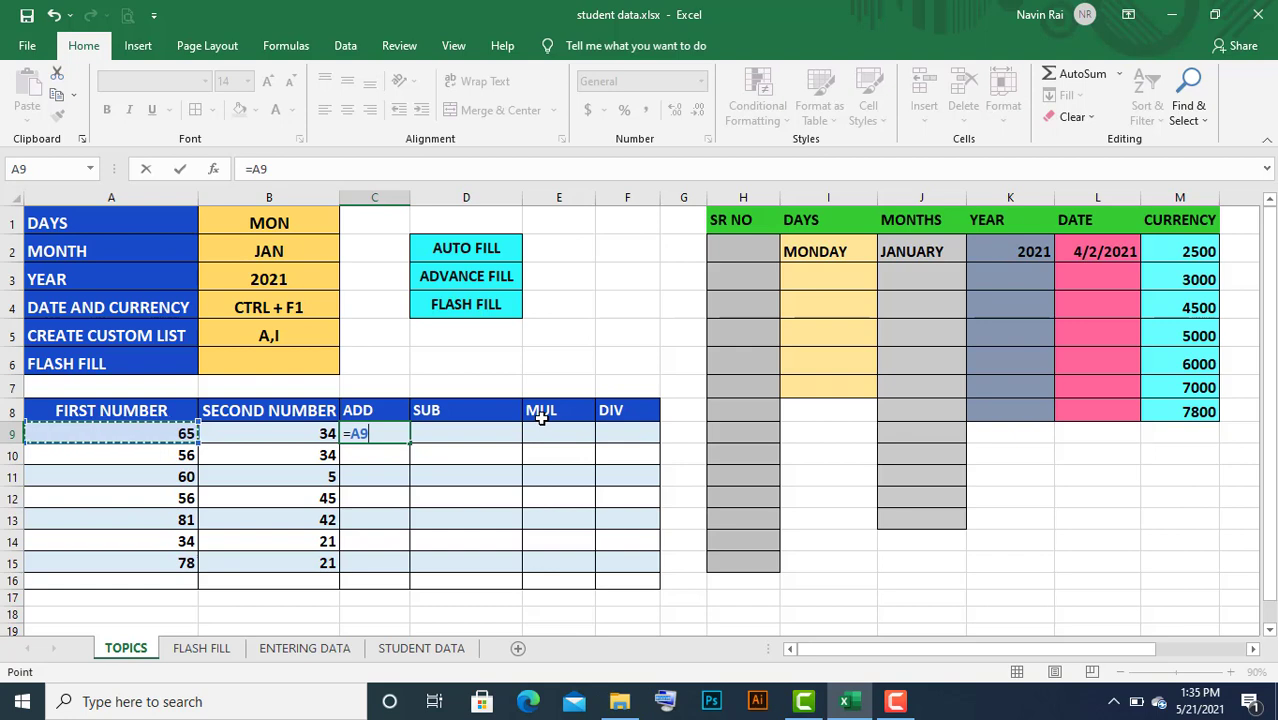
{"action": "type", "text": "+"}
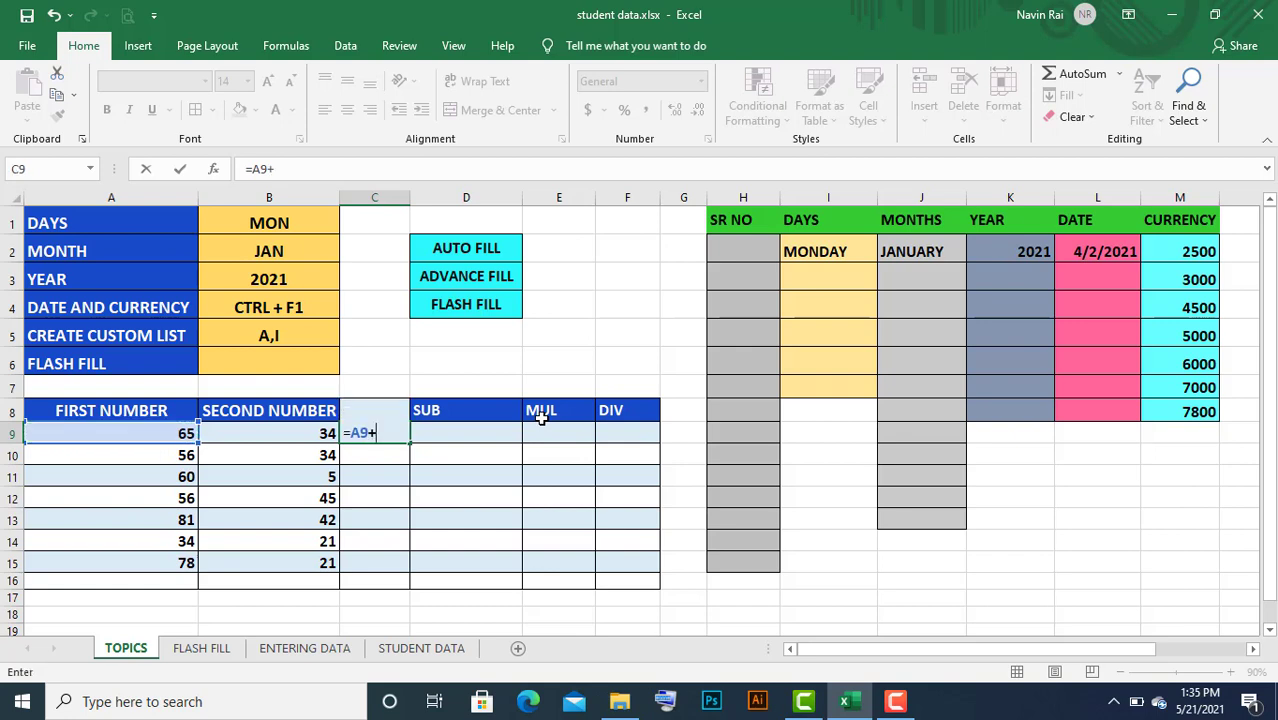
{"action": "left_click", "coordinate": [299, 438]}
{"action": "key", "text": "Return"}
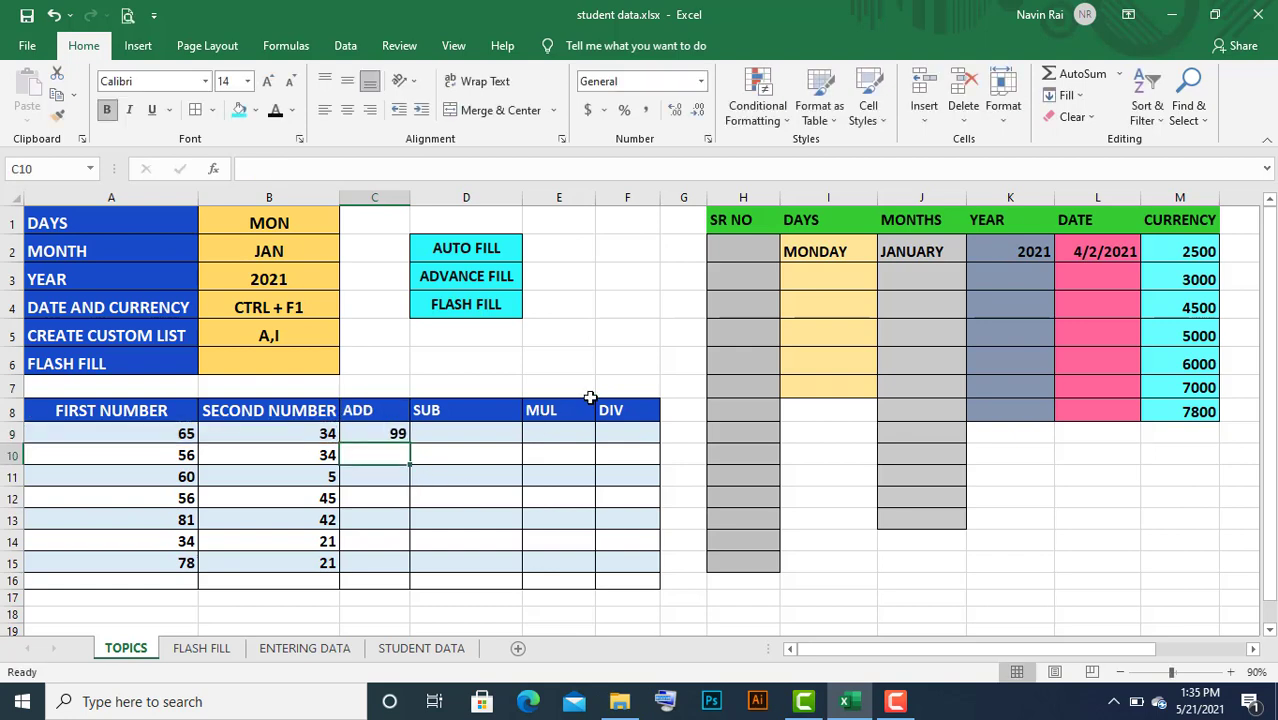
Enter the formula =A9-B9 in cell D9 to subtract the second number from the first
{"action": "left_click", "coordinate": [451, 434]}
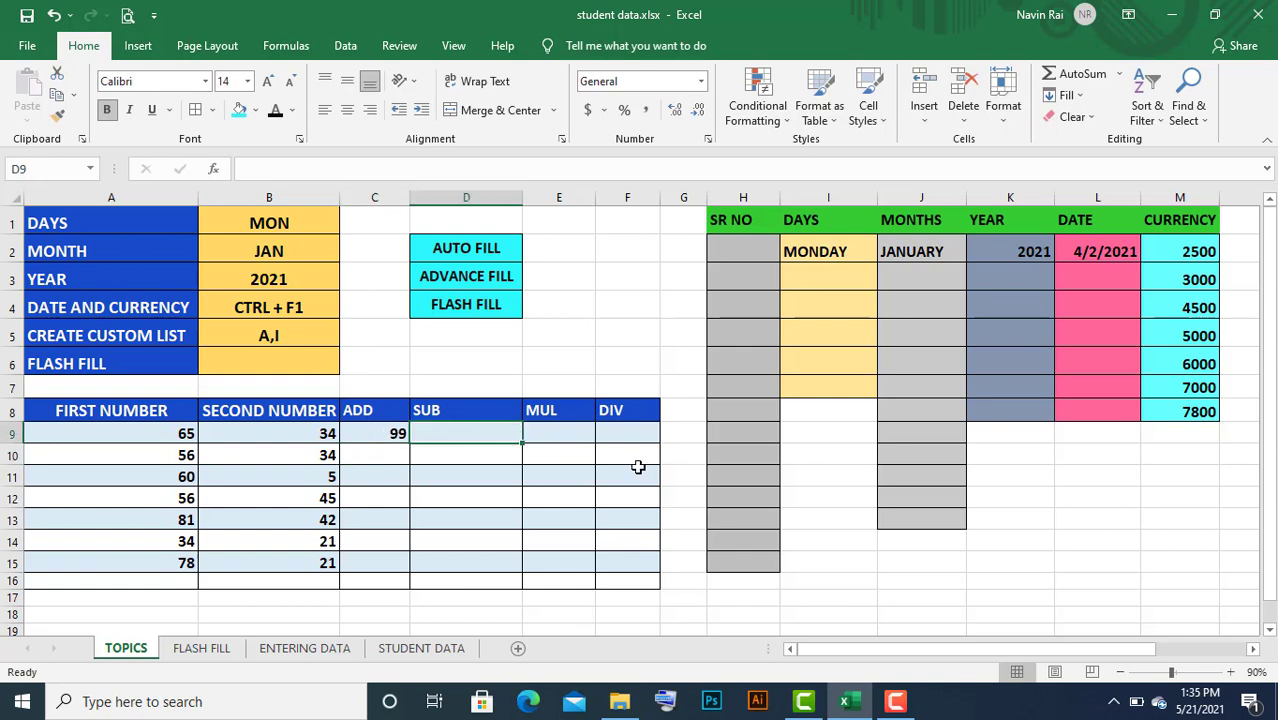
{"action": "type", "text": "="}
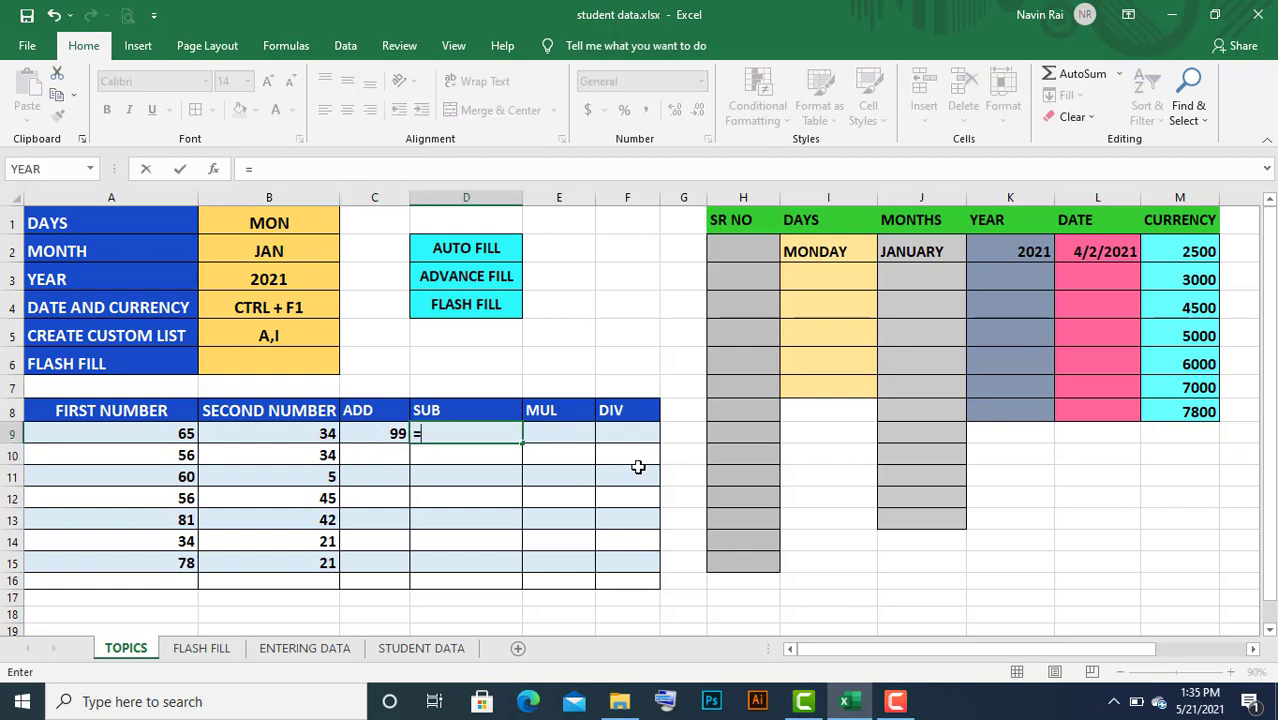
{"action": "left_click", "coordinate": [178, 433]}
{"action": "type", "text": "-"}
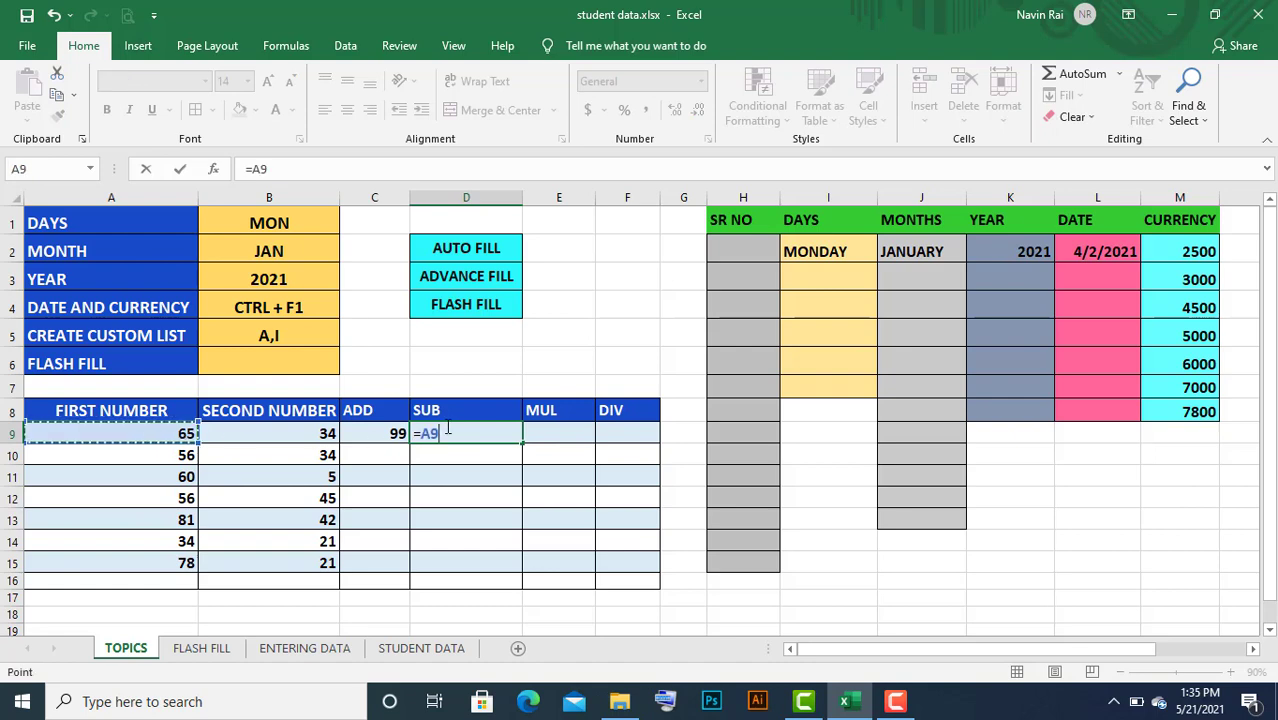
{"action": "left_click", "coordinate": [299, 436]}
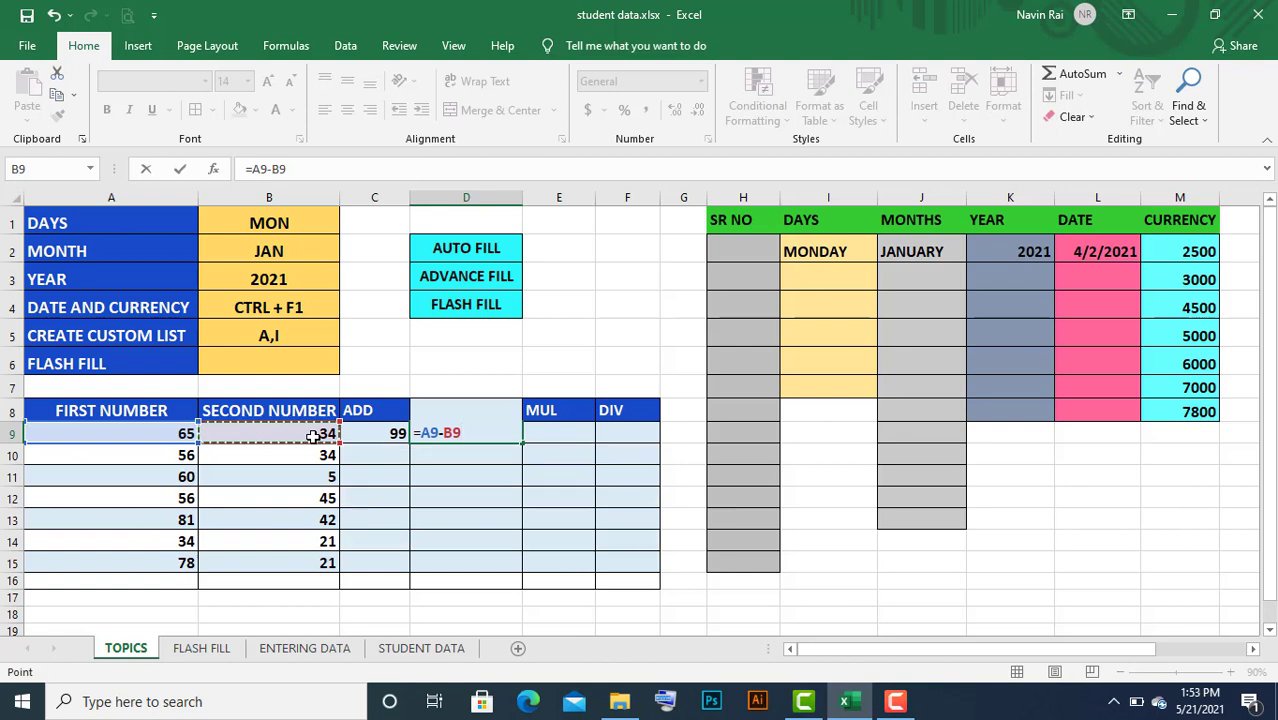
{"action": "key", "text": "Return"}
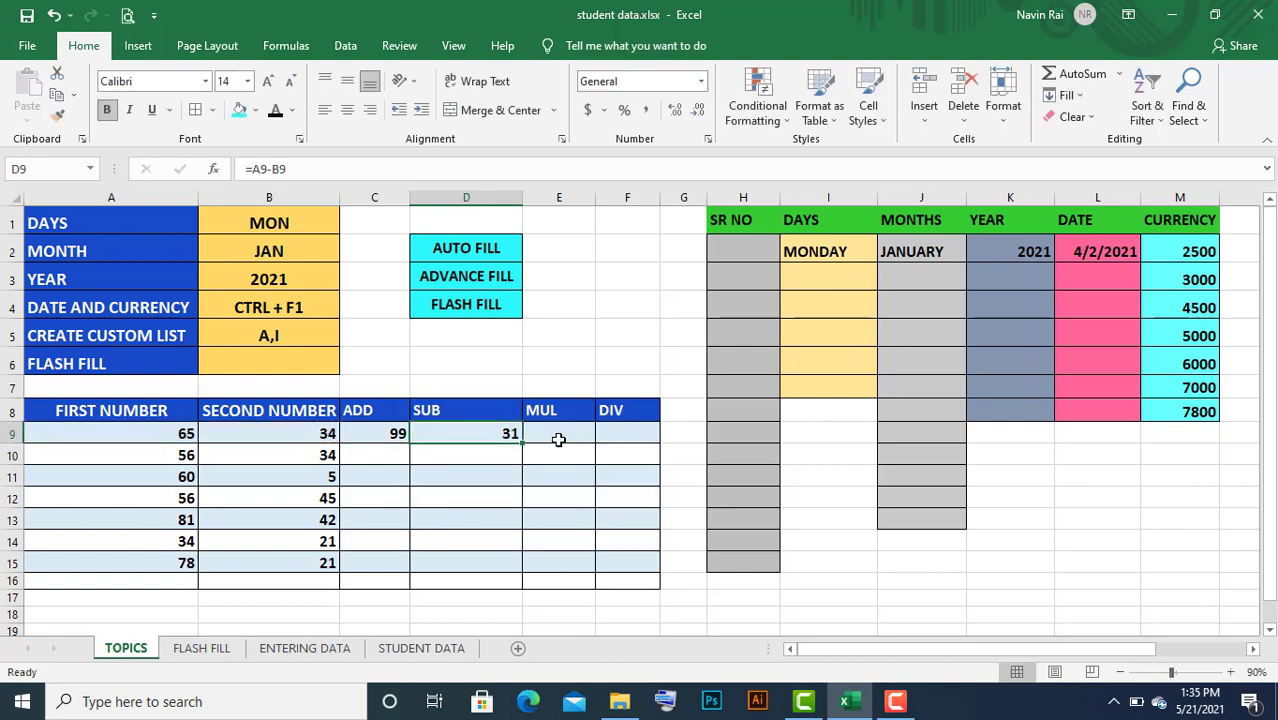
Enter the formula =A9*B9 in cell E9 to multiply the two numbers
{"action": "left_click", "coordinate": [559, 439]}
{"action": "type", "text": "="}
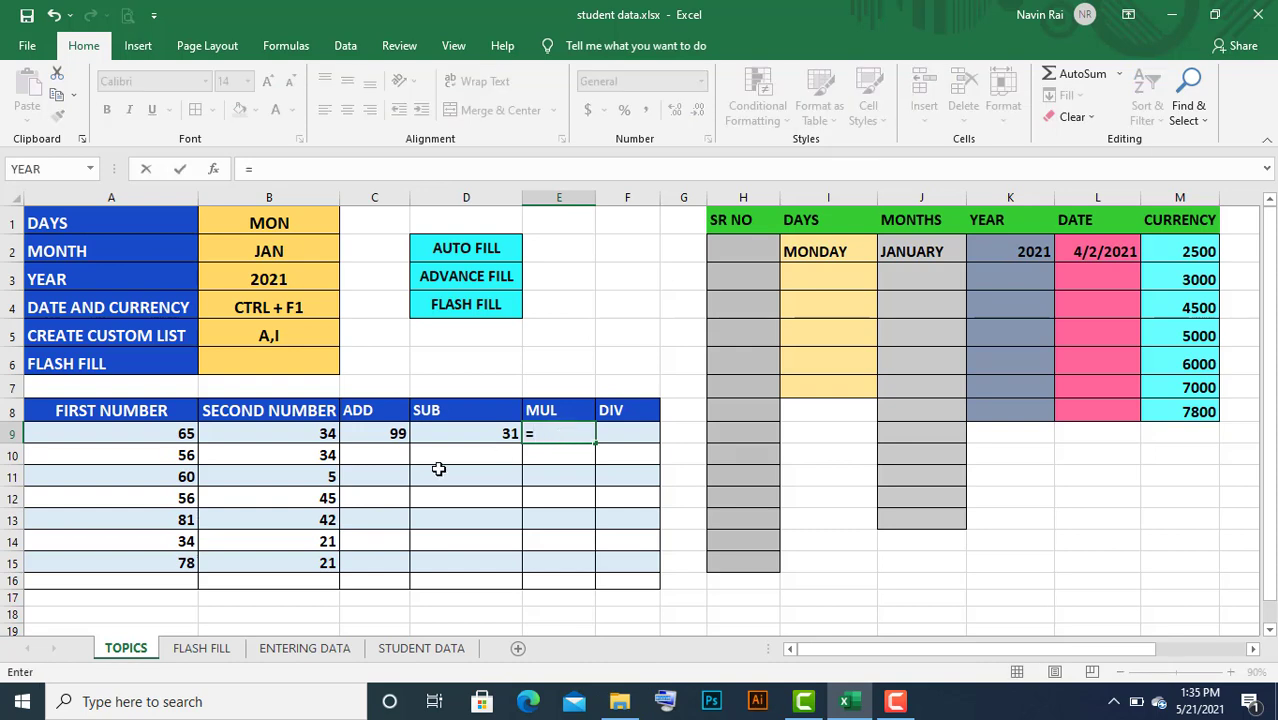
{"action": "left_click", "coordinate": [173, 433]}
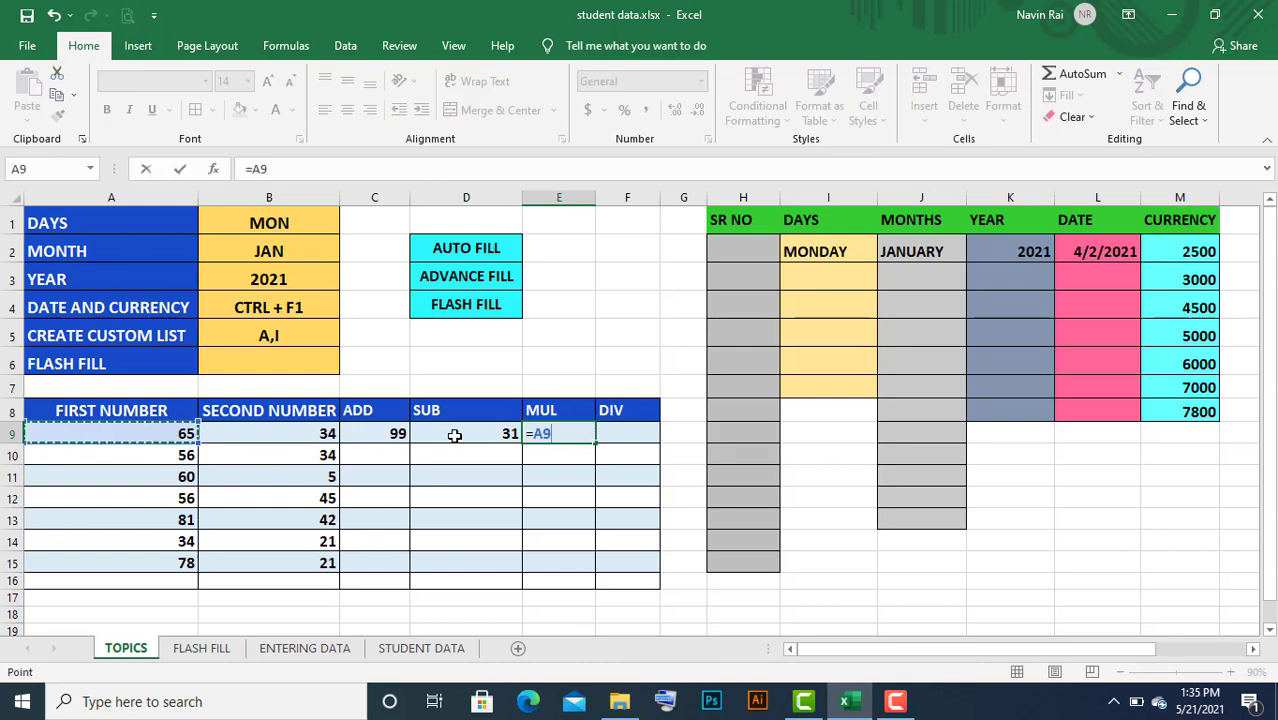
{"action": "type", "text": "*"}
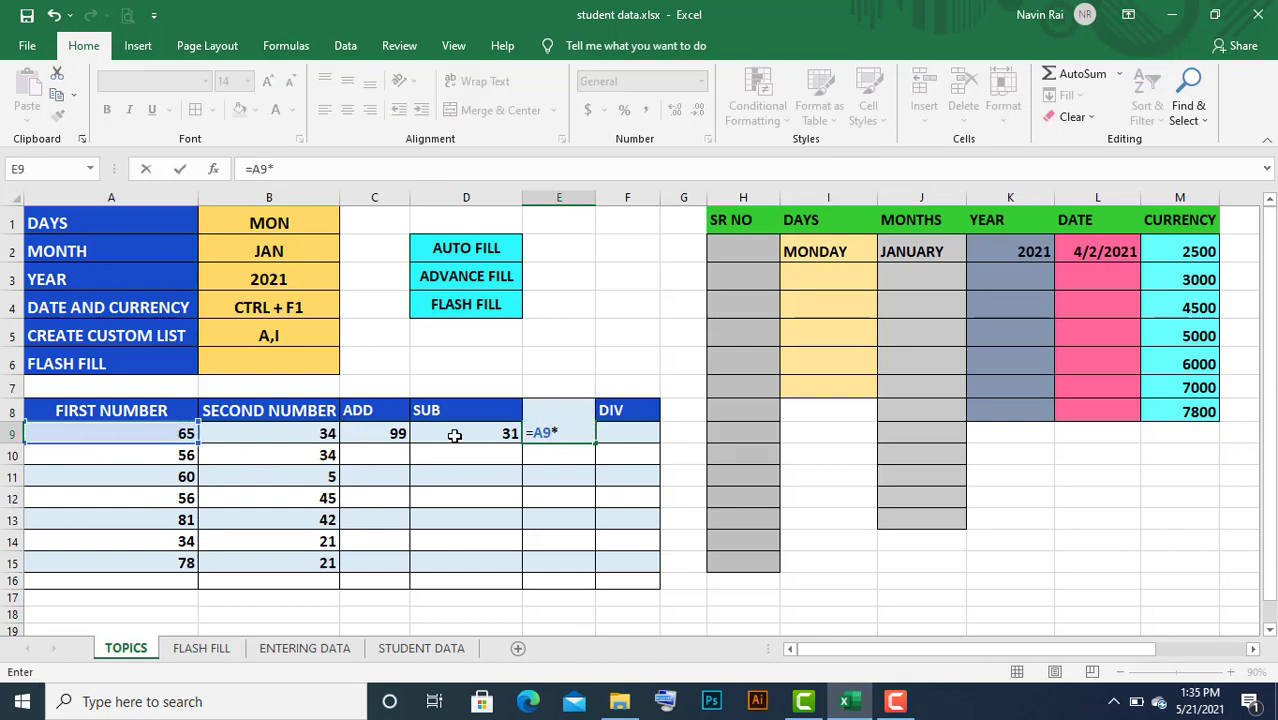
{"action": "left_click", "coordinate": [305, 433]}
{"action": "key", "text": "Return"}
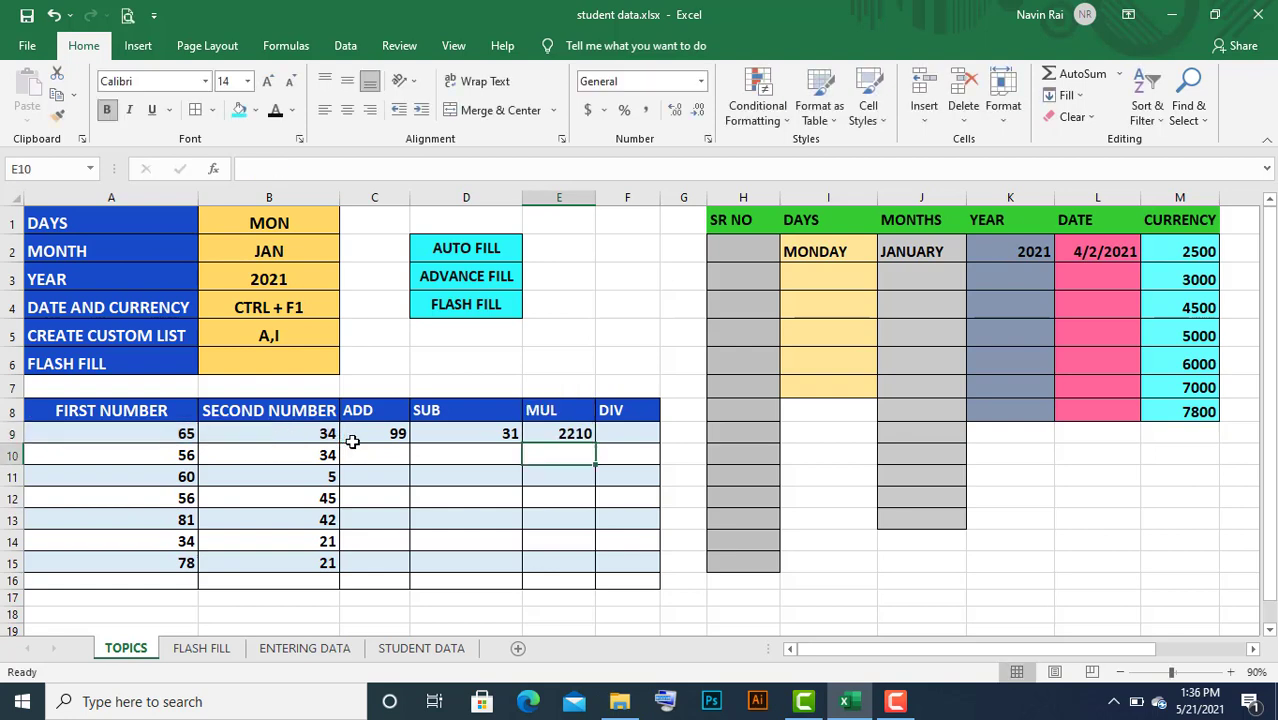
Enter the formula =A9/B9 in cell F9 to divide the first number by the second
{"action": "left_click", "coordinate": [632, 437]}
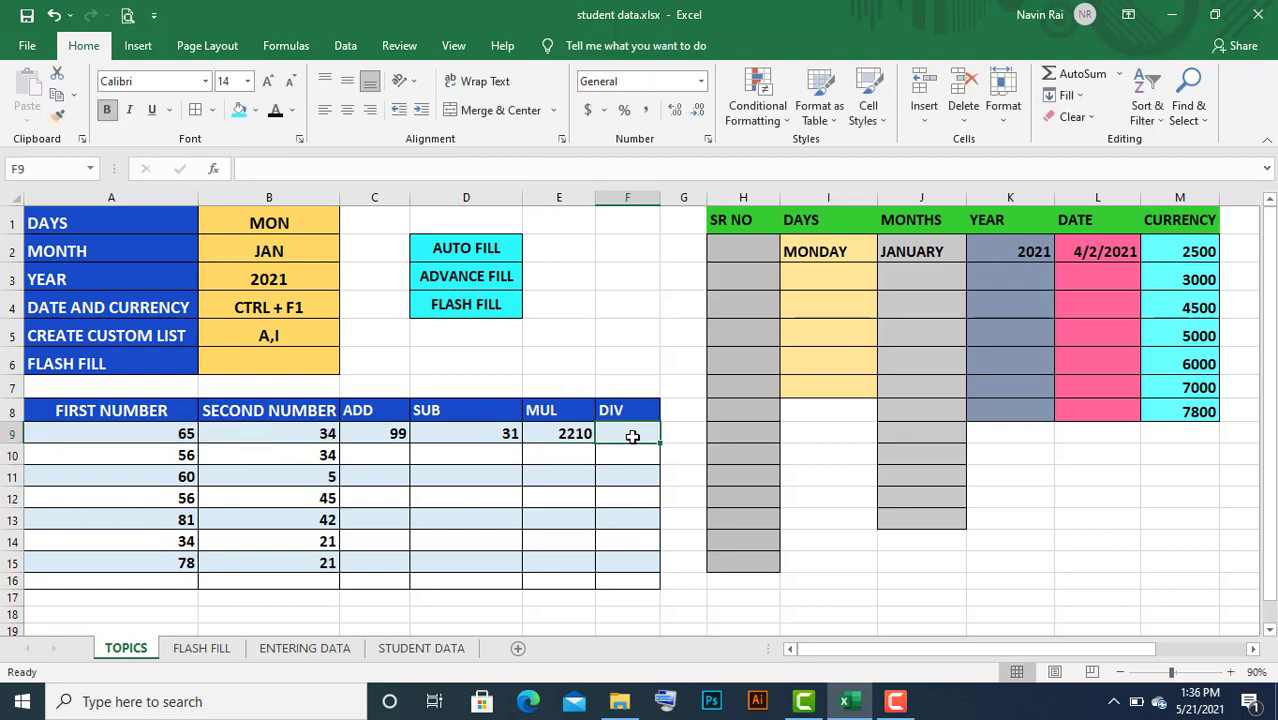
{"action": "type", "text": "="}
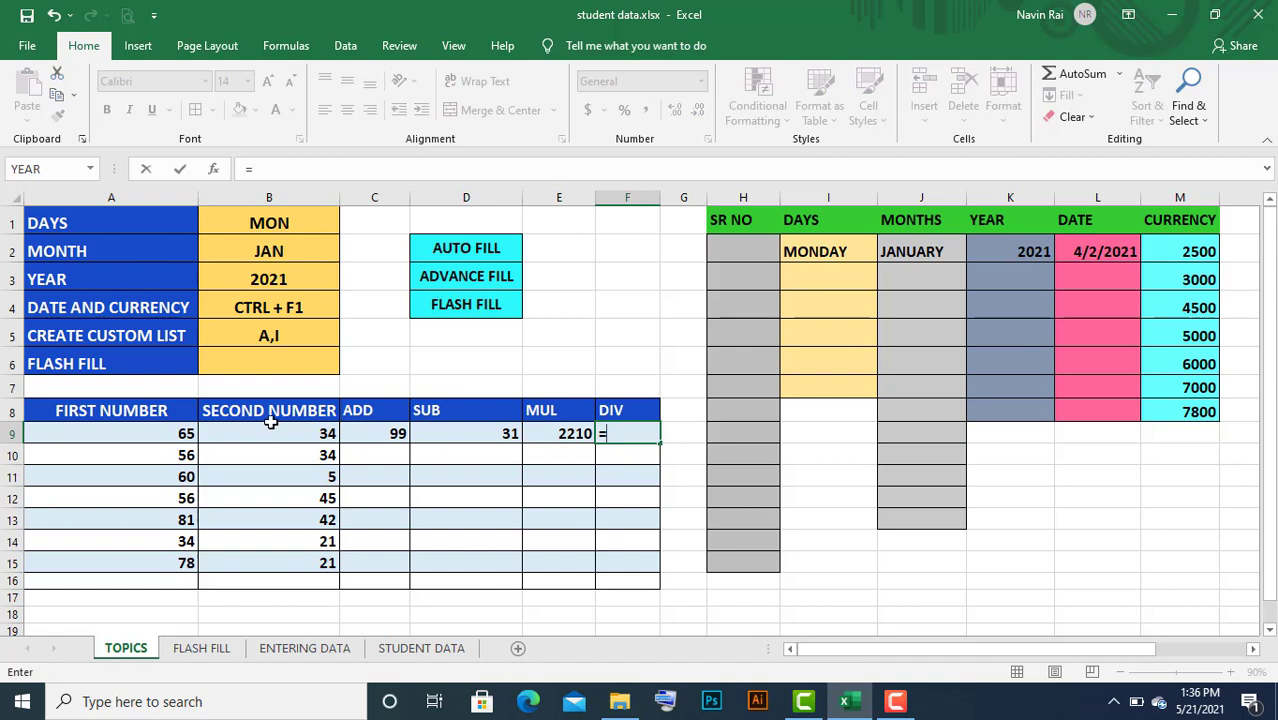
{"action": "left_click", "coordinate": [165, 441]}
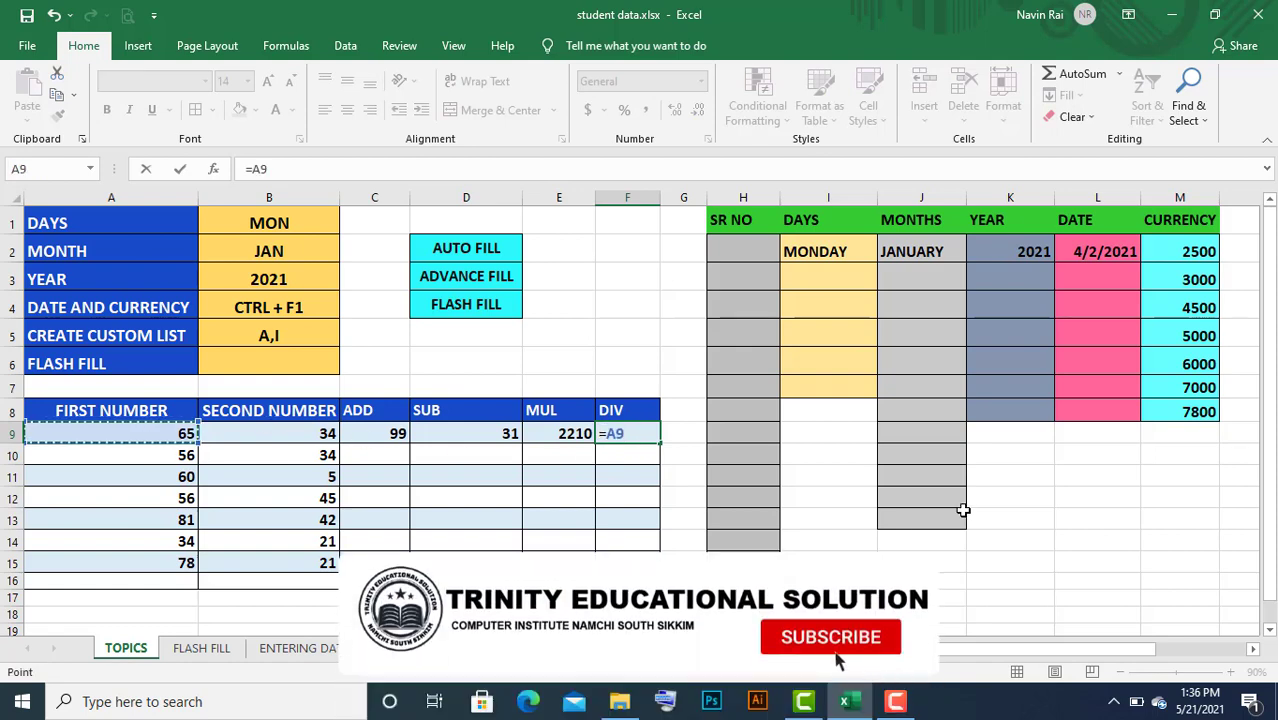
{"action": "type", "text": "/"}
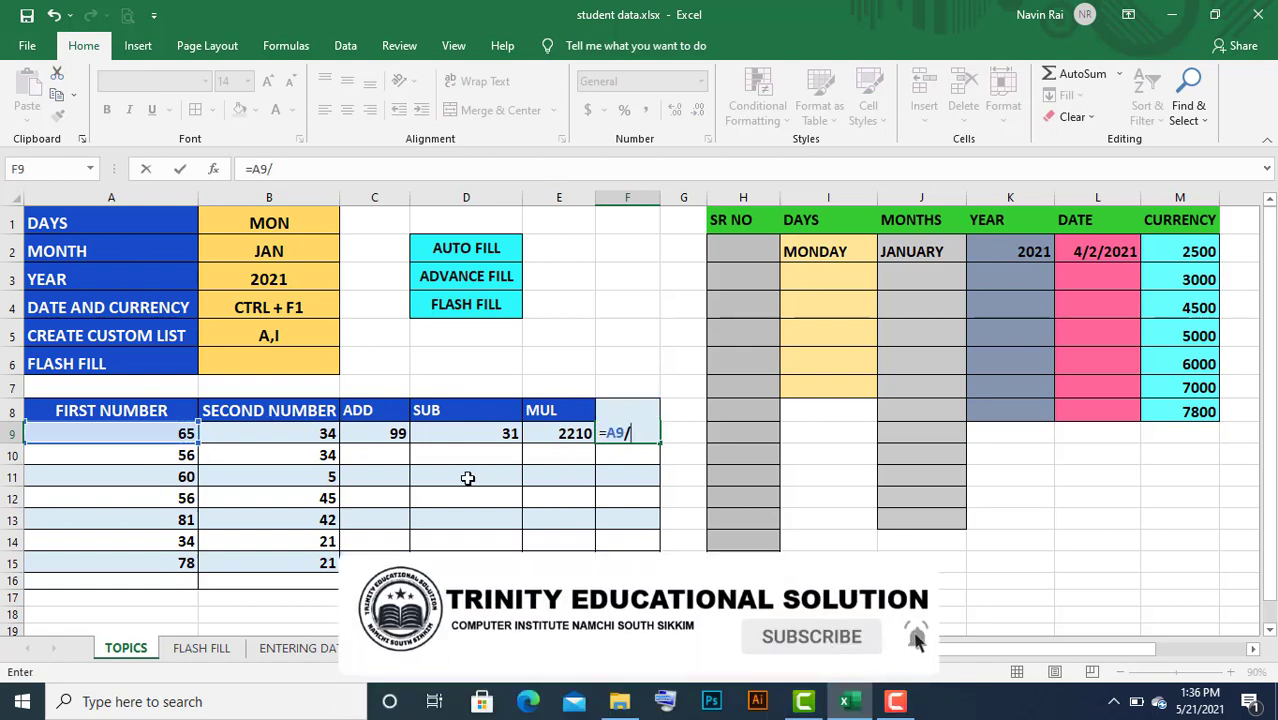
{"action": "left_click", "coordinate": [311, 437]}
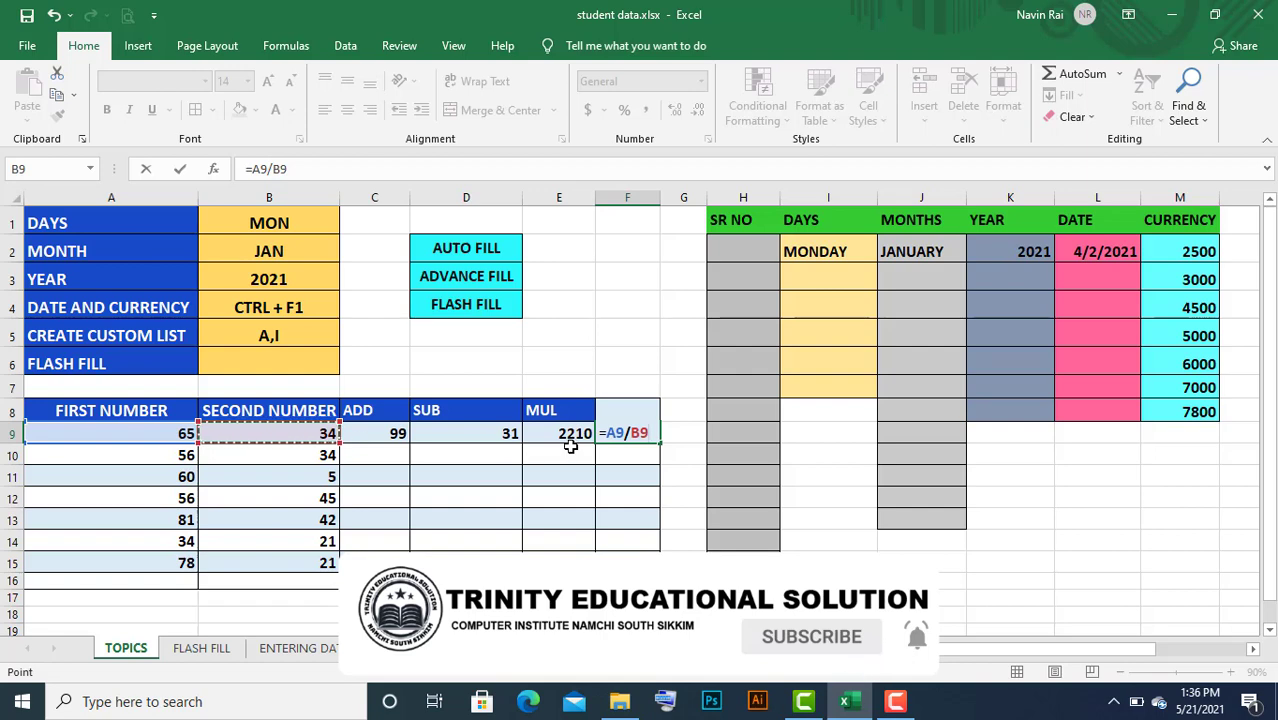
{"action": "key", "text": "Return"}
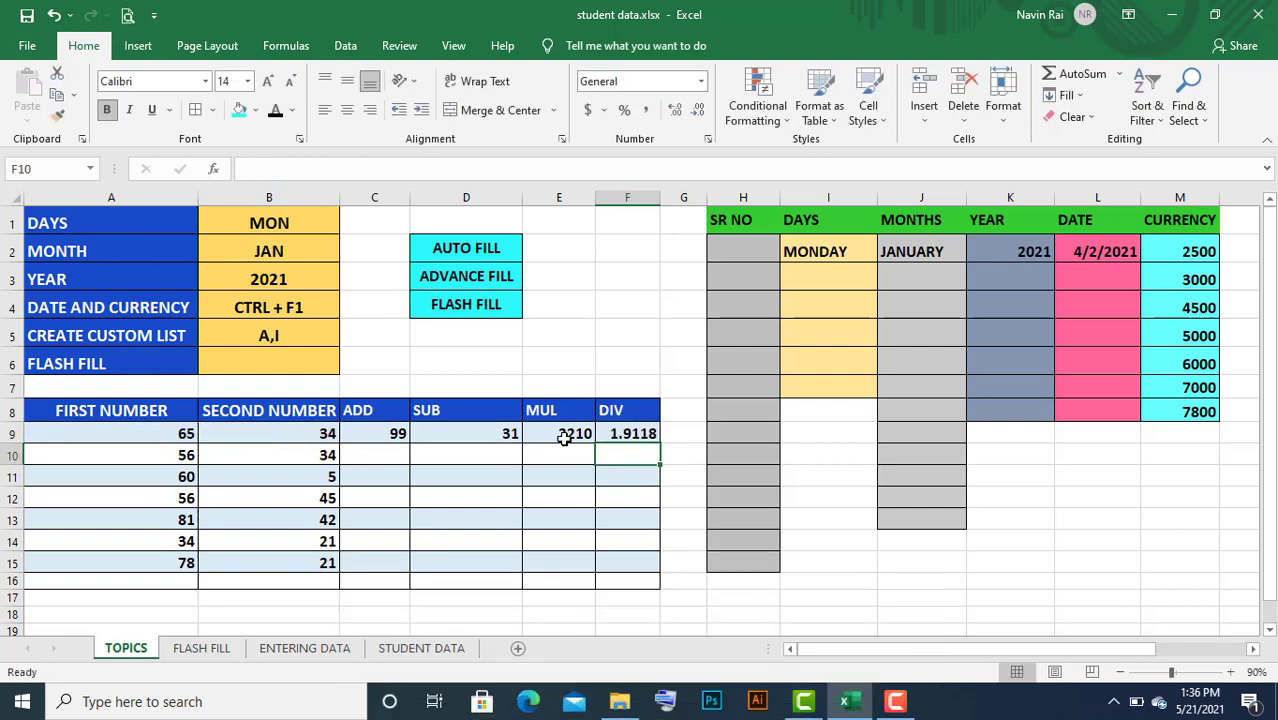
Fill the ADD formula from C9 down through C15 and check the copied formula in C10 against its row's numbers
{"action": "left_click", "coordinate": [393, 441]}
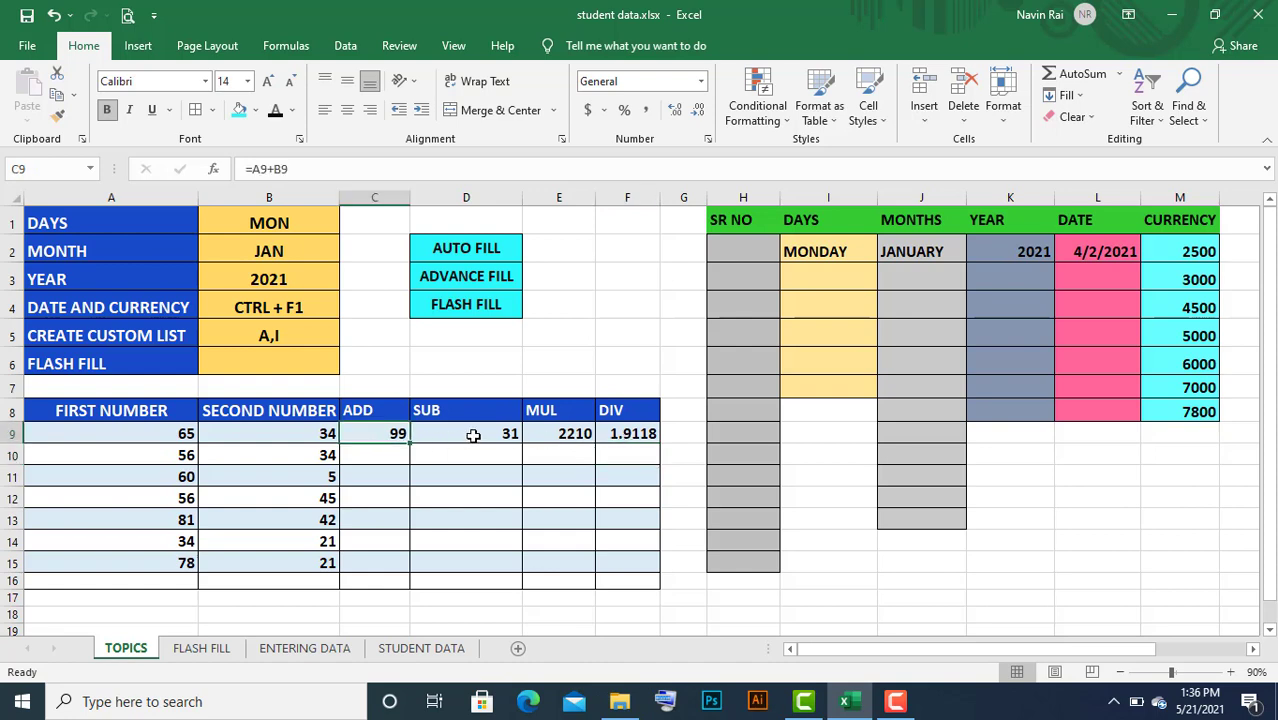
{"action": "left_click", "coordinate": [470, 435]}
{"action": "left_click", "coordinate": [553, 437]}
{"action": "left_click", "coordinate": [609, 433]}
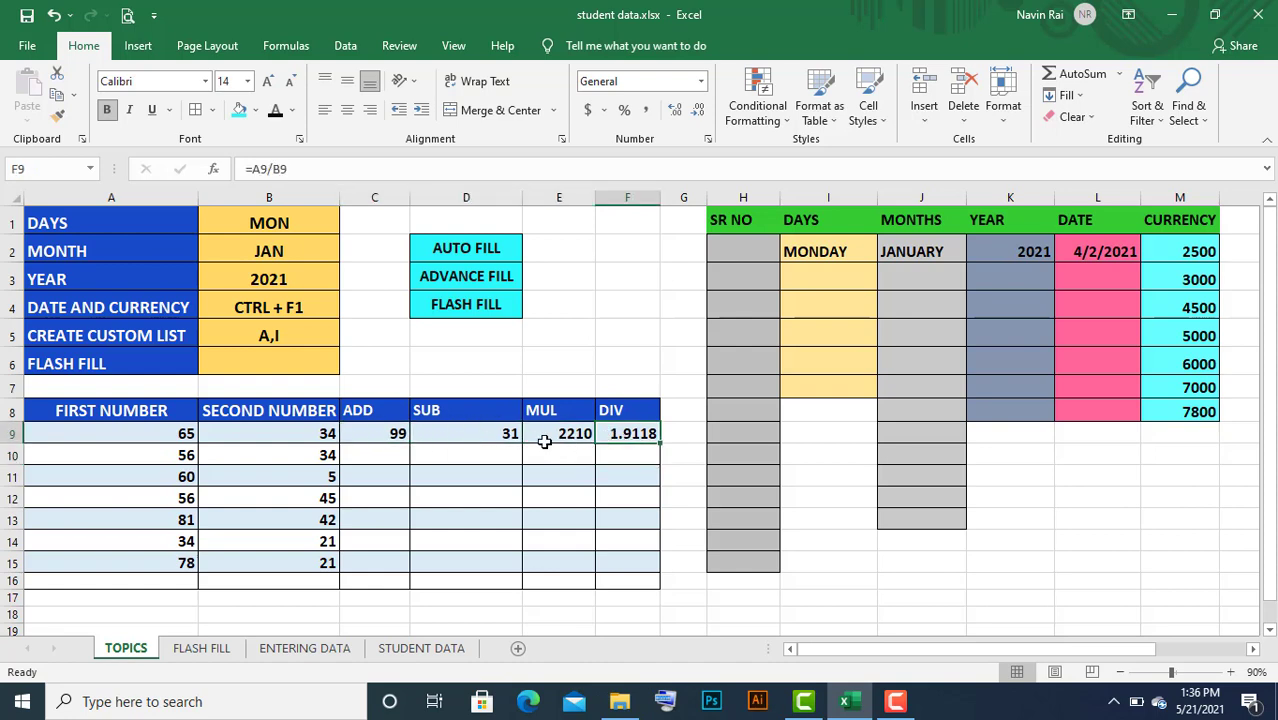
{"action": "left_click", "coordinate": [452, 430]}
{"action": "left_click", "coordinate": [369, 437]}
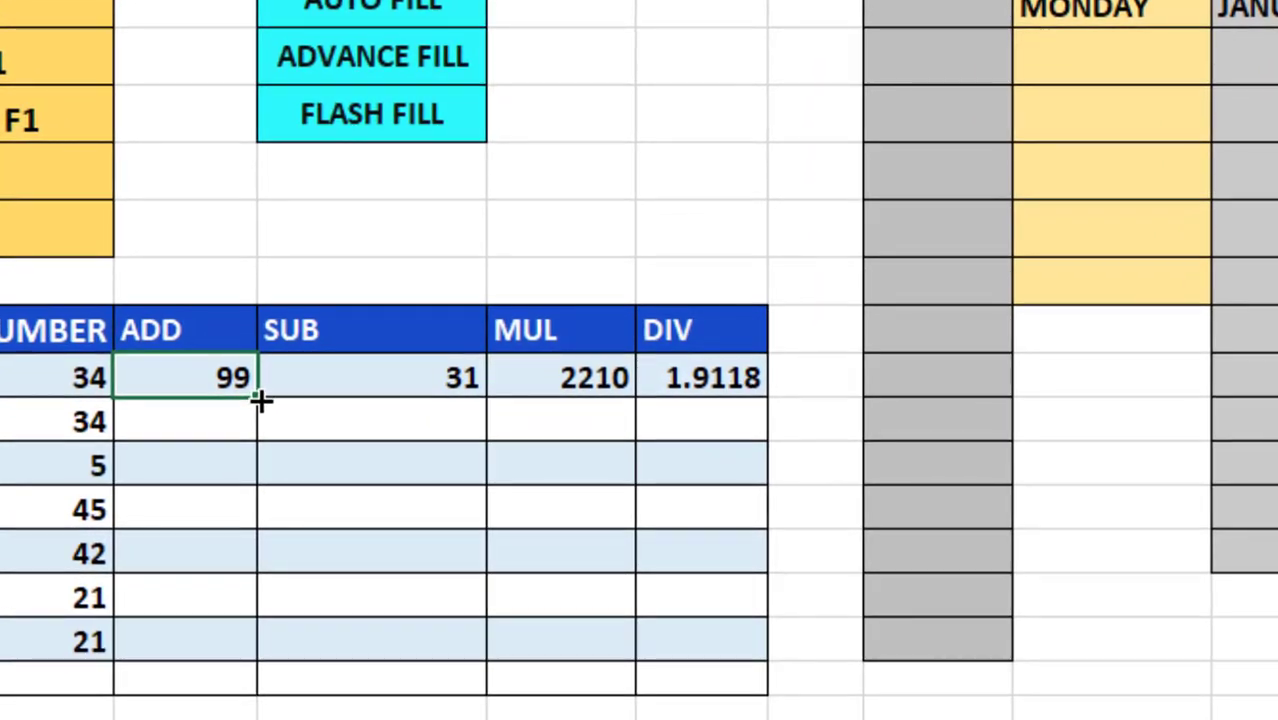
{"action": "left_click_drag", "start_coordinate": [260, 403], "coordinate": [242, 660]}
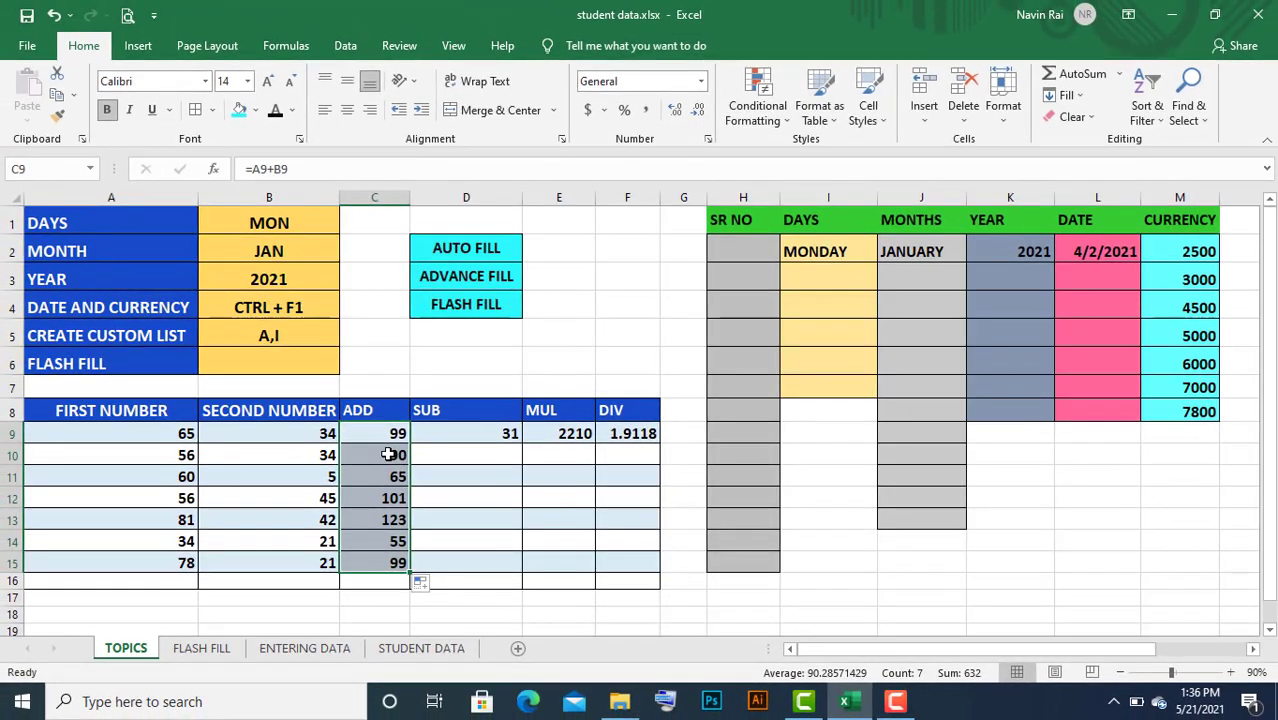
{"action": "left_click", "coordinate": [388, 455]}
{"action": "left_click", "coordinate": [175, 461]}
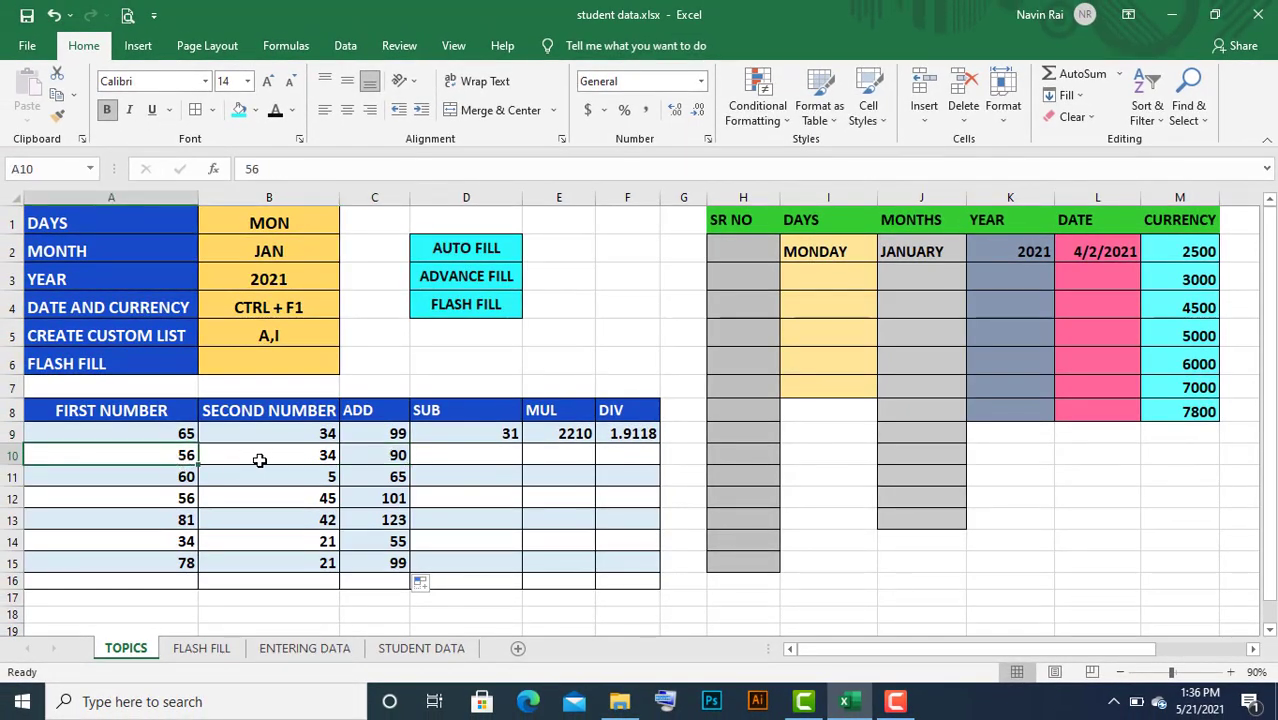
{"action": "left_click", "coordinate": [260, 459]}
{"action": "left_click", "coordinate": [360, 457]}
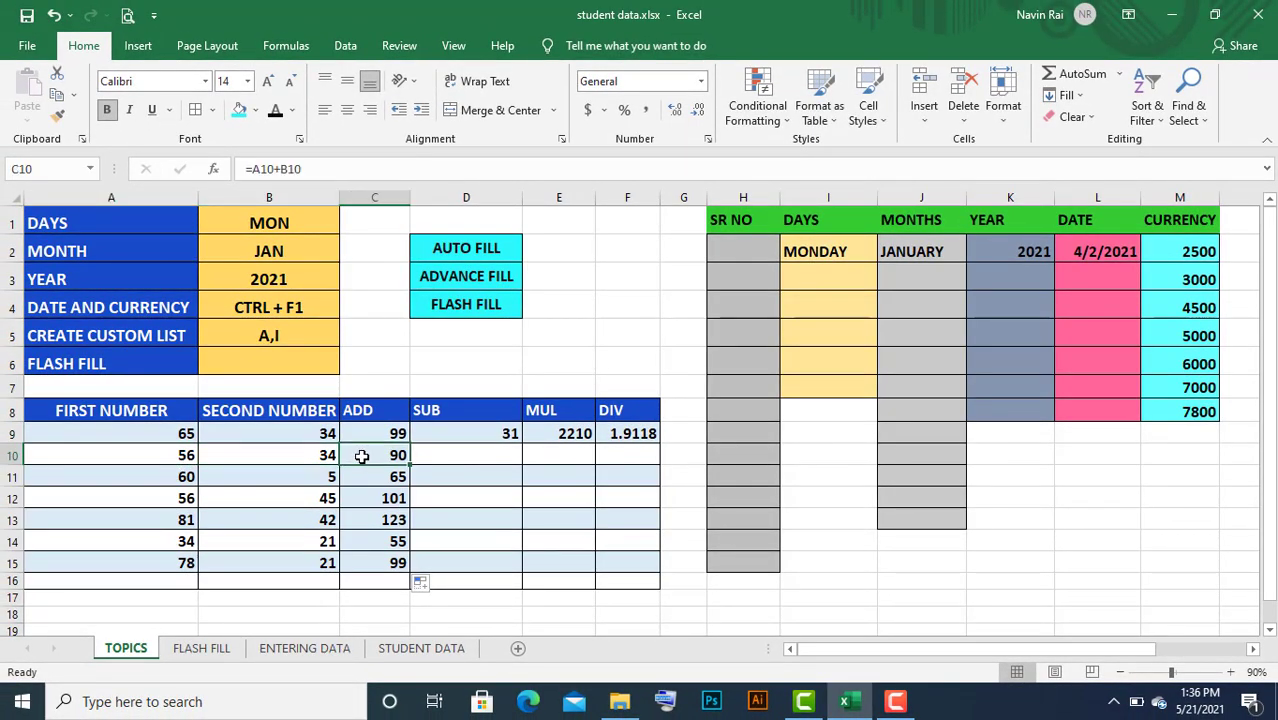
Fill the SUB, MUL and DIV formulas in D9, E9 and F9 down through row 15
{"action": "left_click", "coordinate": [500, 436]}
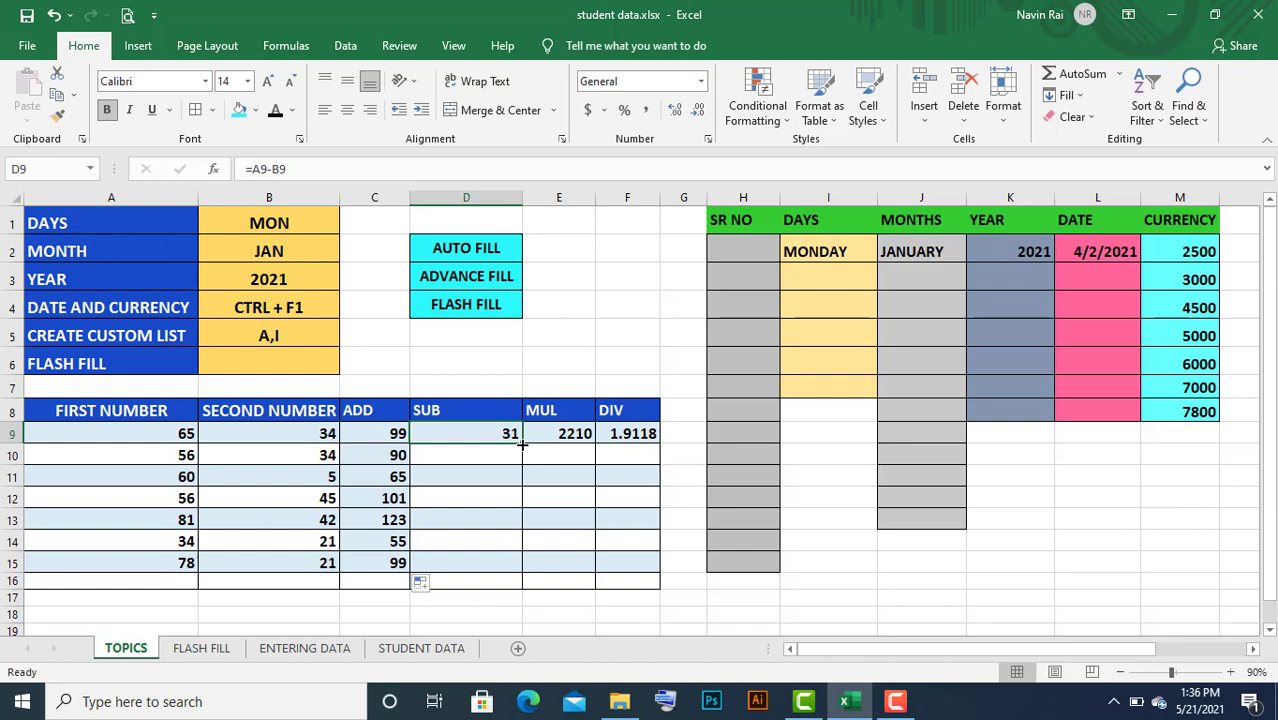
{"action": "left_click_drag", "start_coordinate": [521, 445], "coordinate": [521, 572]}
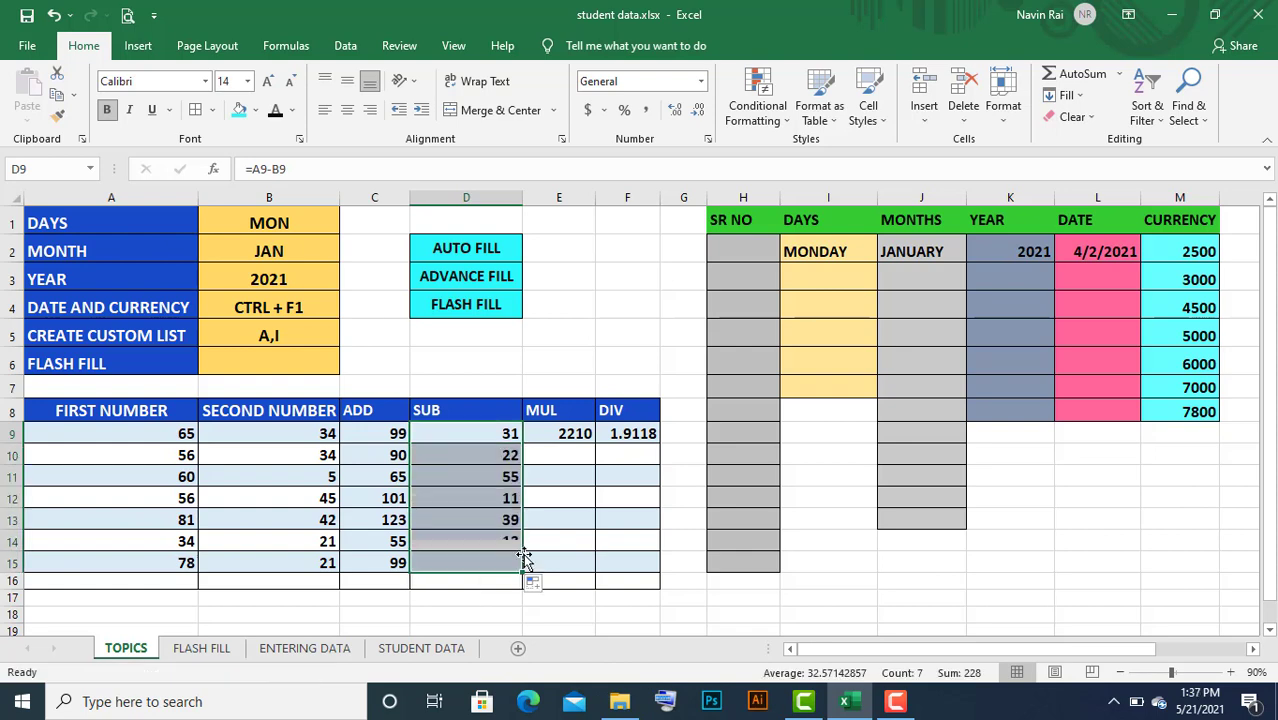
{"action": "left_click", "coordinate": [580, 436]}
{"action": "left_click_drag", "start_coordinate": [597, 446], "coordinate": [596, 574]}
{"action": "left_click", "coordinate": [648, 438]}
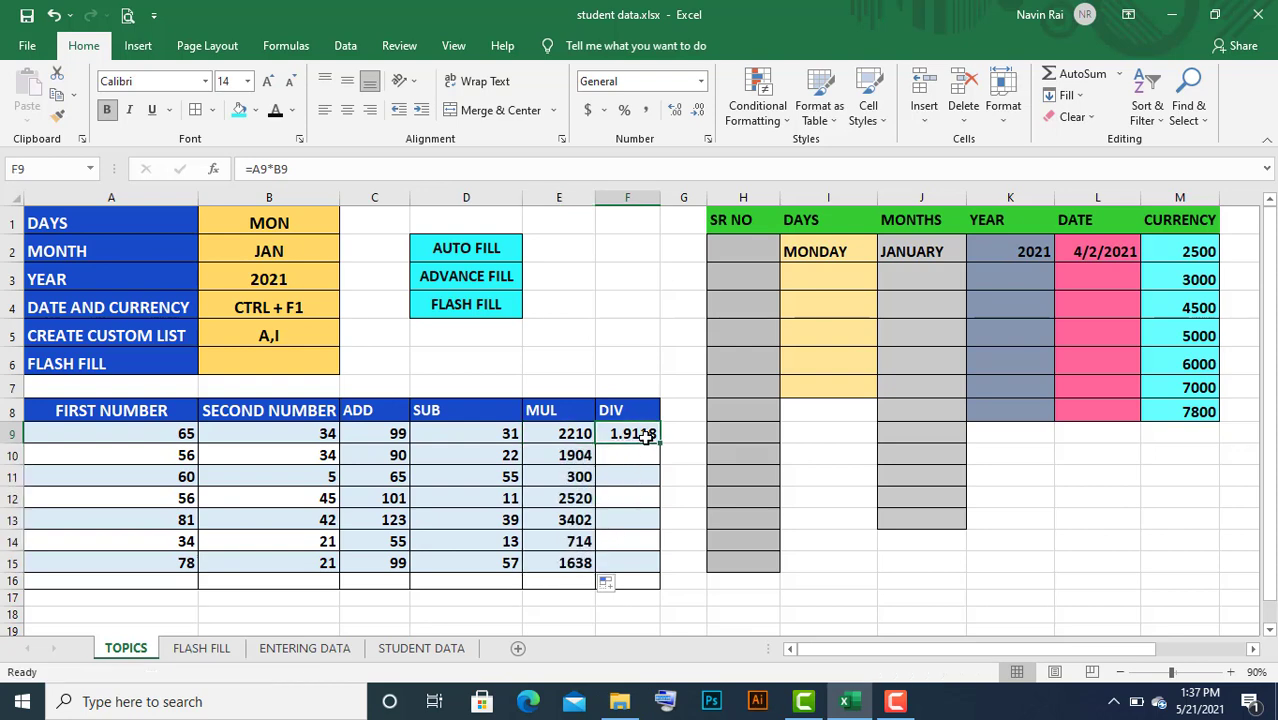
{"action": "left_click_drag", "start_coordinate": [660, 445], "coordinate": [644, 566]}
{"action": "left_click", "coordinate": [407, 457]}
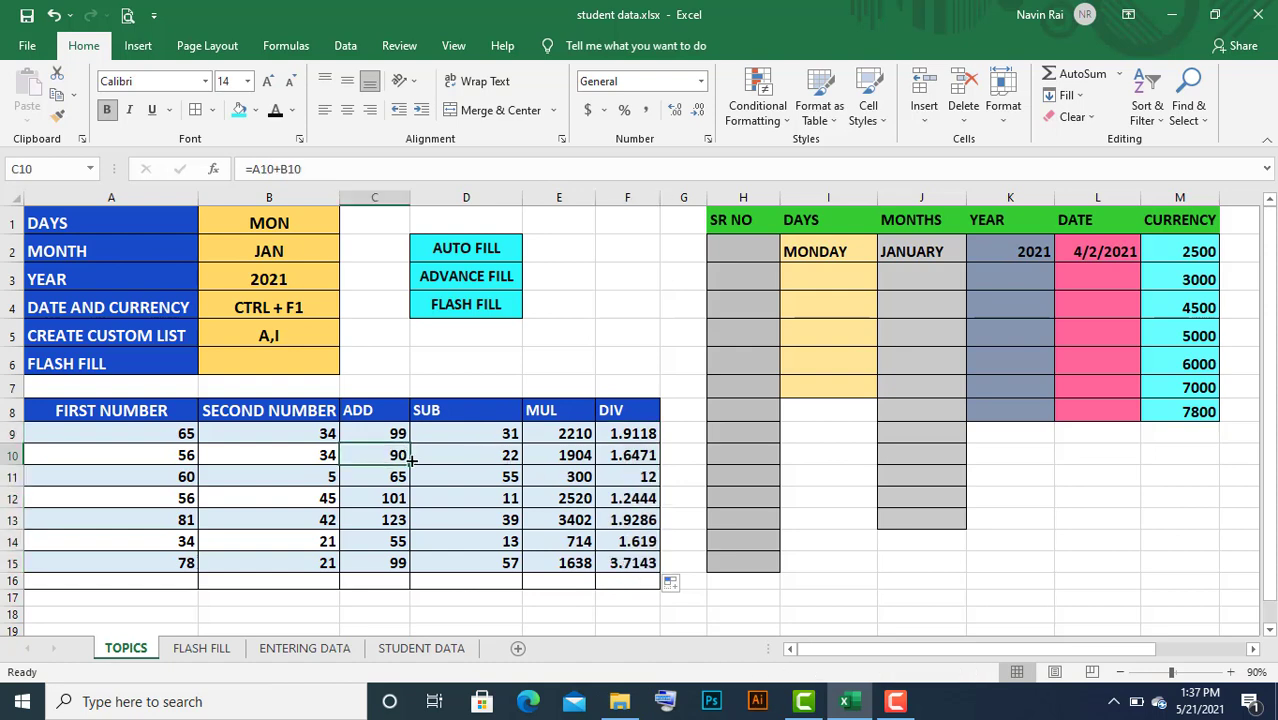
{"action": "left_click", "coordinate": [466, 448]}
{"action": "left_click", "coordinate": [288, 474]}
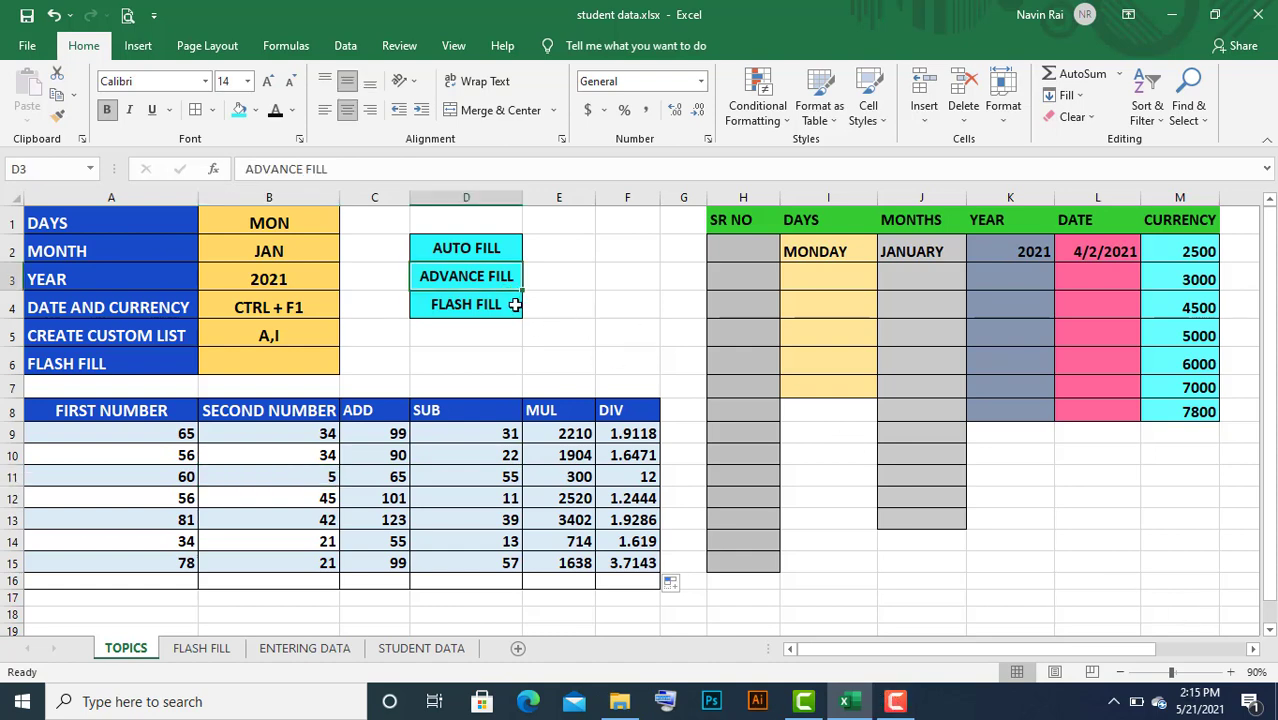
{"action": "left_click", "coordinate": [858, 258]}
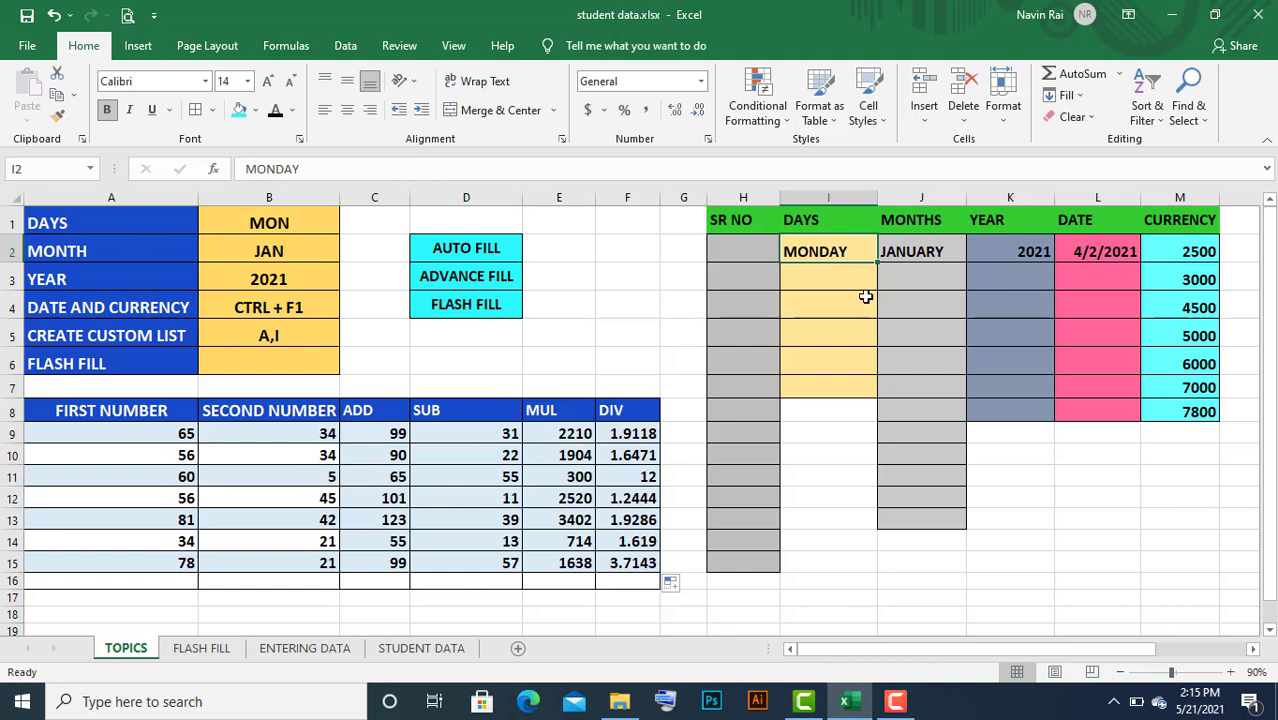
{"action": "left_click_drag", "start_coordinate": [828, 250], "coordinate": [829, 461]}
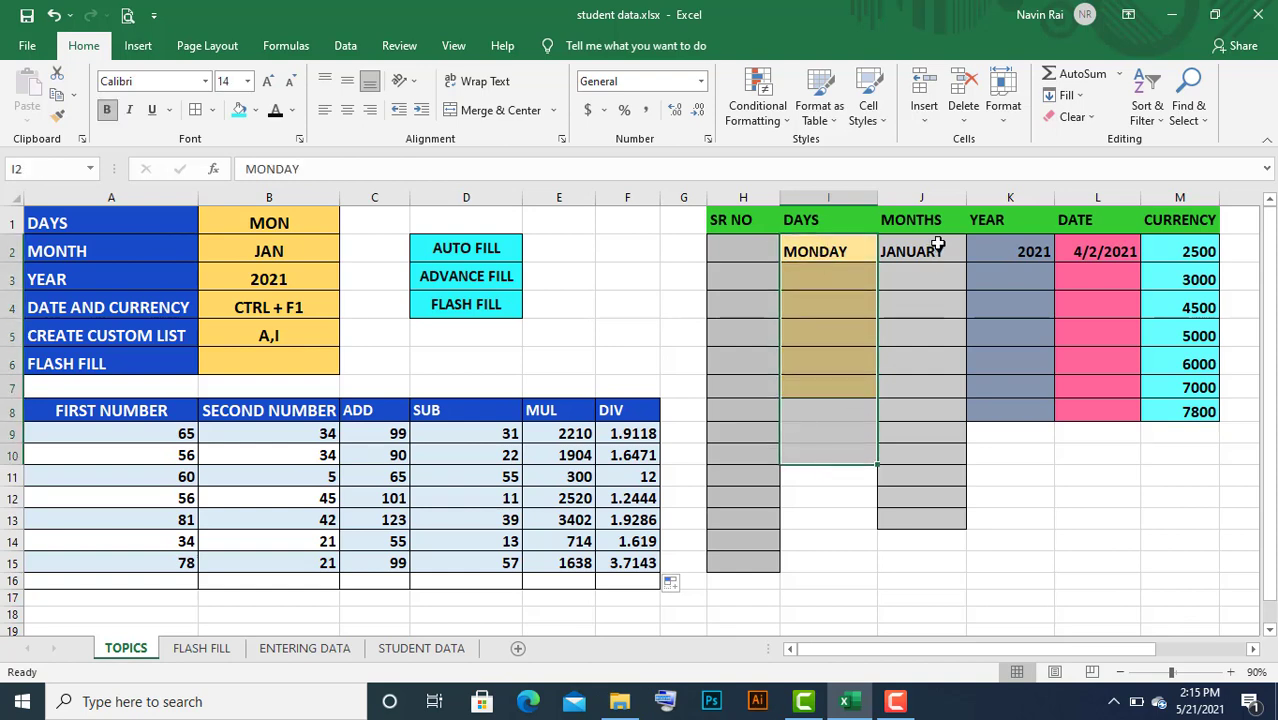
{"action": "left_click_drag", "start_coordinate": [932, 250], "coordinate": [921, 512]}
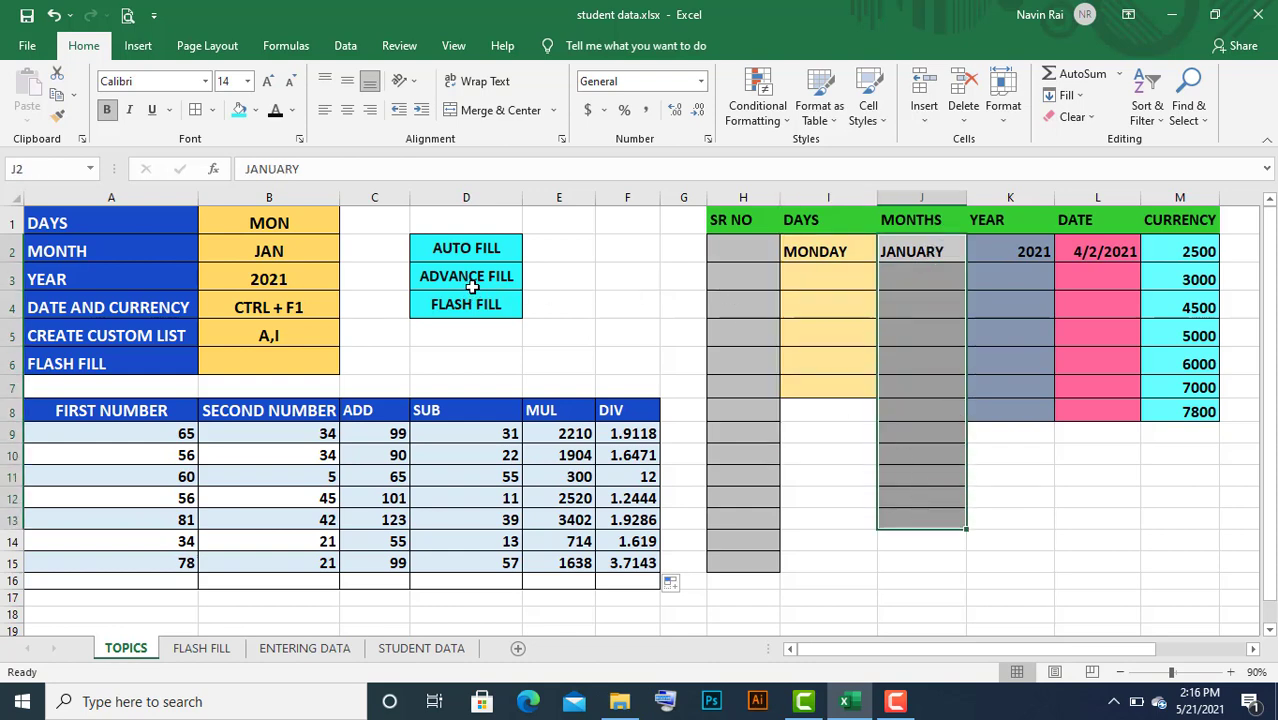
AutoFill the DAYS column from MONDAY in I2 down through I7 and the MONTHS column from JANUARY in J2 down through J13
{"action": "left_click", "coordinate": [846, 257]}
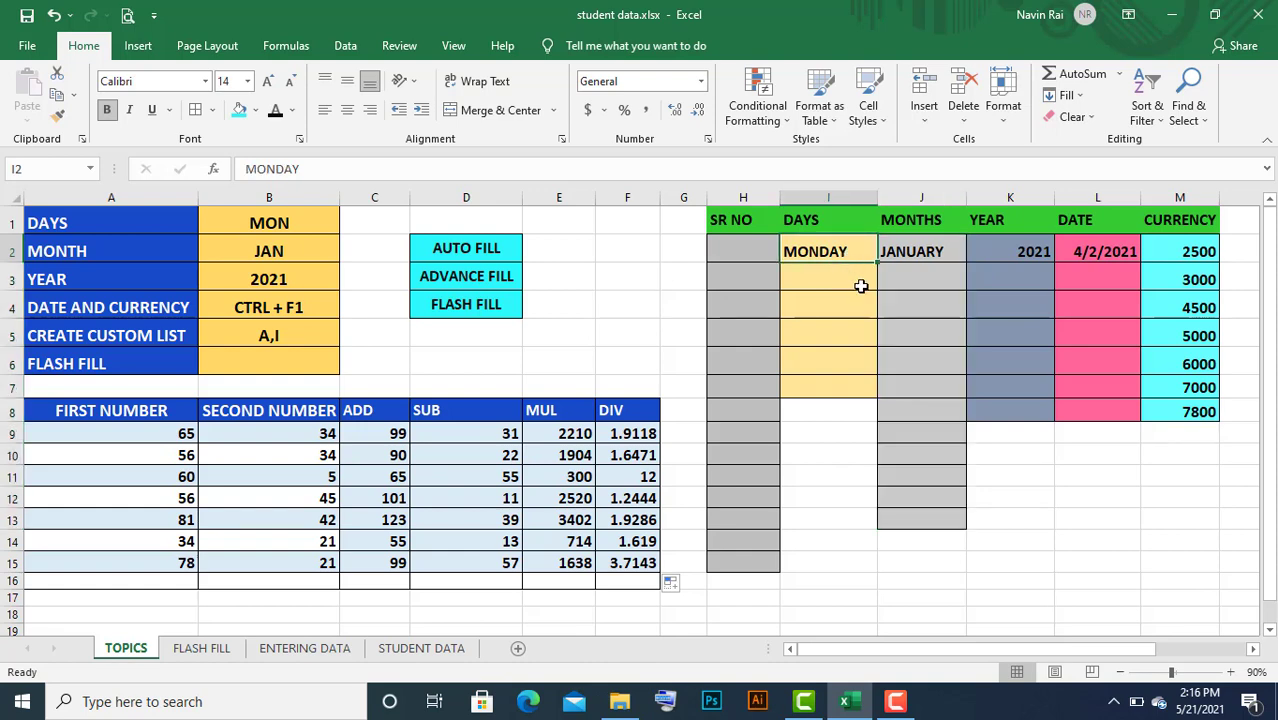
{"action": "left_click_drag", "start_coordinate": [878, 262], "coordinate": [876, 402]}
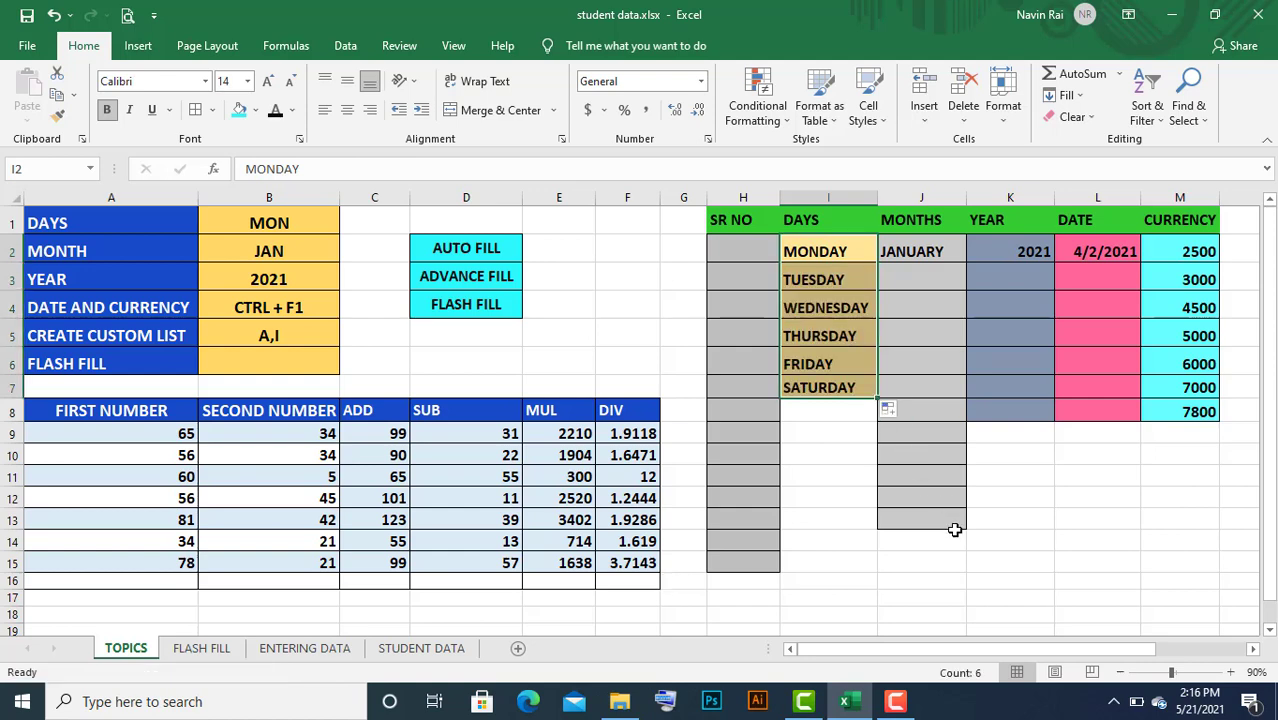
{"action": "left_click", "coordinate": [928, 250]}
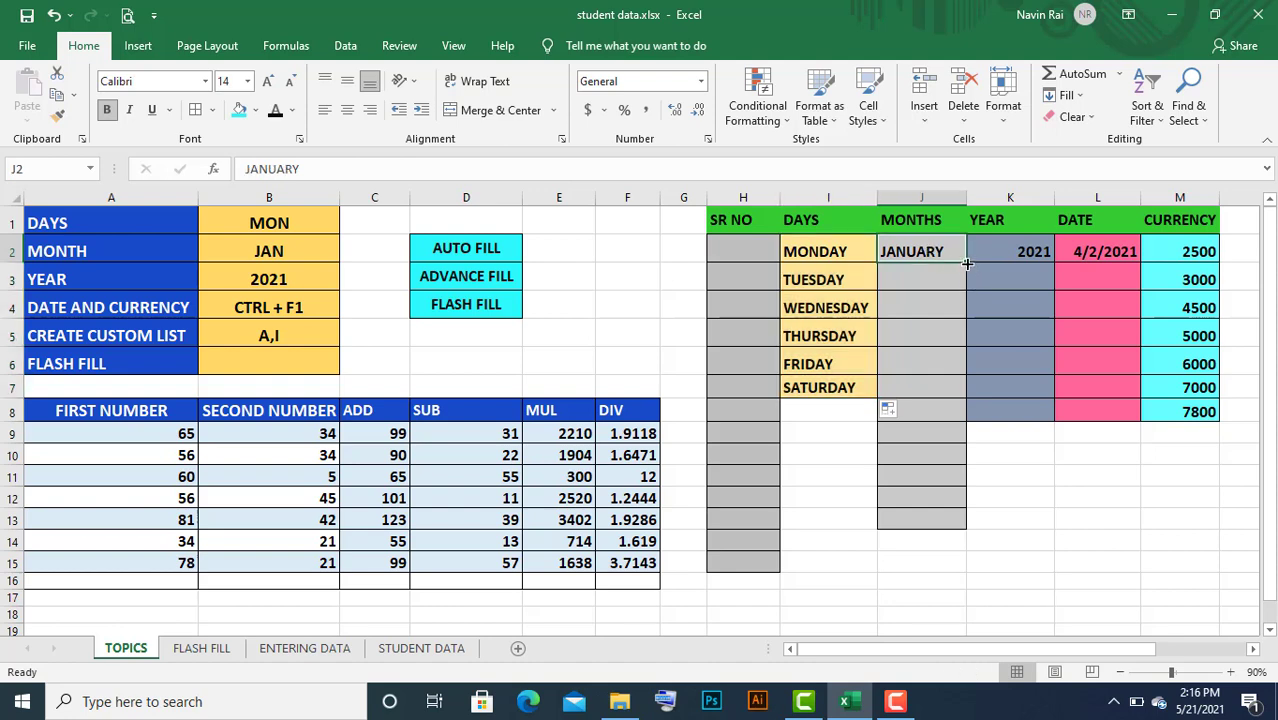
{"action": "left_click_drag", "start_coordinate": [967, 263], "coordinate": [943, 524]}
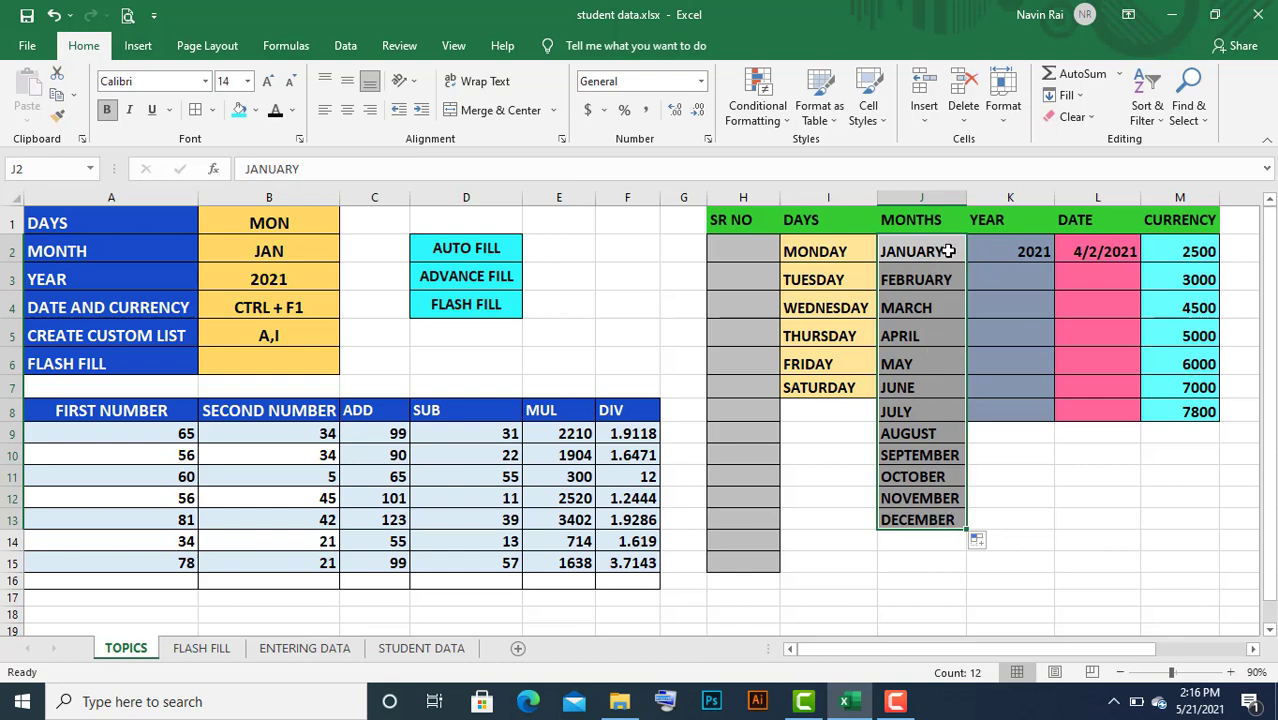
Replace the full month names in J2:J13 with abbreviations by entering JAN in J2 and filling the series down through J13
{"action": "left_click_drag", "start_coordinate": [947, 251], "coordinate": [941, 516]}
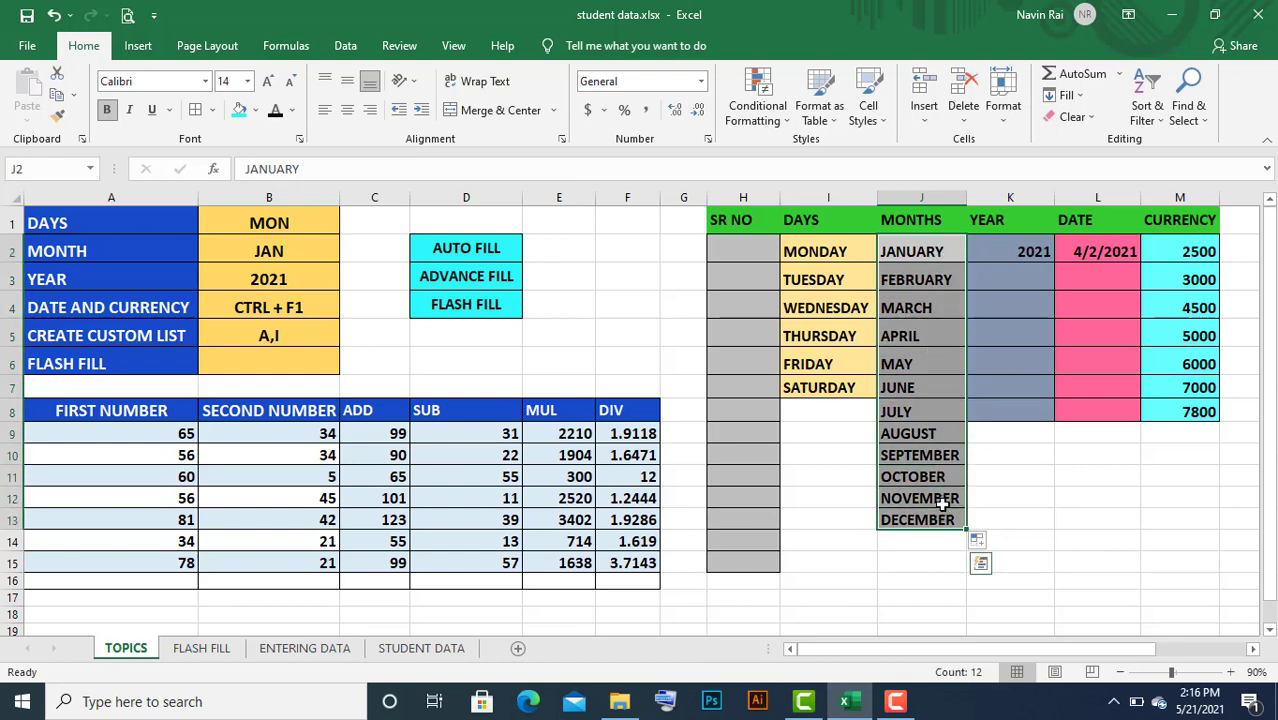
{"action": "key", "text": "Delete"}
{"action": "type", "text": "JAN"}
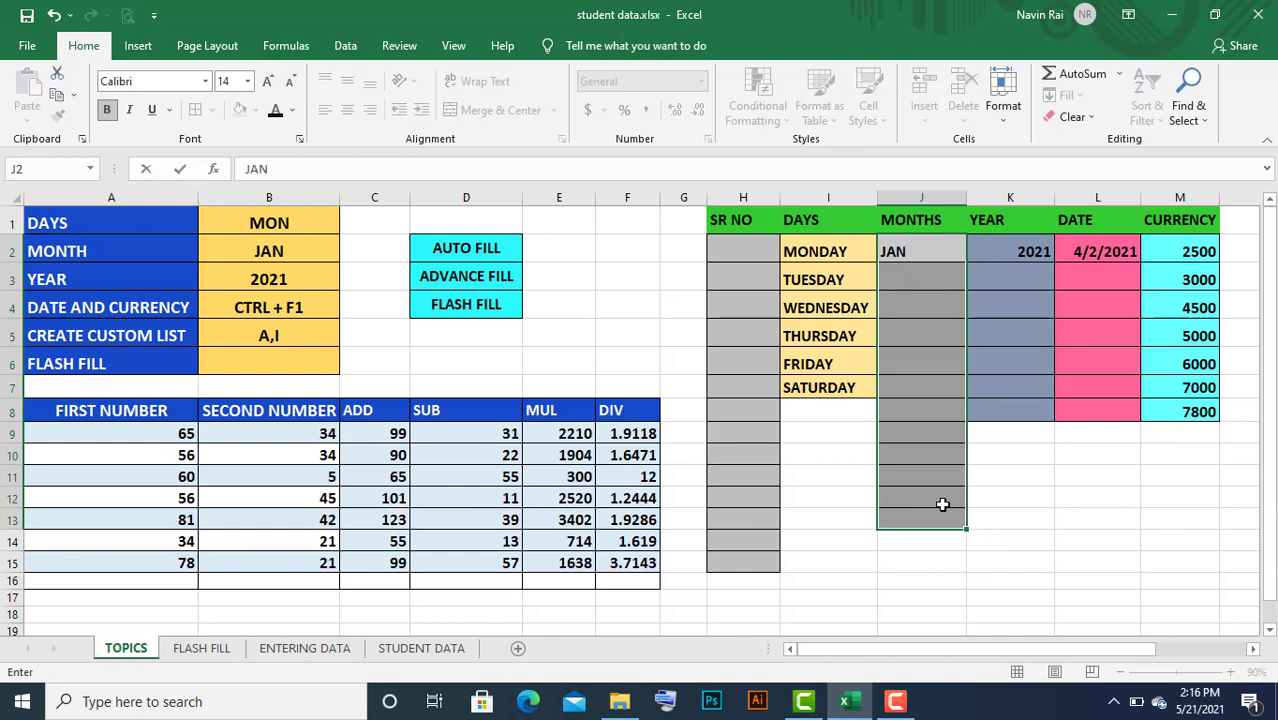
{"action": "left_click", "coordinate": [950, 277]}
{"action": "left_click", "coordinate": [939, 252]}
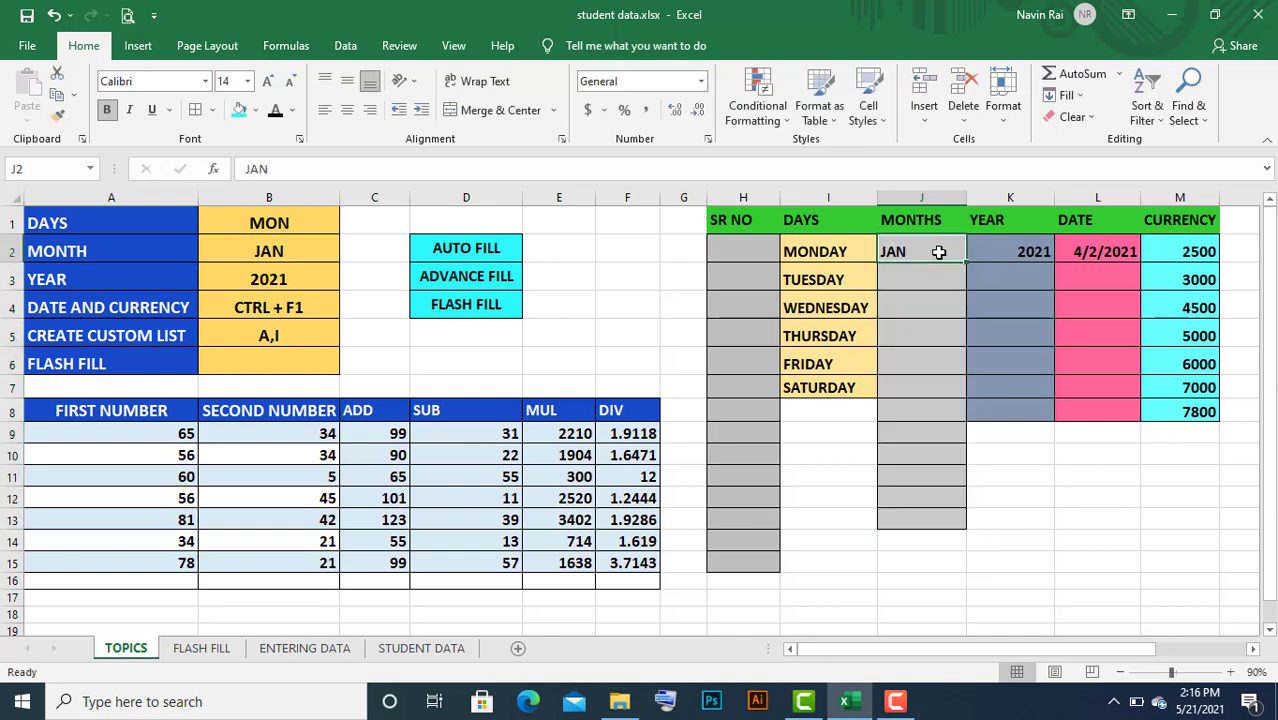
{"action": "left_click_drag", "start_coordinate": [968, 263], "coordinate": [947, 532]}
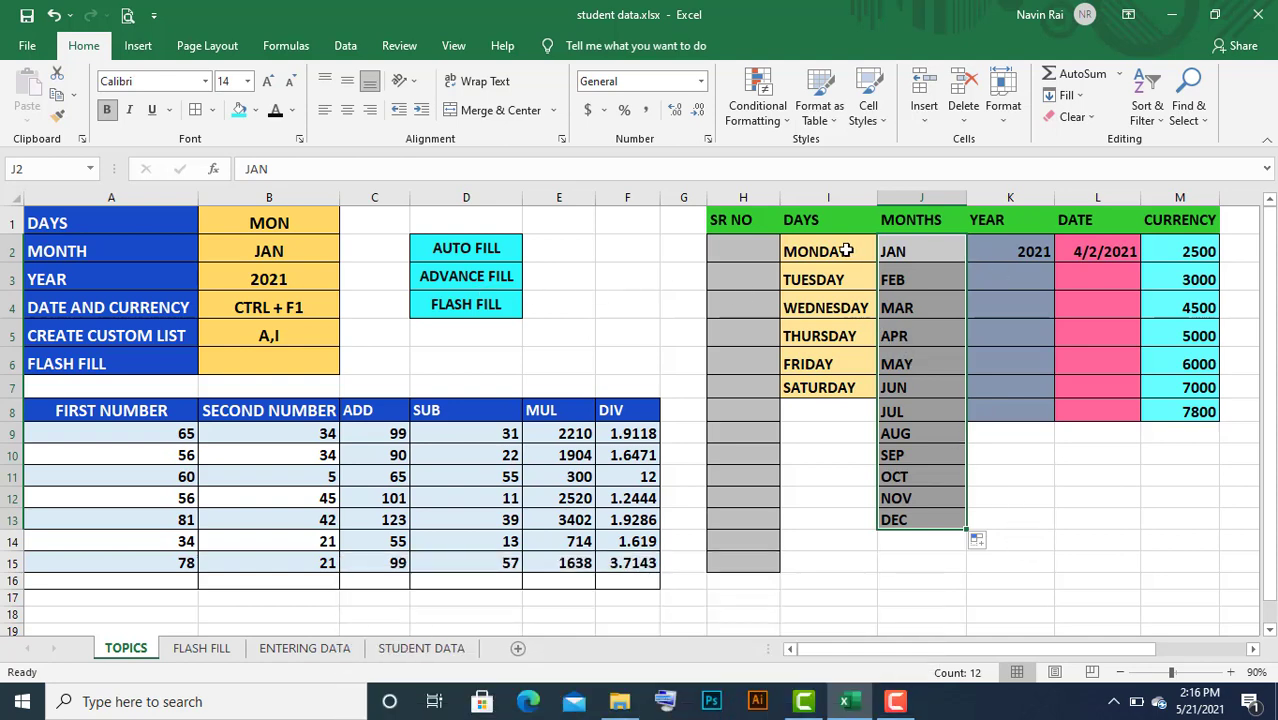
{"action": "left_click_drag", "start_coordinate": [847, 251], "coordinate": [899, 516]}
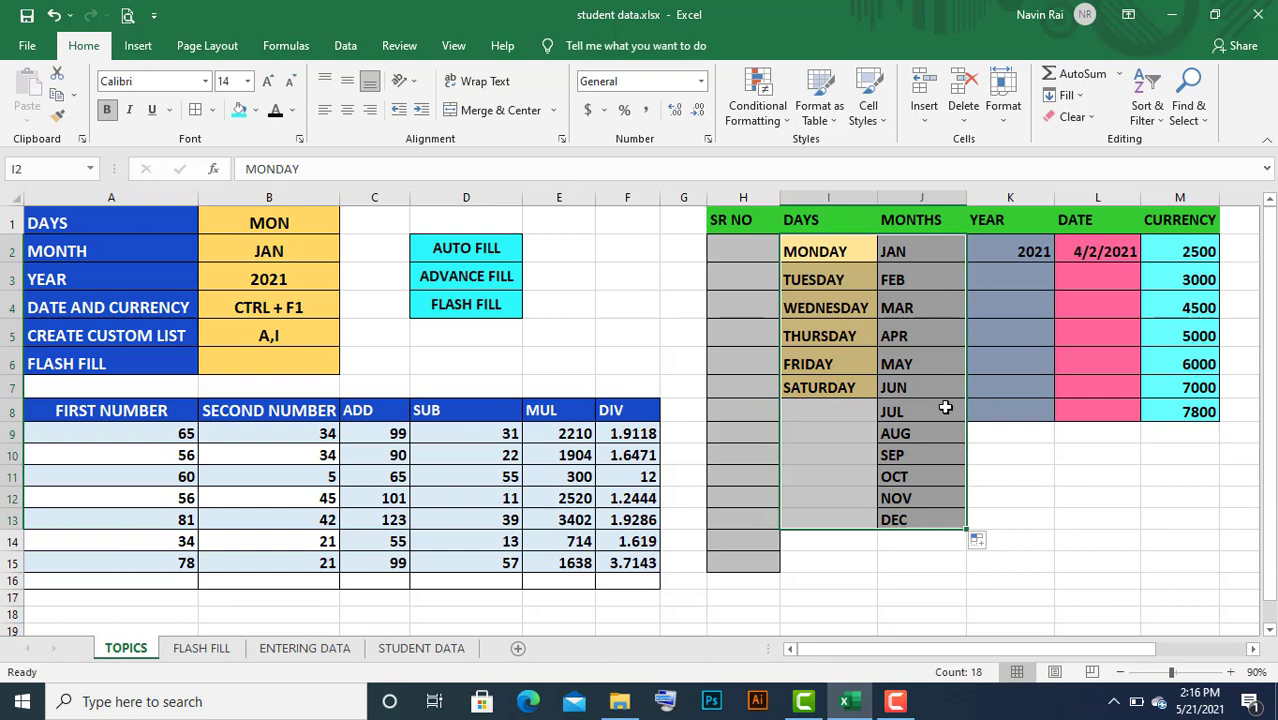
{"action": "left_click", "coordinate": [988, 477]}
{"action": "left_click_drag", "start_coordinate": [930, 246], "coordinate": [893, 513]}
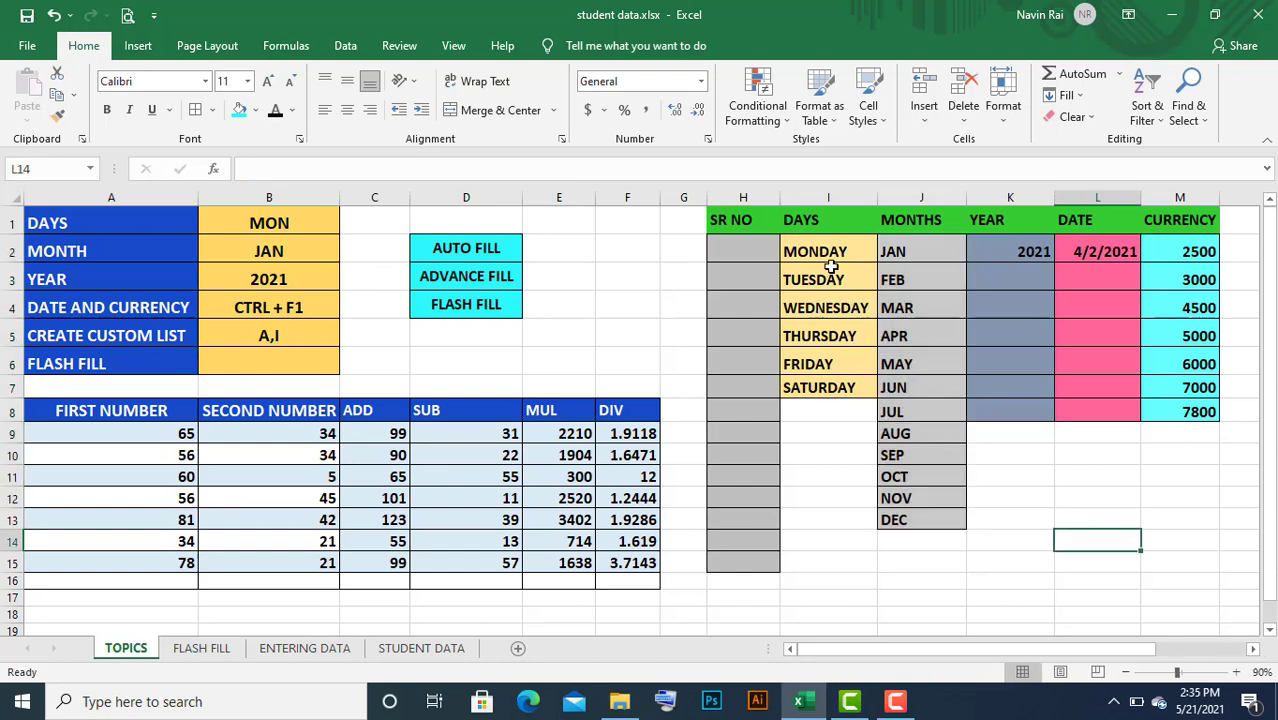
{"action": "left_click", "coordinate": [842, 252]}
{"action": "left_click_drag", "start_coordinate": [848, 279], "coordinate": [850, 386]}
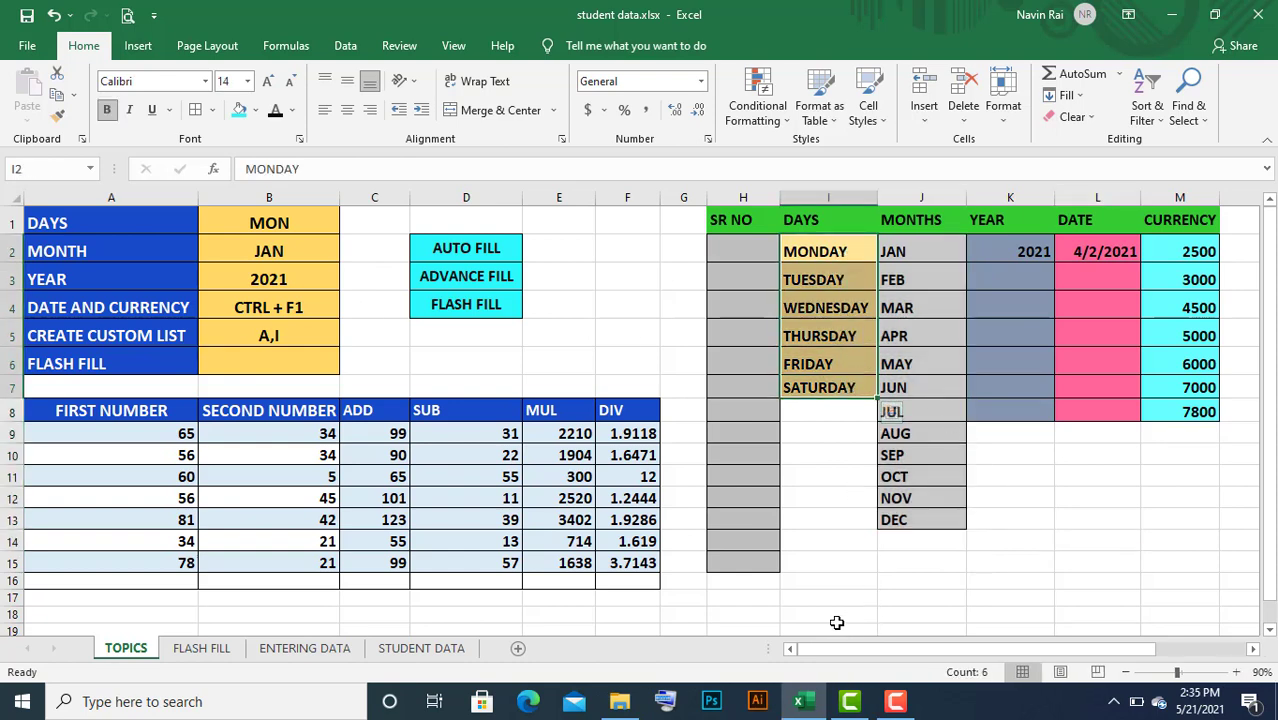
Enter MONDAY in cell H17 and fill the weekday series across the row through M17
{"action": "left_click_drag", "start_coordinate": [749, 601], "coordinate": [1136, 593]}
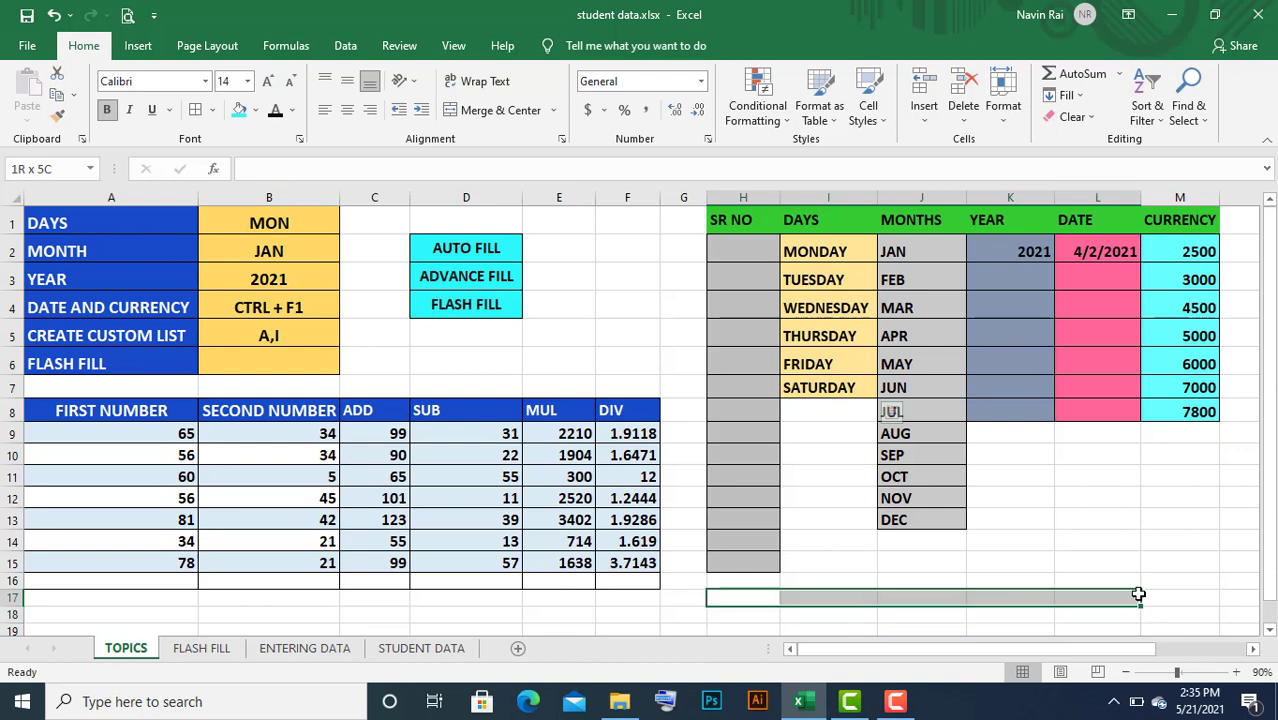
{"action": "left_click", "coordinate": [749, 594]}
{"action": "type", "text": "MONDAY"}
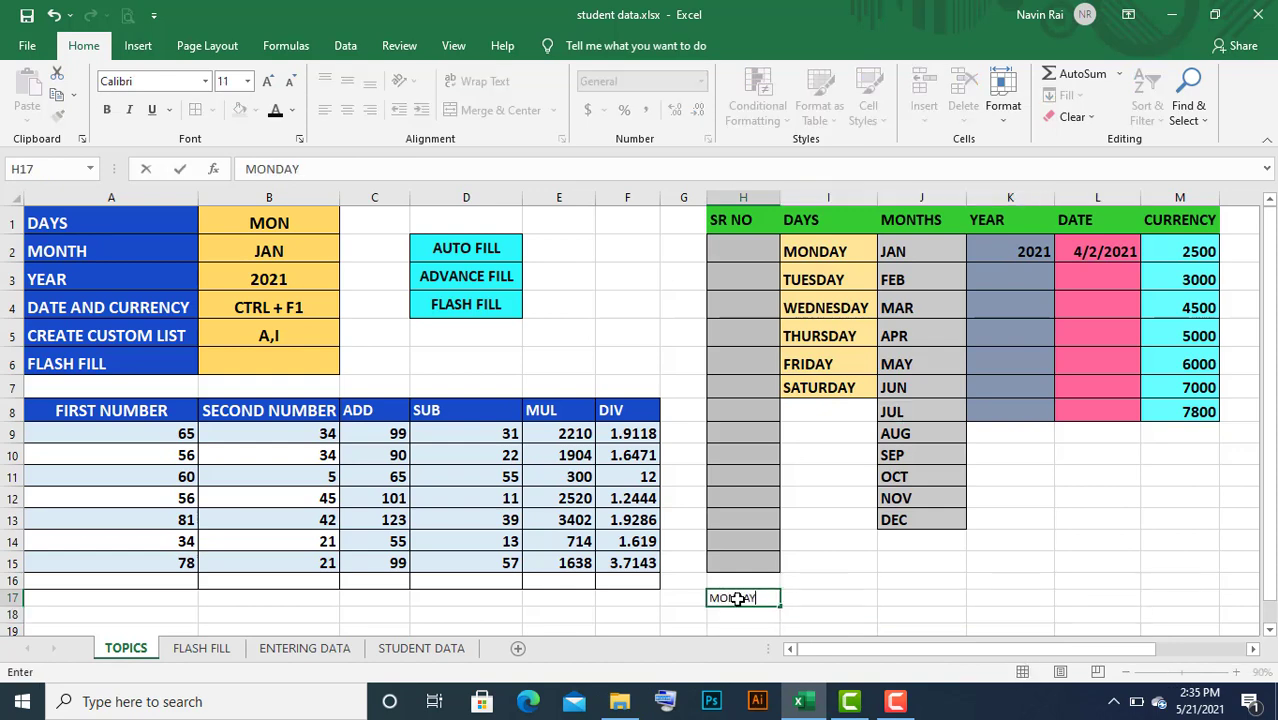
{"action": "left_click", "coordinate": [826, 602]}
{"action": "left_click", "coordinate": [770, 603]}
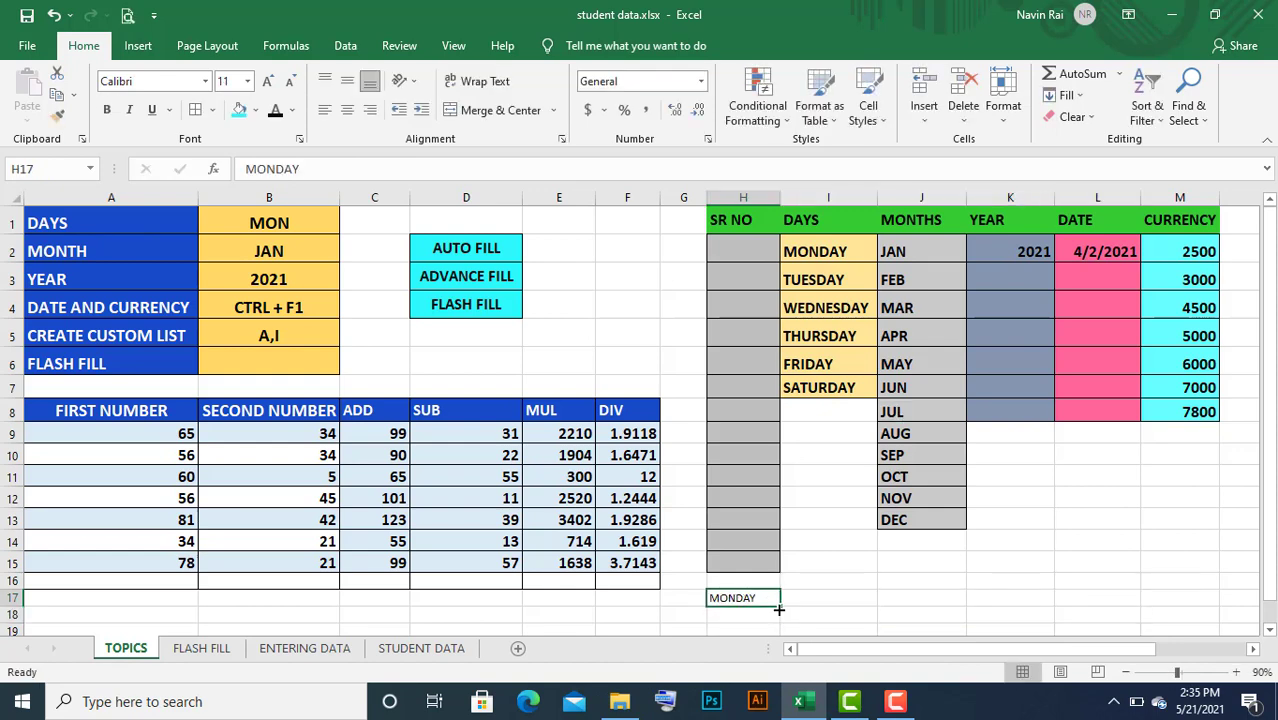
{"action": "left_click_drag", "start_coordinate": [778, 607], "coordinate": [1214, 598]}
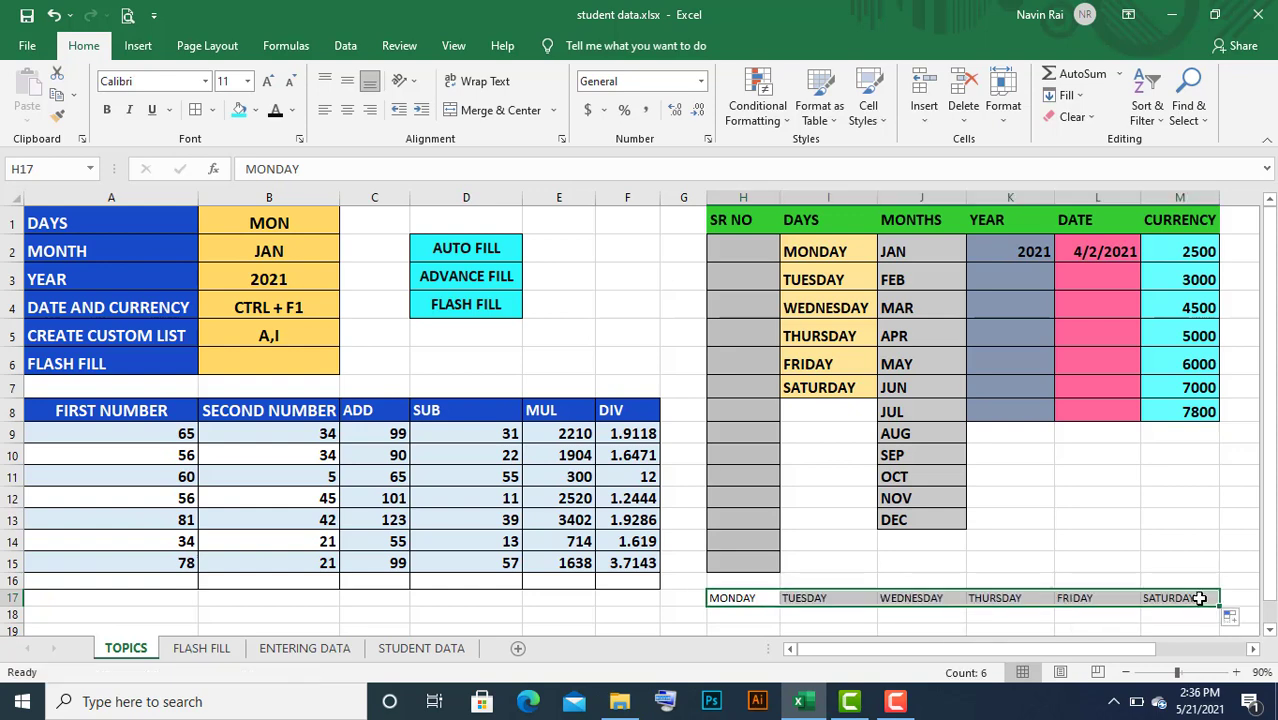
Enter JAN in cell H18 and fill the abbreviated month series across the row through M18
{"action": "scroll", "coordinate": [1087, 531], "scroll_direction": "down", "scroll_amount": 1}
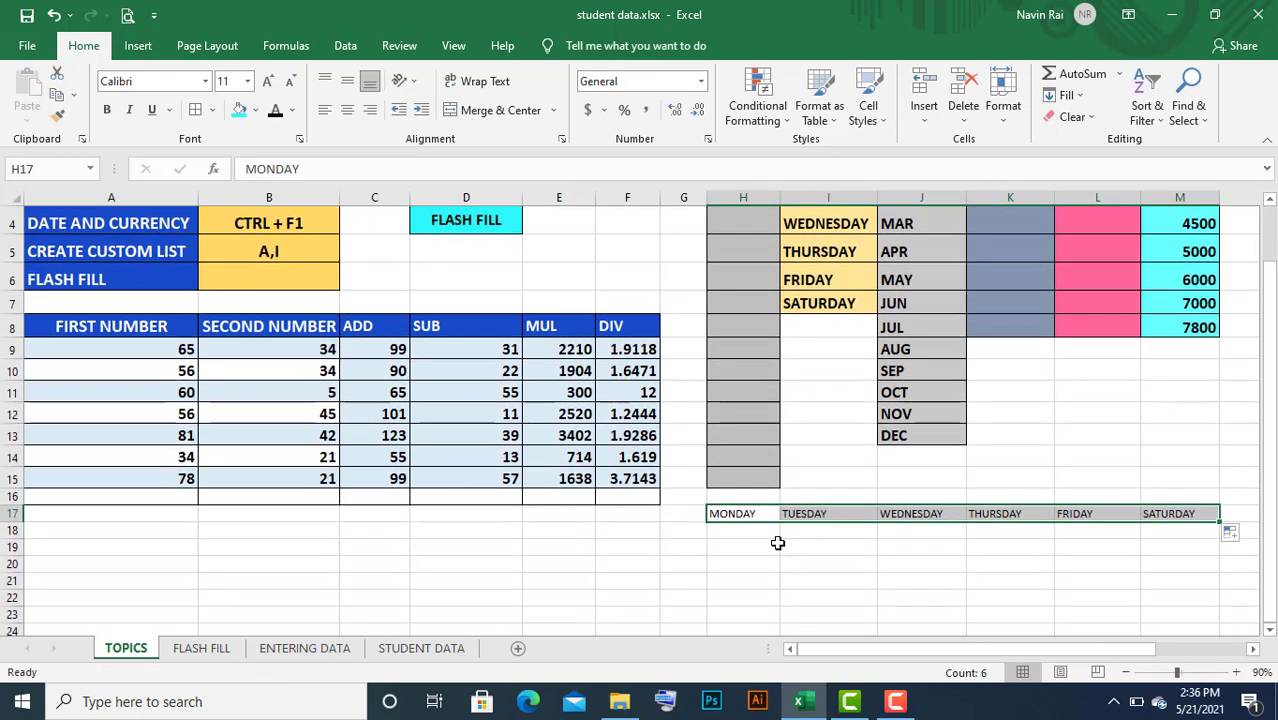
{"action": "left_click", "coordinate": [743, 531]}
{"action": "type", "text": "JAN"}
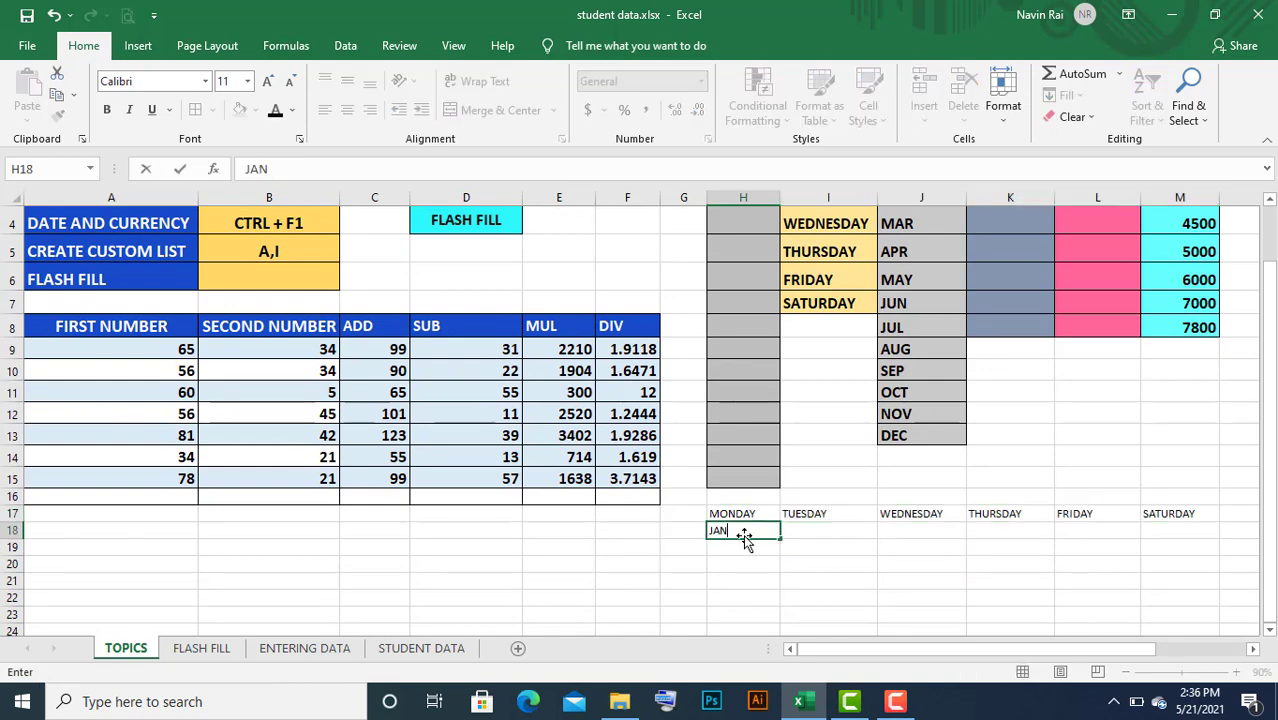
{"action": "left_click", "coordinate": [836, 588]}
{"action": "left_click", "coordinate": [724, 528]}
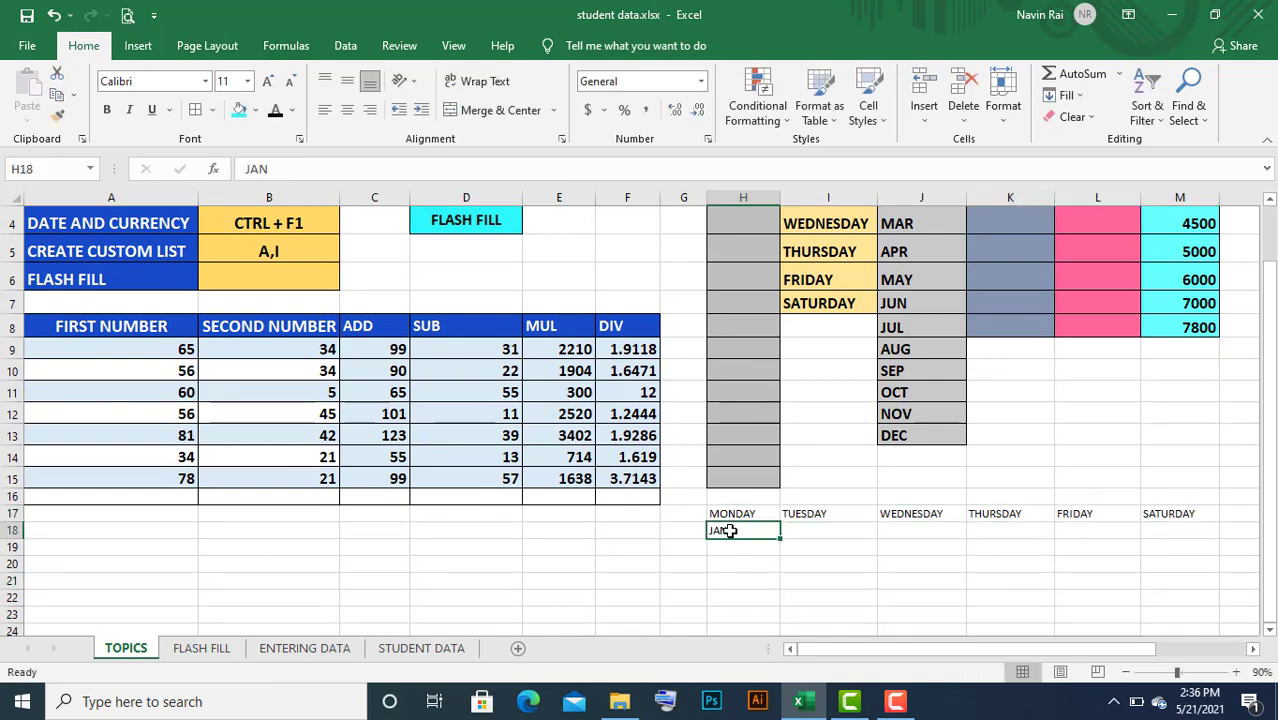
{"action": "left_click_drag", "start_coordinate": [780, 539], "coordinate": [1180, 548]}
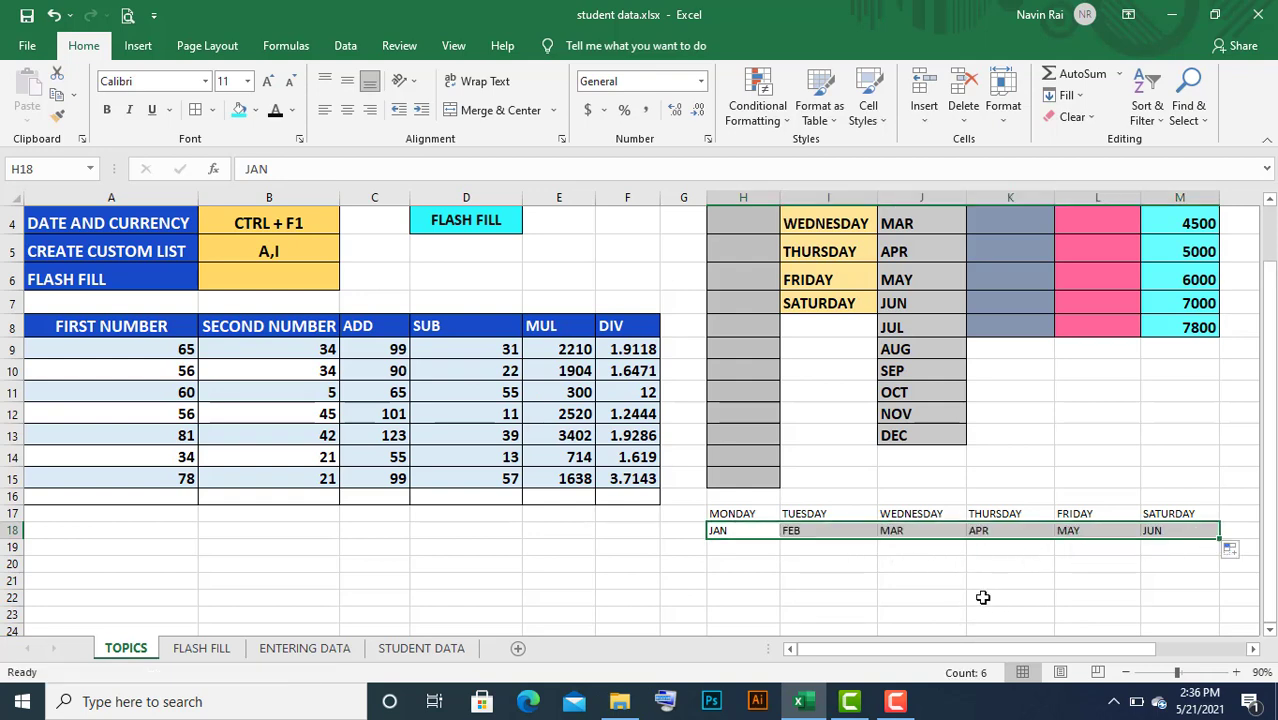
{"action": "scroll", "coordinate": [1015, 595], "scroll_direction": "up", "scroll_amount": 1}
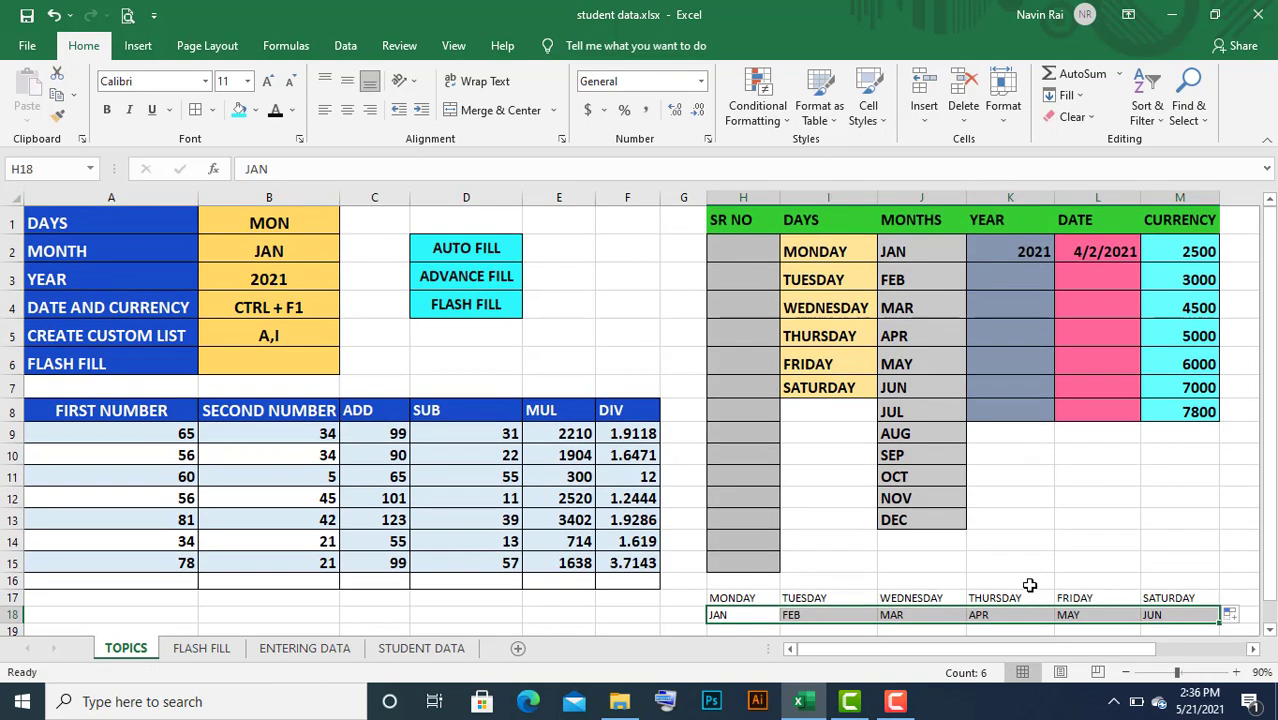
{"action": "left_click_drag", "start_coordinate": [742, 598], "coordinate": [1173, 618]}
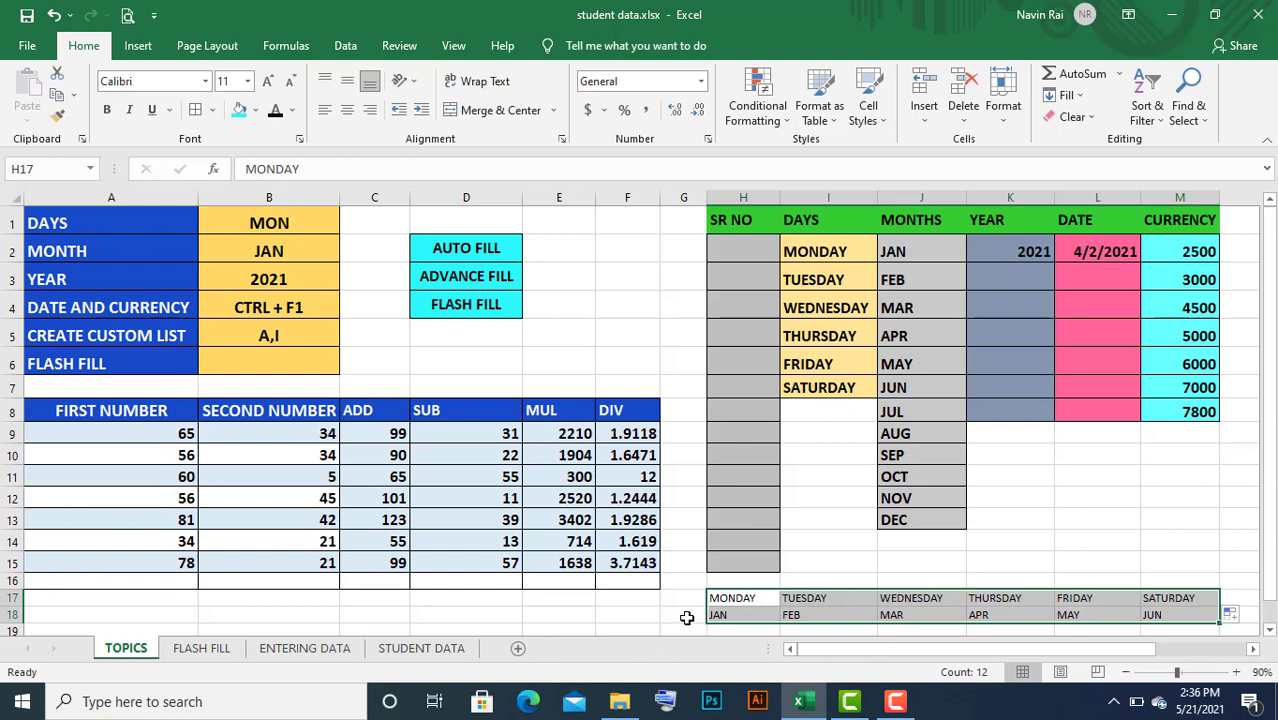
{"action": "left_click_drag", "start_coordinate": [725, 605], "coordinate": [1167, 616]}
Enter 1 in cell F20 and fill it down through F31
{"action": "scroll", "coordinate": [687, 605], "scroll_direction": "down", "scroll_amount": 2}
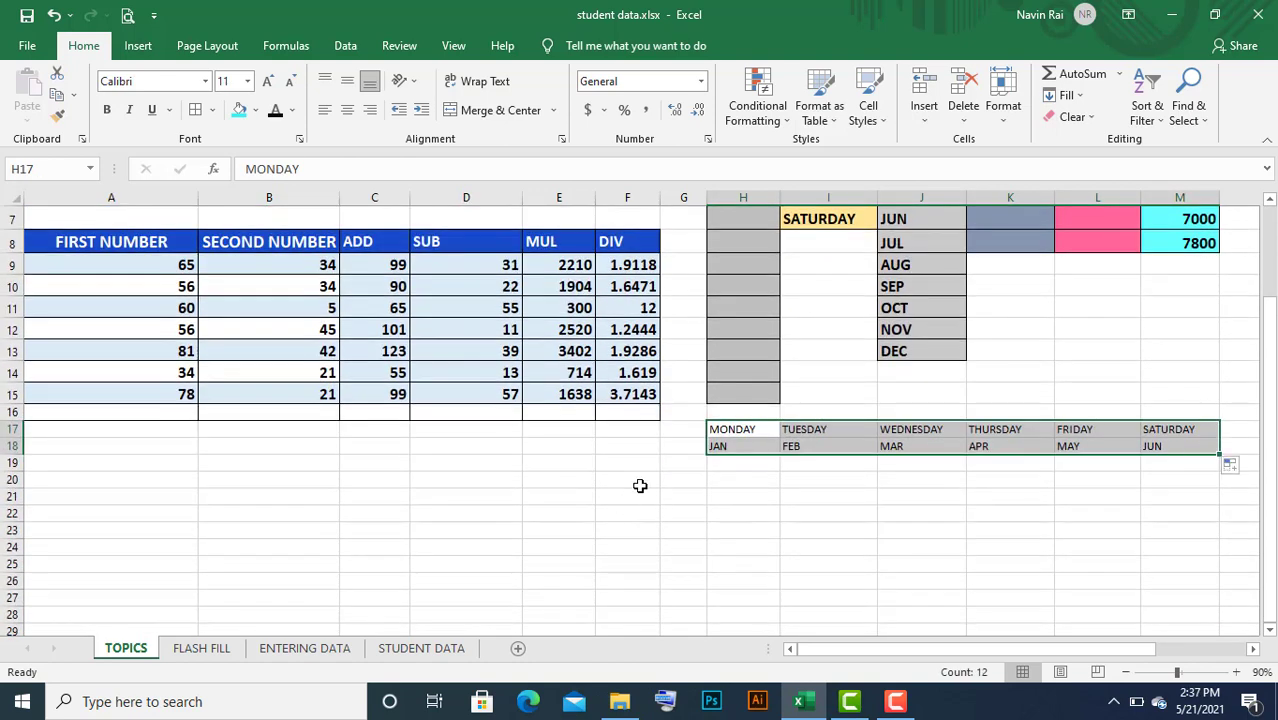
{"action": "left_click", "coordinate": [642, 482]}
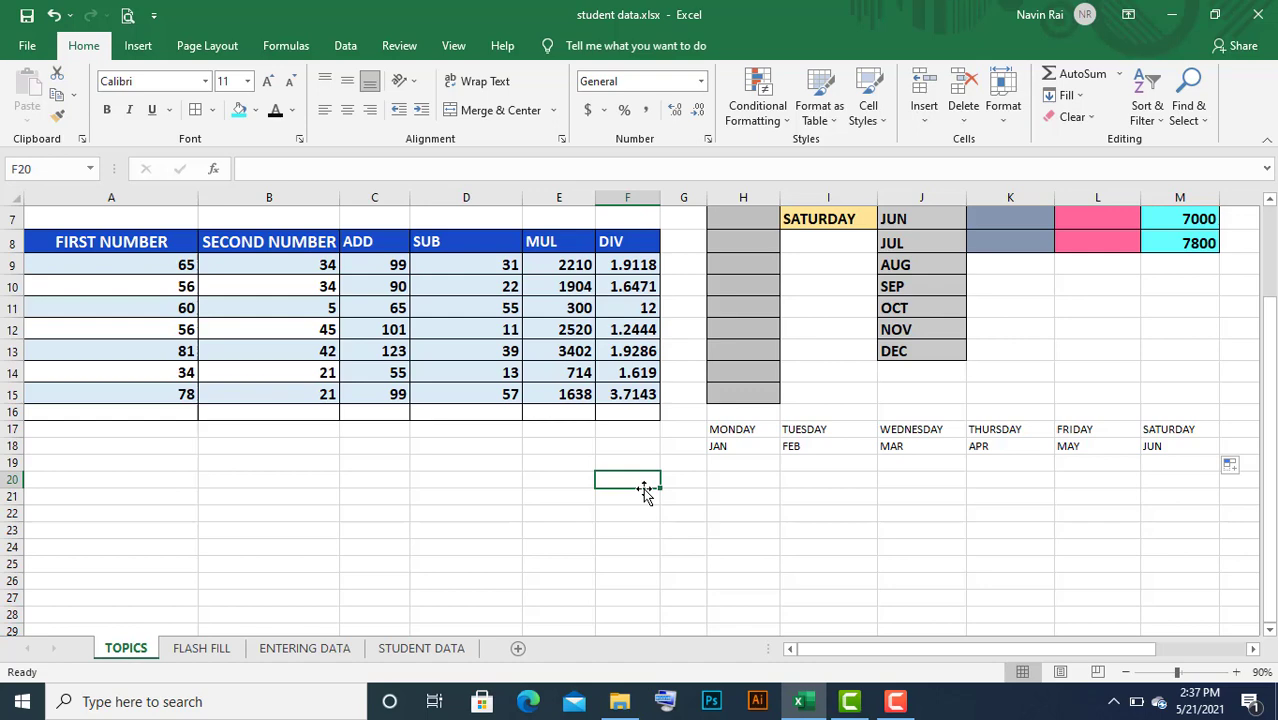
{"action": "type", "text": "1"}
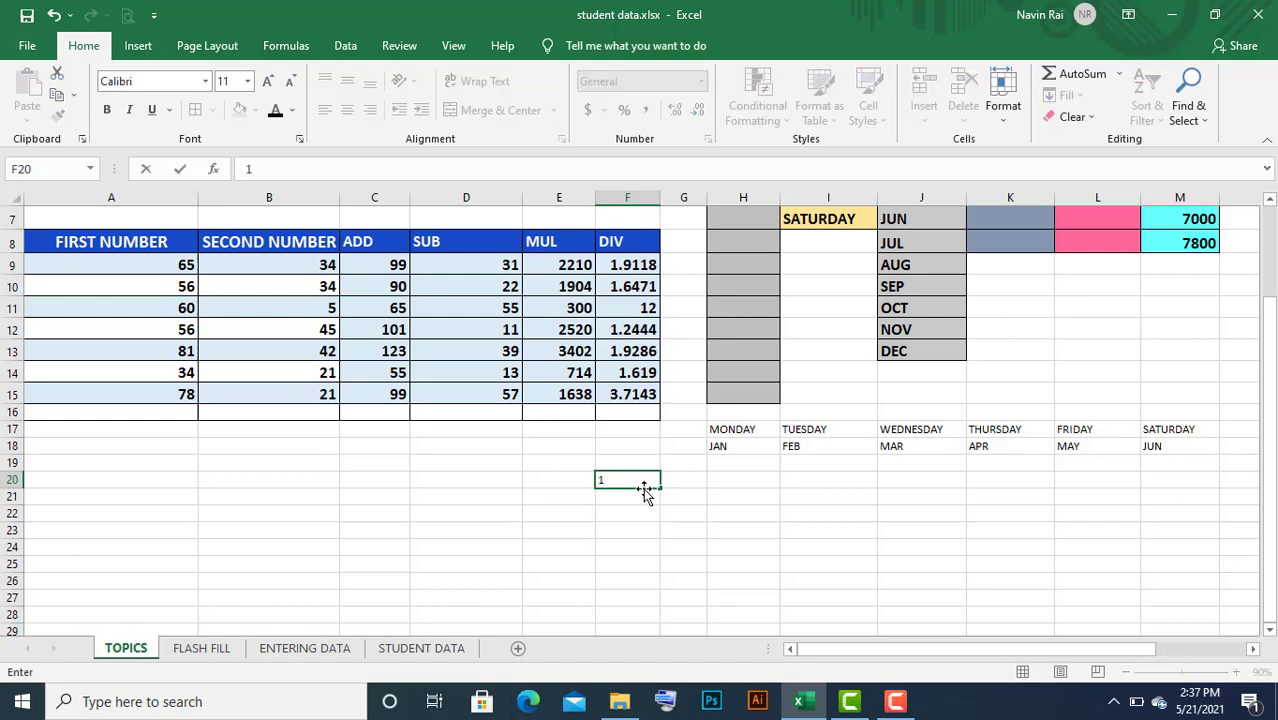
{"action": "left_click", "coordinate": [748, 512]}
{"action": "scroll", "coordinate": [659, 502], "scroll_direction": "down", "scroll_amount": 1}
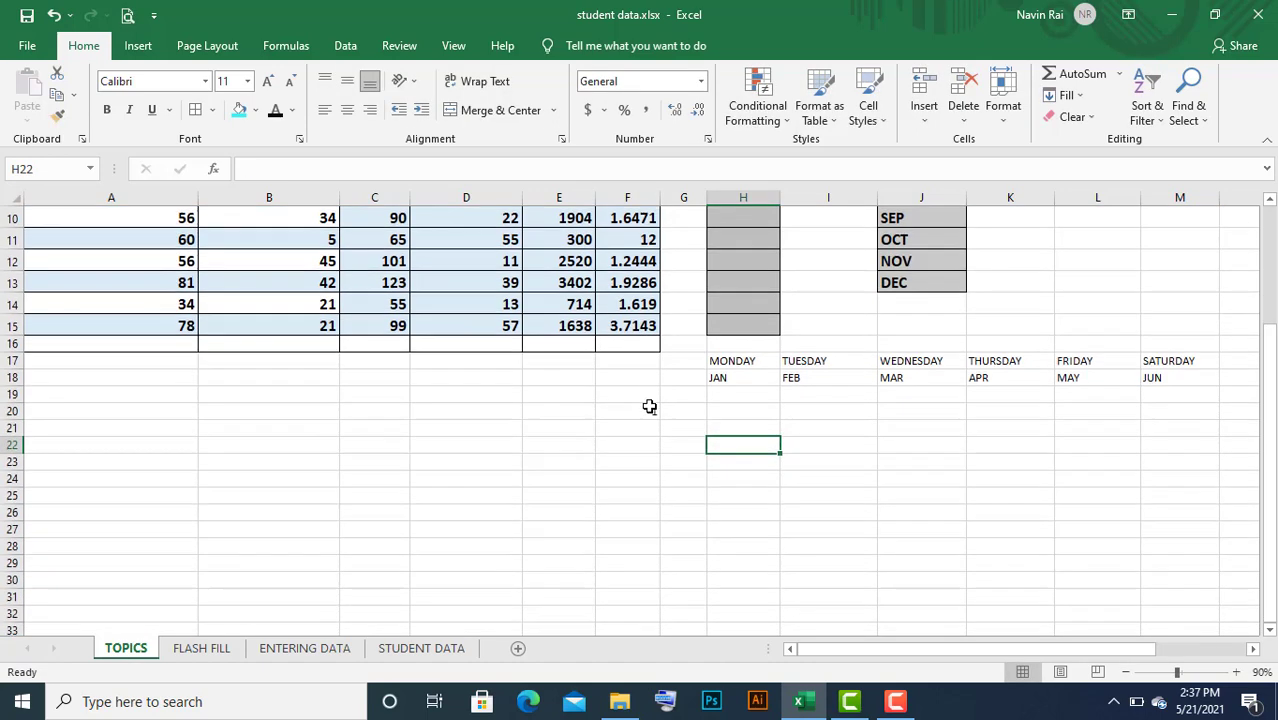
{"action": "left_click", "coordinate": [644, 409]}
{"action": "left_click_drag", "start_coordinate": [660, 419], "coordinate": [662, 615]}
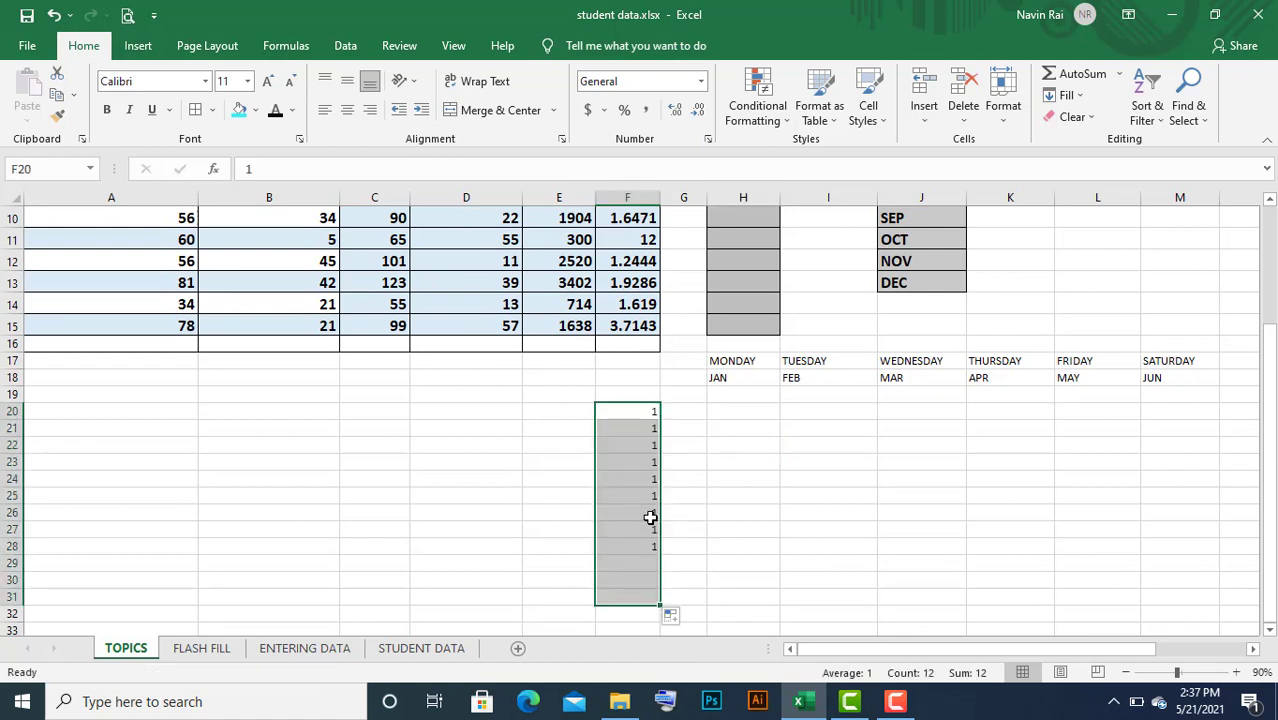
{"action": "left_click", "coordinate": [645, 411]}
{"action": "left_click_drag", "start_coordinate": [649, 426], "coordinate": [653, 606]}
{"action": "left_click", "coordinate": [684, 421]}
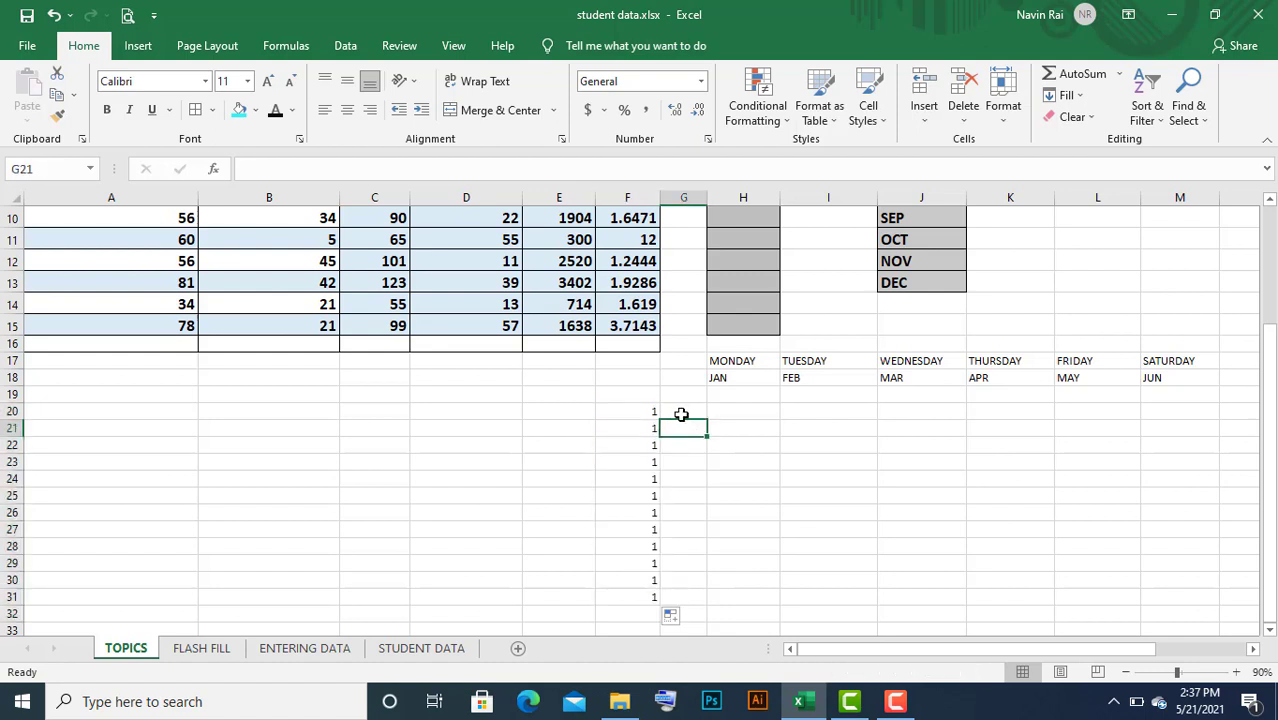
Enter 1 in cell G20 and fill it down through G31 as an increasing number series from 1 to 12
{"action": "left_click", "coordinate": [685, 410]}
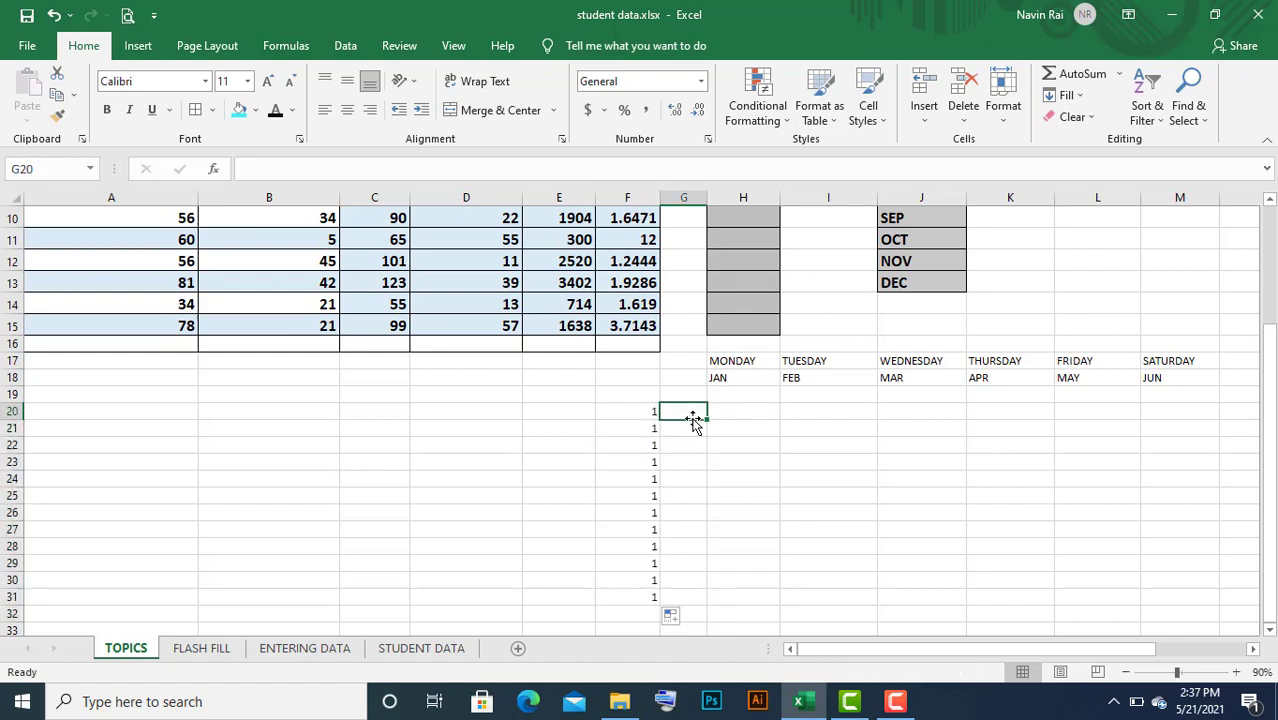
{"action": "type", "text": "1"}
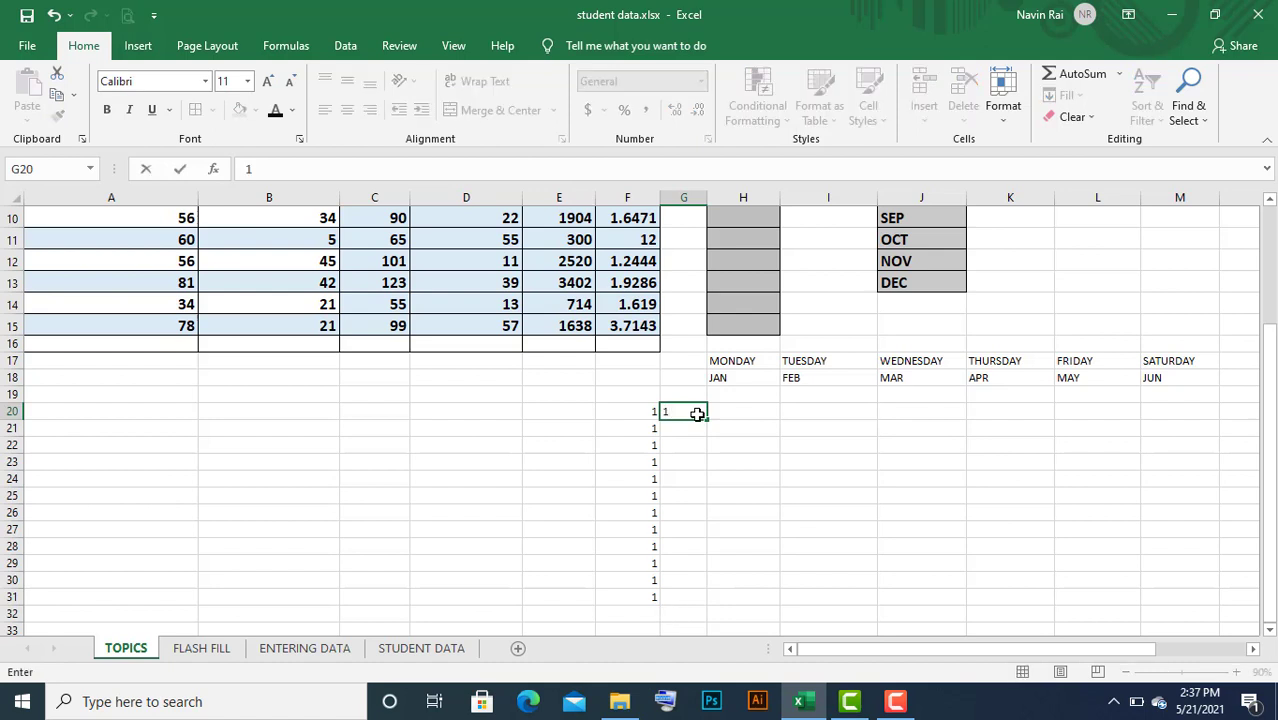
{"action": "key", "text": "Return"}
{"action": "type", "text": "2"}
{"action": "left_click", "coordinate": [733, 479]}
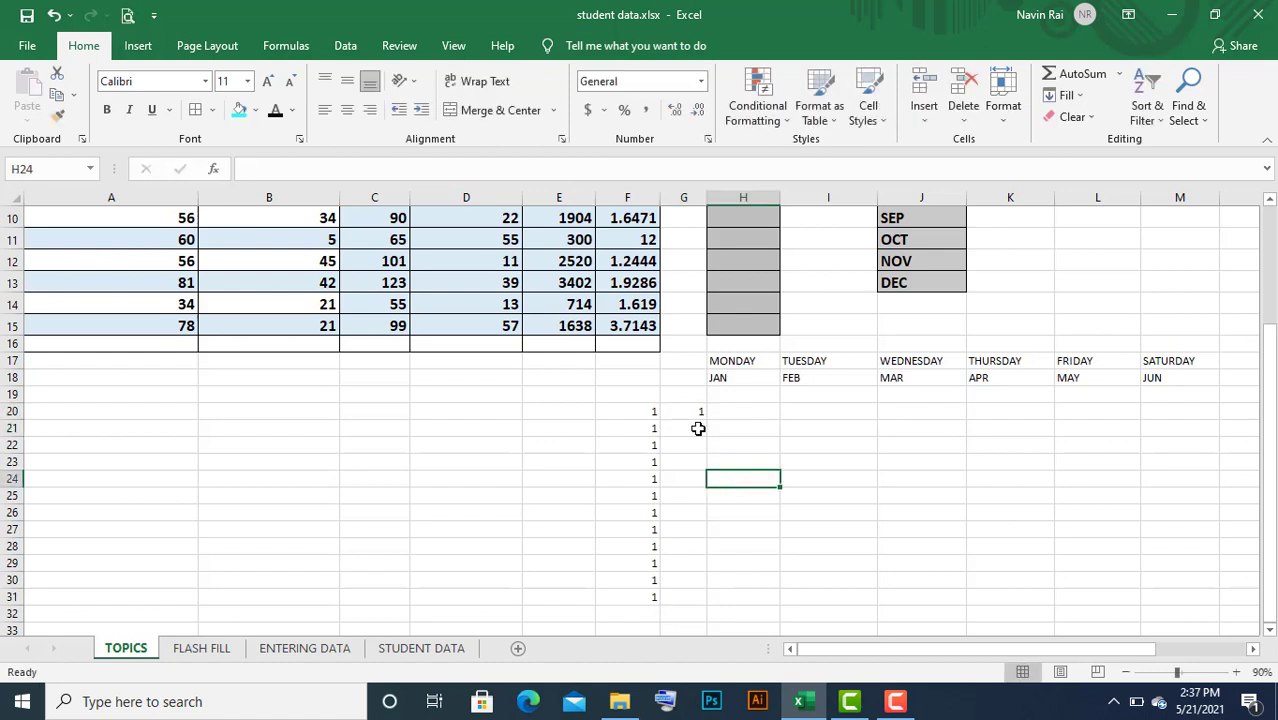
{"action": "left_click_drag", "start_coordinate": [691, 415], "coordinate": [706, 605]}
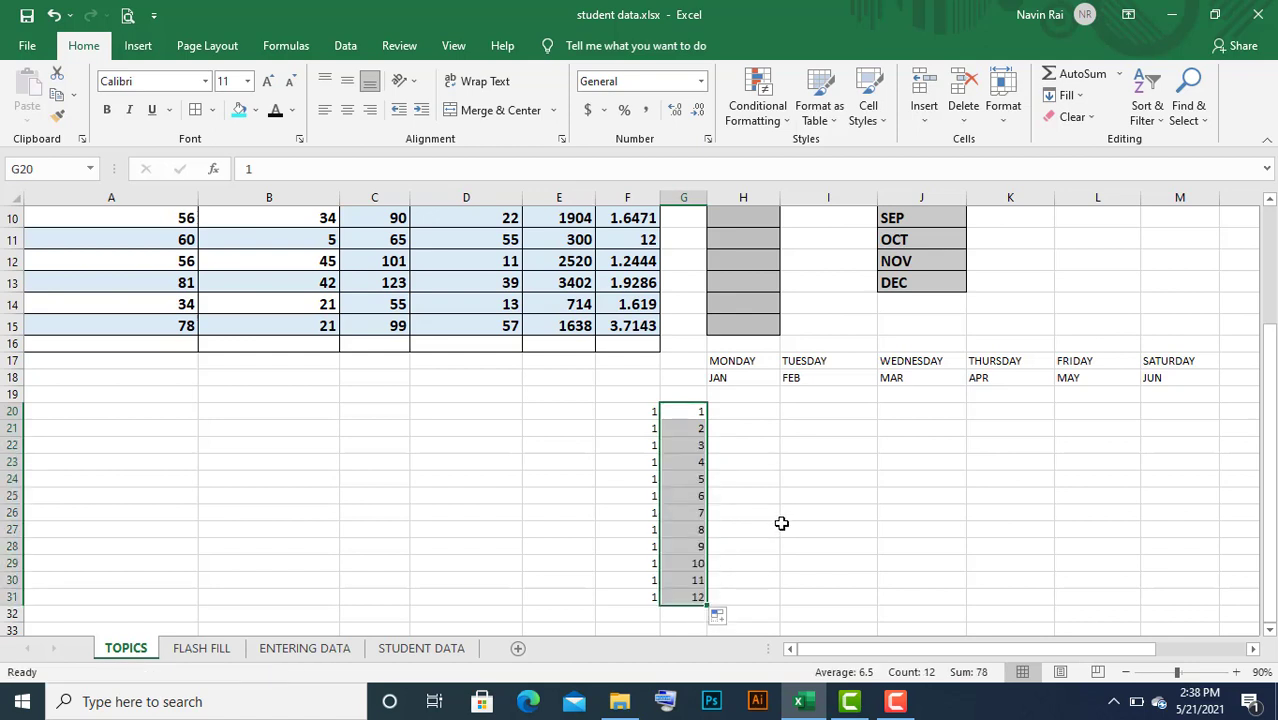
{"action": "left_click_drag", "start_coordinate": [645, 411], "coordinate": [690, 603]}
{"action": "left_click", "coordinate": [848, 475]}
{"action": "scroll", "coordinate": [848, 475], "scroll_direction": "up", "scroll_amount": 2}
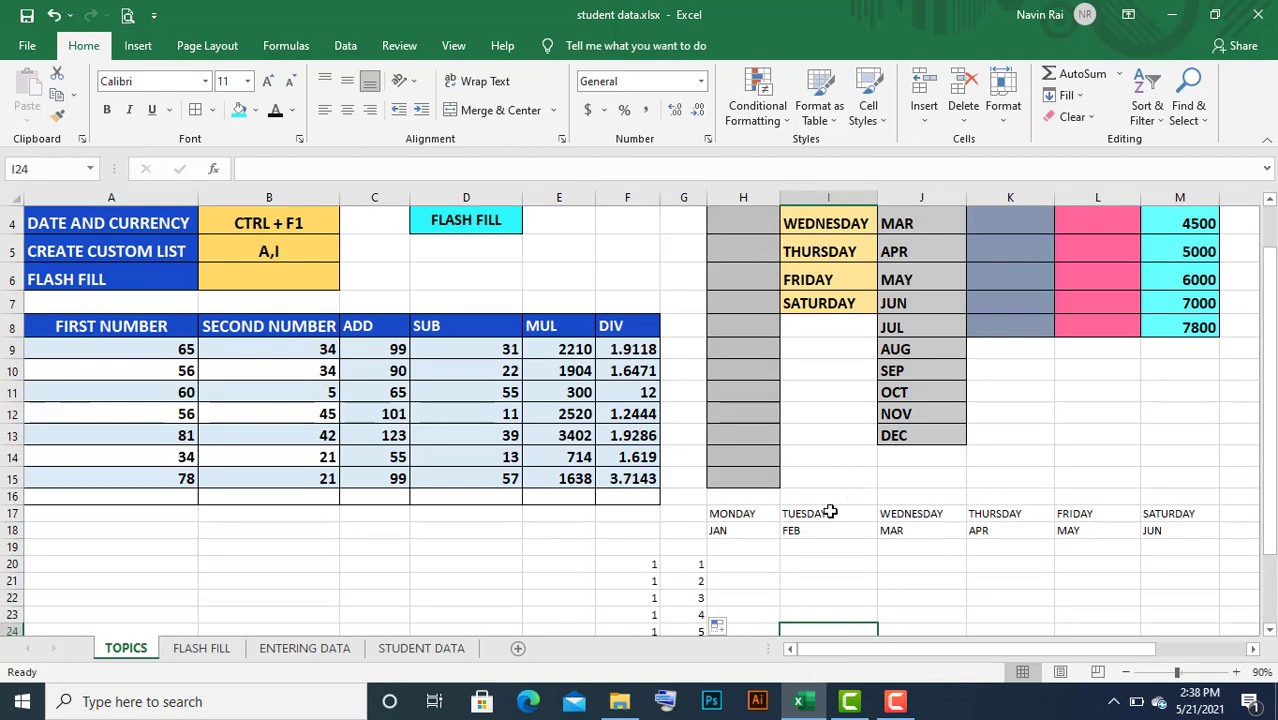
{"action": "left_click_drag", "start_coordinate": [736, 514], "coordinate": [1155, 525]}
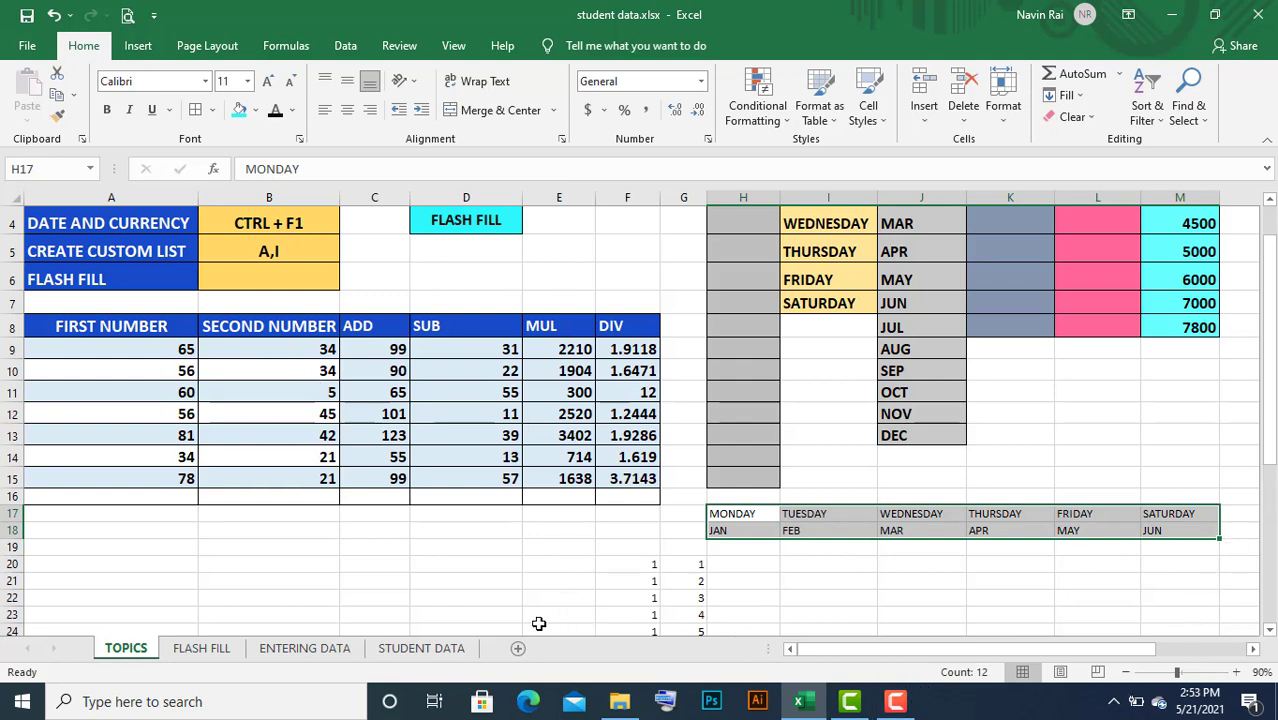
{"action": "left_click", "coordinate": [259, 253]}
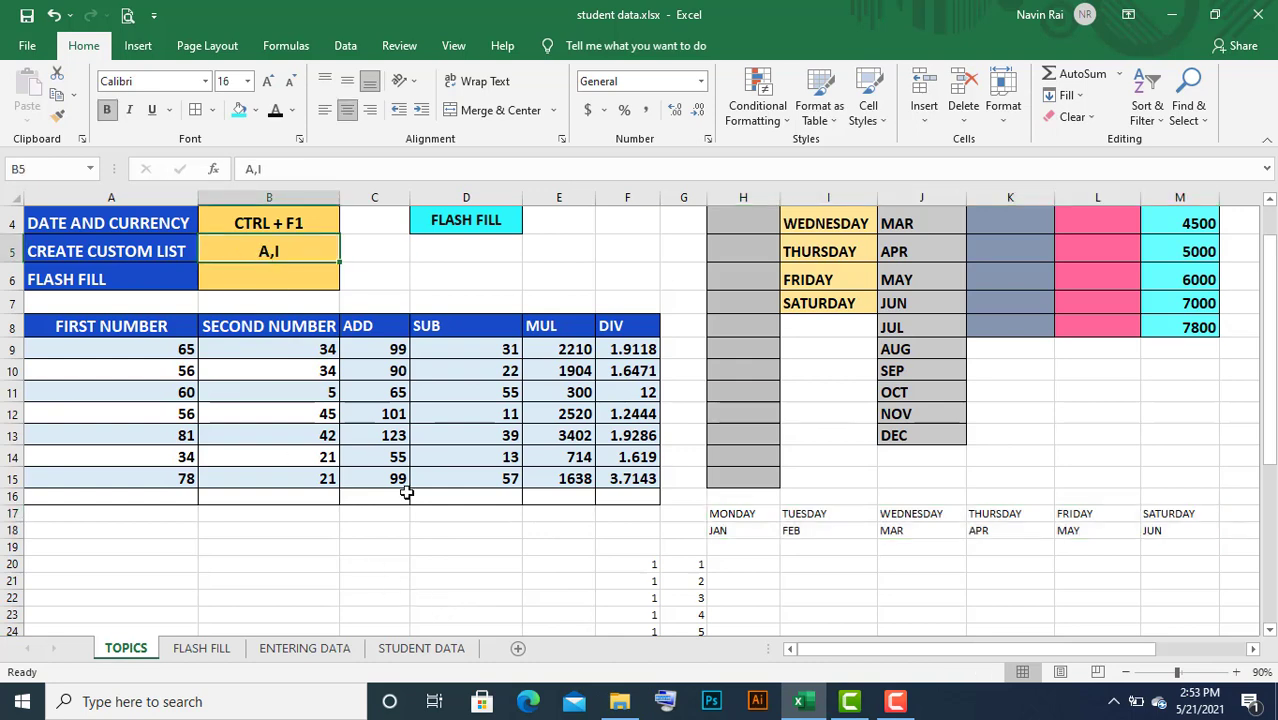
Enter the letters A, B and C in cells C20 through C22
{"action": "left_click", "coordinate": [378, 566]}
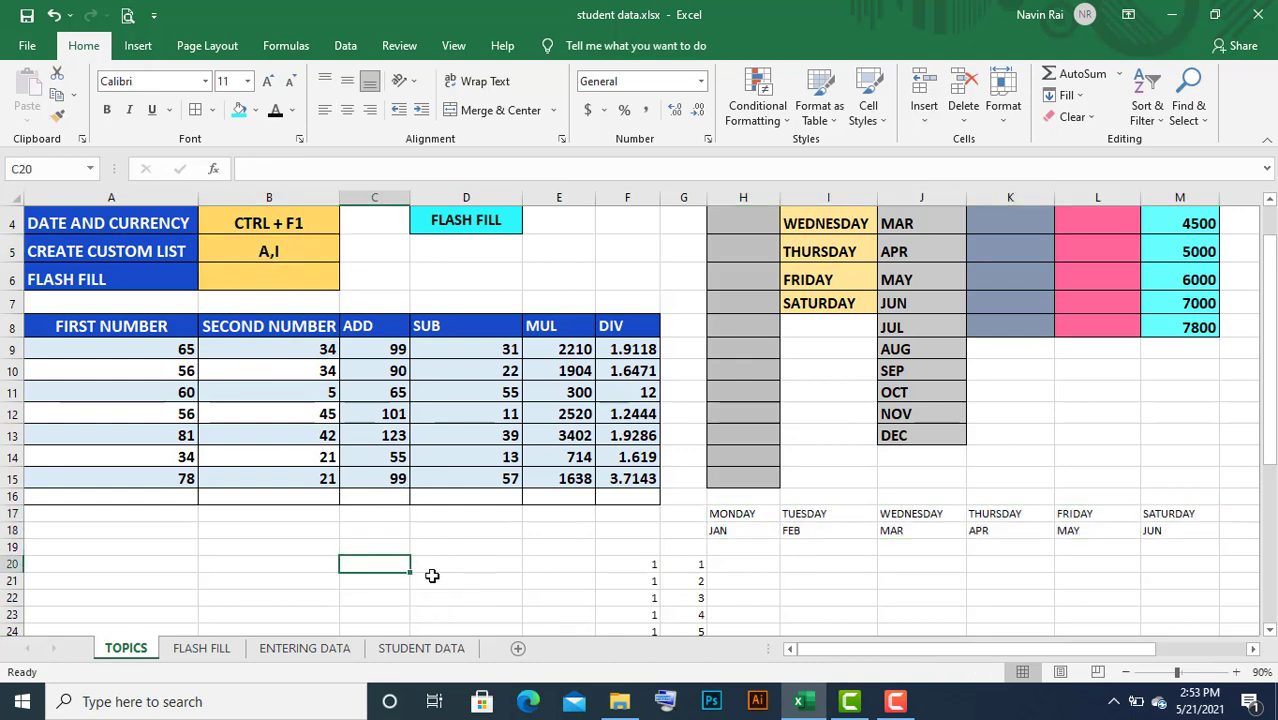
{"action": "type", "text": "A"}
{"action": "key", "text": "Return"}
{"action": "type", "text": "B"}
{"action": "key", "text": "Return"}
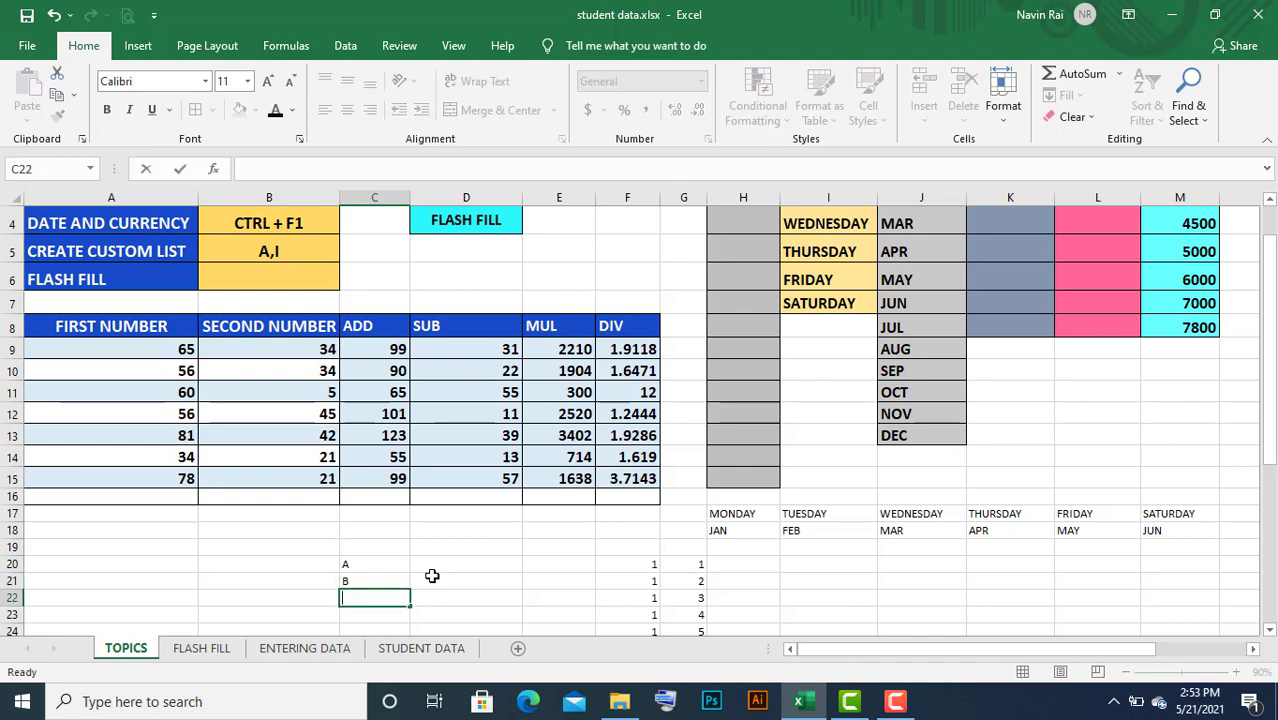
{"action": "type", "text": "C"}
Enter the Roman numerals I, II and III in cells D20 through D22
{"action": "key", "text": "Right"}
{"action": "key", "text": "Right"}
{"action": "key", "text": "Left"}
{"action": "key", "text": "Up"}
{"action": "key", "text": "Up"}
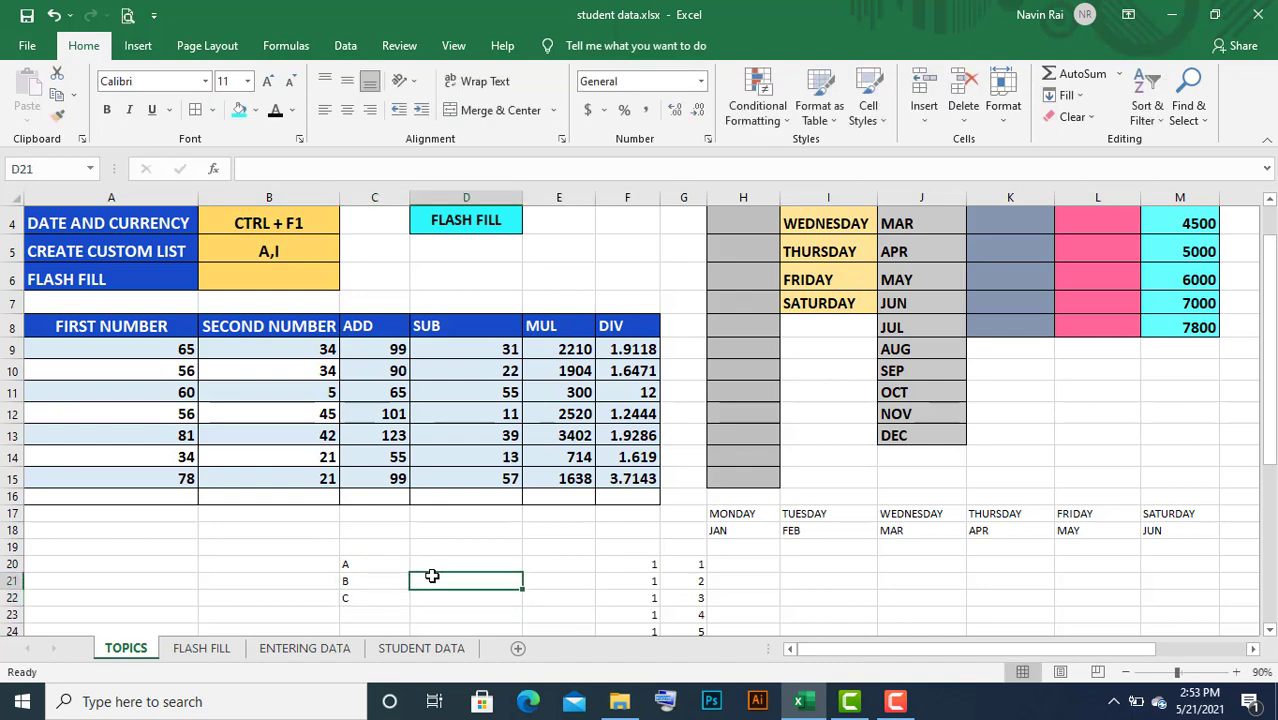
{"action": "type", "text": "I"}
{"action": "key", "text": "Return"}
{"action": "type", "text": "II"}
{"action": "key", "text": "Return"}
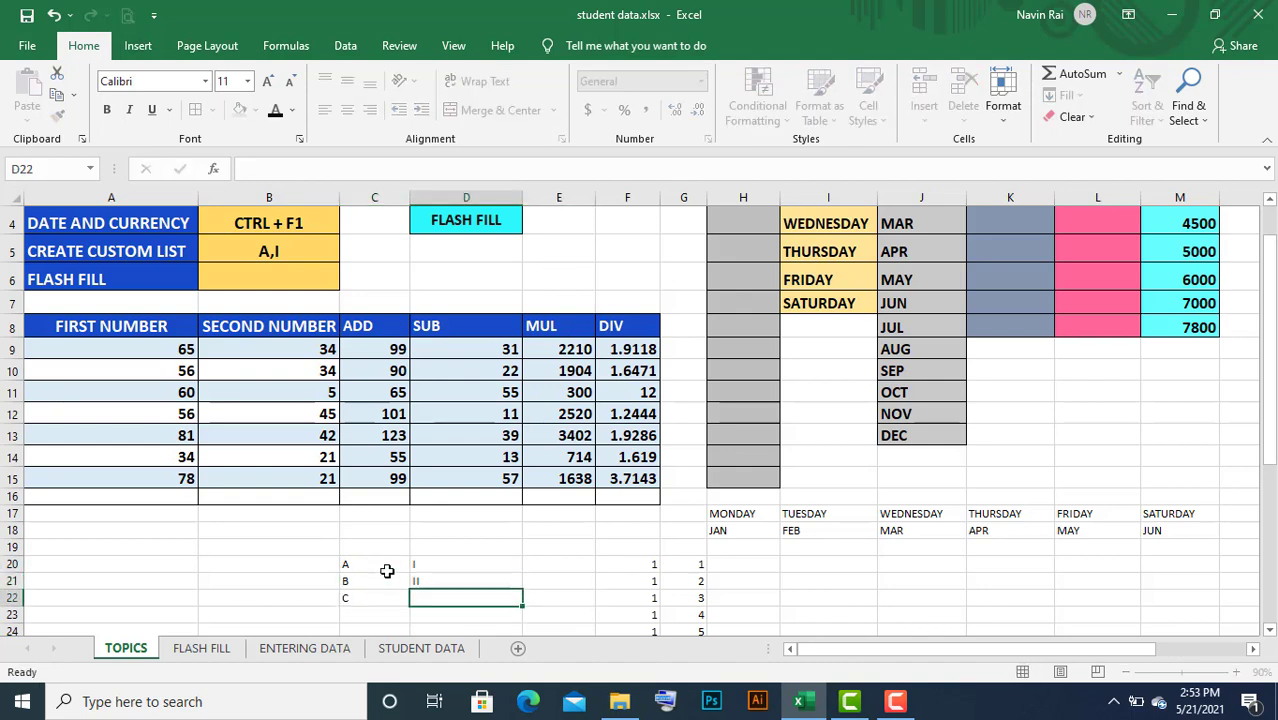
{"action": "type", "text": "III"}
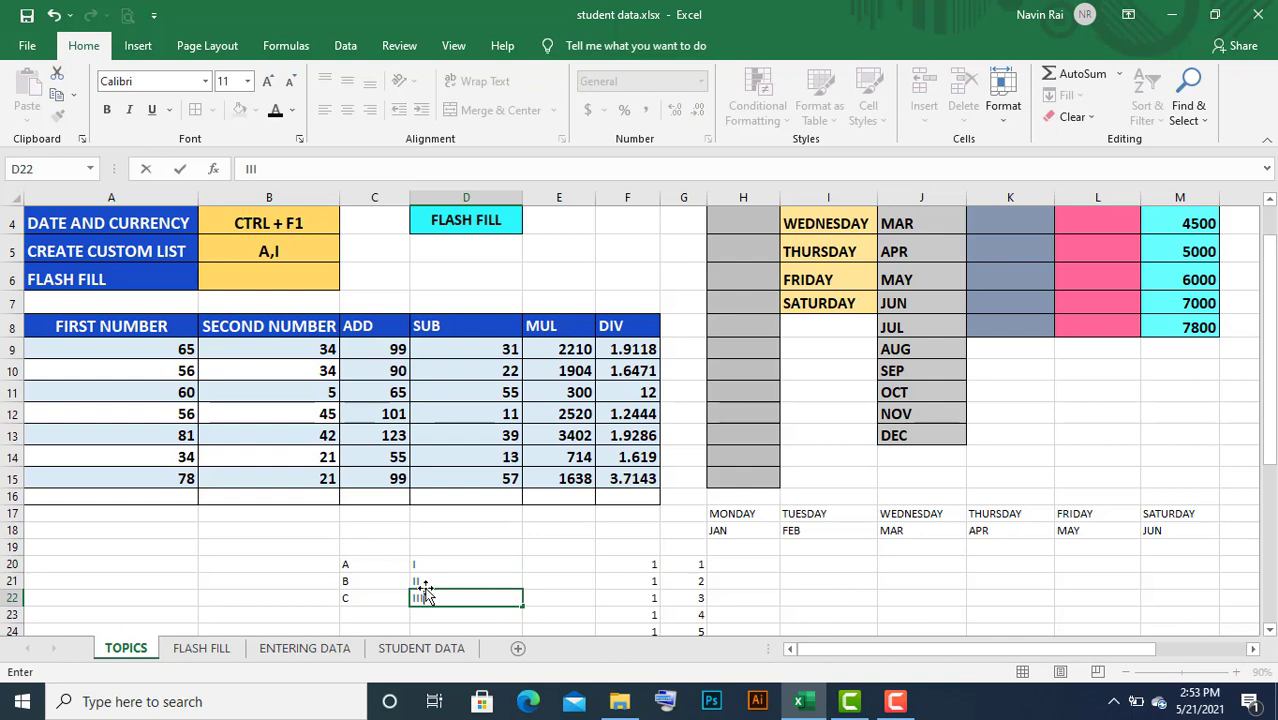
{"action": "left_click", "coordinate": [455, 578]}
Fill the letters in C20:C22 and the Roman numerals in D20:D22 down through row 31
{"action": "left_click_drag", "start_coordinate": [370, 567], "coordinate": [372, 599]}
{"action": "left_click_drag", "start_coordinate": [1268, 455], "coordinate": [1268, 494]}
{"action": "left_click_drag", "start_coordinate": [411, 389], "coordinate": [399, 547]}
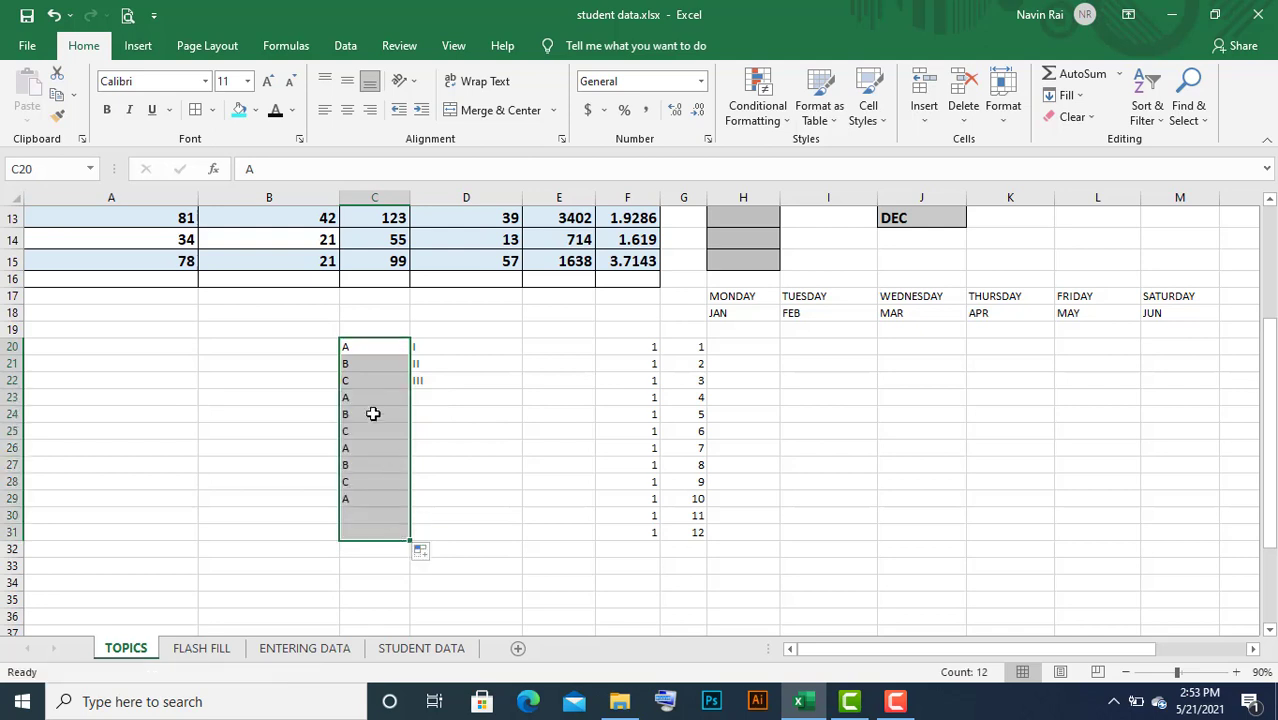
{"action": "left_click_drag", "start_coordinate": [362, 348], "coordinate": [365, 432]}
{"action": "left_click_drag", "start_coordinate": [362, 350], "coordinate": [368, 533]}
{"action": "left_click_drag", "start_coordinate": [435, 348], "coordinate": [448, 377]}
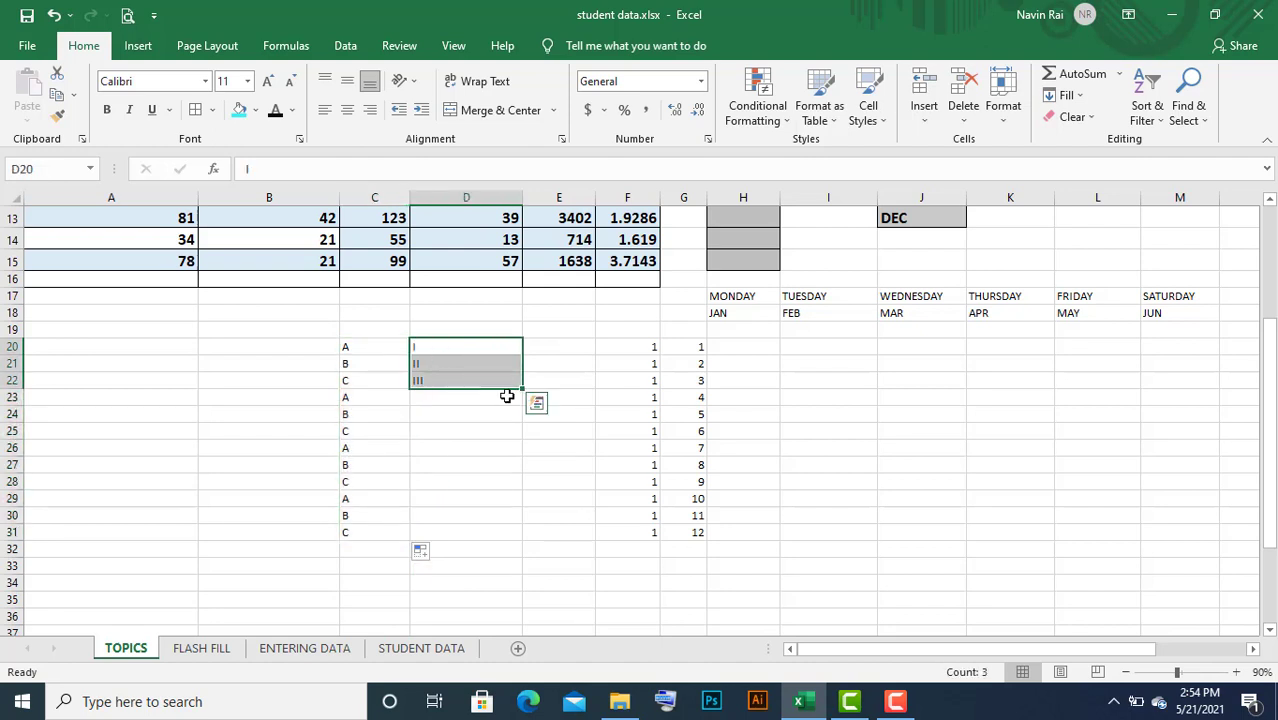
{"action": "left_click_drag", "start_coordinate": [522, 390], "coordinate": [510, 539]}
Examine how the letters and Roman numerals continue down columns C and D, comparing each filled group of three with the starting cells
{"action": "left_click_drag", "start_coordinate": [427, 348], "coordinate": [436, 382]}
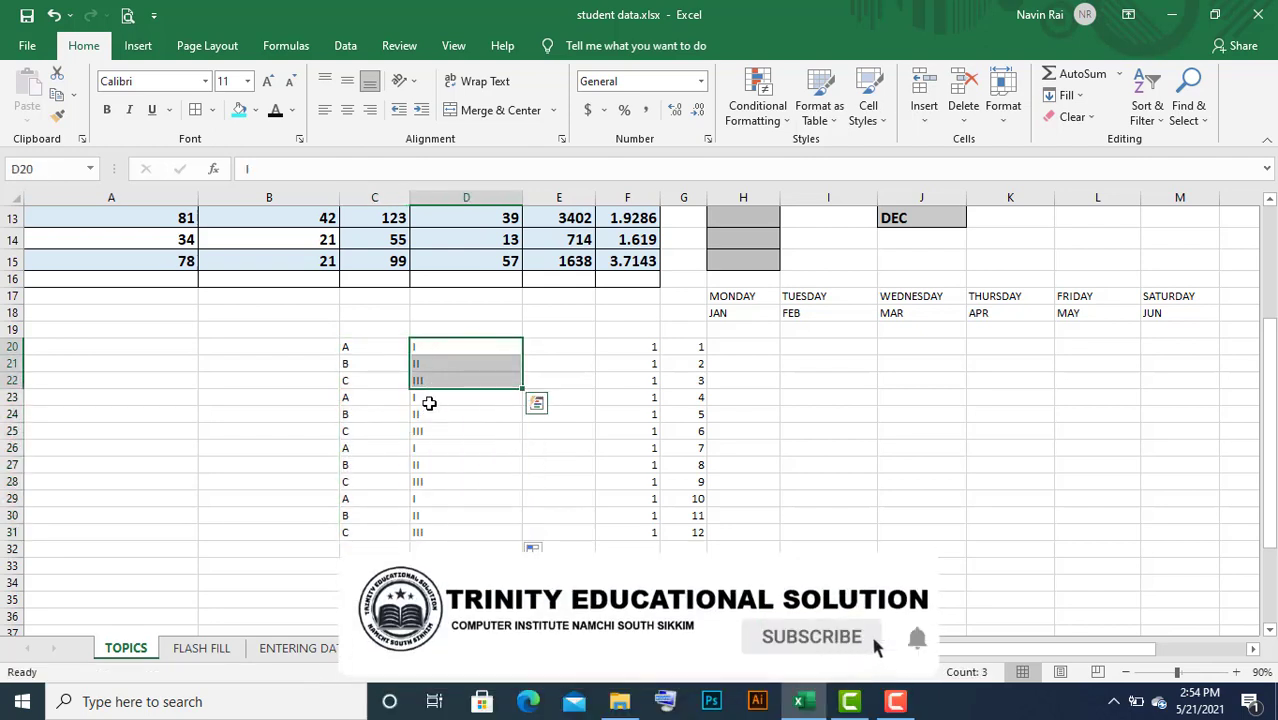
{"action": "left_click", "coordinate": [425, 414]}
{"action": "left_click", "coordinate": [436, 450]}
{"action": "left_click_drag", "start_coordinate": [436, 450], "coordinate": [442, 479]}
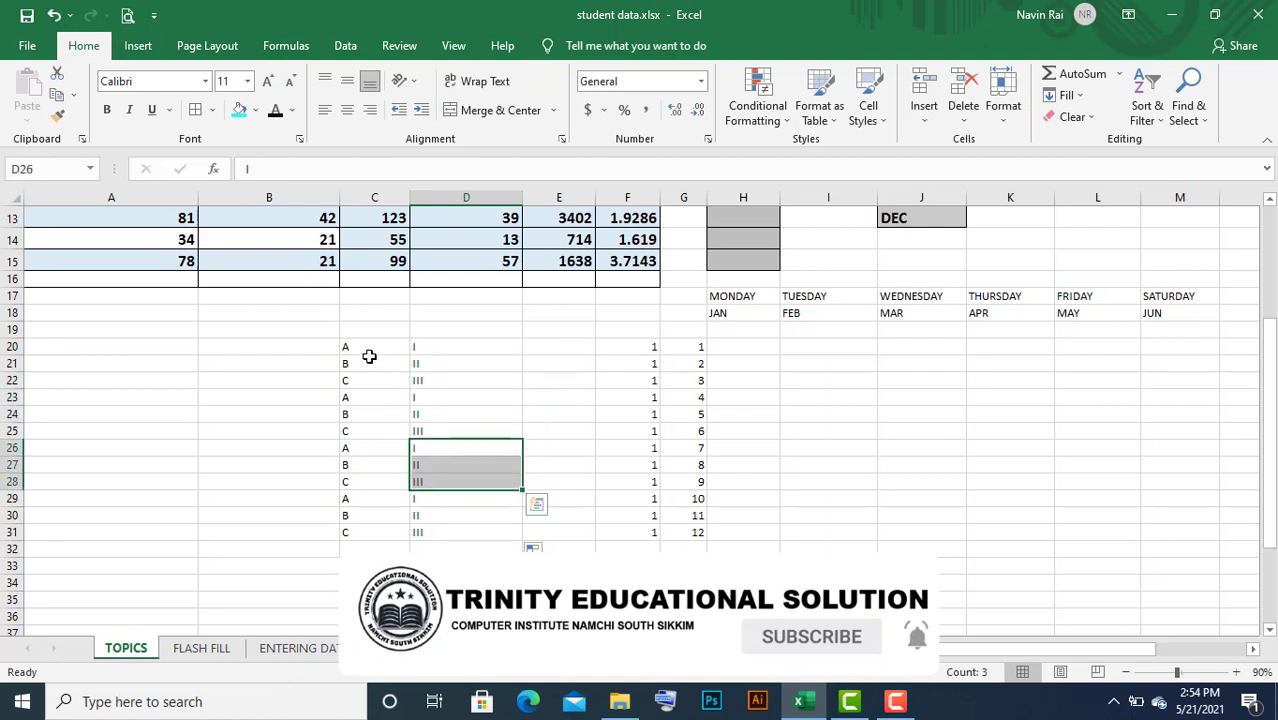
{"action": "left_click", "coordinate": [266, 347]}
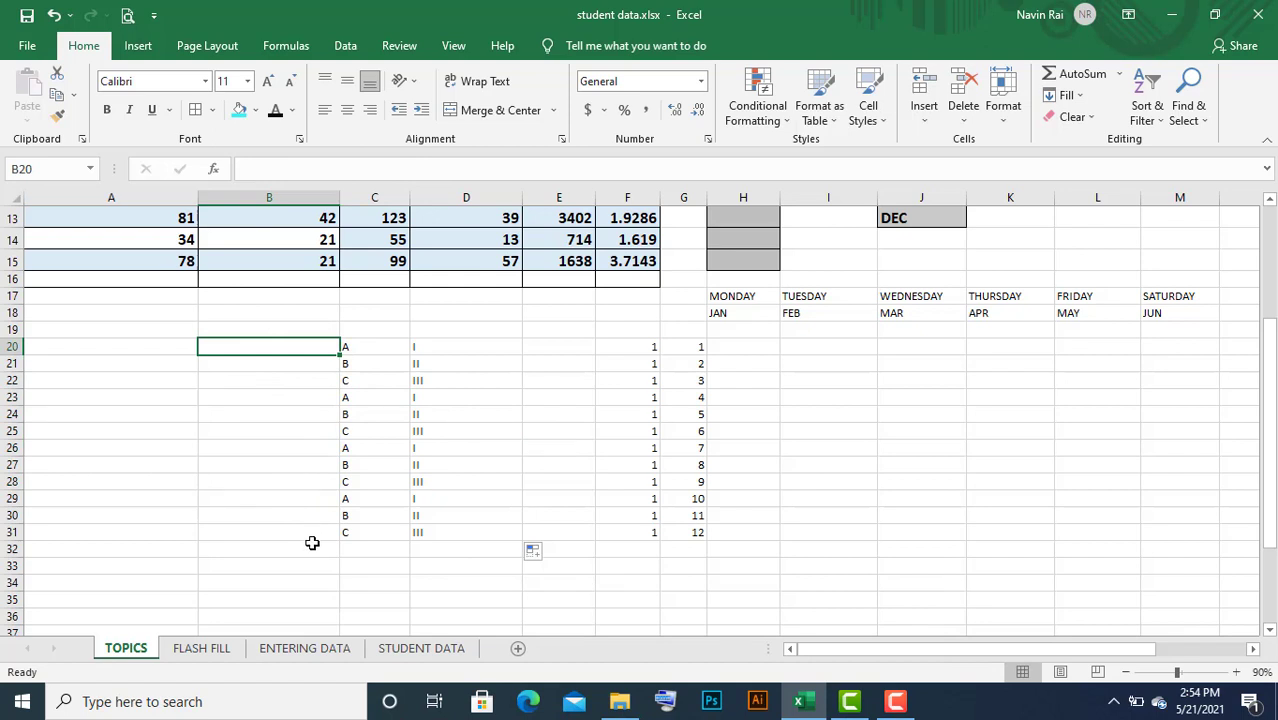
{"action": "left_click", "coordinate": [451, 346]}
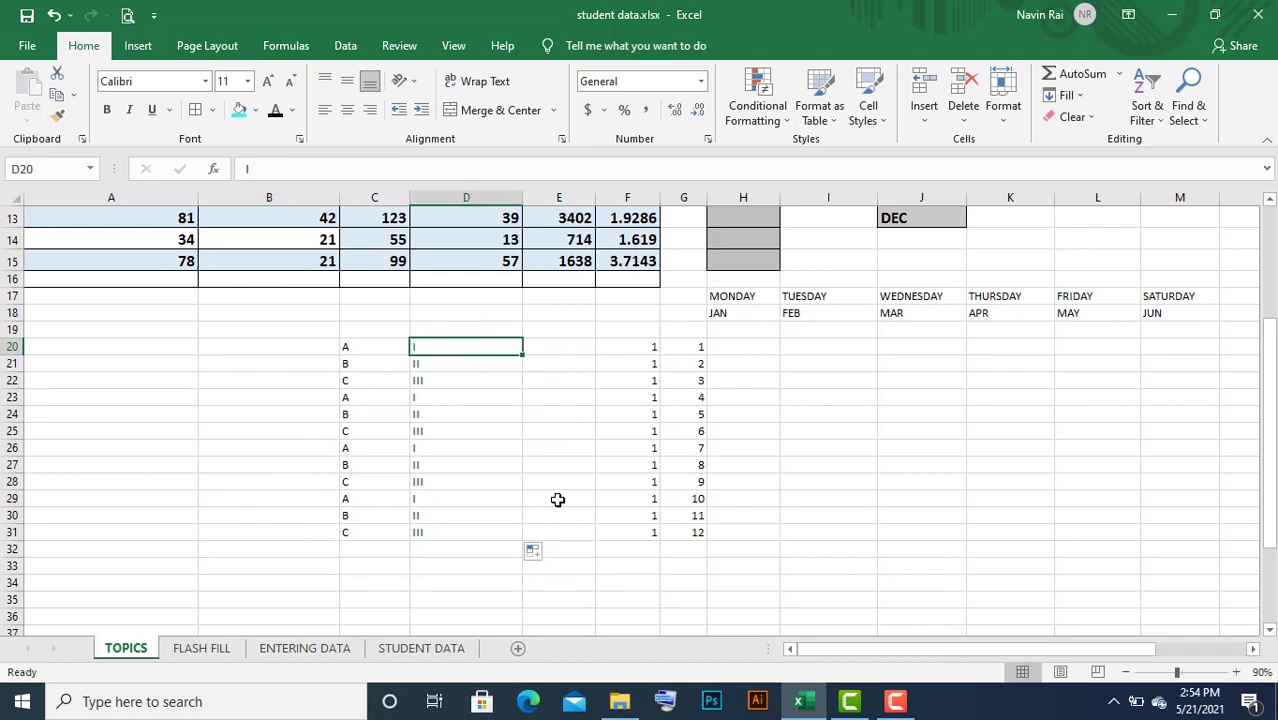
{"action": "left_click", "coordinate": [570, 398]}
{"action": "left_click_drag", "start_coordinate": [389, 348], "coordinate": [379, 531]}
{"action": "left_click", "coordinate": [545, 431]}
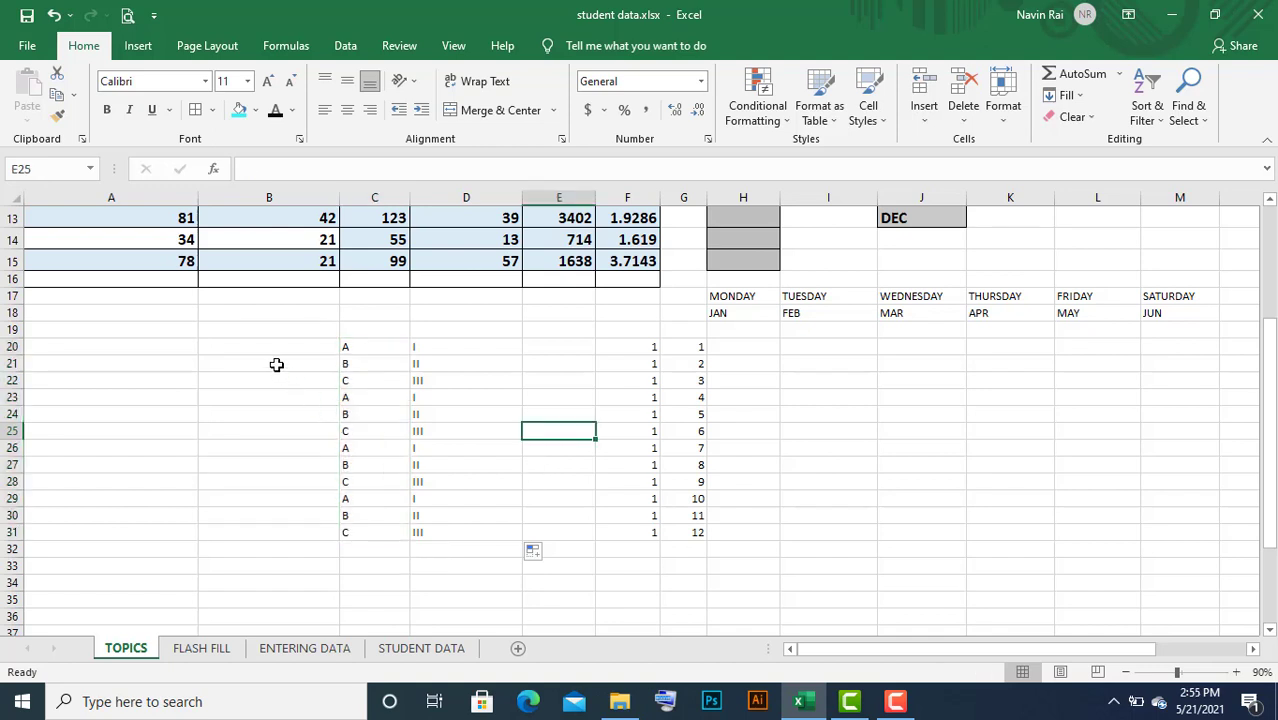
Enter the letters A to Z one per cell down column B, from B20 through B45
{"action": "left_click", "coordinate": [255, 351]}
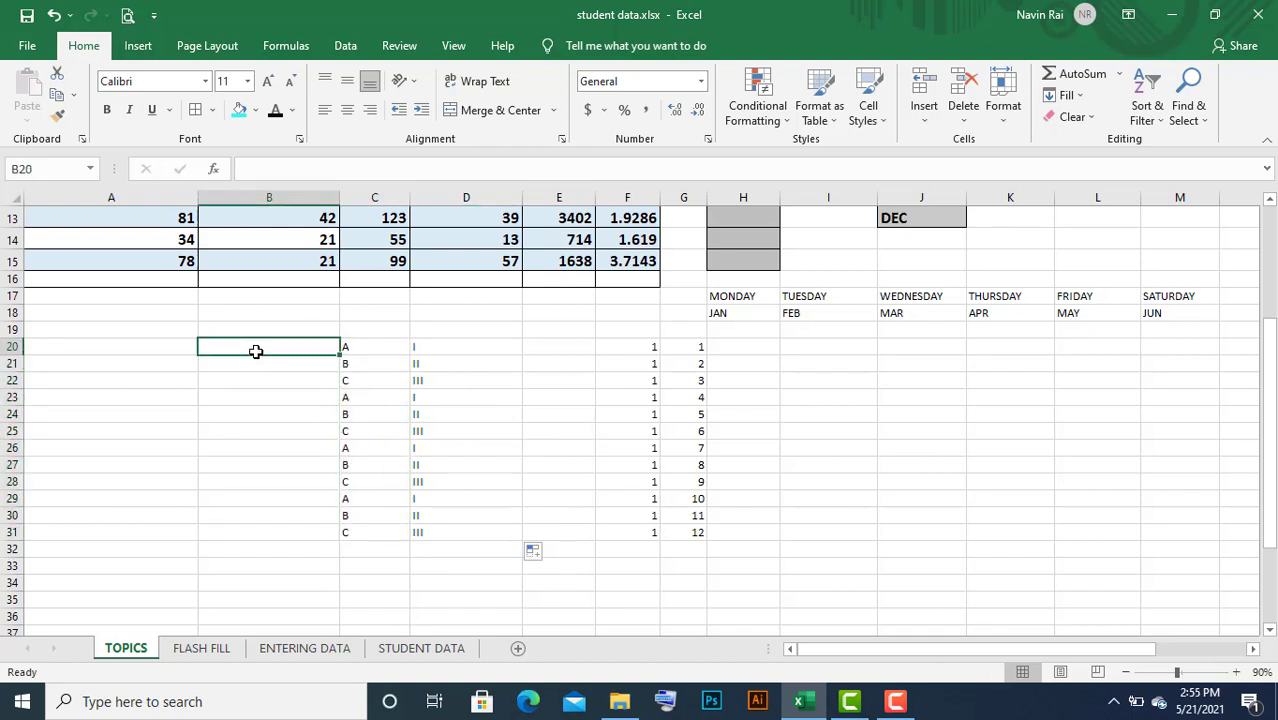
{"action": "type", "text": "A"}
{"action": "key", "text": "Return"}
{"action": "type", "text": "B"}
{"action": "key", "text": "Return"}
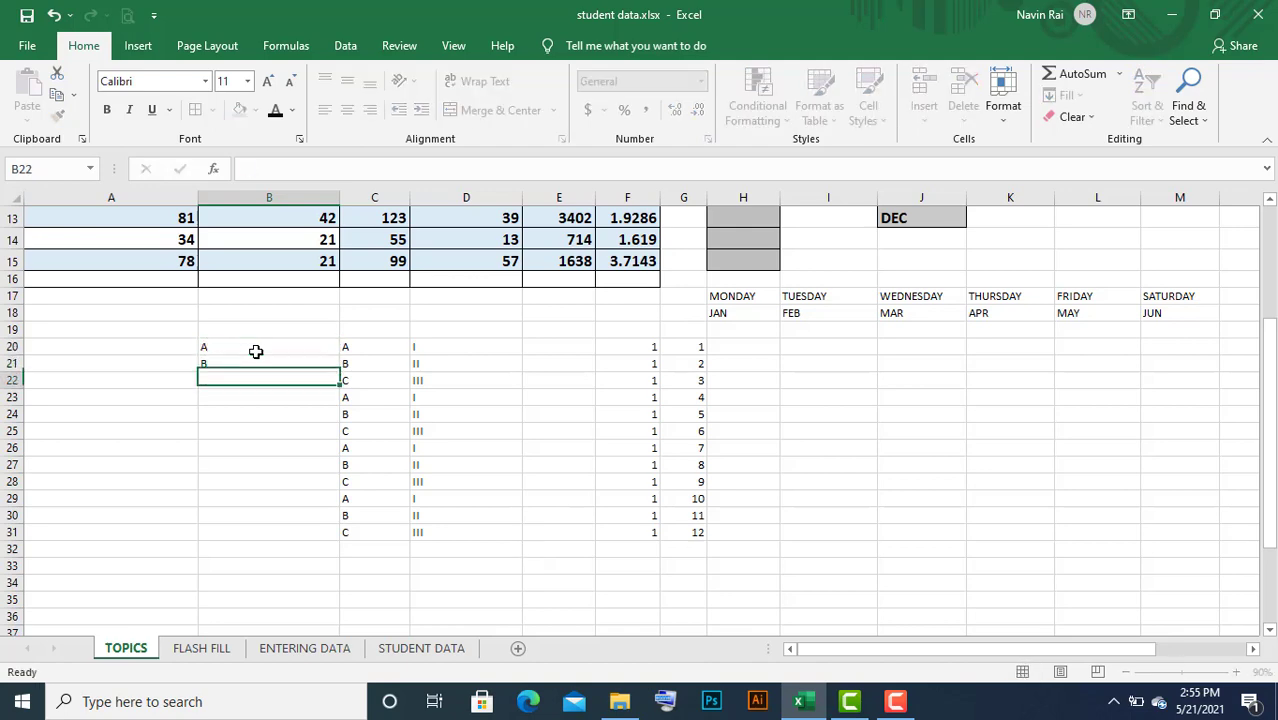
{"action": "type", "text": "C"}
{"action": "key", "text": "Return"}
{"action": "type", "text": "D E F G H I J K L M N"}
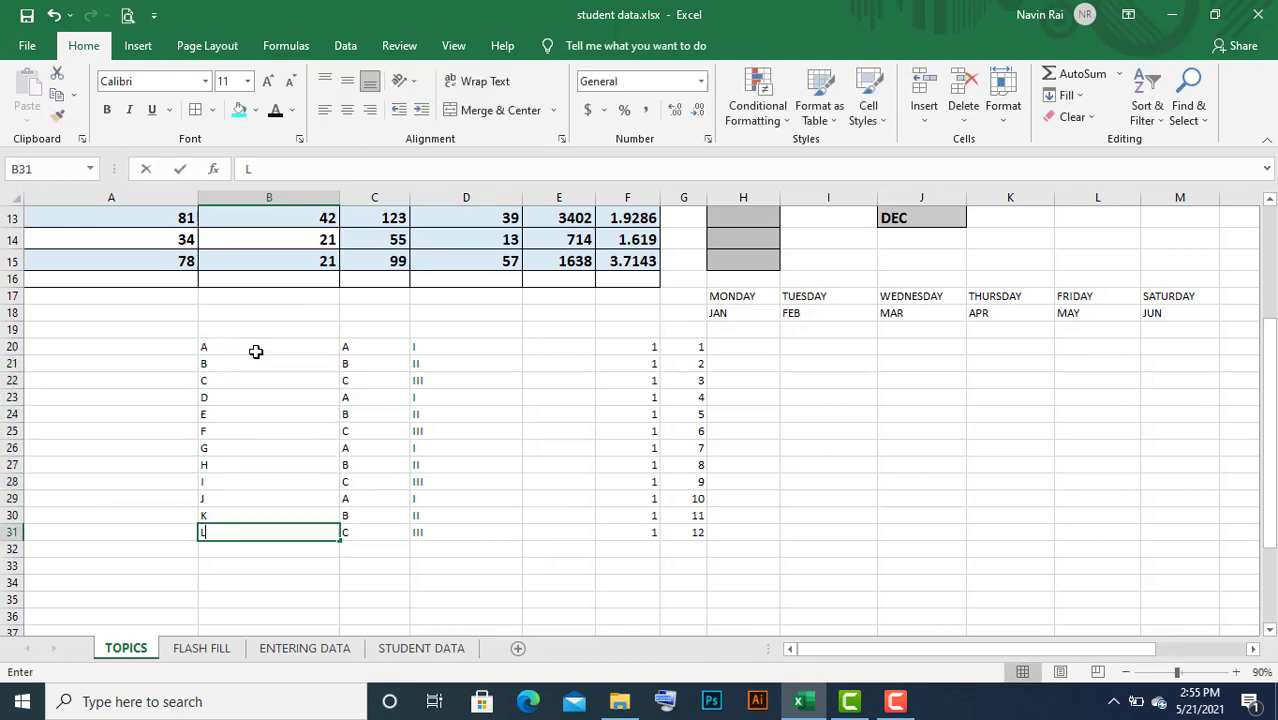
{"action": "type", "text": " O P Q R S T U V W"}
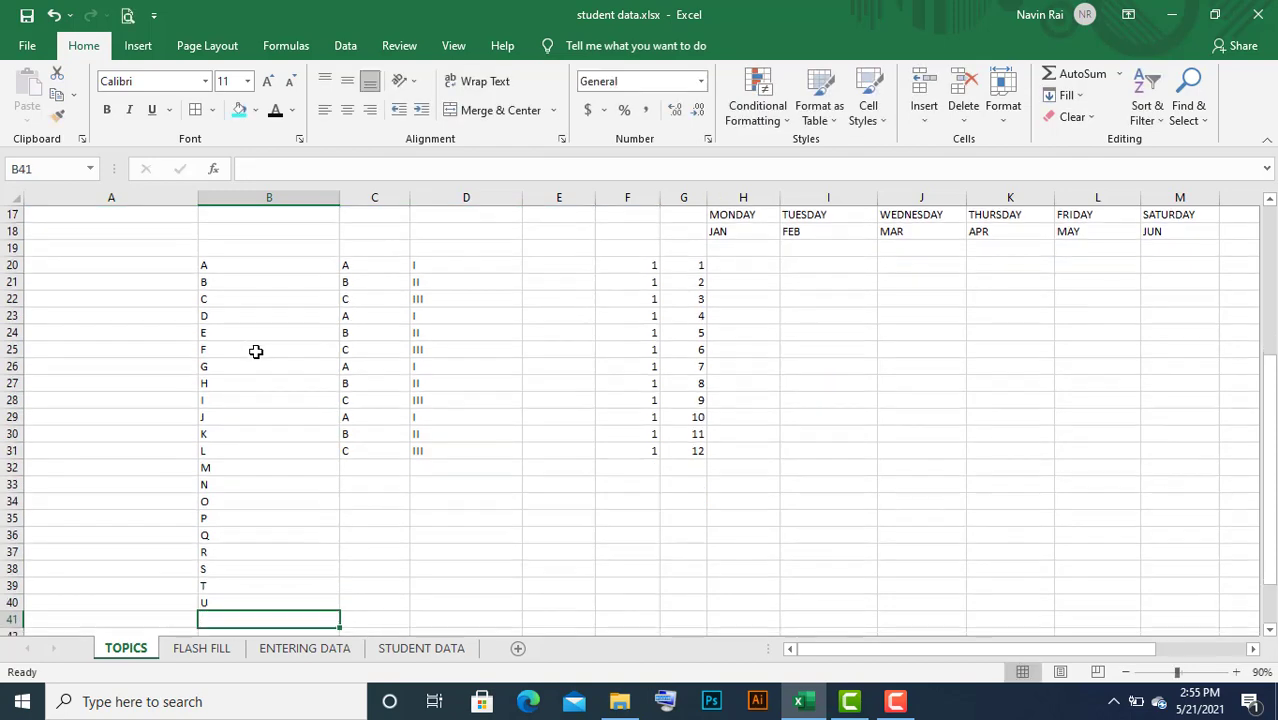
{"action": "key", "text": "Return"}
{"action": "key", "text": "Return"}
{"action": "key", "text": "Return"}
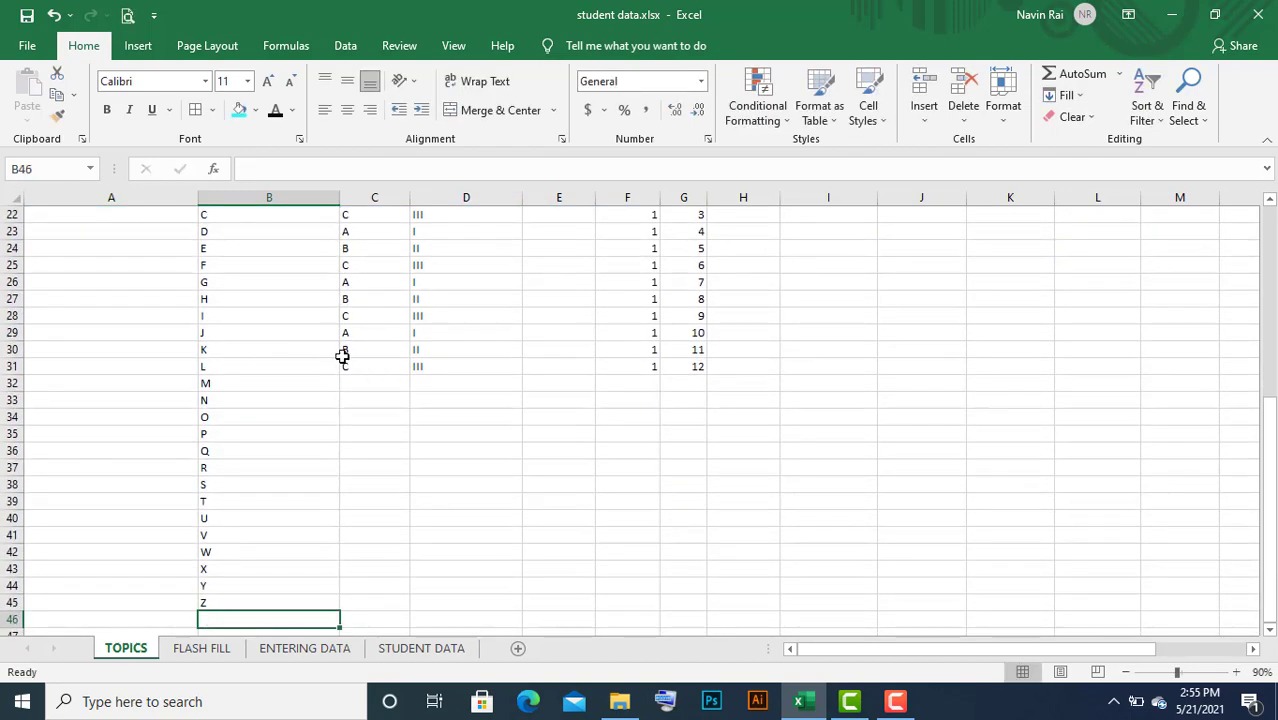
Enter the Roman numerals I to X one per cell down column A, from A20 through A29
{"action": "scroll", "coordinate": [348, 383], "scroll_direction": "up", "scroll_amount": 3}
{"action": "scroll", "coordinate": [148, 499], "scroll_direction": "up", "scroll_amount": 2}
{"action": "scroll", "coordinate": [165, 419], "scroll_direction": "down", "scroll_amount": 1}
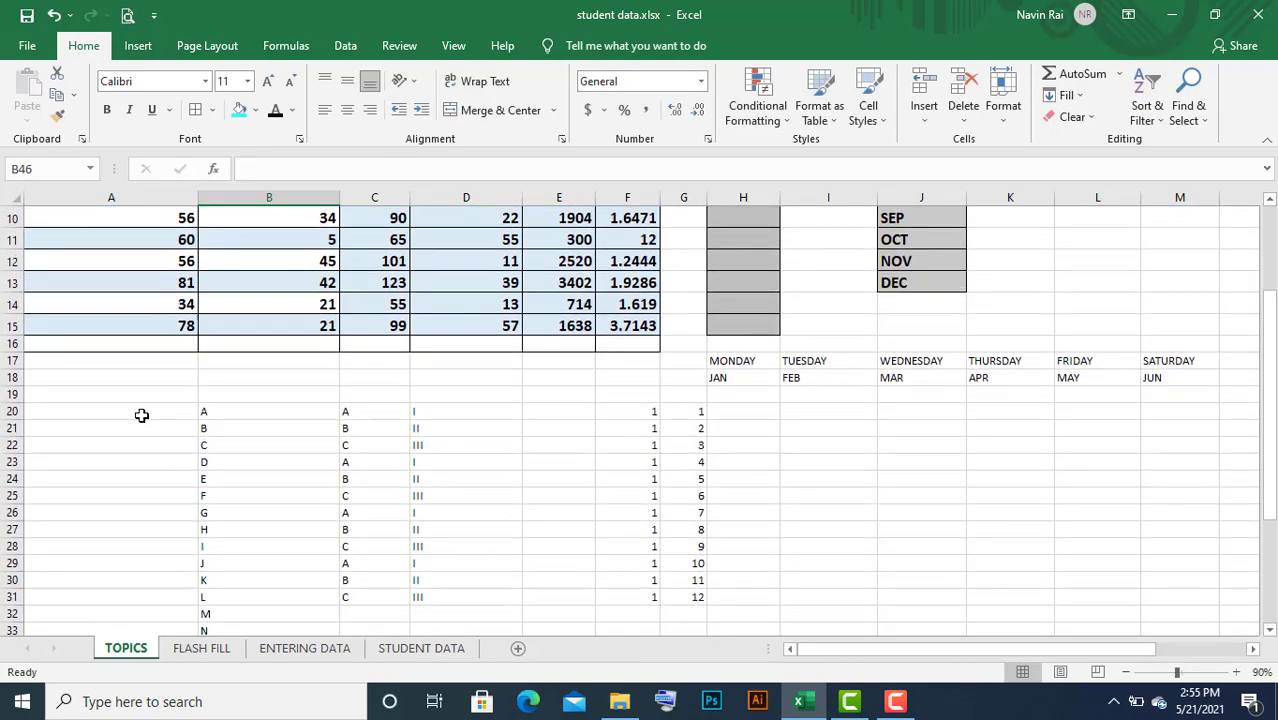
{"action": "left_click", "coordinate": [140, 416]}
{"action": "type", "text": "I"}
{"action": "key", "text": "Return"}
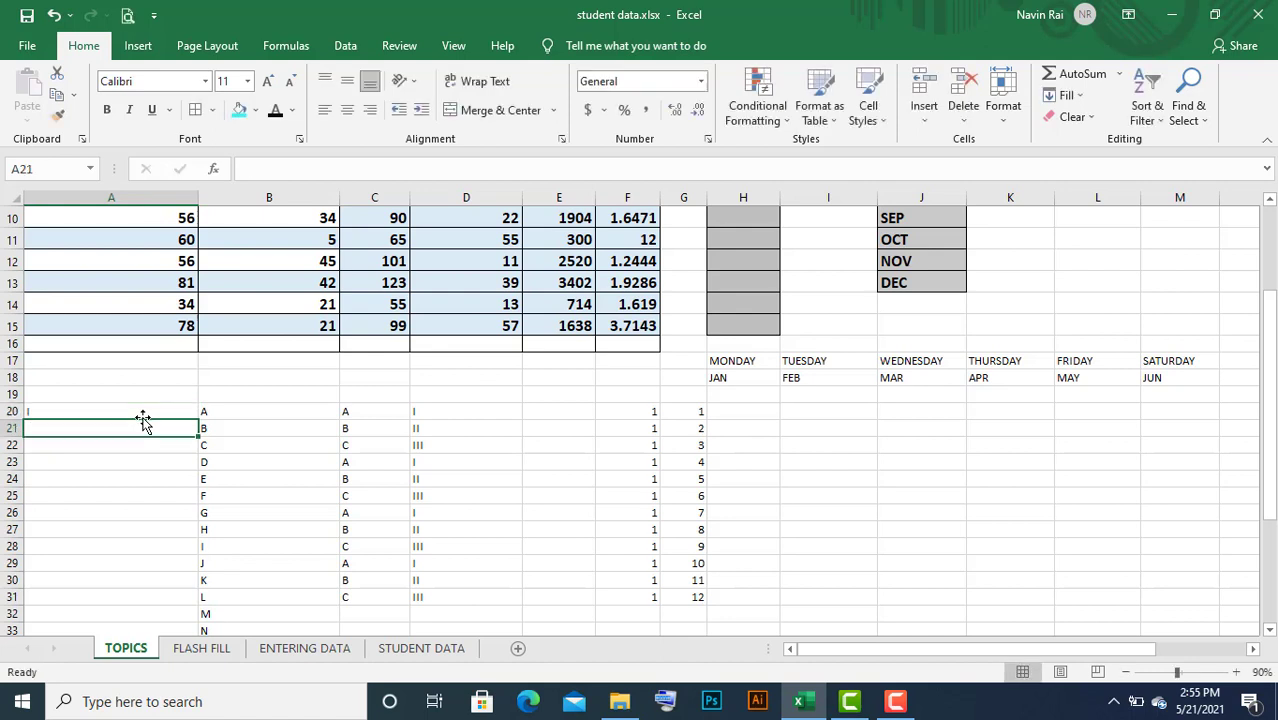
{"action": "type", "text": "II"}
{"action": "key", "text": "Return"}
{"action": "type", "text": "III"}
{"action": "key", "text": "Return"}
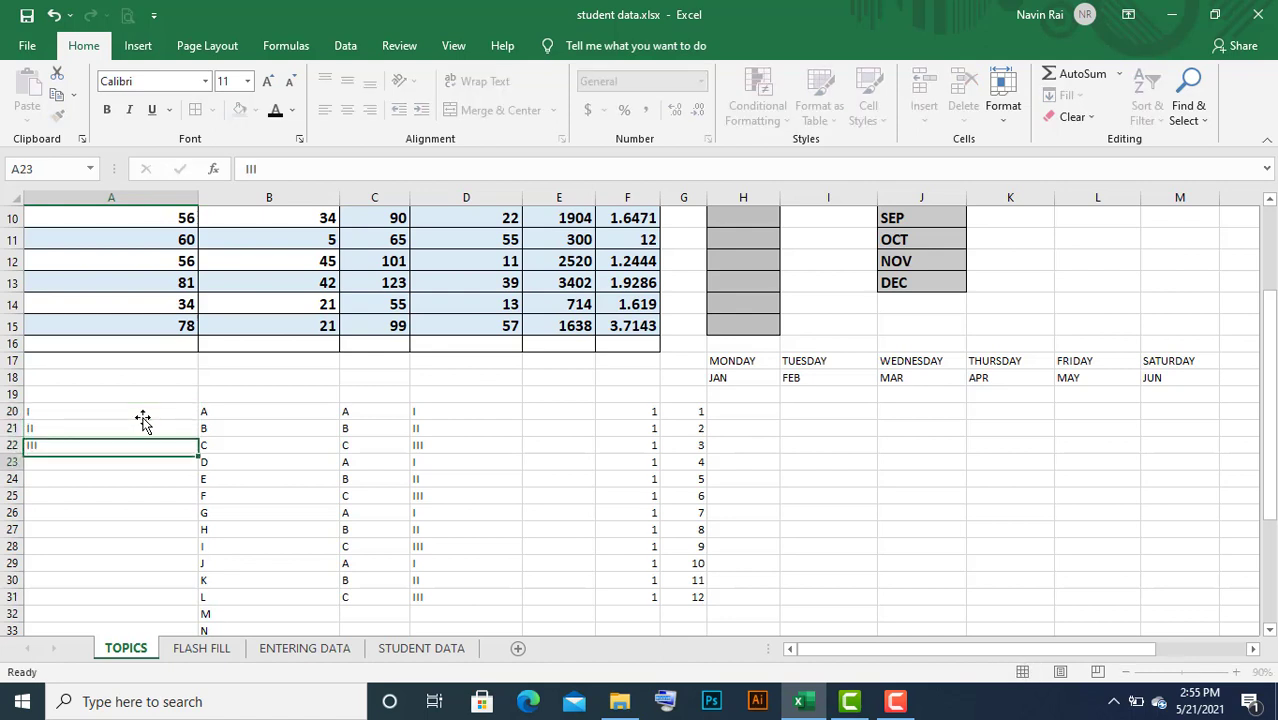
{"action": "type", "text": "IV"}
{"action": "key", "text": "Return"}
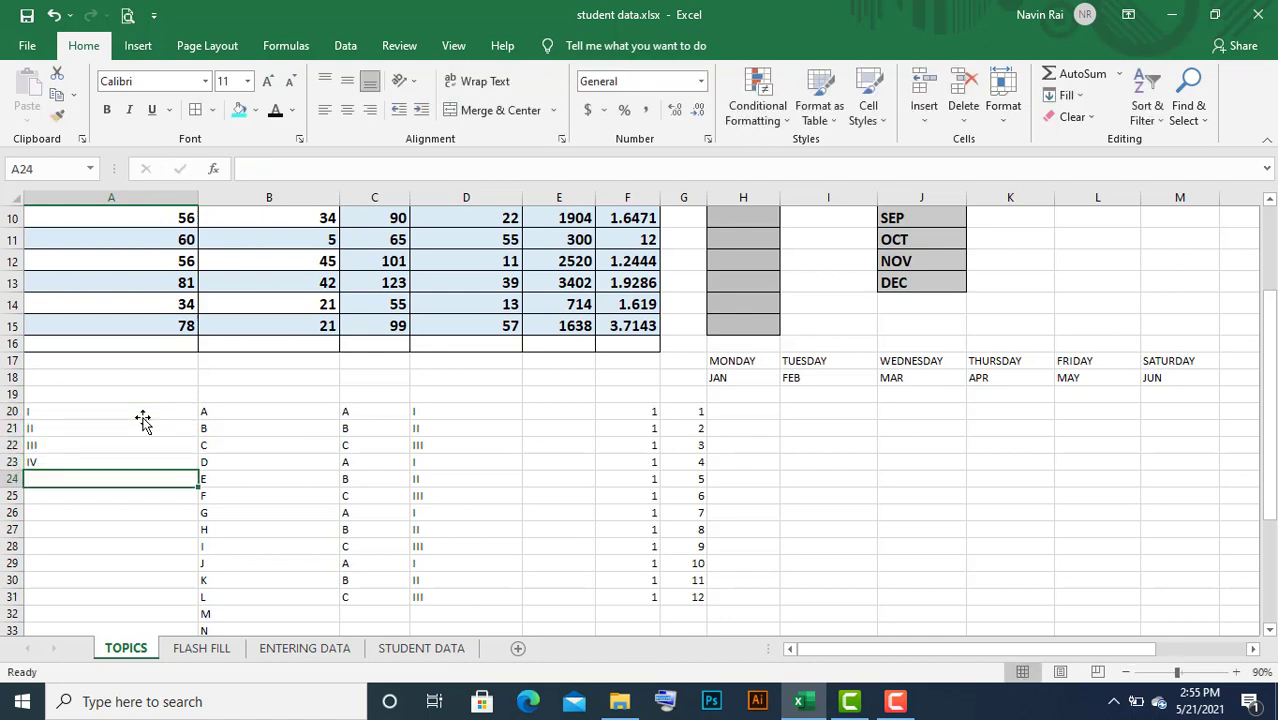
{"action": "type", "text": "V"}
{"action": "key", "text": "Return"}
{"action": "type", "text": "VI"}
{"action": "key", "text": "Return"}
{"action": "type", "text": "V"}
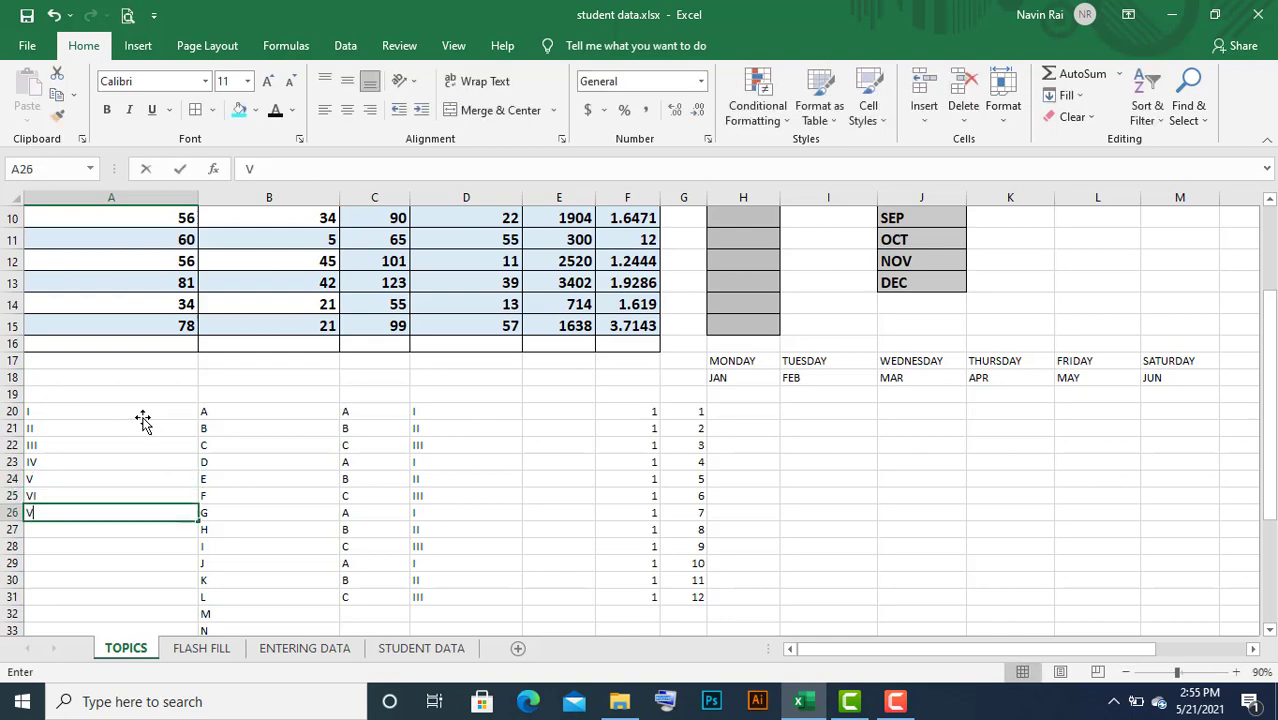
{"action": "type", "text": "II"}
{"action": "key", "text": "Return"}
{"action": "type", "text": "VI"}
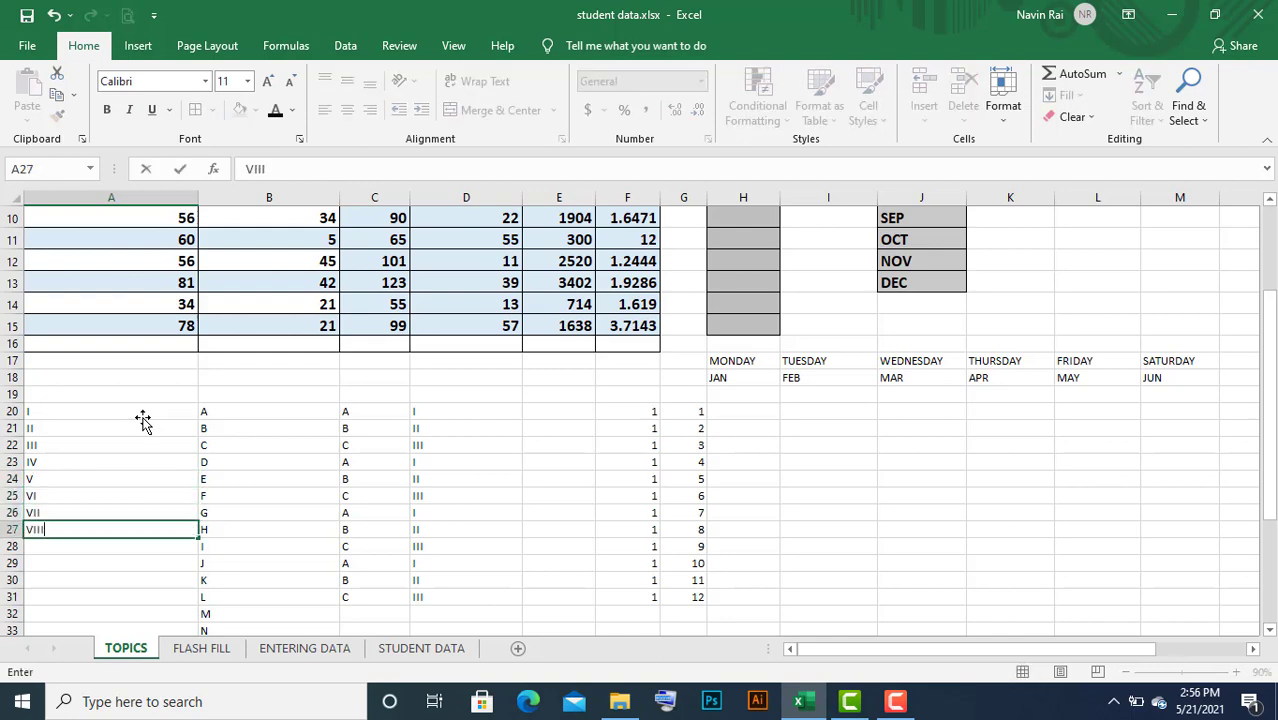
{"action": "type", "text": "II"}
{"action": "key", "text": "Return"}
{"action": "type", "text": "IX"}
{"action": "key", "text": "Return"}
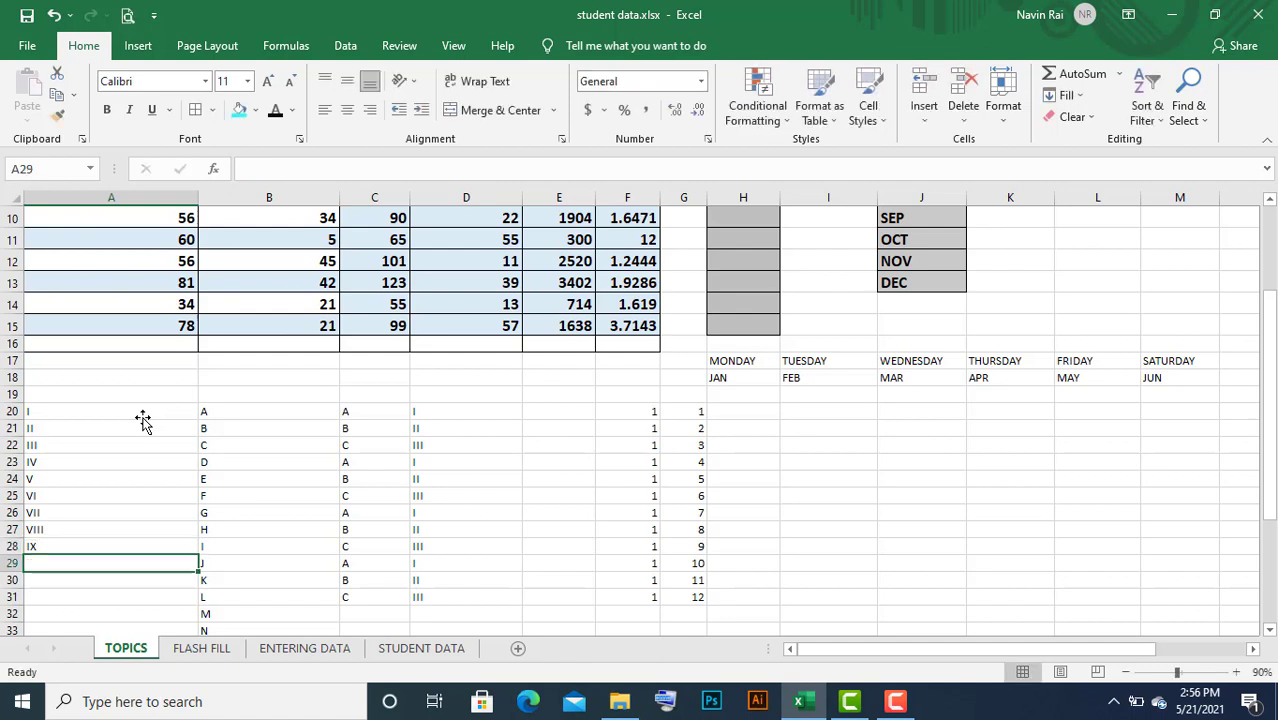
{"action": "type", "text": "X"}
{"action": "key", "text": "Return"}
{"action": "left_click_drag", "start_coordinate": [143, 420], "coordinate": [150, 562]}
{"action": "left_click_drag", "start_coordinate": [228, 411], "coordinate": [240, 614]}
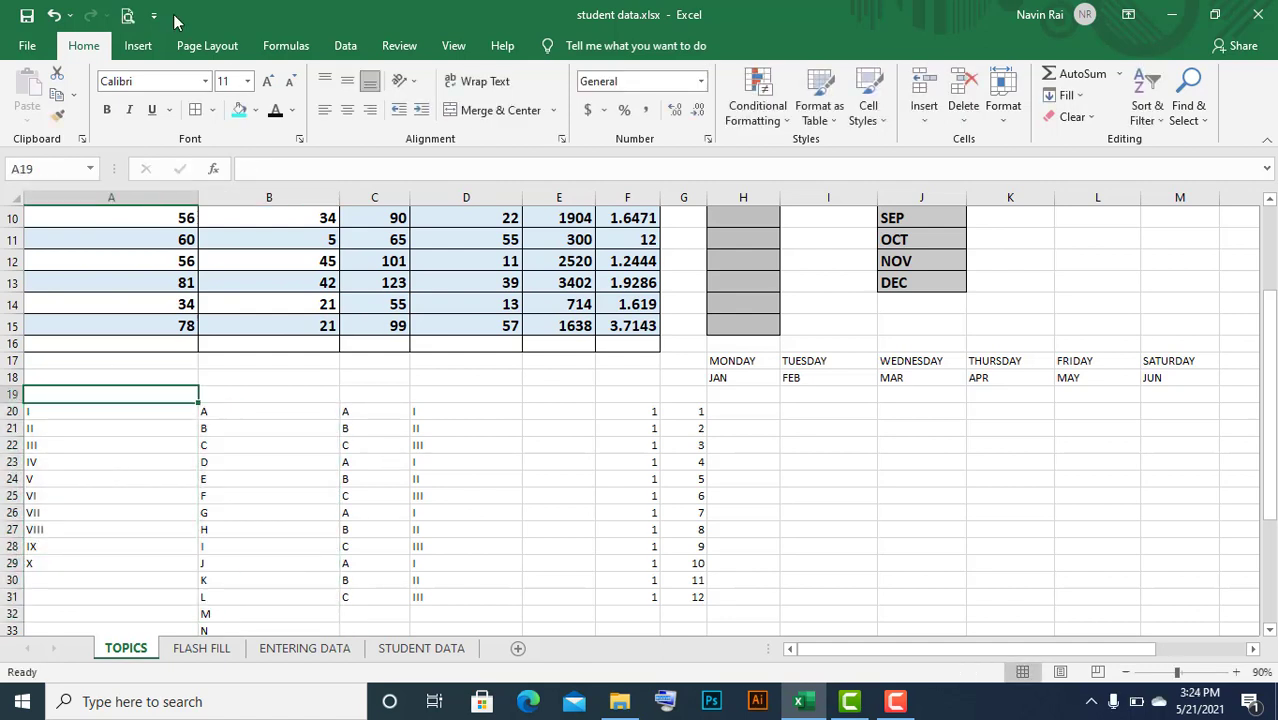
Open the custom lists editor for sorts and fill sequences from the advanced Excel Options
{"action": "left_click", "coordinate": [38, 52]}
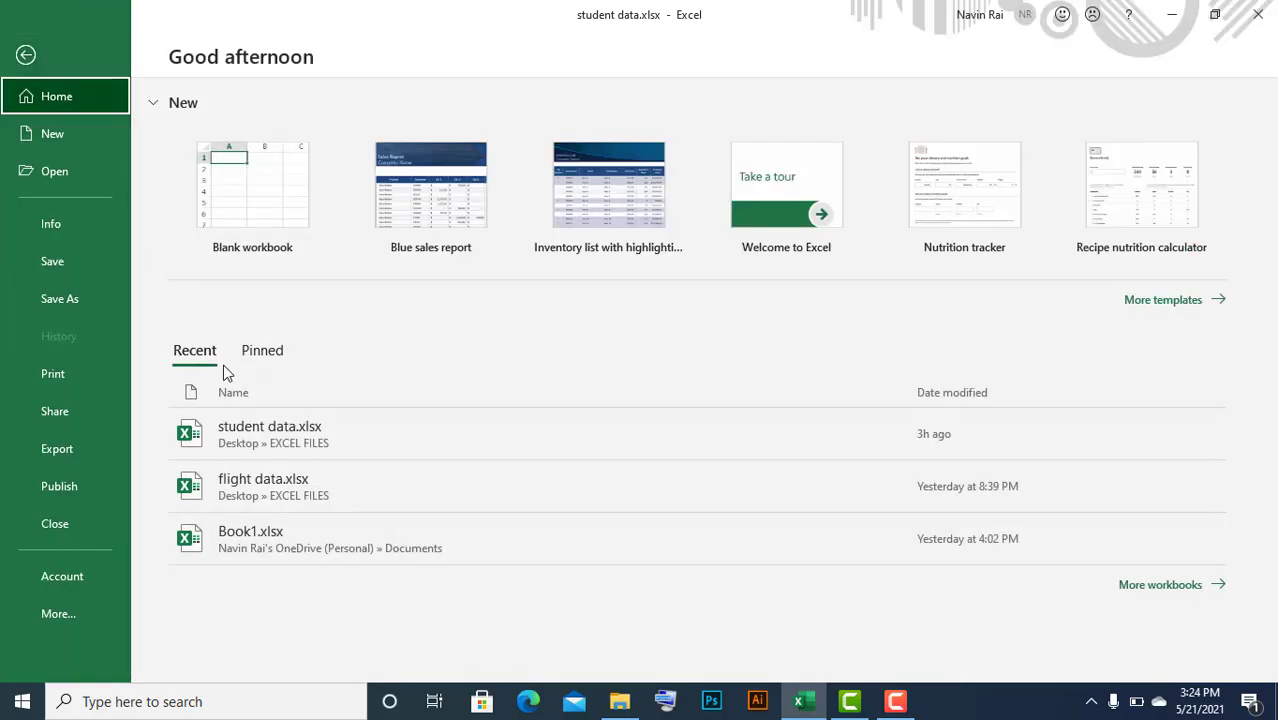
{"action": "left_click", "coordinate": [80, 613]}
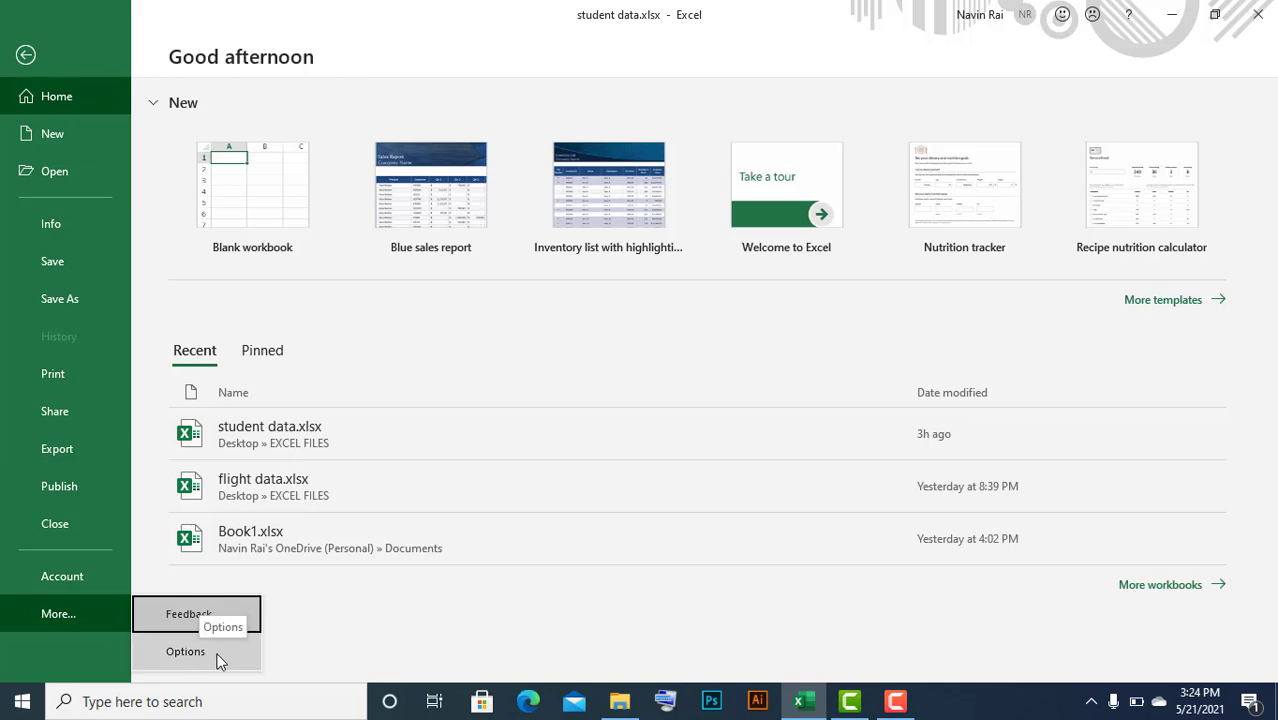
{"action": "left_click", "coordinate": [186, 651]}
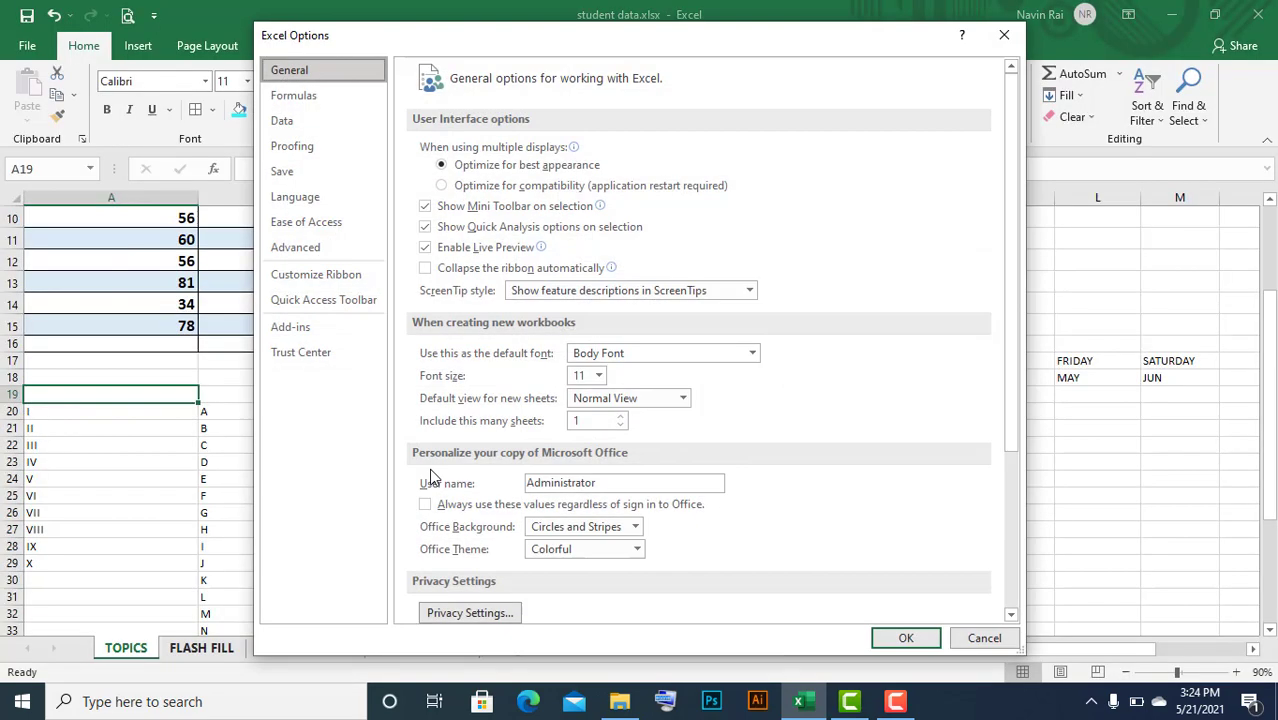
{"action": "left_click", "coordinate": [324, 256]}
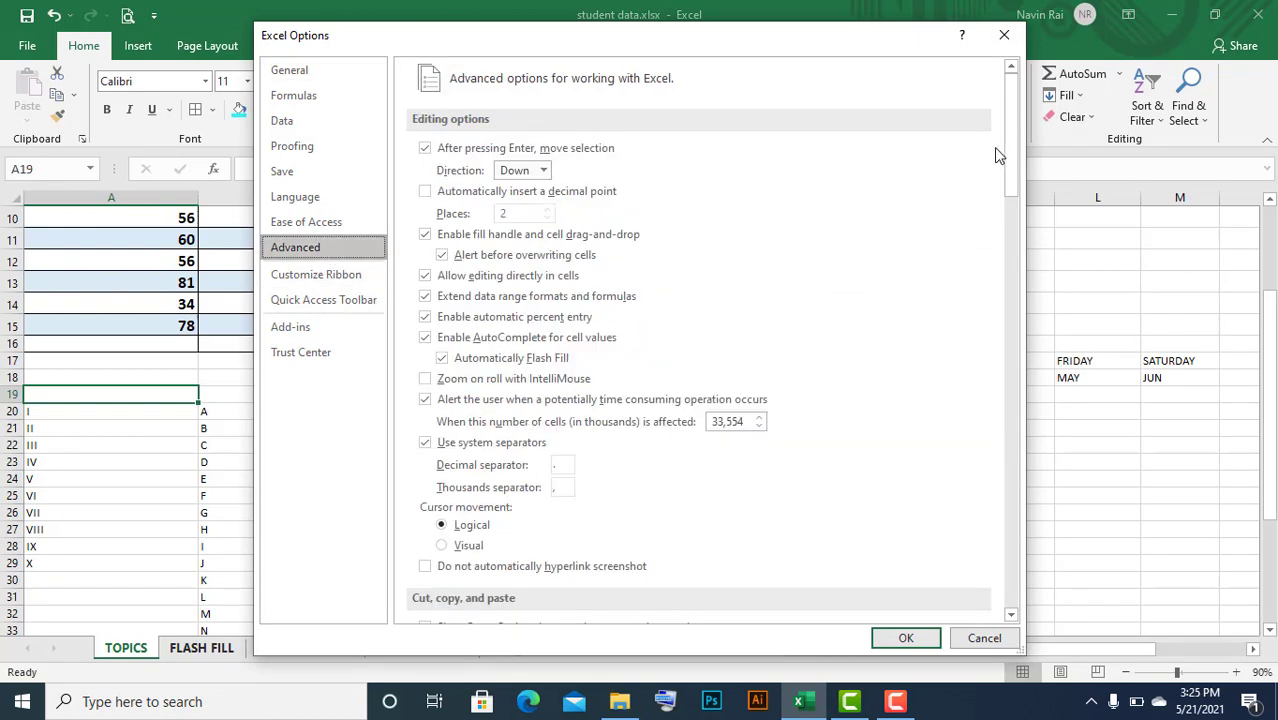
{"action": "left_click_drag", "start_coordinate": [1012, 127], "coordinate": [1011, 592]}
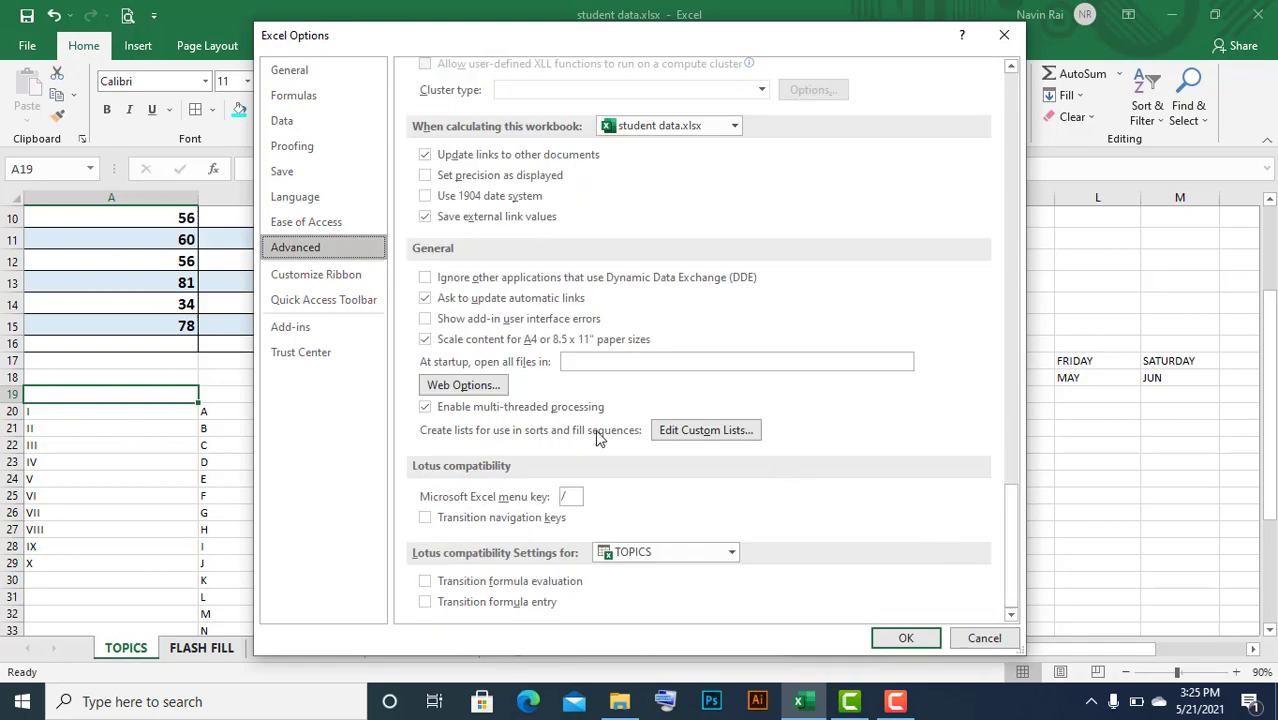
{"action": "left_click", "coordinate": [727, 440]}
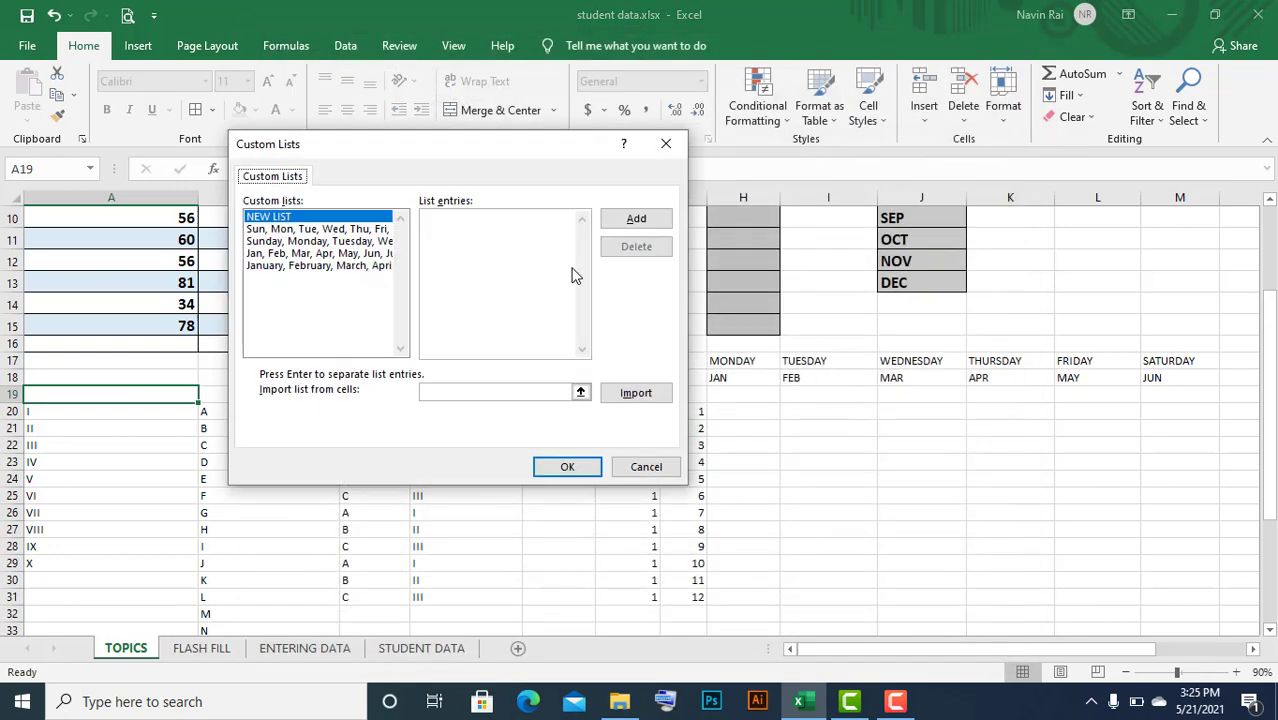
Examine the entries of the built-in short and full month name lists
{"action": "left_click", "coordinate": [296, 253]}
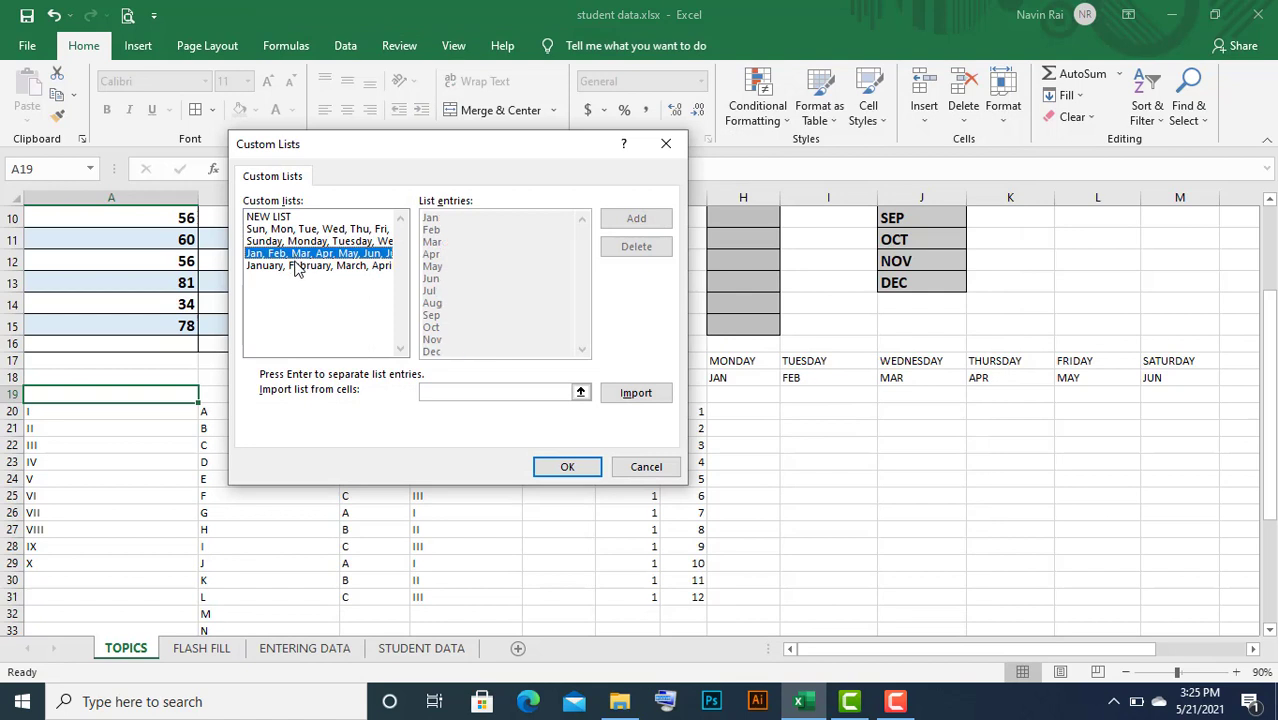
{"action": "left_click", "coordinate": [316, 266]}
{"action": "left_click", "coordinate": [320, 254]}
{"action": "left_click", "coordinate": [325, 265]}
{"action": "left_click", "coordinate": [325, 253]}
Import the letters A to Z from cells B20:B45 as a new custom list
{"action": "left_click_drag", "start_coordinate": [533, 160], "coordinate": [881, 172]}
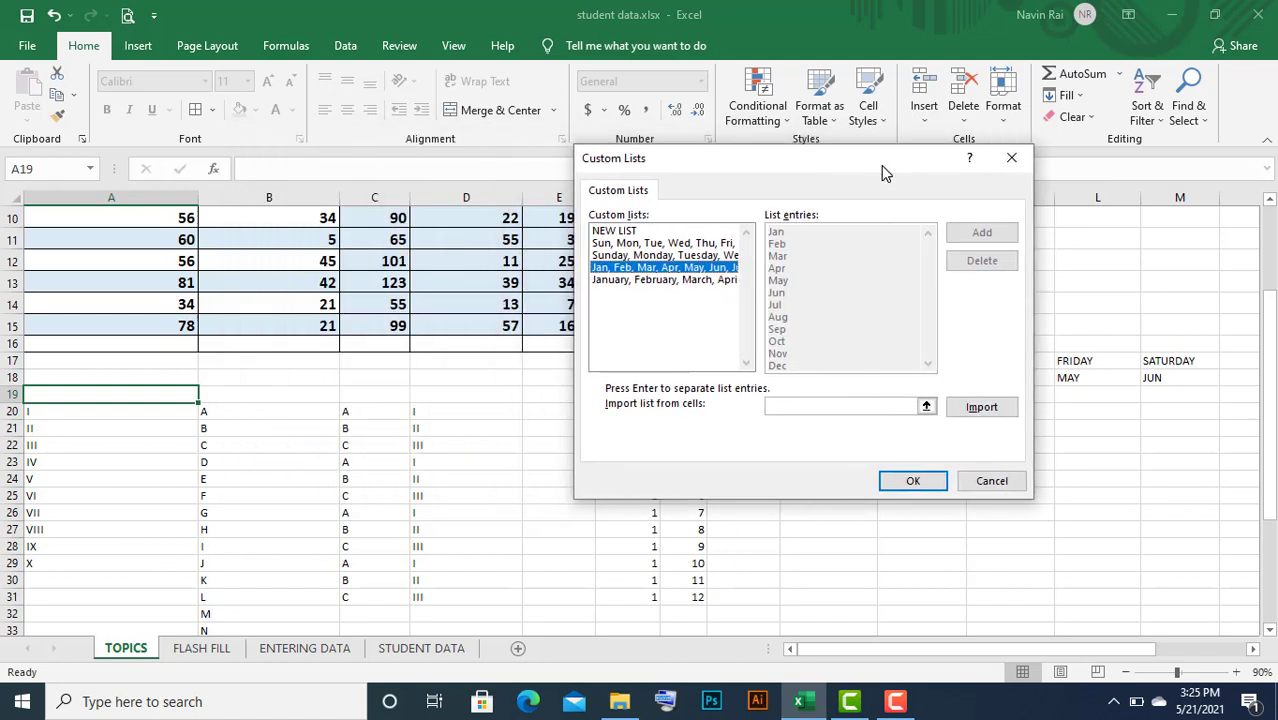
{"action": "left_click", "coordinate": [628, 232]}
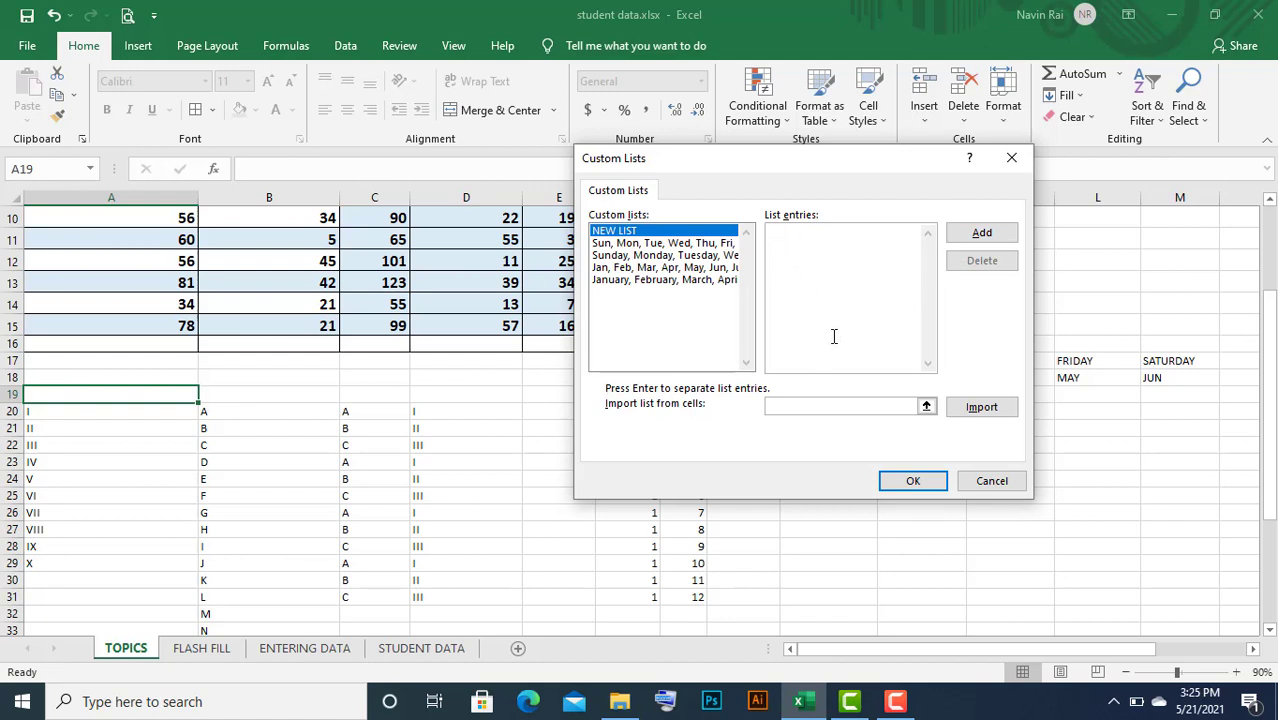
{"action": "left_click", "coordinate": [982, 410]}
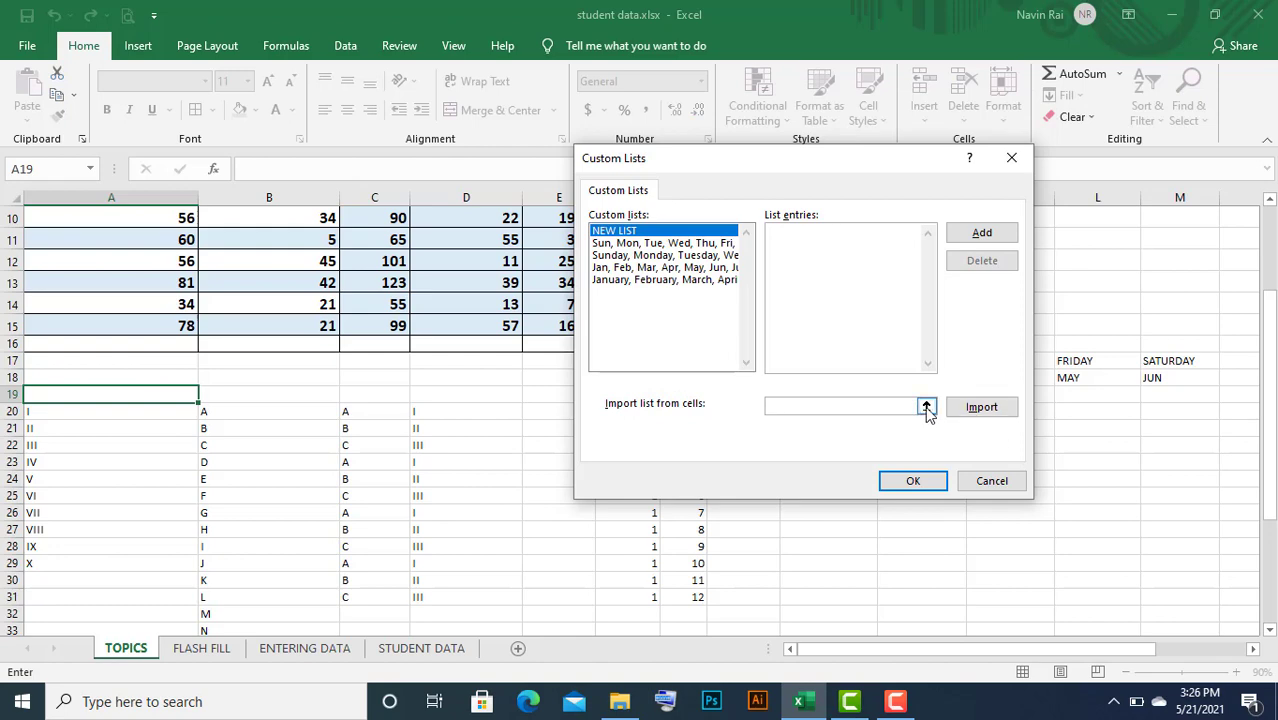
{"action": "left_click", "coordinate": [927, 408]}
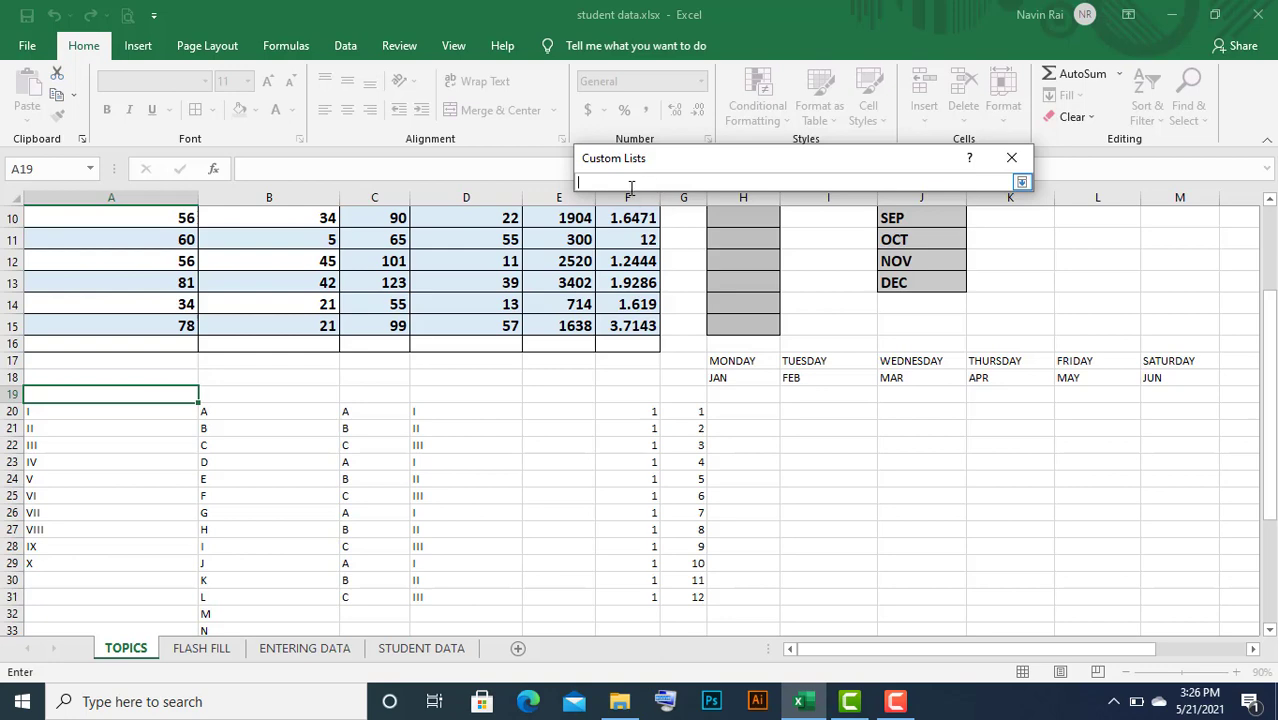
{"action": "left_click_drag", "start_coordinate": [1268, 400], "coordinate": [1268, 472]}
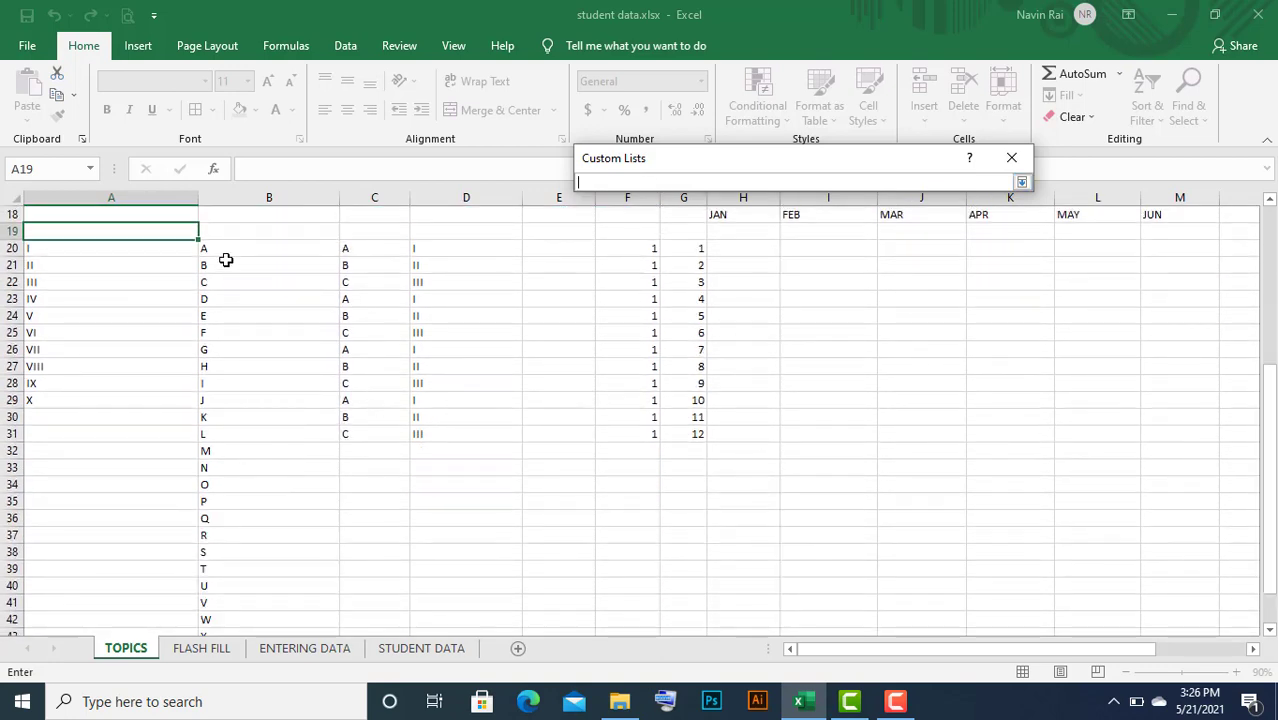
{"action": "left_click_drag", "start_coordinate": [238, 250], "coordinate": [265, 605]}
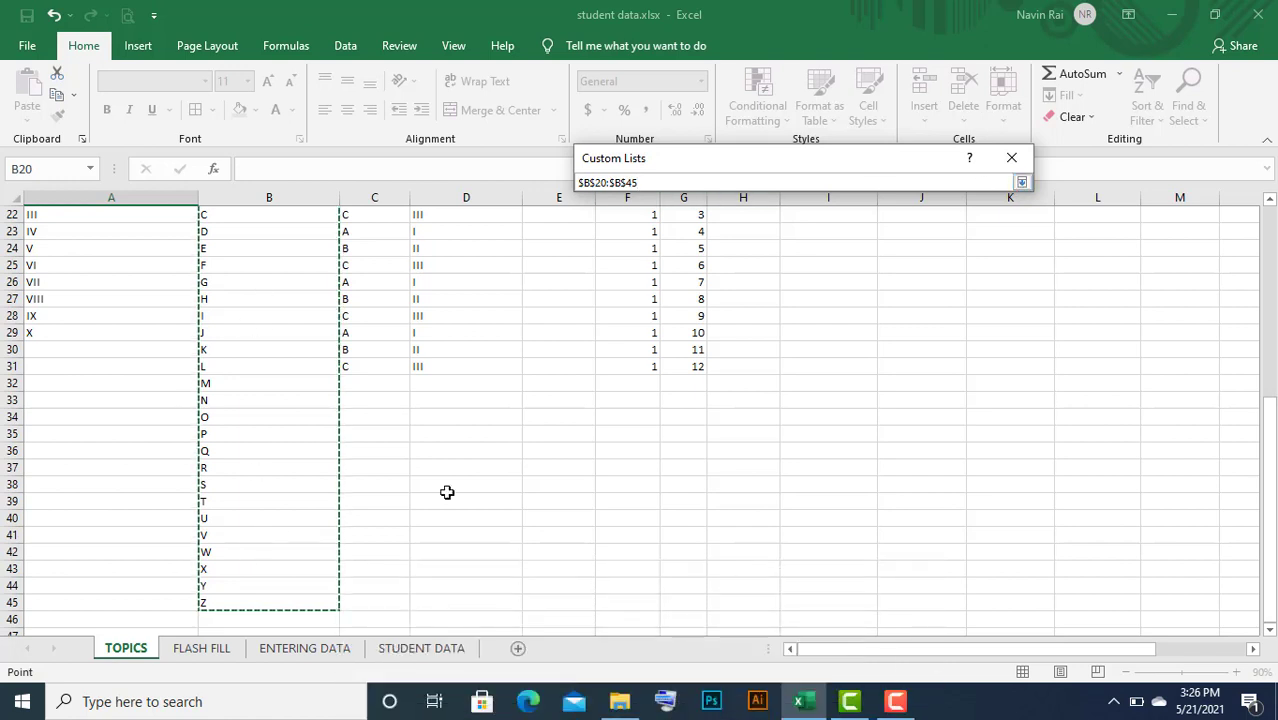
{"action": "left_click", "coordinate": [1021, 182]}
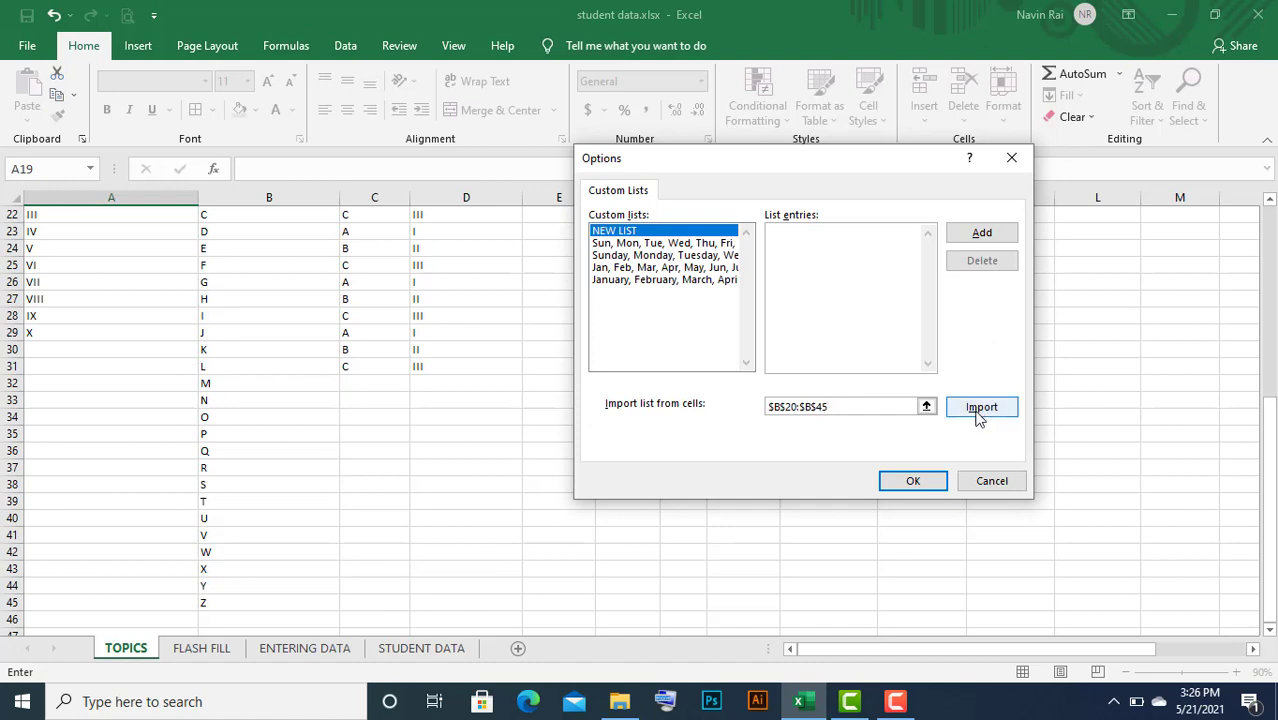
{"action": "left_click", "coordinate": [978, 413]}
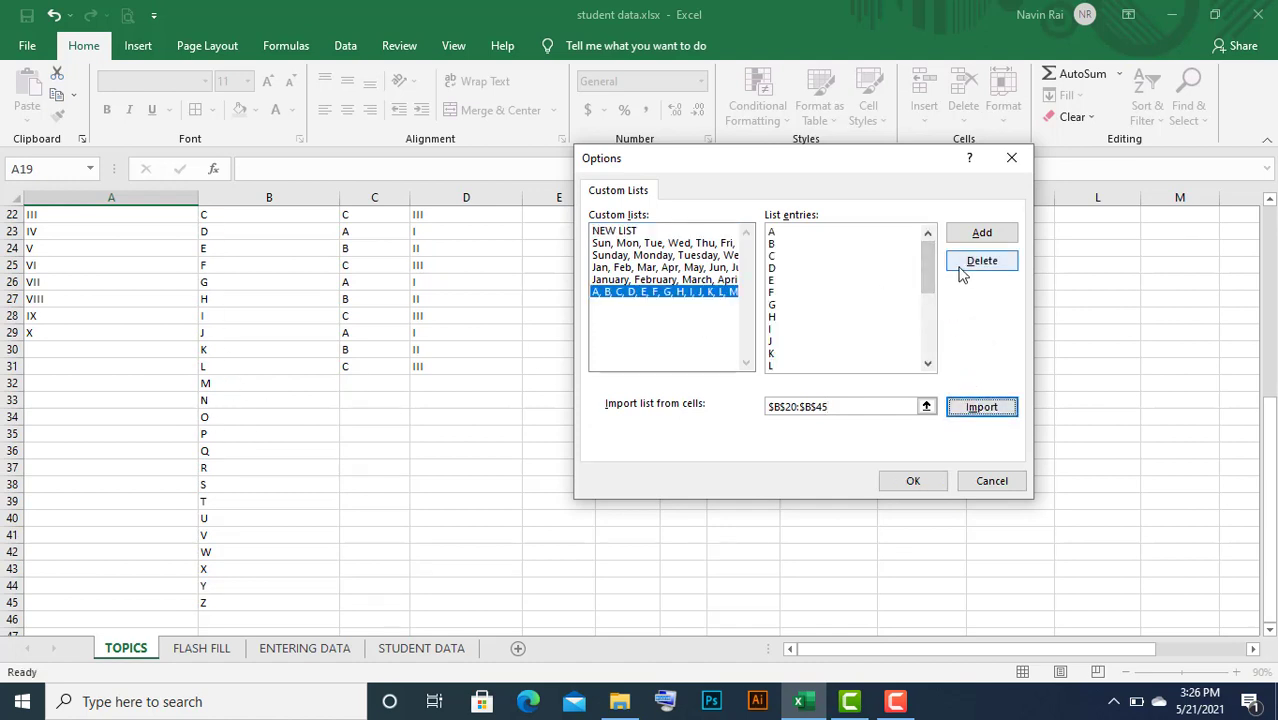
{"action": "left_click_drag", "start_coordinate": [933, 268], "coordinate": [928, 330]}
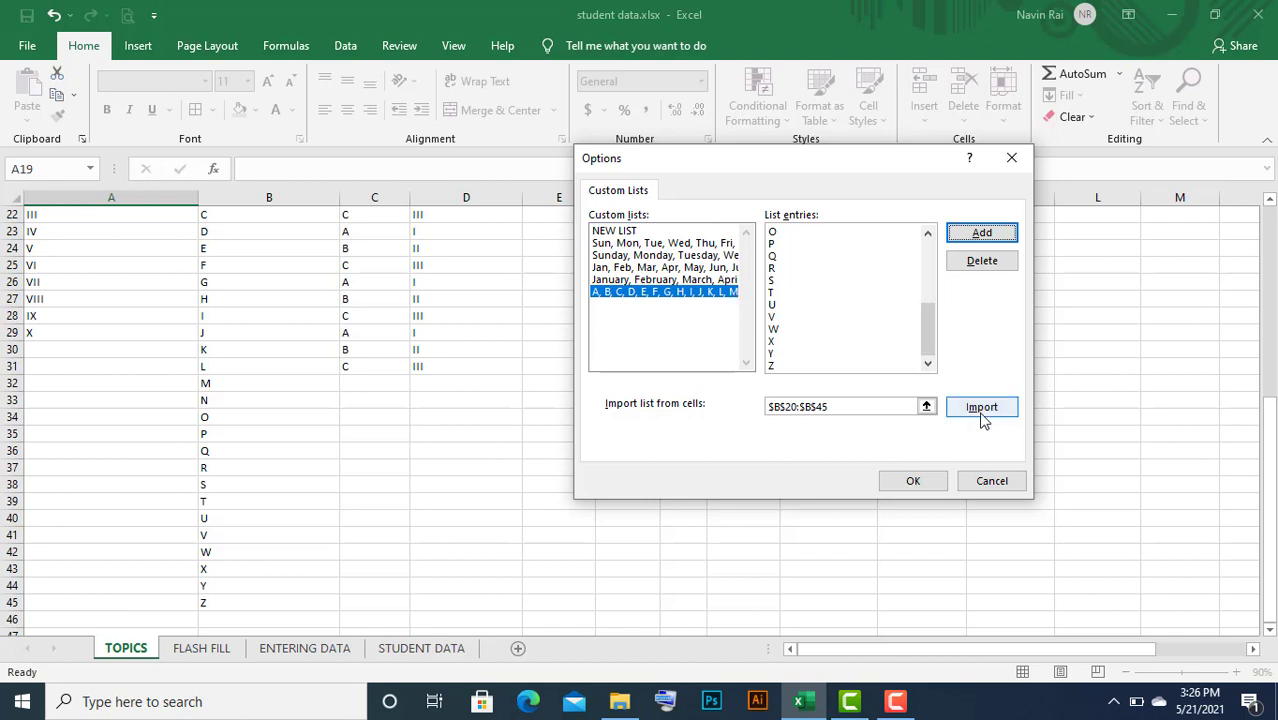
Import the Roman numerals I to X from cells A20:A29 as another custom list and accept the options
{"action": "left_click", "coordinate": [845, 408]}
{"action": "left_click_drag", "start_coordinate": [840, 408], "coordinate": [759, 408]}
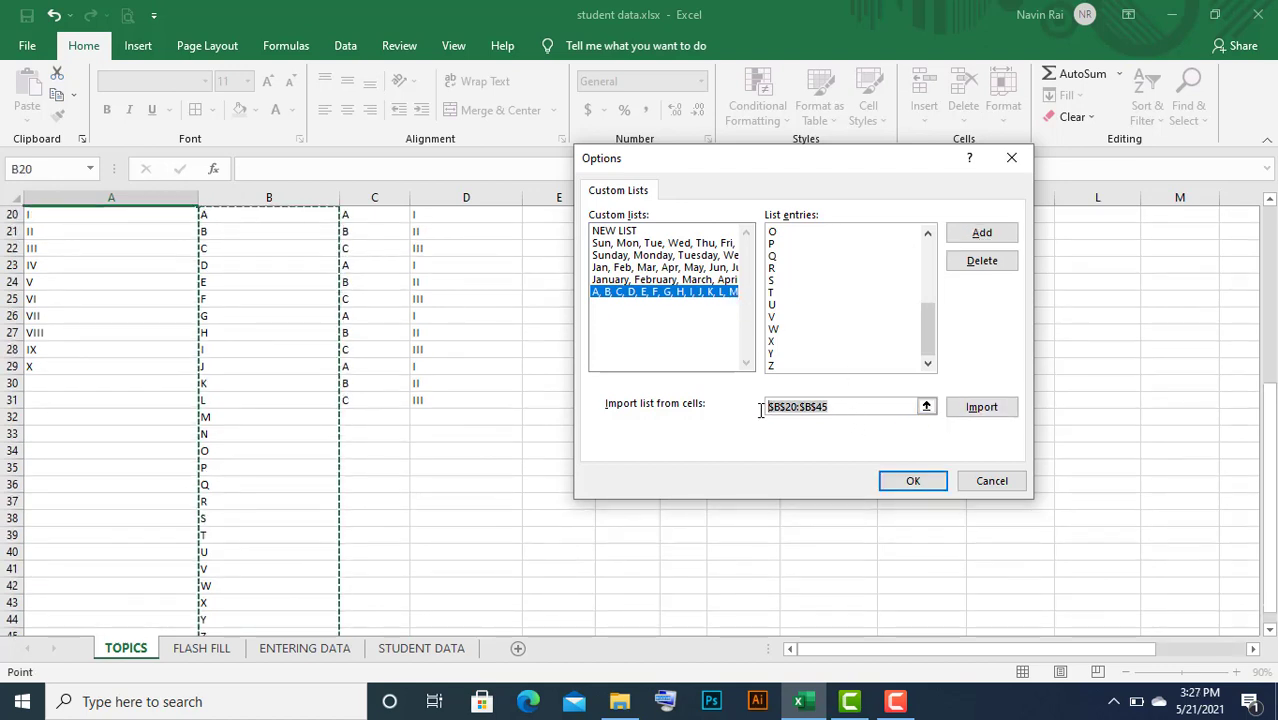
{"action": "key", "text": "BackSpace"}
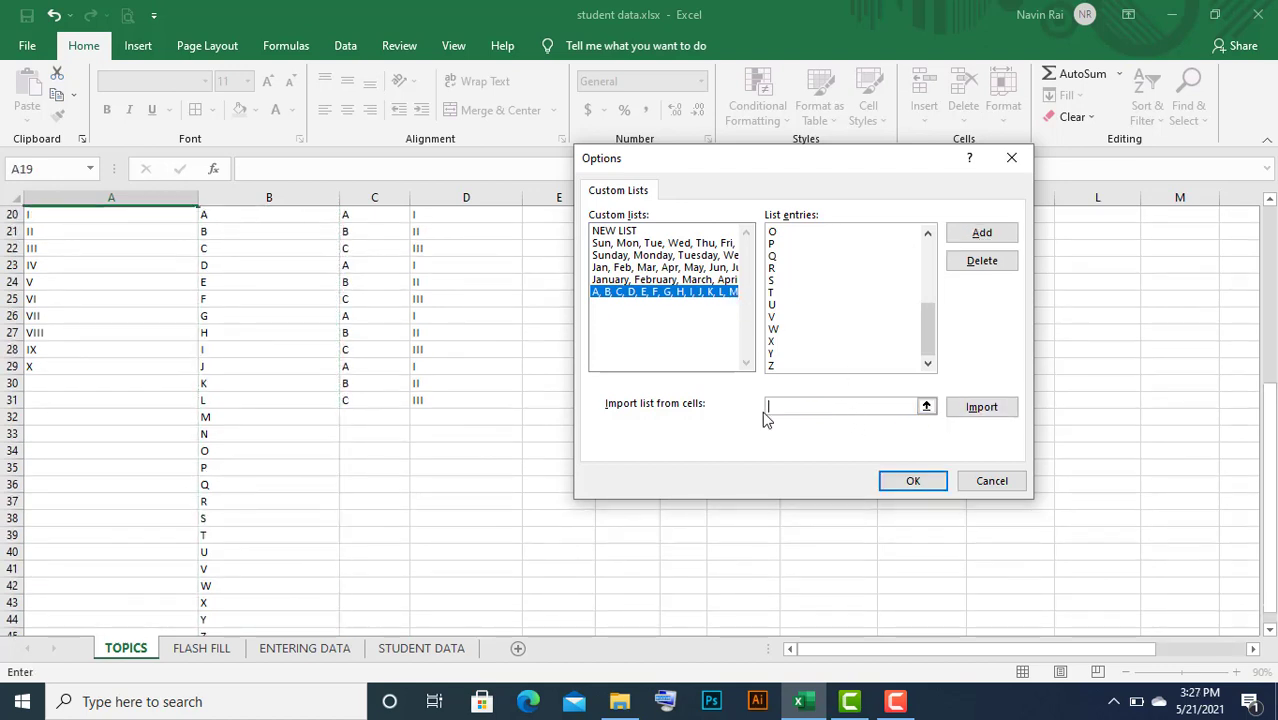
{"action": "left_click", "coordinate": [926, 407]}
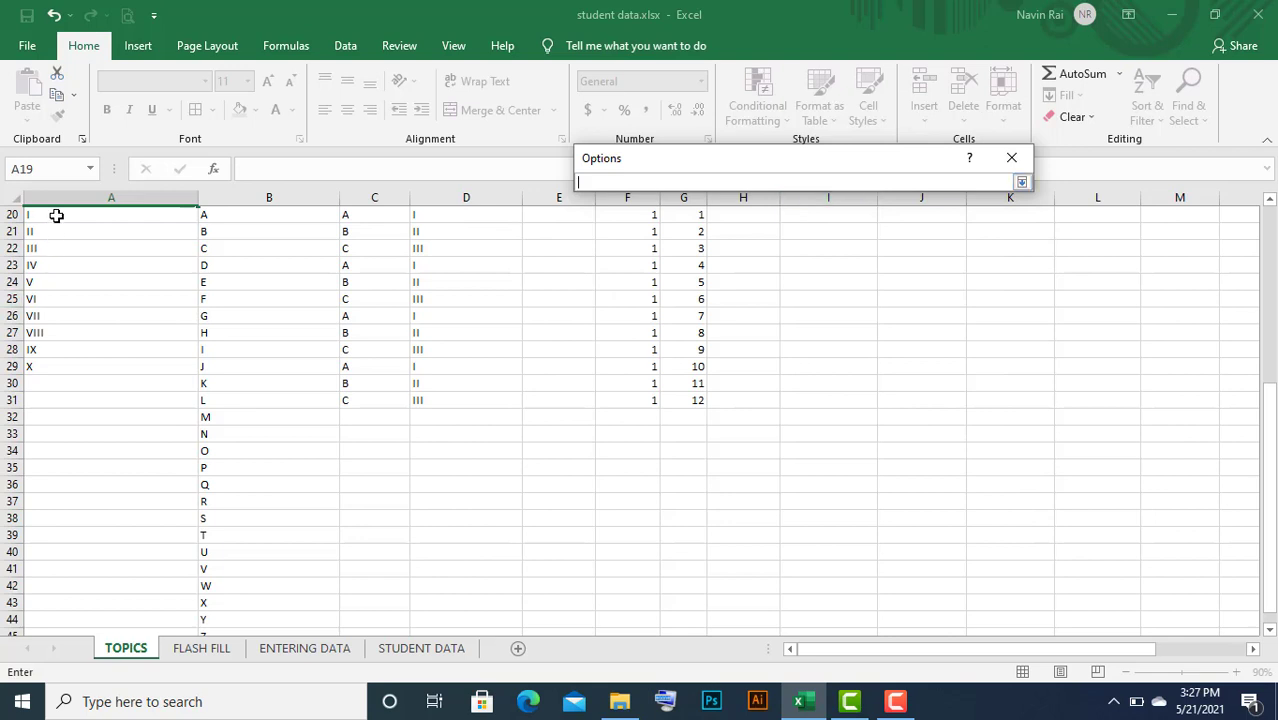
{"action": "left_click_drag", "start_coordinate": [56, 215], "coordinate": [68, 360]}
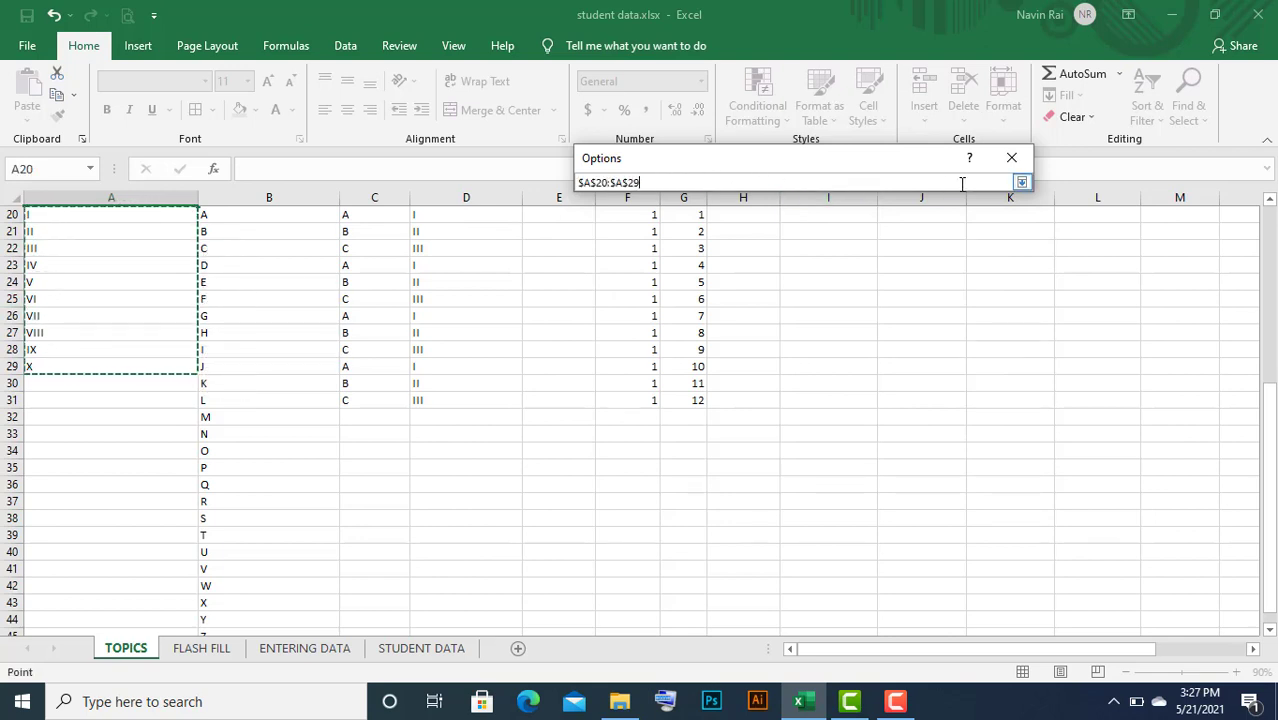
{"action": "left_click", "coordinate": [1021, 182]}
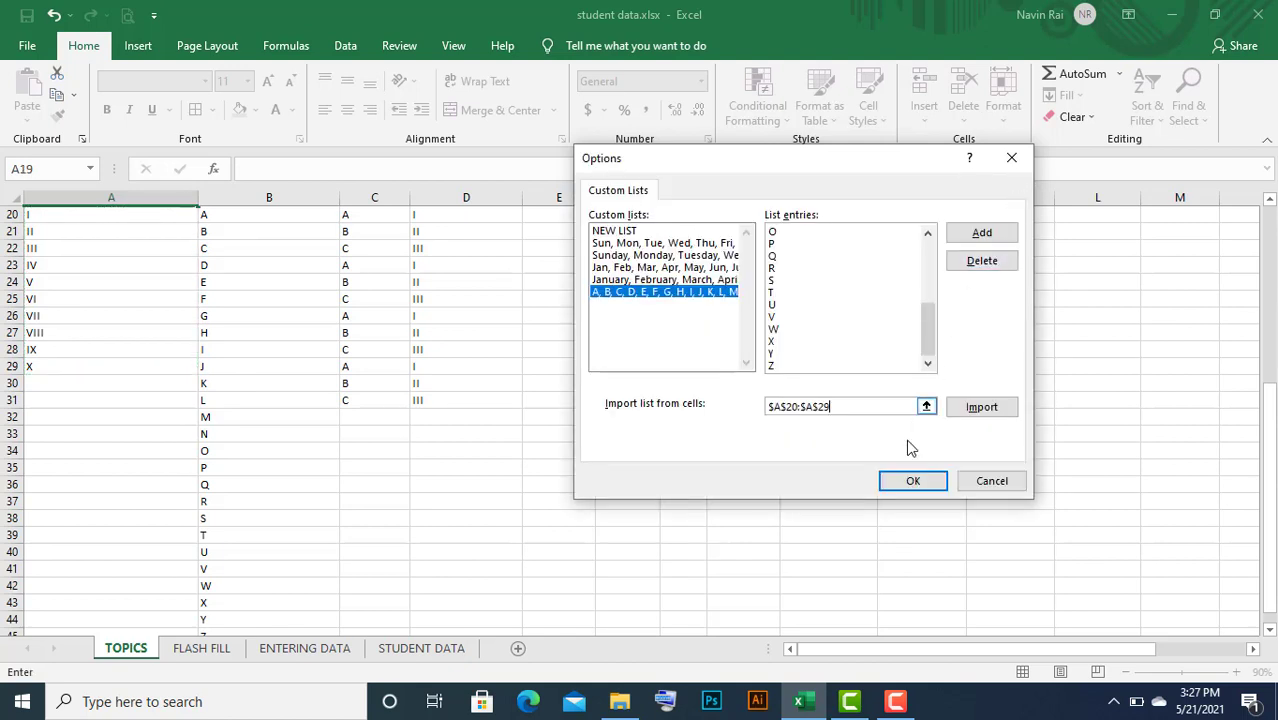
{"action": "left_click", "coordinate": [991, 411]}
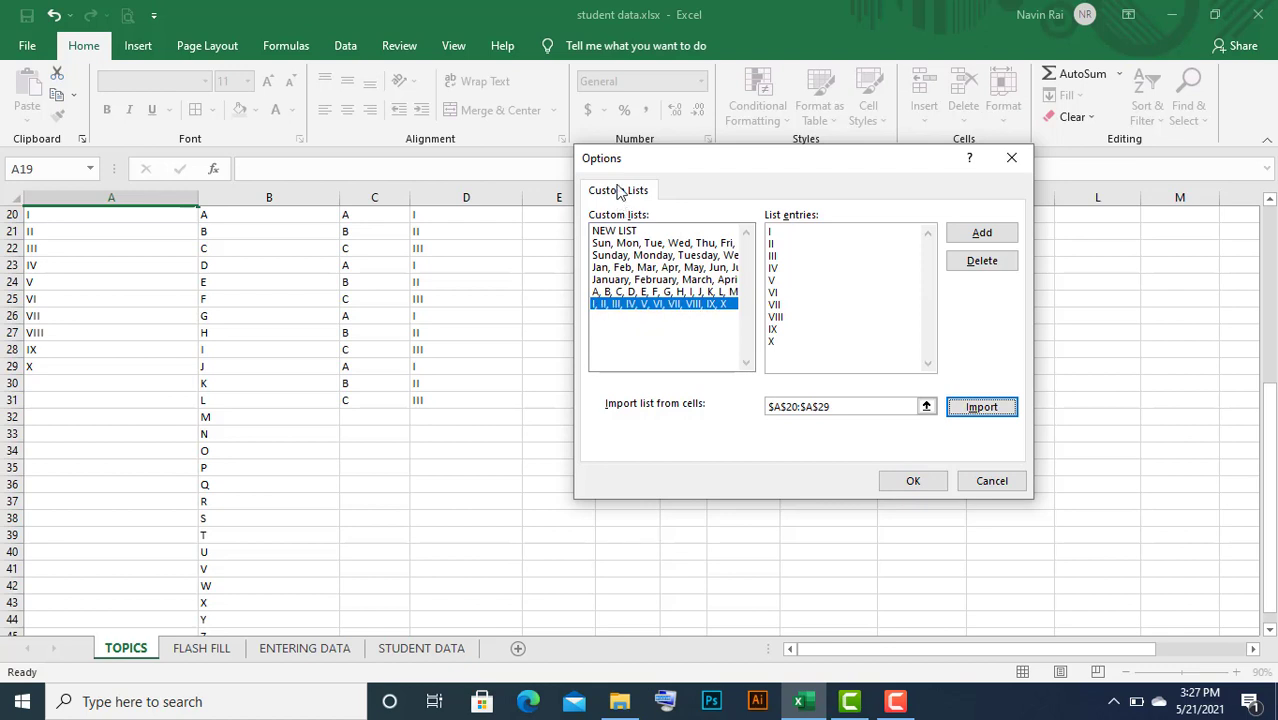
{"action": "left_click", "coordinate": [913, 481]}
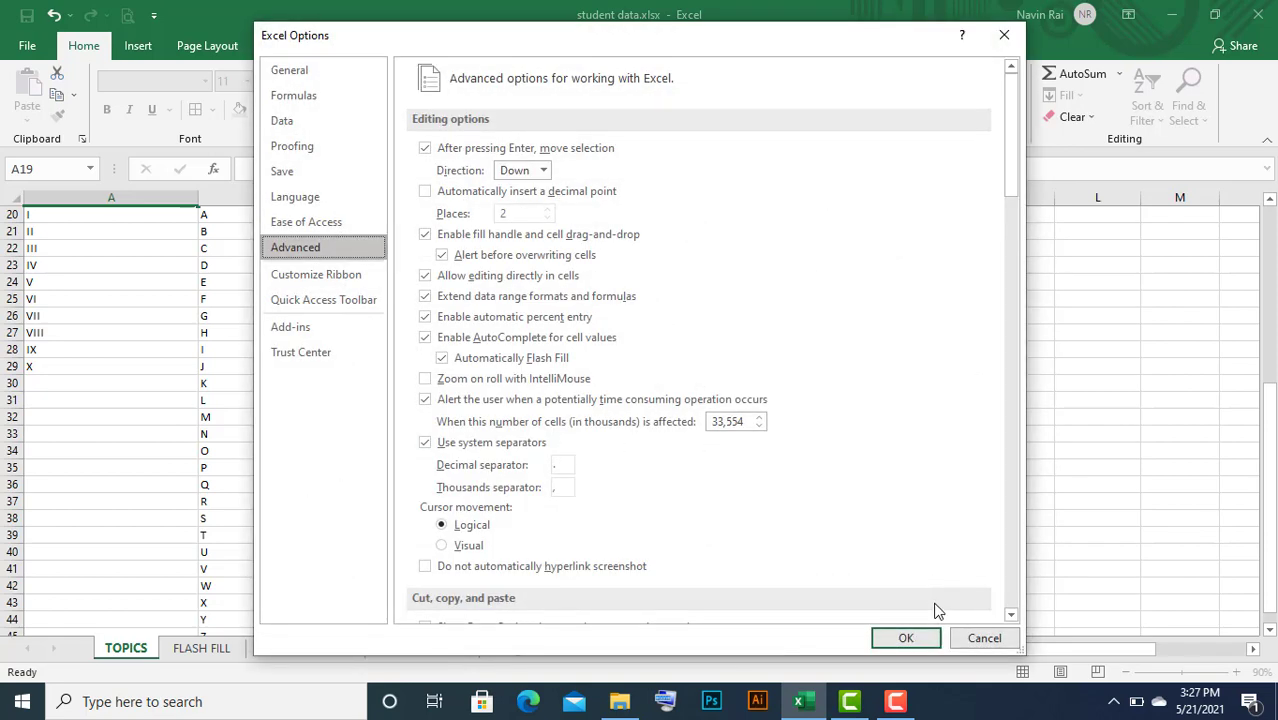
{"action": "left_click", "coordinate": [928, 645]}
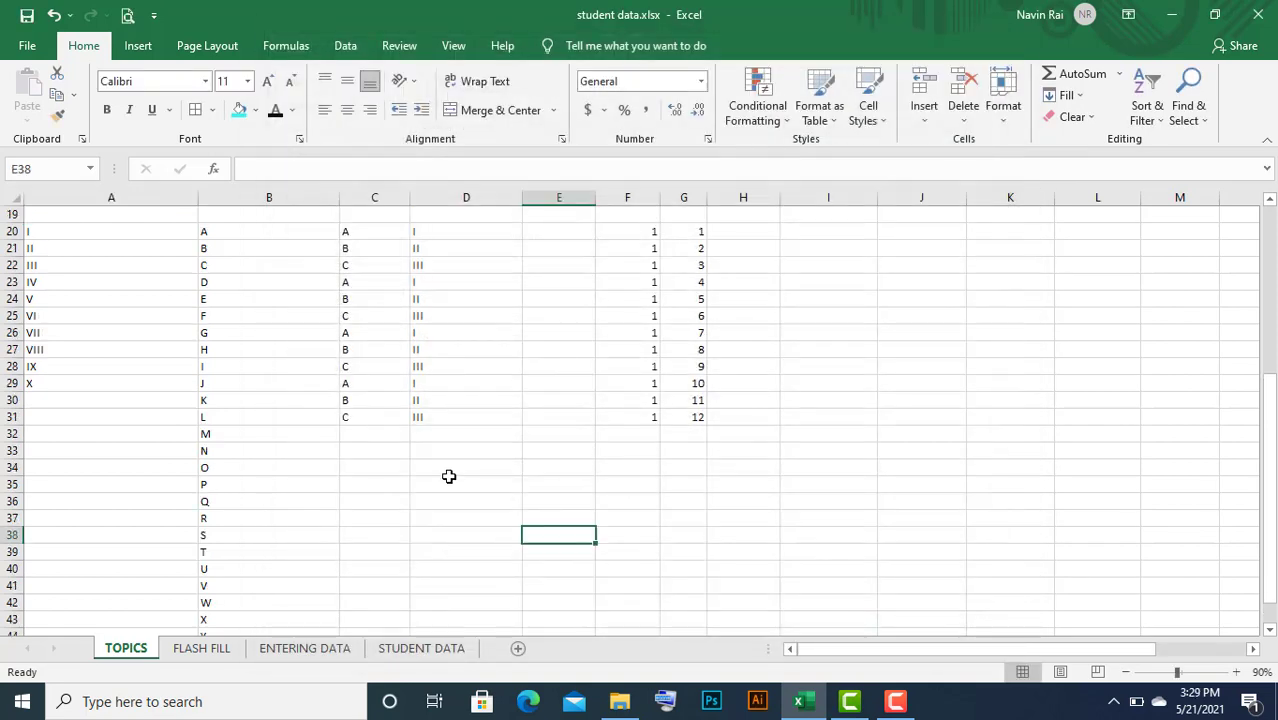
Enter A in cell D34 and fill the alphabet series across row 34 through column M
{"action": "left_click", "coordinate": [448, 468]}
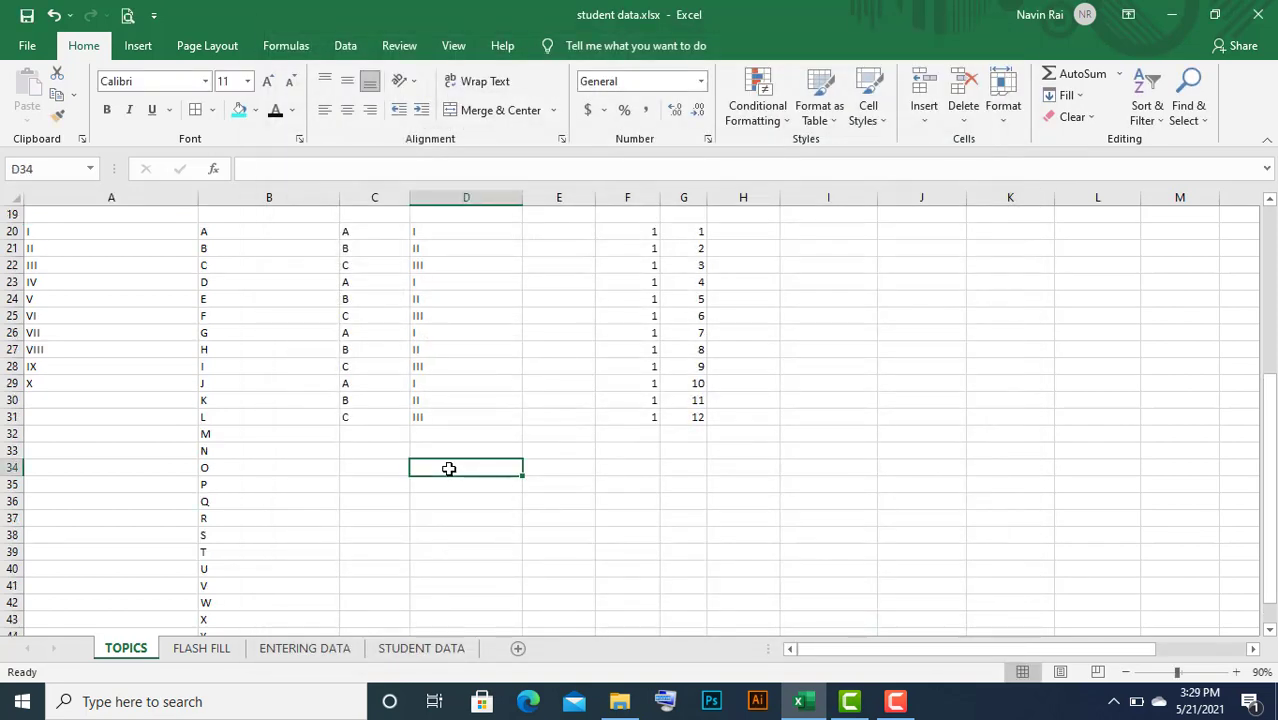
{"action": "type", "text": "A"}
{"action": "key", "text": "Return"}
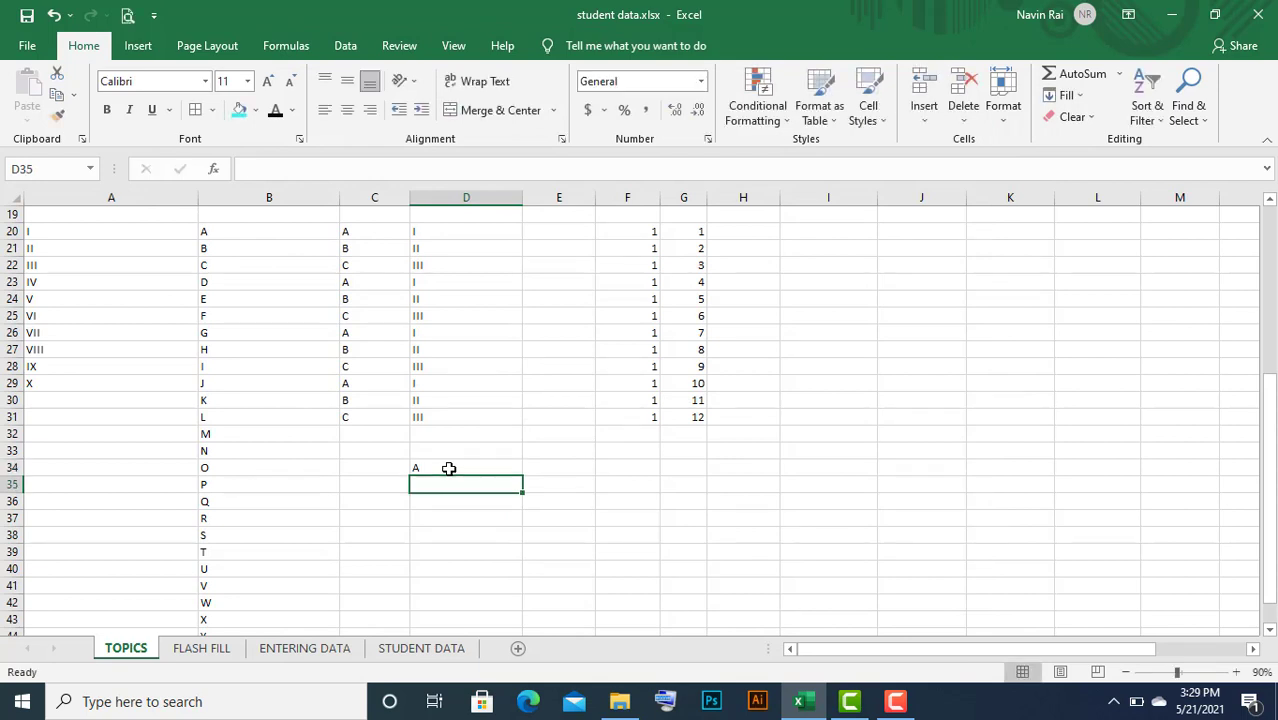
{"action": "left_click", "coordinate": [468, 470]}
{"action": "left_click_drag", "start_coordinate": [522, 477], "coordinate": [1215, 470]}
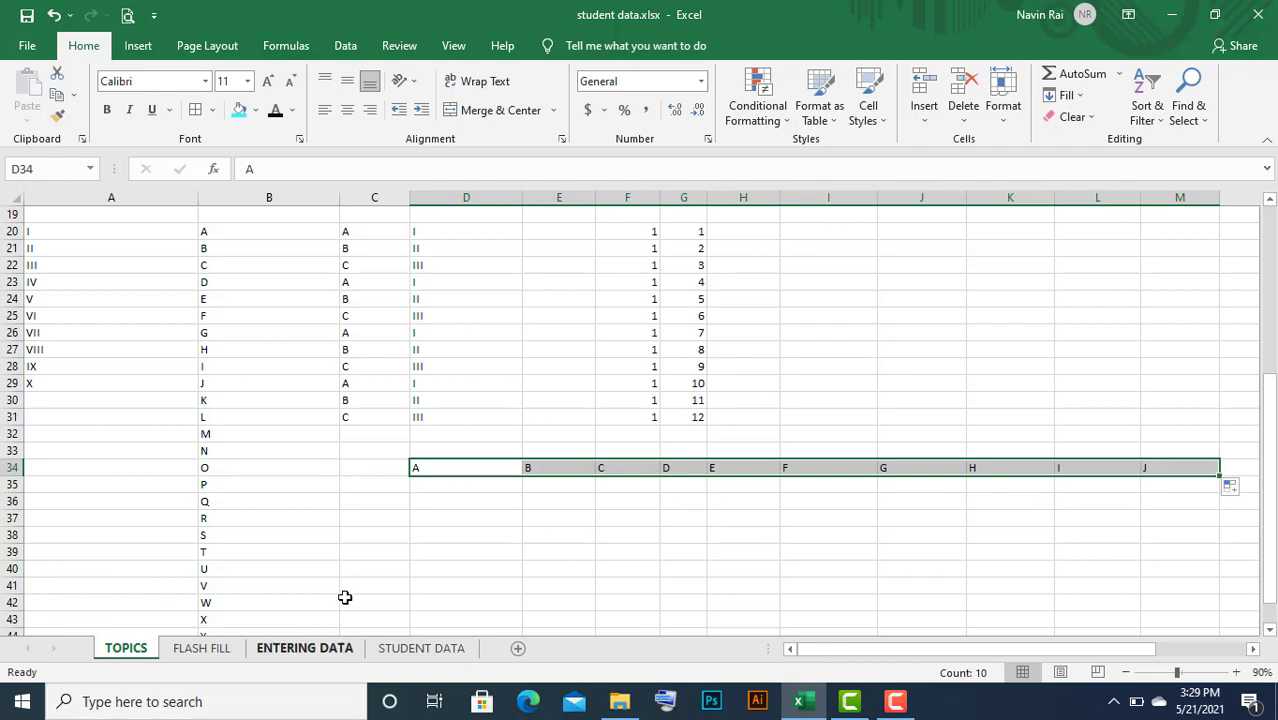
Enter I in cell D36 and fill the Roman numeral series across row 36 through column M
{"action": "left_click", "coordinate": [433, 506]}
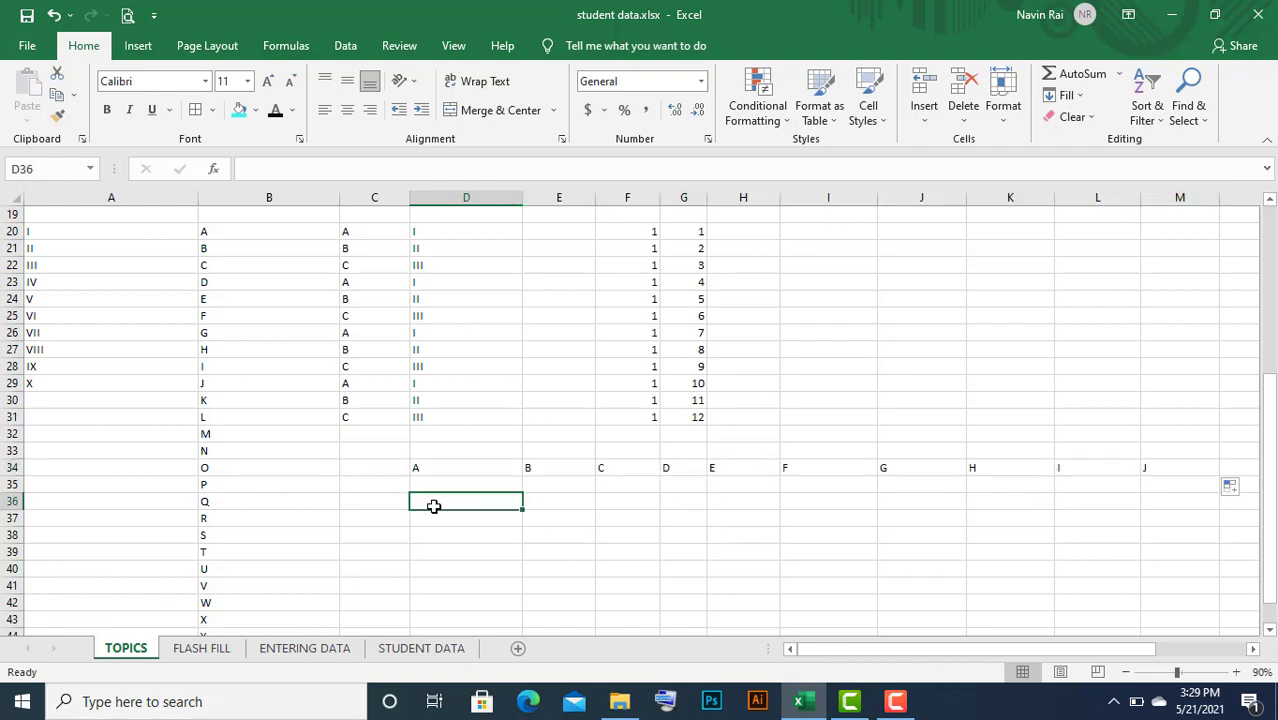
{"action": "type", "text": "I"}
{"action": "left_click", "coordinate": [470, 548]}
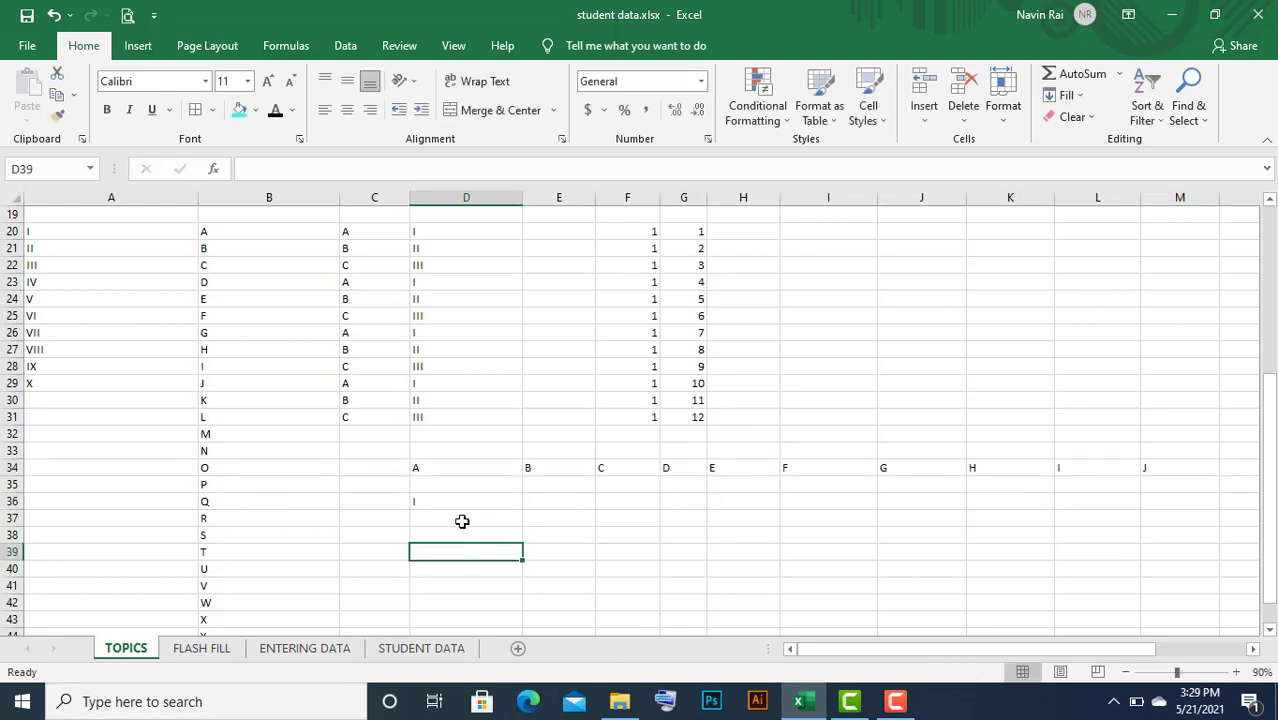
{"action": "left_click", "coordinate": [466, 505]}
{"action": "left_click_drag", "start_coordinate": [518, 512], "coordinate": [1198, 500]}
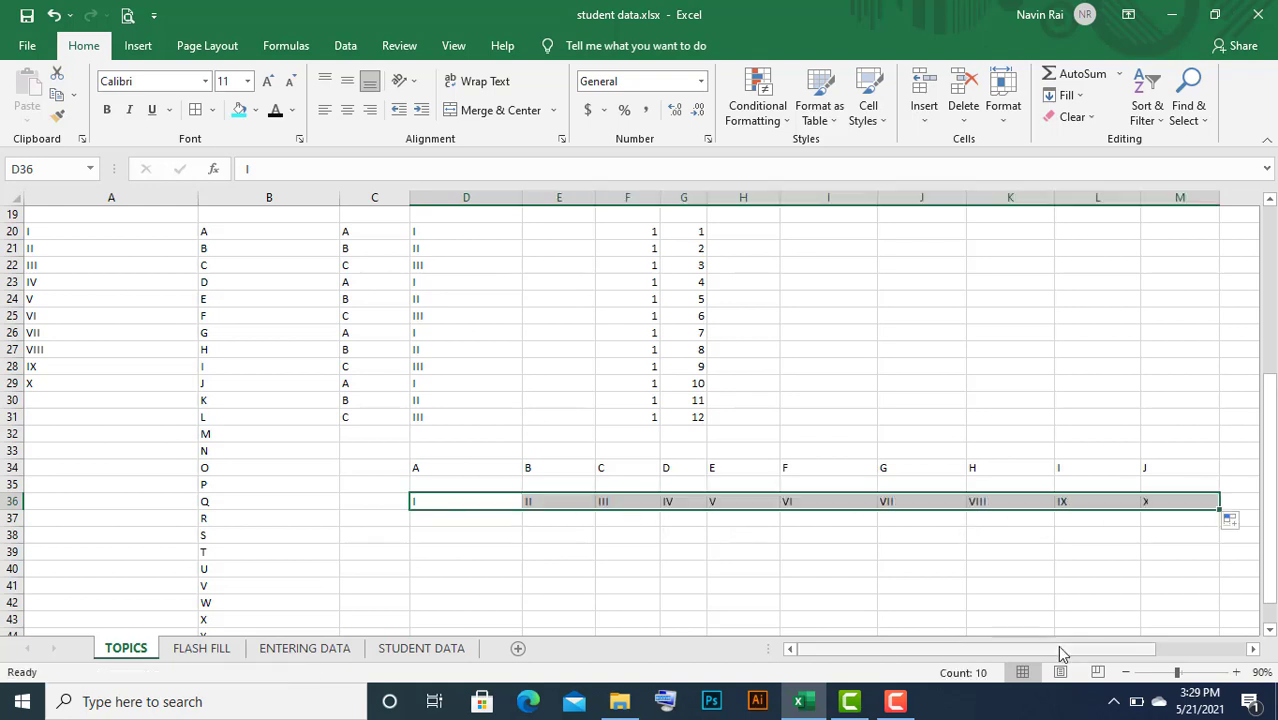
{"action": "scroll", "coordinate": [705, 596], "scroll_direction": "up", "scroll_amount": 1}
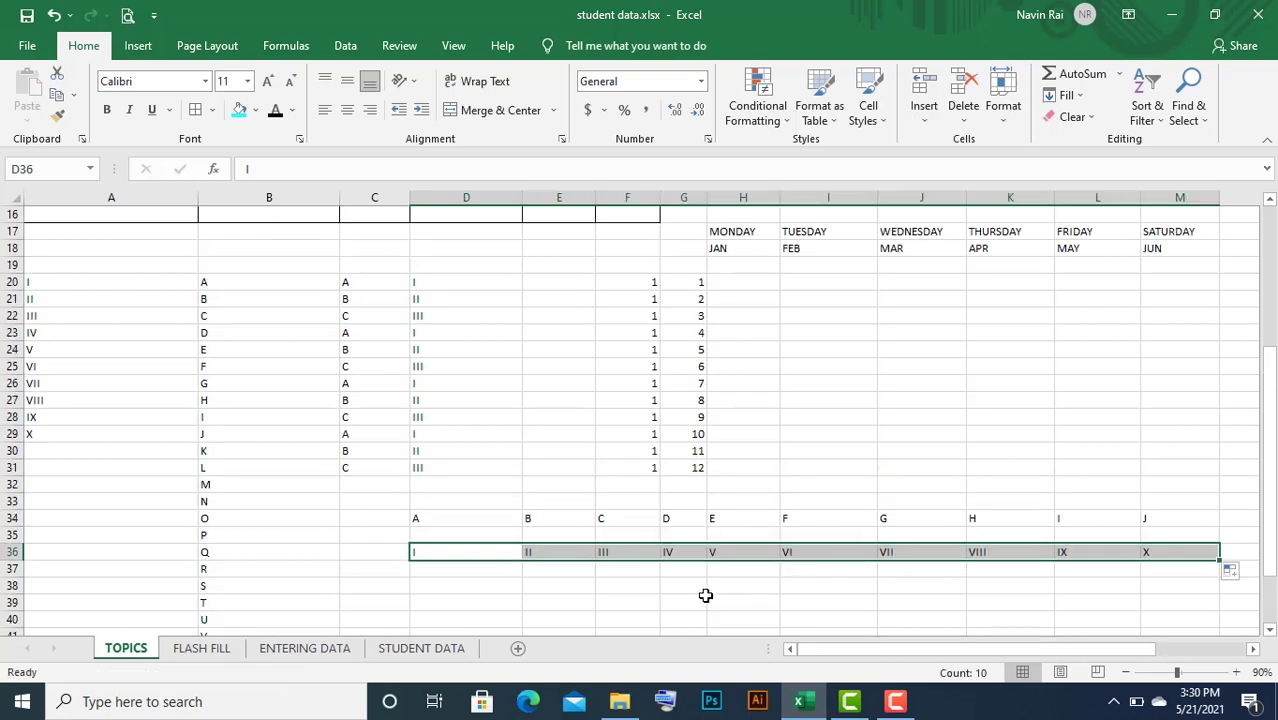
{"action": "left_click", "coordinate": [667, 573]}
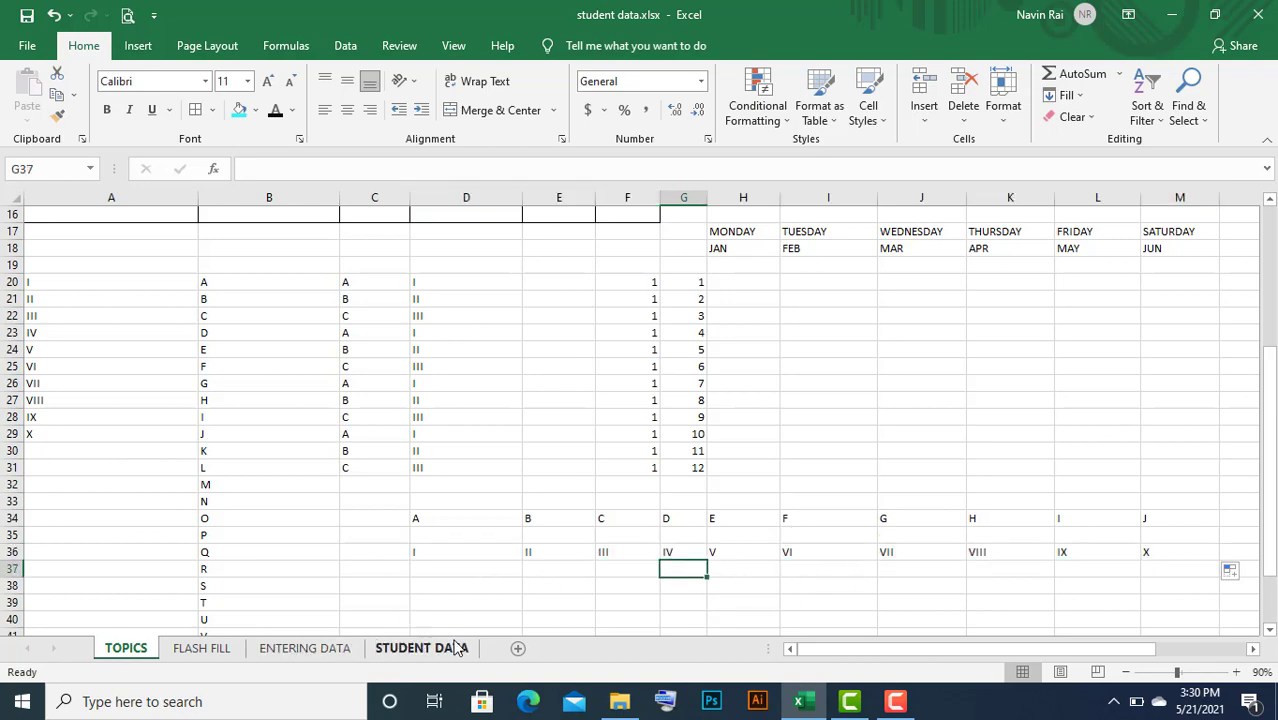
Add a new worksheet, enter A in cell D2 and fill the alphabet series down through D21
{"action": "left_click", "coordinate": [515, 650]}
{"action": "left_click", "coordinate": [217, 241]}
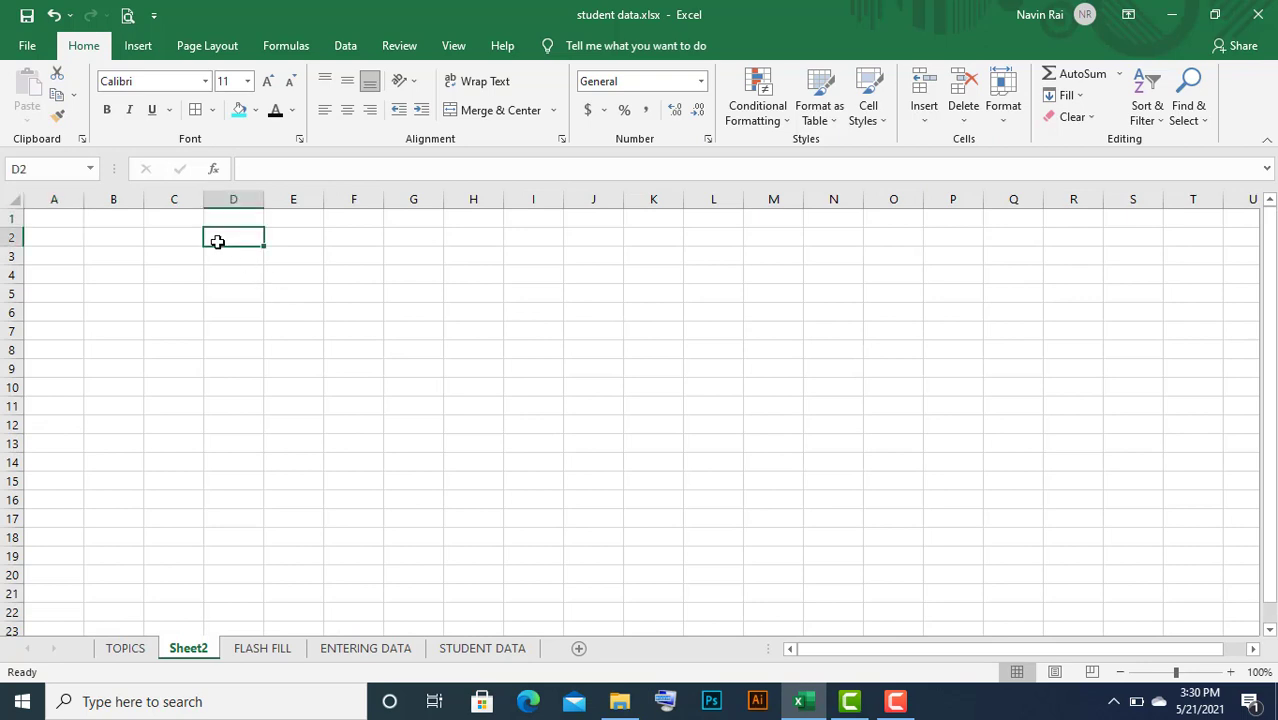
{"action": "type", "text": "A"}
{"action": "key", "text": "Return"}
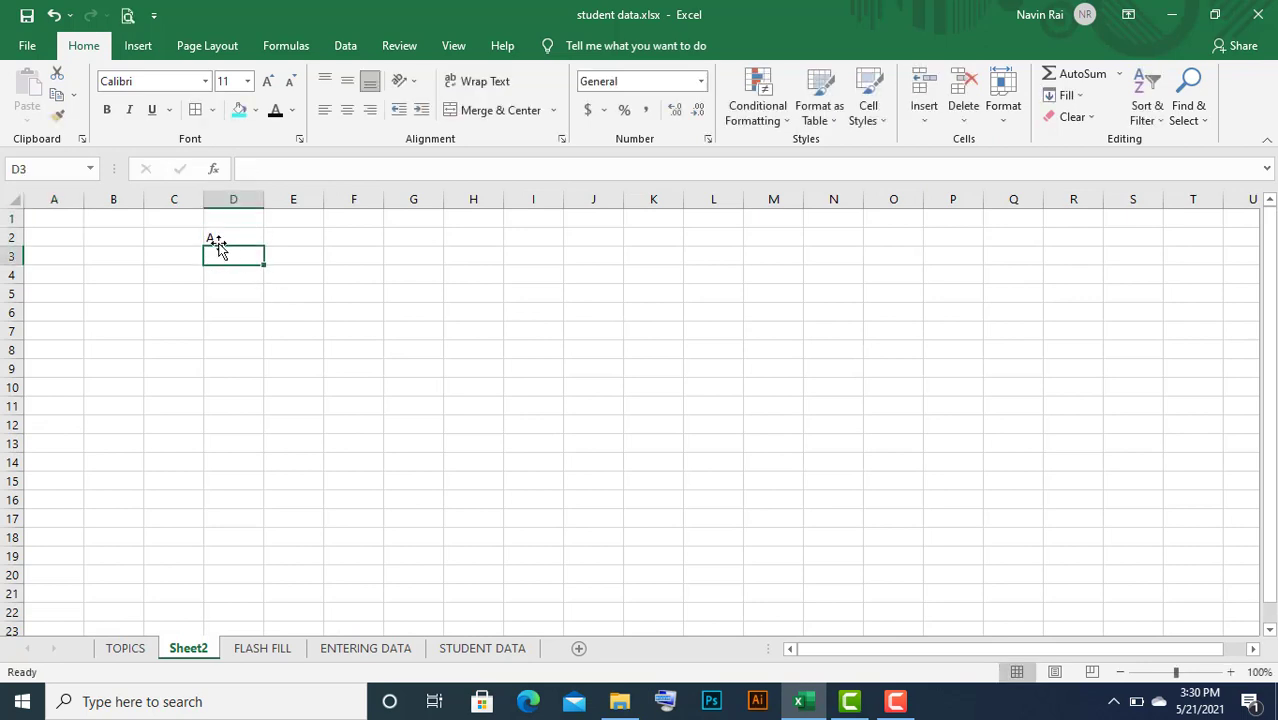
{"action": "left_click", "coordinate": [217, 238]}
{"action": "left_click_drag", "start_coordinate": [264, 246], "coordinate": [234, 600]}
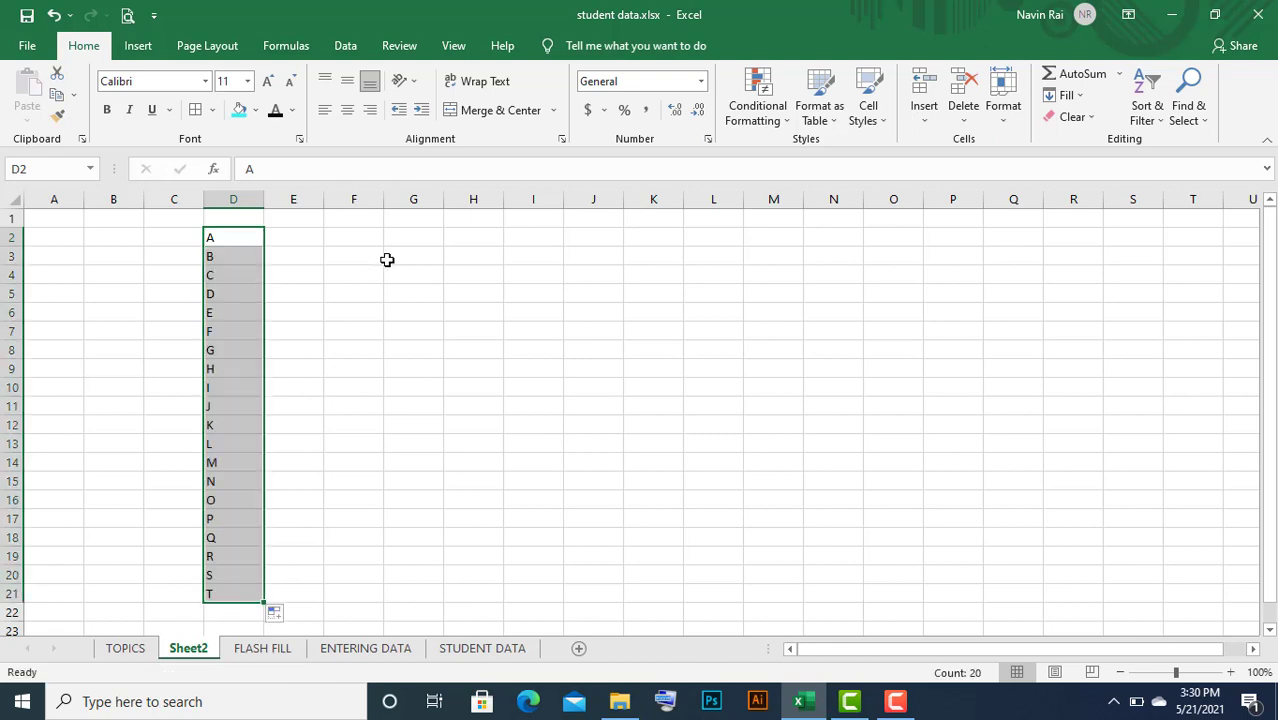
Enter I in cell E2 and fill the Roman numeral series down through E21
{"action": "left_click", "coordinate": [286, 238]}
{"action": "type", "text": "I"}
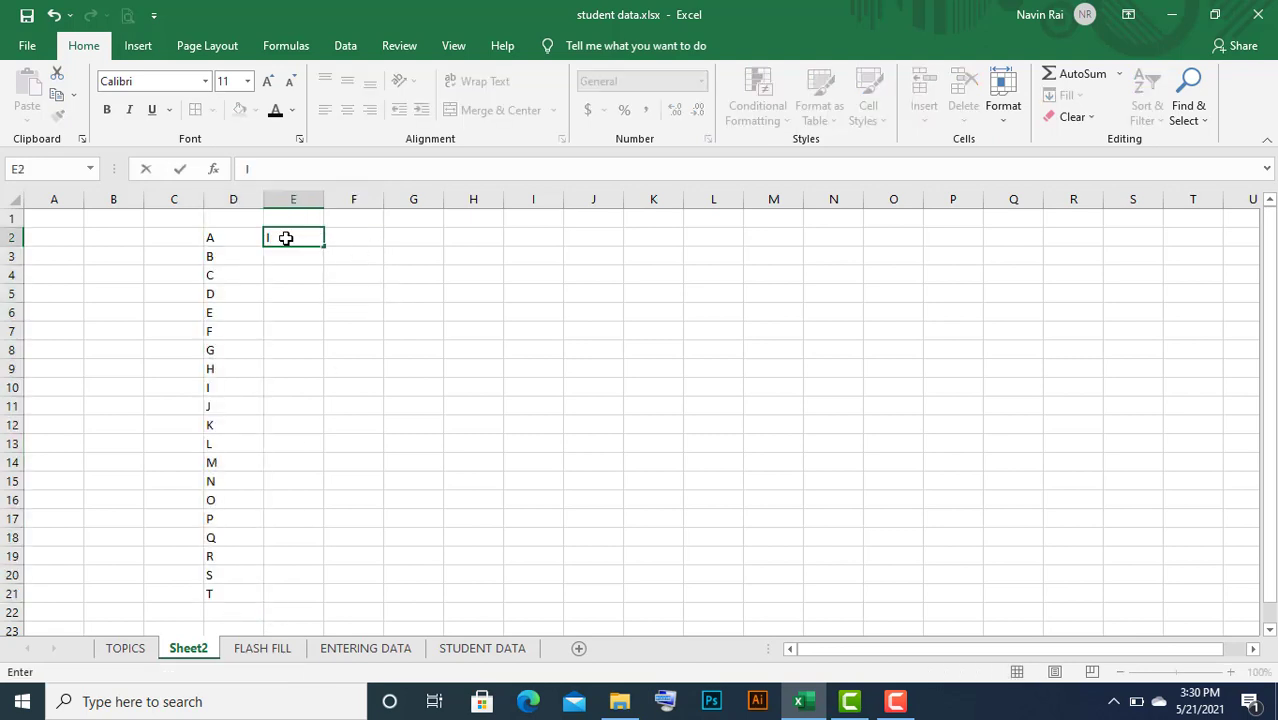
{"action": "left_click", "coordinate": [315, 306]}
{"action": "left_click", "coordinate": [294, 240]}
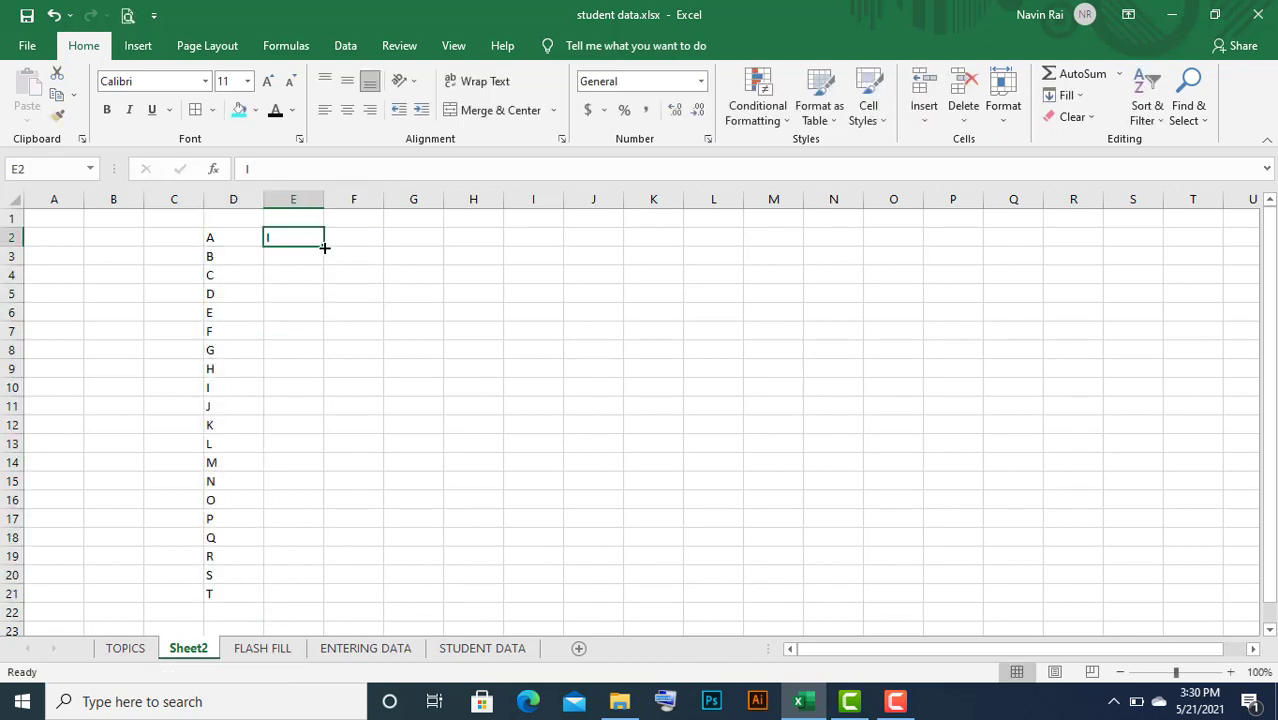
{"action": "left_click_drag", "start_coordinate": [324, 247], "coordinate": [314, 600]}
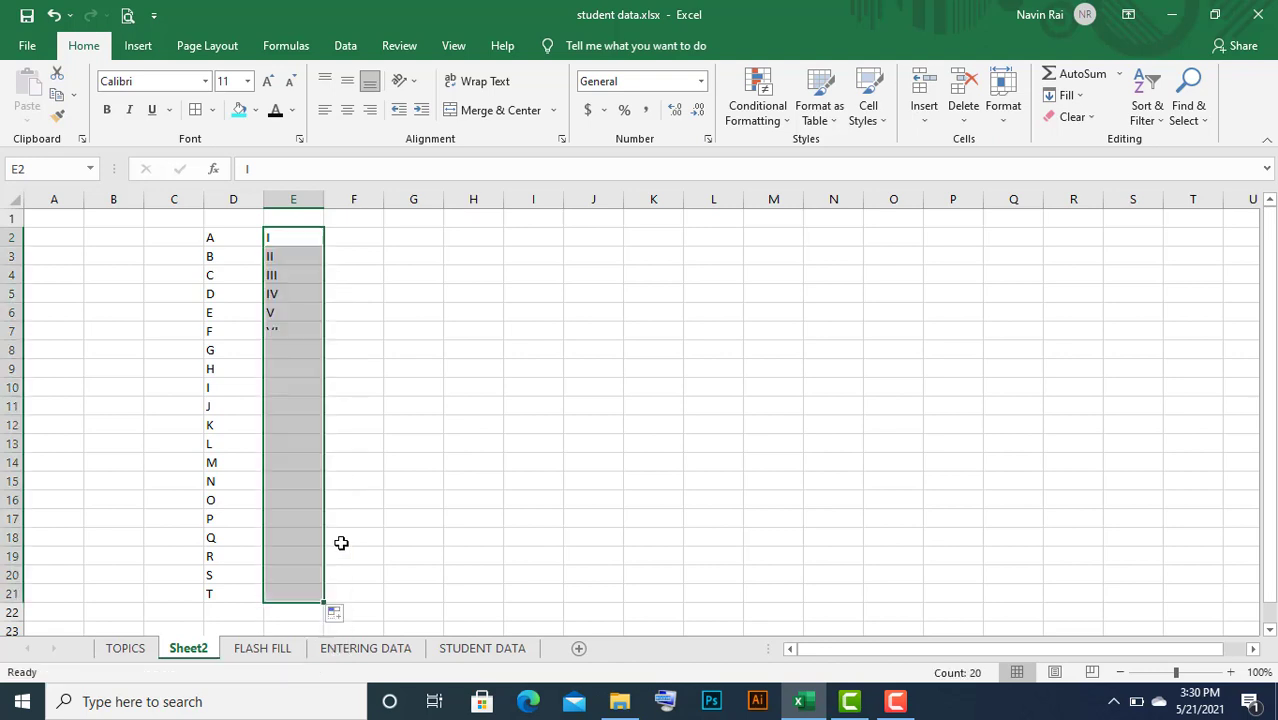
{"action": "left_click", "coordinate": [520, 410]}
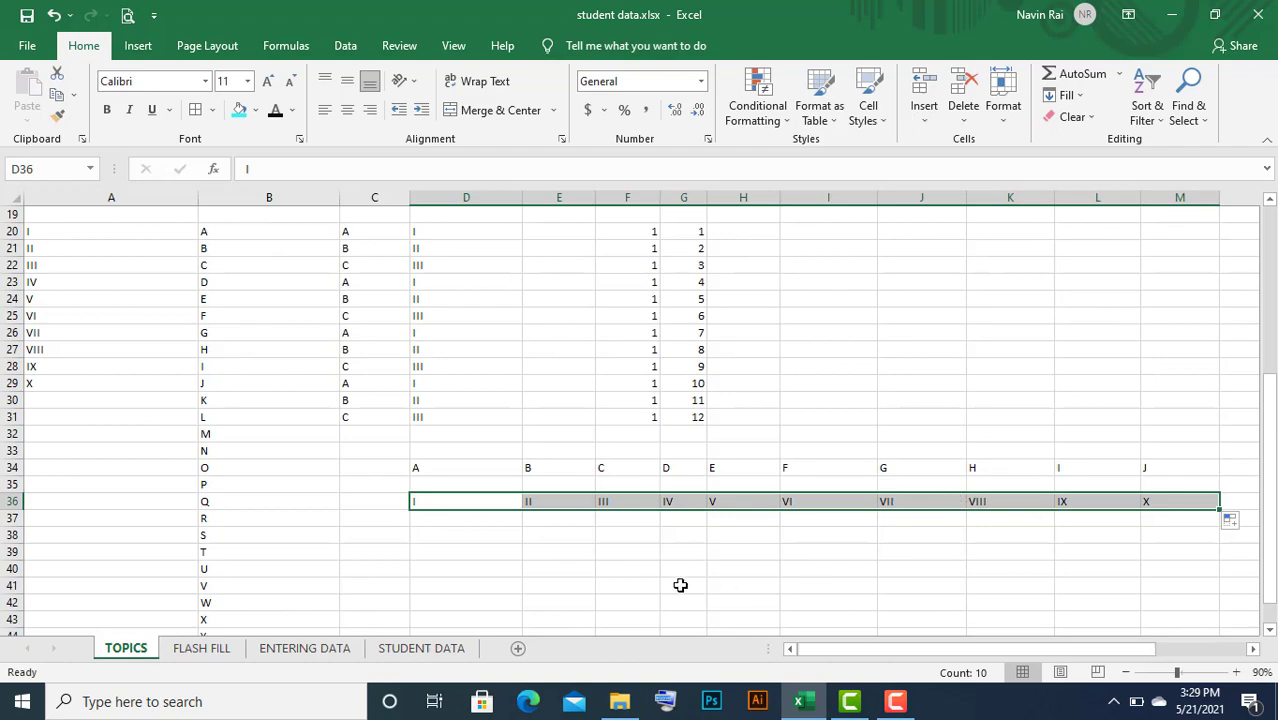
Return to the TOPICS worksheet's YEAR column and fill the single value 2021 from K2 down through K8
{"action": "scroll", "coordinate": [676, 576], "scroll_direction": "up", "scroll_amount": 1}
{"action": "left_click_drag", "start_coordinate": [1270, 525], "coordinate": [1275, 505]}
{"action": "left_click", "coordinate": [993, 221]}
{"action": "left_click", "coordinate": [1075, 220]}
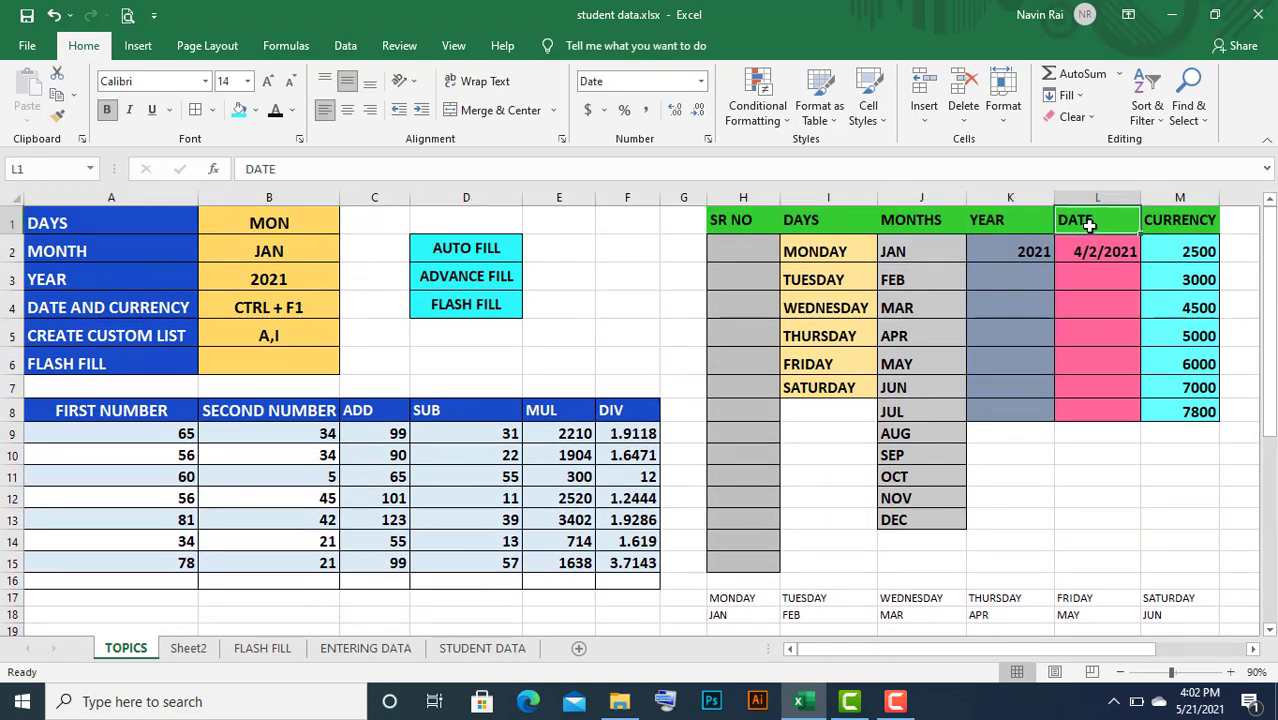
{"action": "left_click", "coordinate": [1165, 221]}
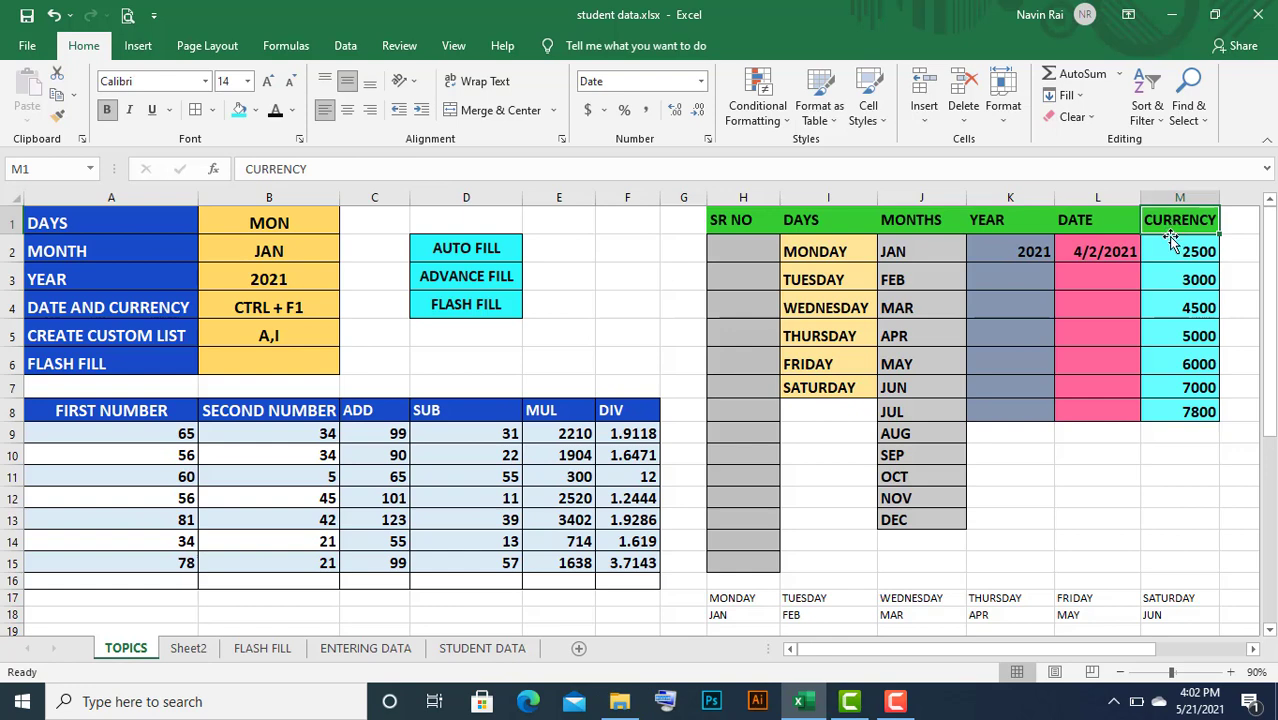
{"action": "left_click", "coordinate": [1022, 253]}
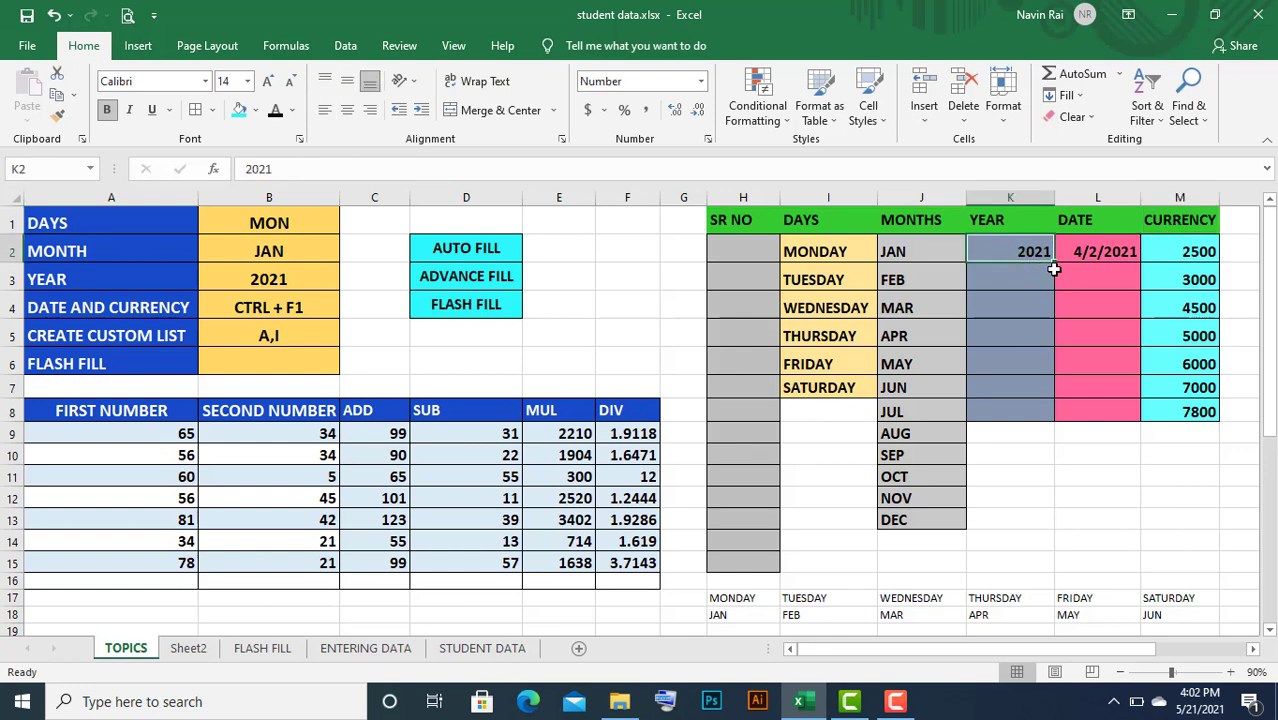
{"action": "left_click_drag", "start_coordinate": [1056, 264], "coordinate": [1050, 420]}
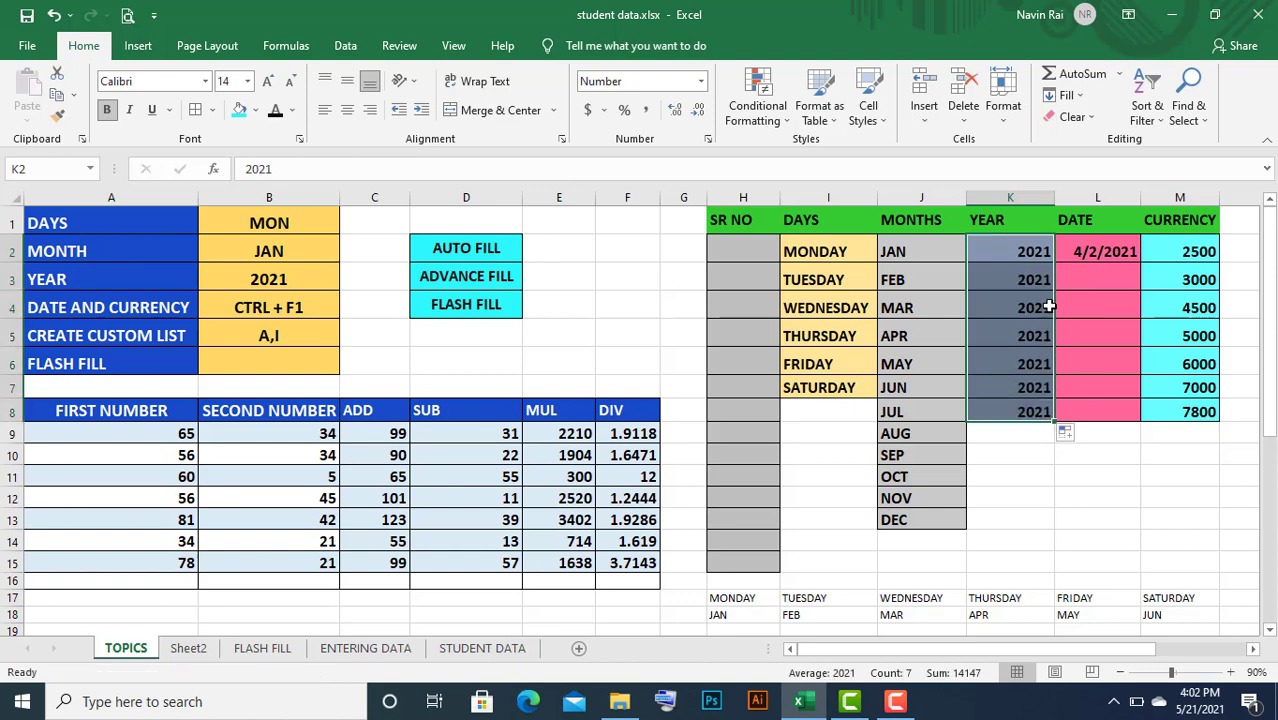
Clear the repeated years from cells K3:K8
{"action": "left_click", "coordinate": [1028, 280]}
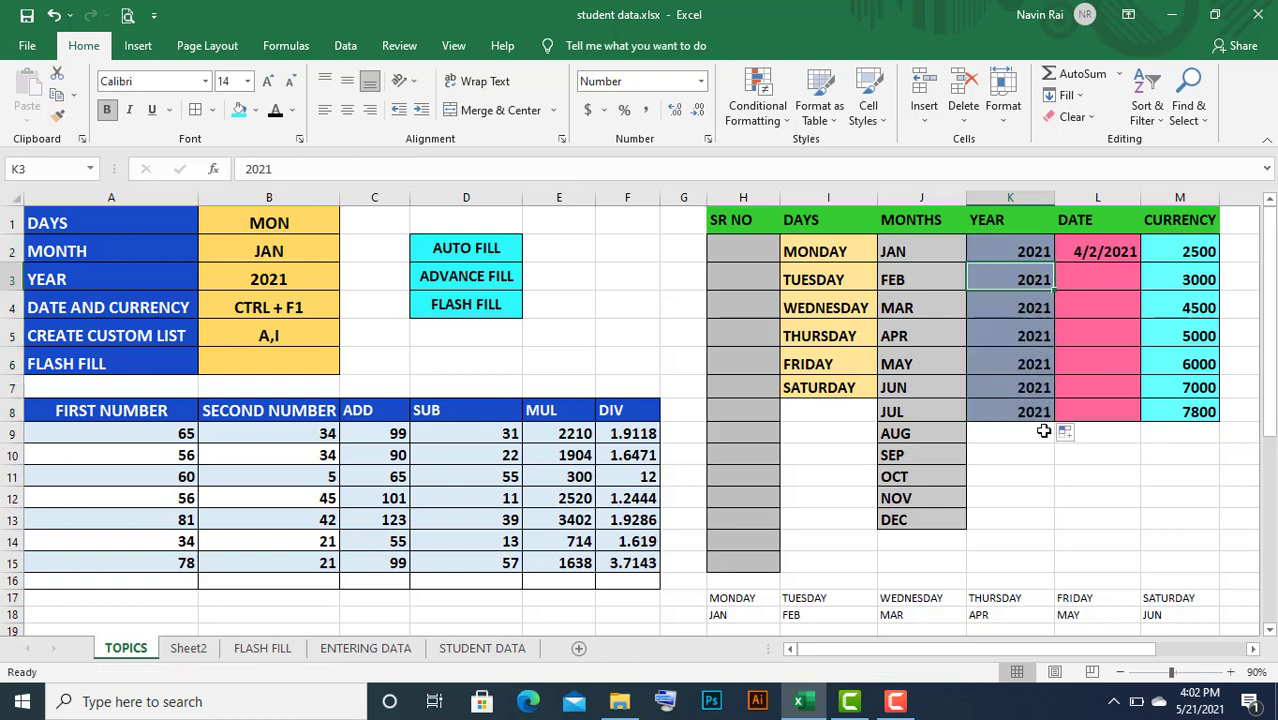
{"action": "left_click_drag", "start_coordinate": [1038, 285], "coordinate": [1034, 402]}
{"action": "key", "text": "Delete"}
Enter 2022 in cell K3 and extend the year series from K2:K3 down through K8
{"action": "left_click", "coordinate": [1032, 277]}
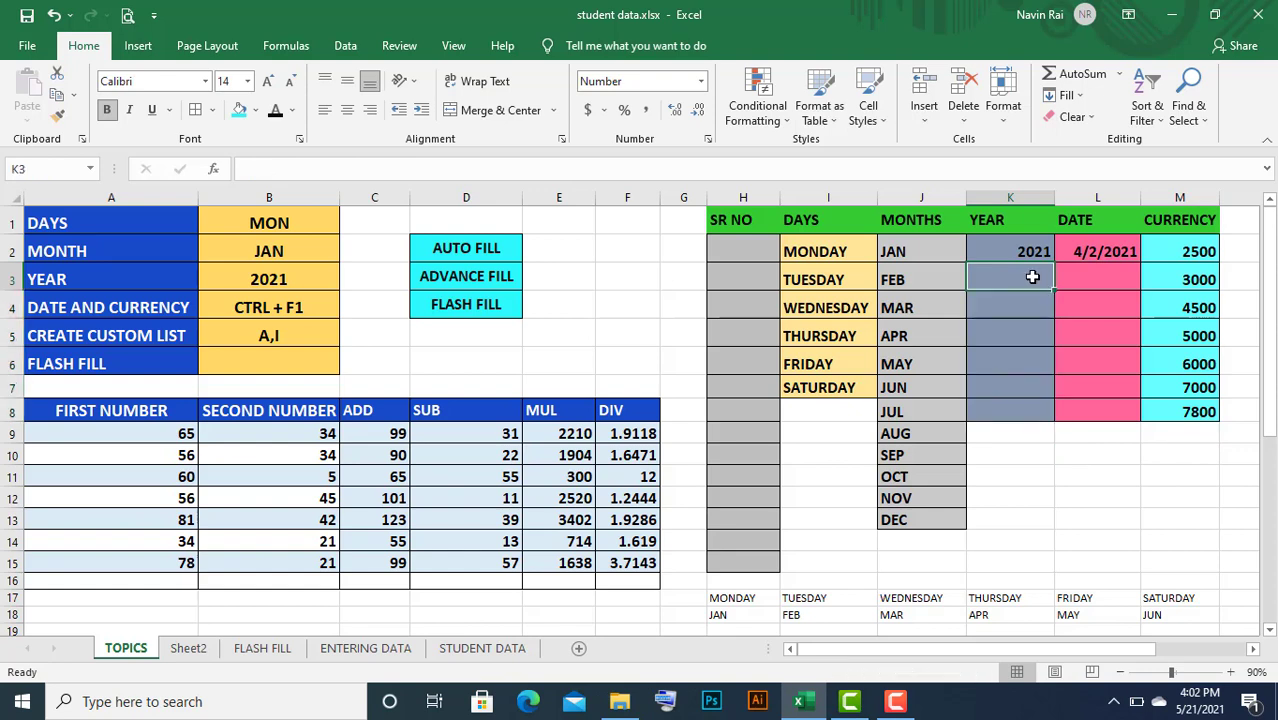
{"action": "type", "text": "2022"}
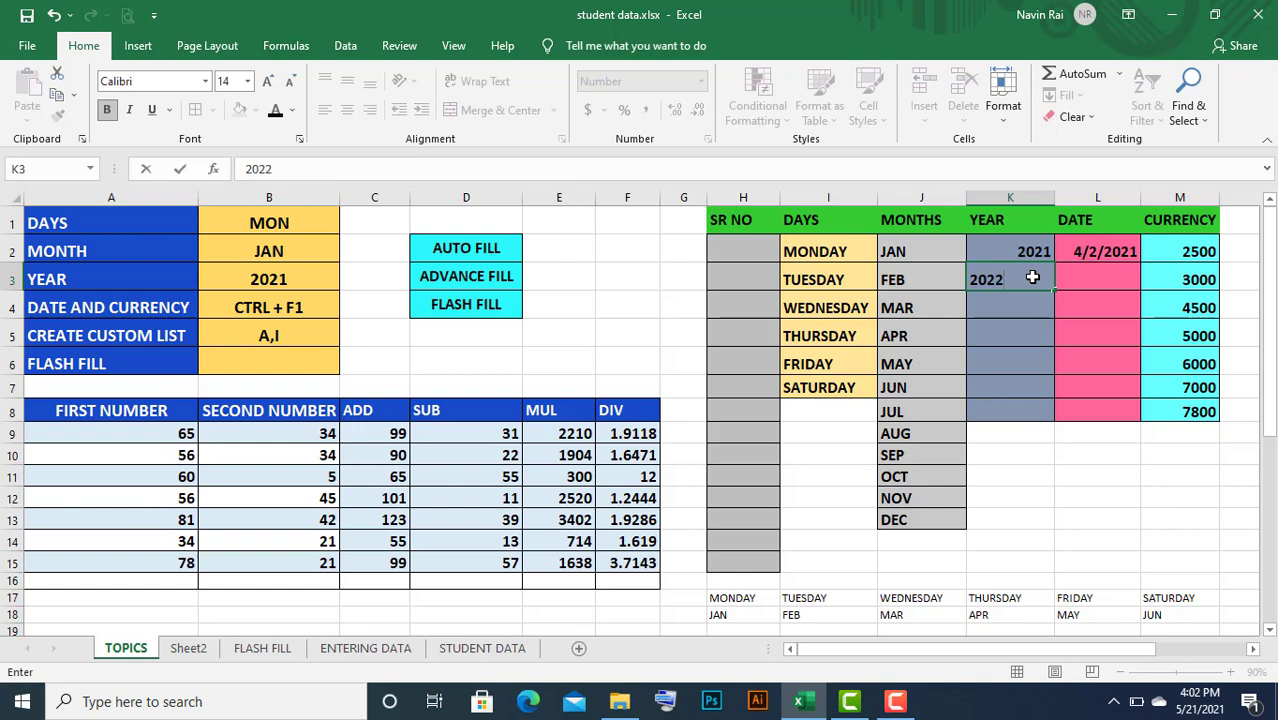
{"action": "key", "text": "Return"}
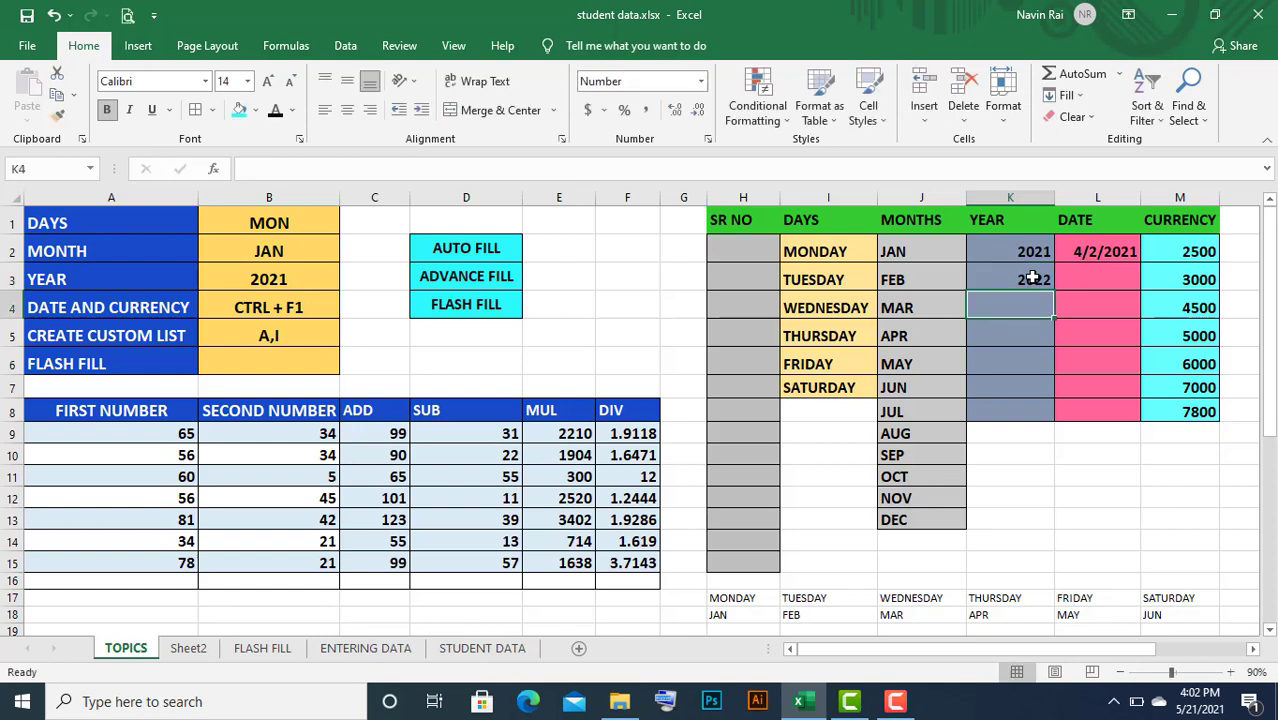
{"action": "left_click_drag", "start_coordinate": [1025, 252], "coordinate": [1056, 420]}
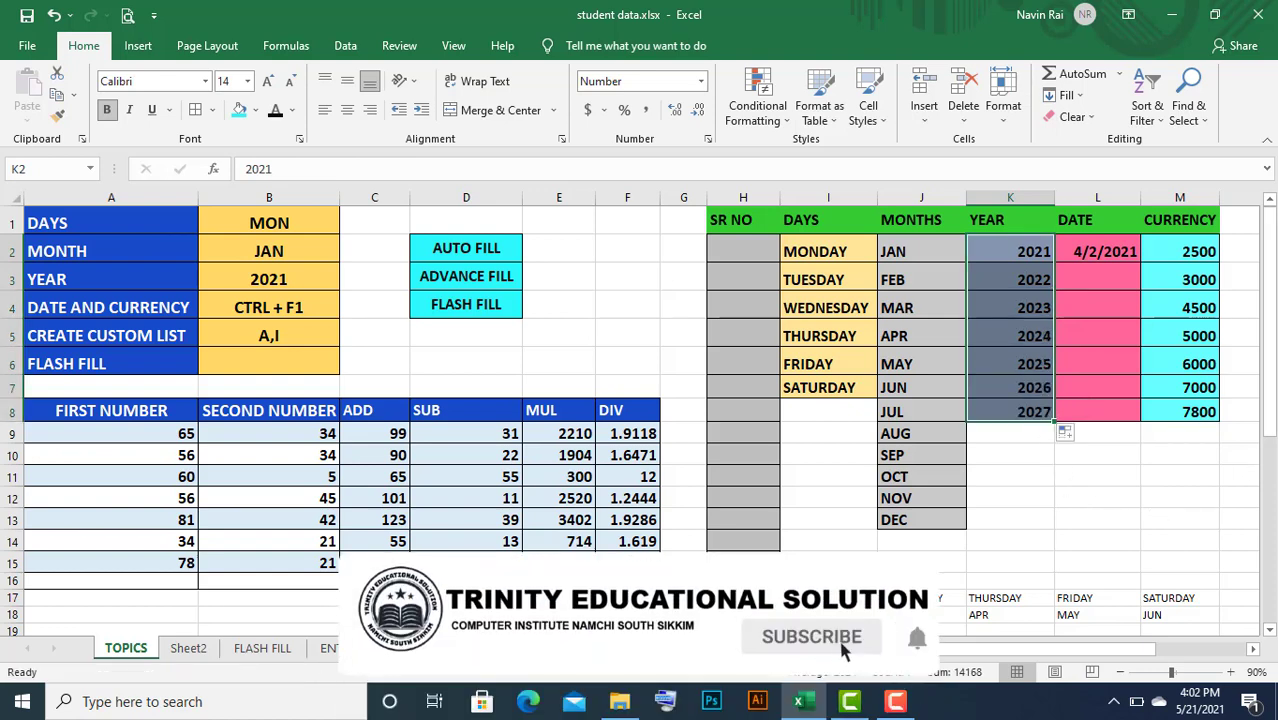
Enter 1 in cell I20 and fill that single value down through I31
{"action": "scroll", "coordinate": [983, 442], "scroll_direction": "down", "scroll_amount": 4}
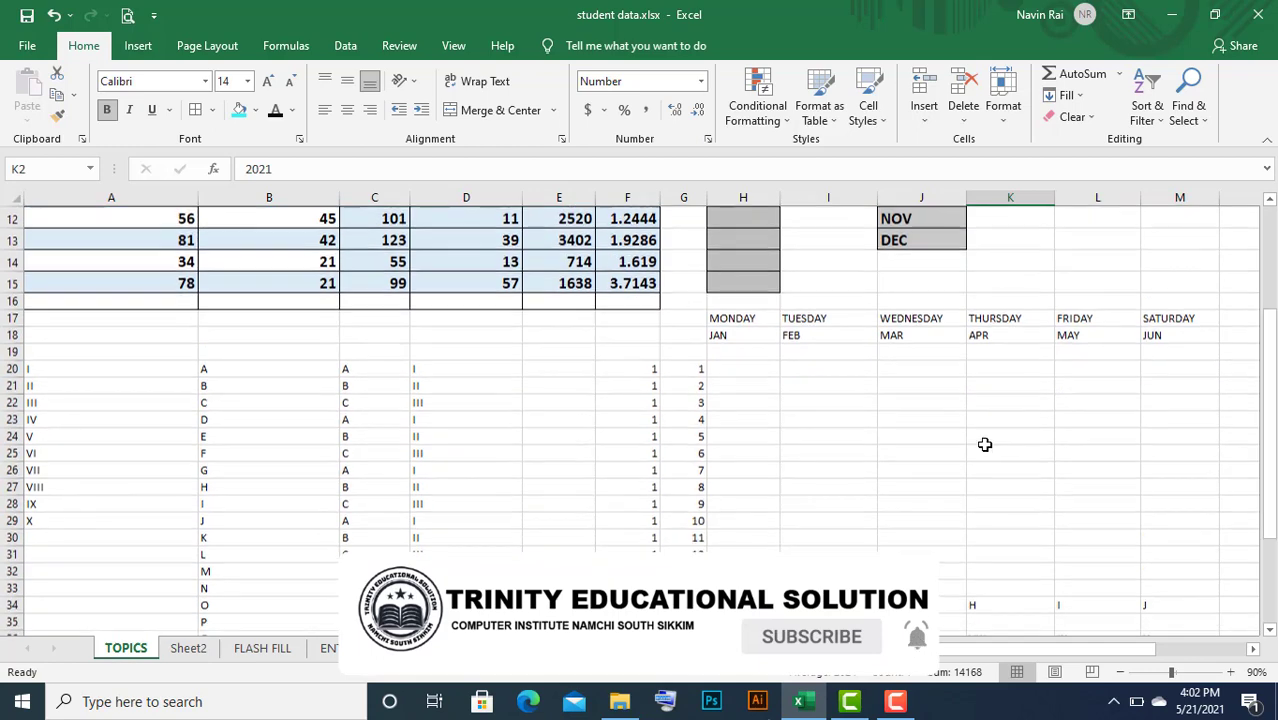
{"action": "left_click_drag", "start_coordinate": [634, 369], "coordinate": [650, 522]}
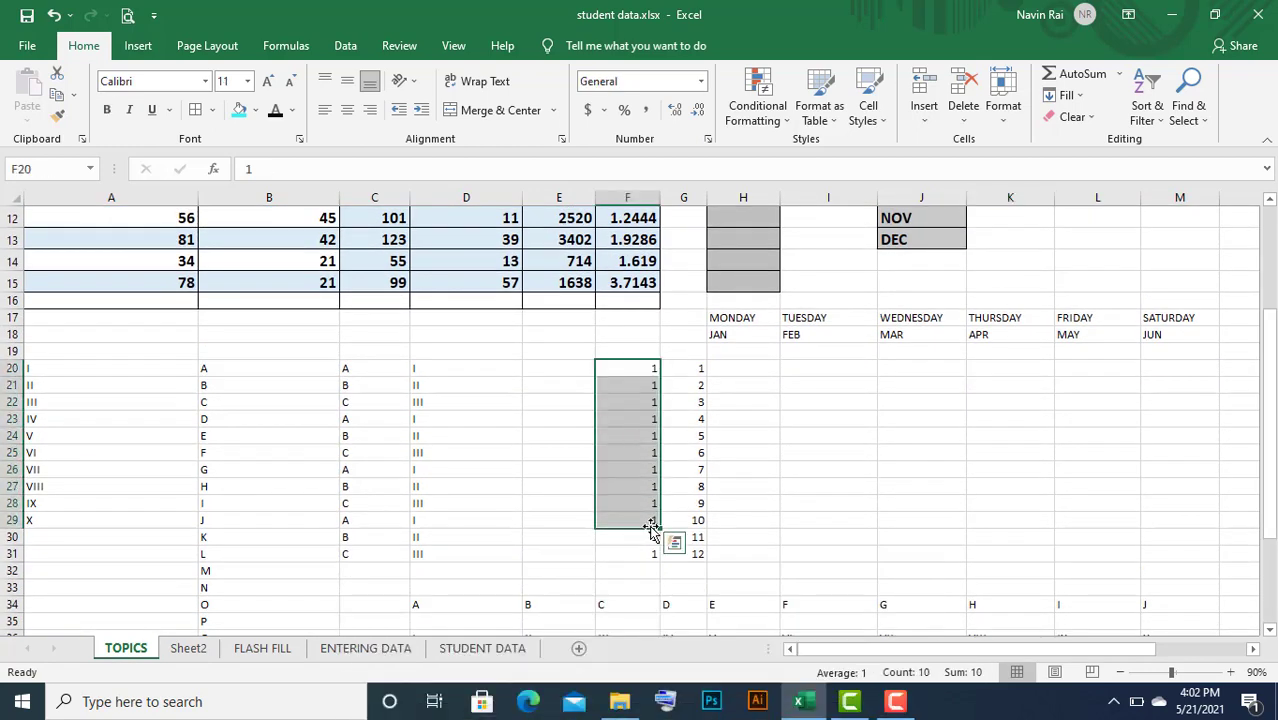
{"action": "left_click", "coordinate": [842, 372]}
{"action": "type", "text": "1"}
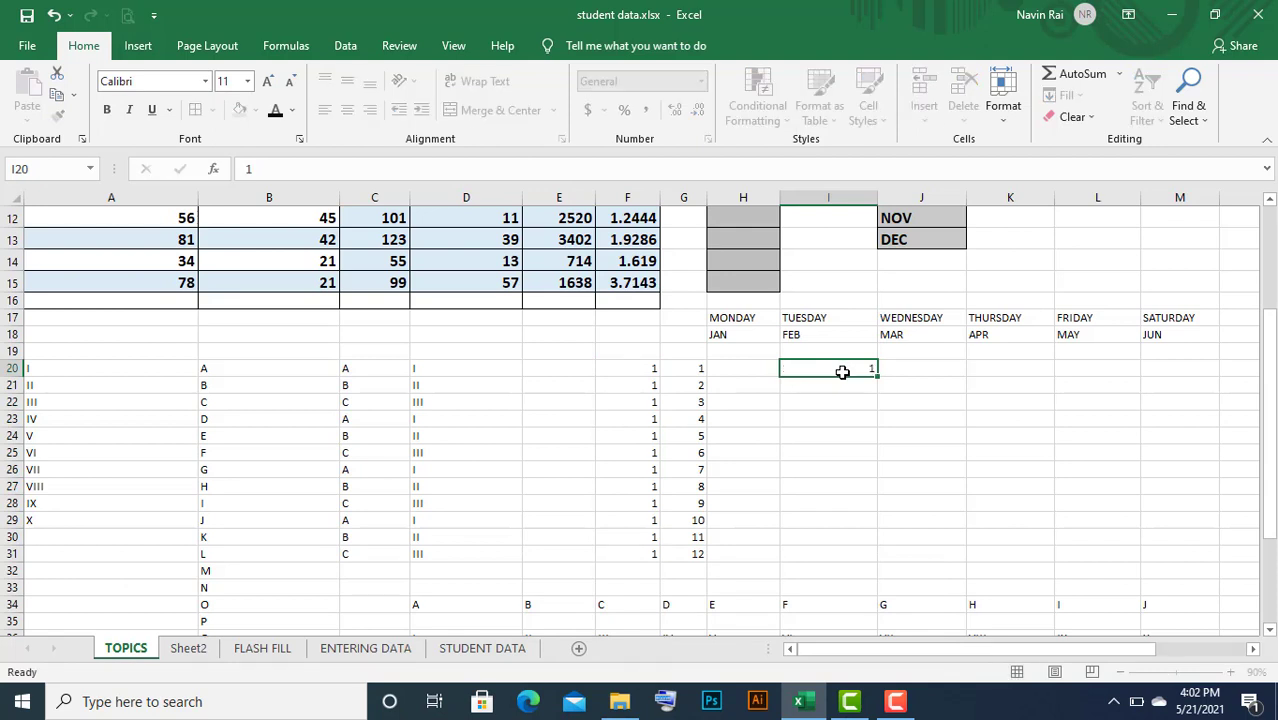
{"action": "key", "text": "Return"}
{"action": "left_click", "coordinate": [853, 367]}
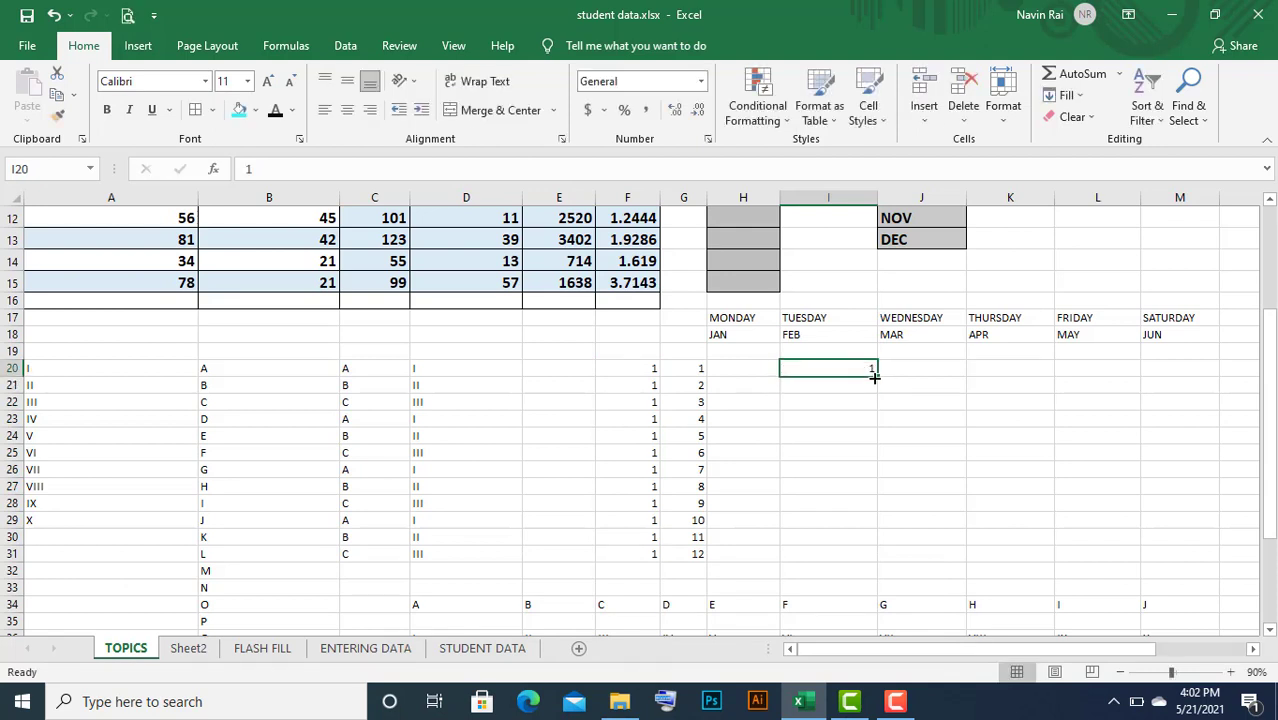
{"action": "left_click_drag", "start_coordinate": [877, 376], "coordinate": [877, 560]}
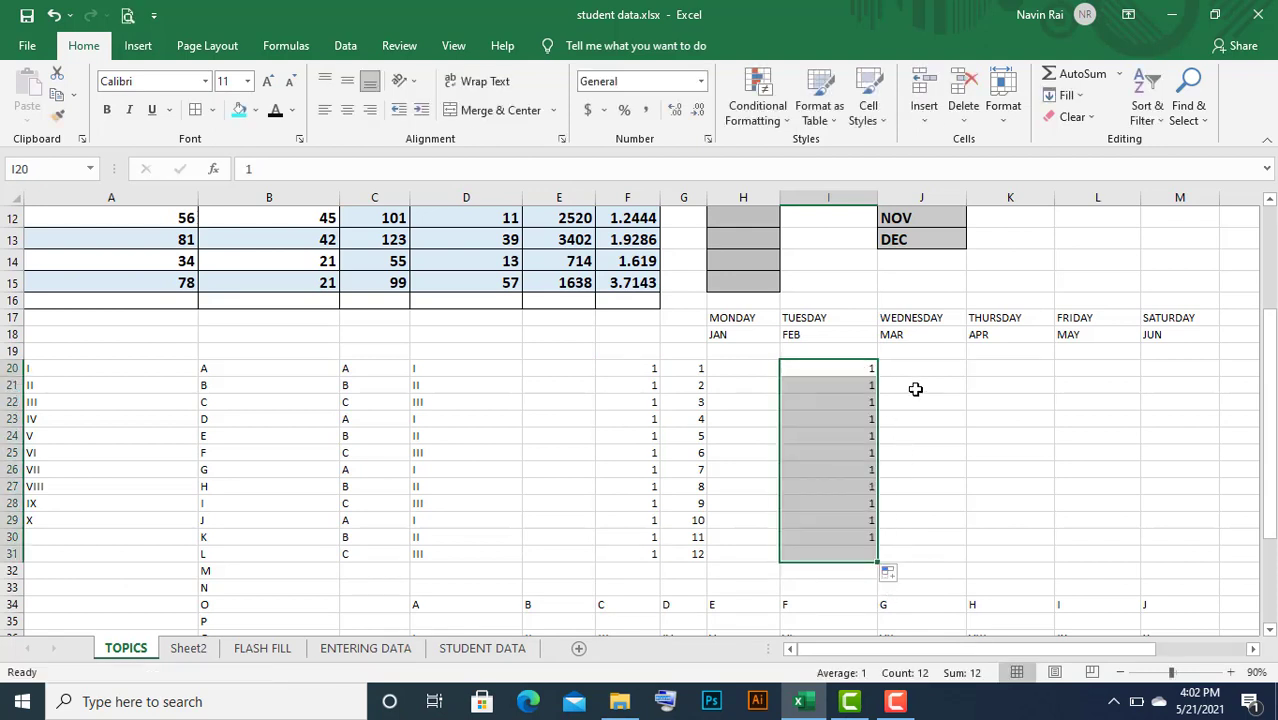
Enter 1 in J20 and 2 in J21, and fill the number series down column J from both cells
{"action": "left_click", "coordinate": [936, 369]}
{"action": "type", "text": "1"}
{"action": "key", "text": "Return"}
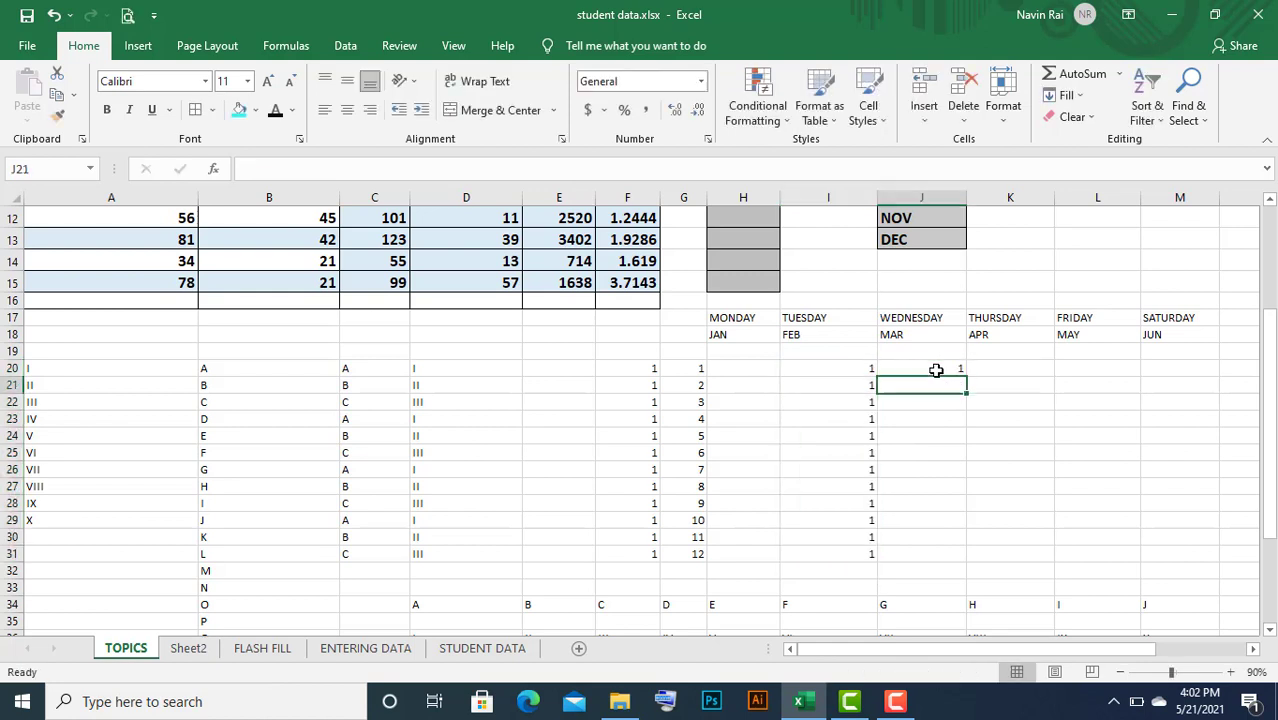
{"action": "type", "text": "2"}
{"action": "left_click", "coordinate": [1005, 521]}
{"action": "left_click_drag", "start_coordinate": [952, 372], "coordinate": [960, 580]}
Fill the date series in the DATE column from L2 down through L8
{"action": "left_click_drag", "start_coordinate": [1269, 530], "coordinate": [1268, 300]}
{"action": "left_click_drag", "start_coordinate": [1013, 251], "coordinate": [1021, 408]}
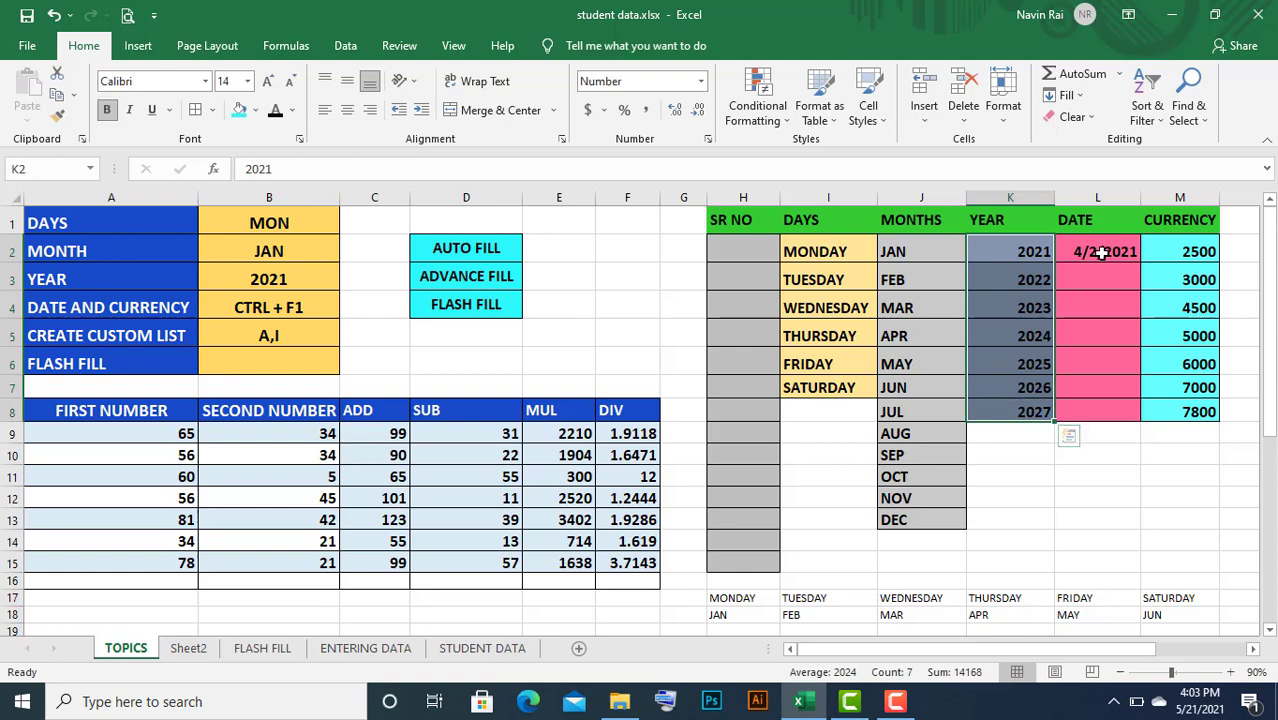
{"action": "left_click", "coordinate": [1101, 254]}
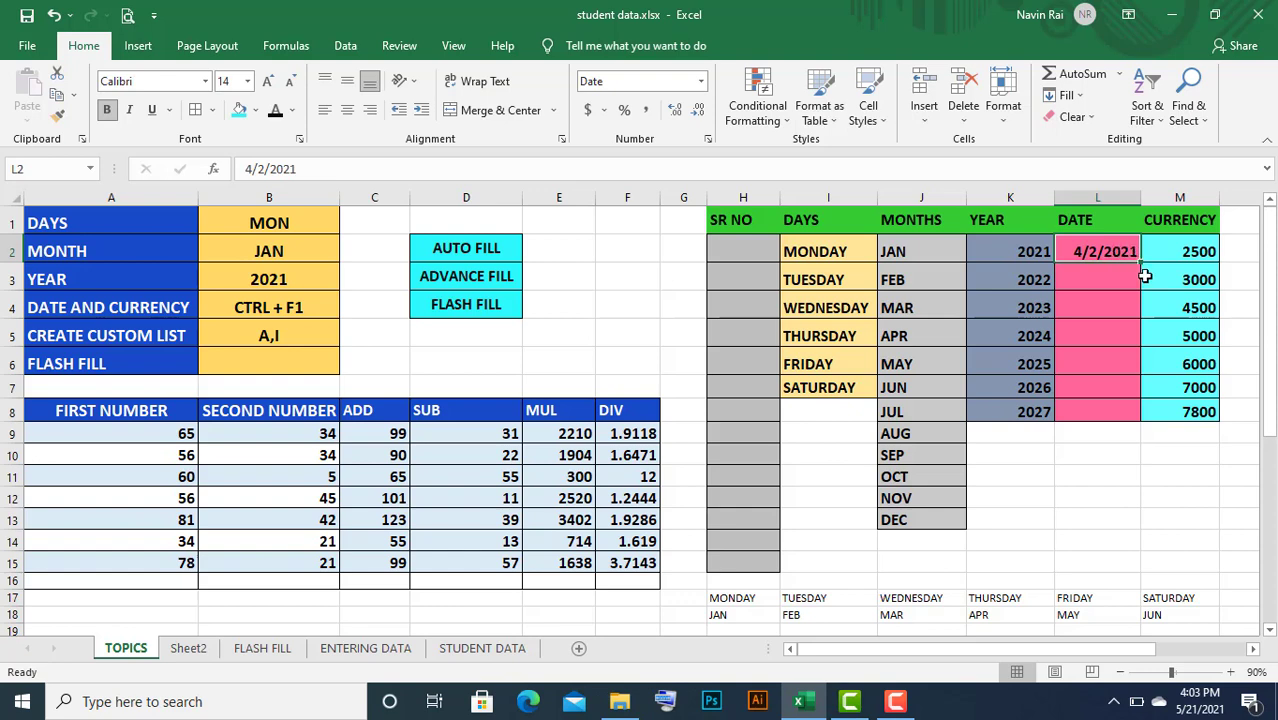
{"action": "left_click_drag", "start_coordinate": [1142, 263], "coordinate": [1130, 412]}
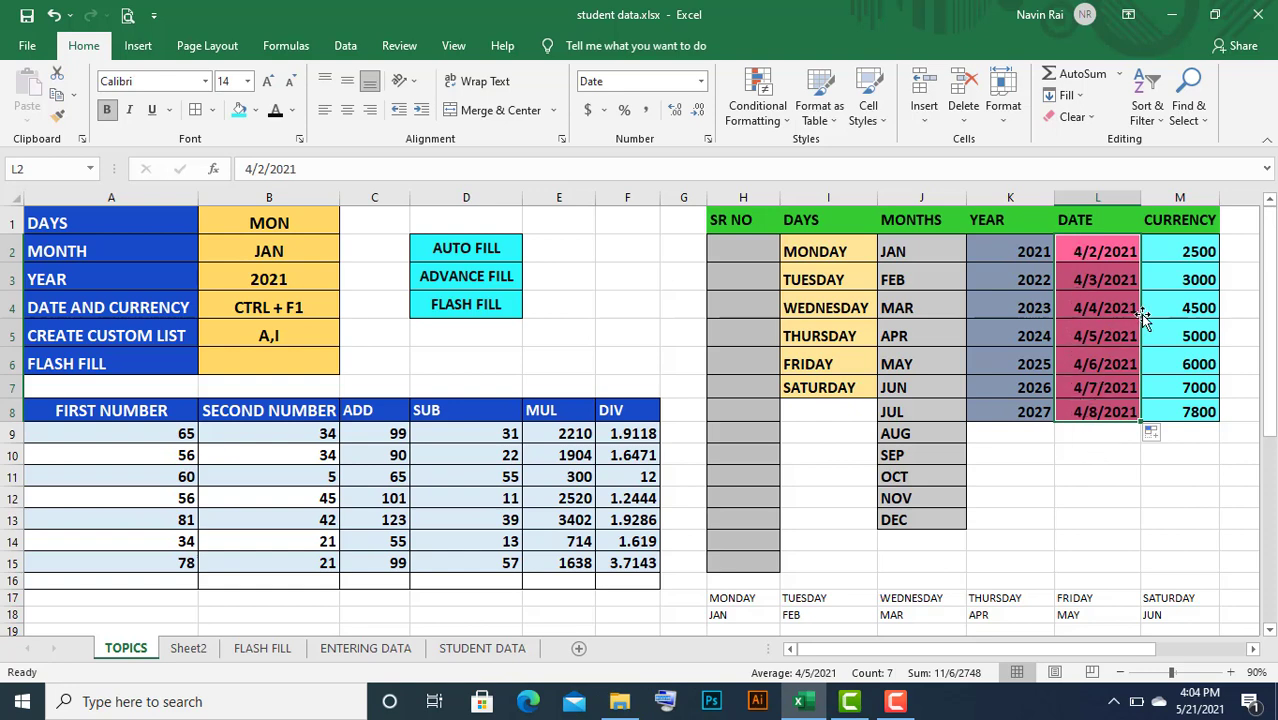
Format the dates in L2:L8 with the 14-Mar-2012 date type
{"action": "left_click", "coordinate": [1117, 253]}
{"action": "left_click_drag", "start_coordinate": [1080, 250], "coordinate": [1100, 412]}
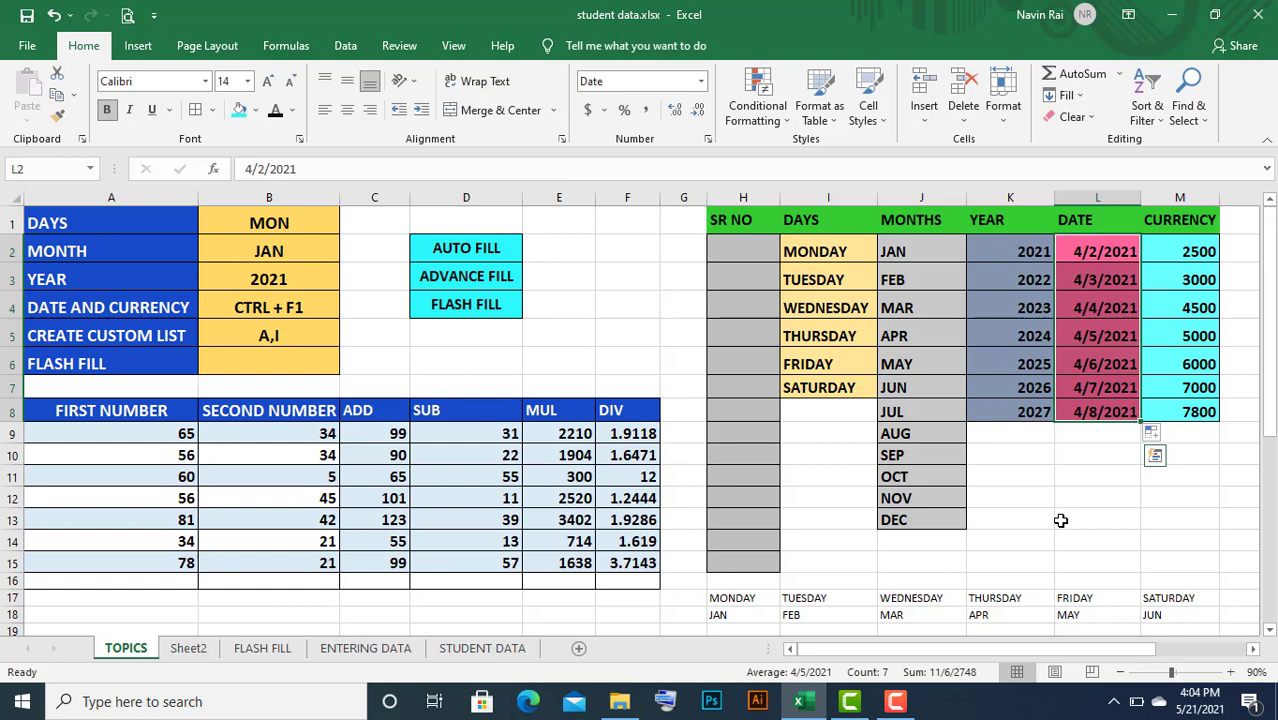
{"action": "key", "text": "ctrl+1"}
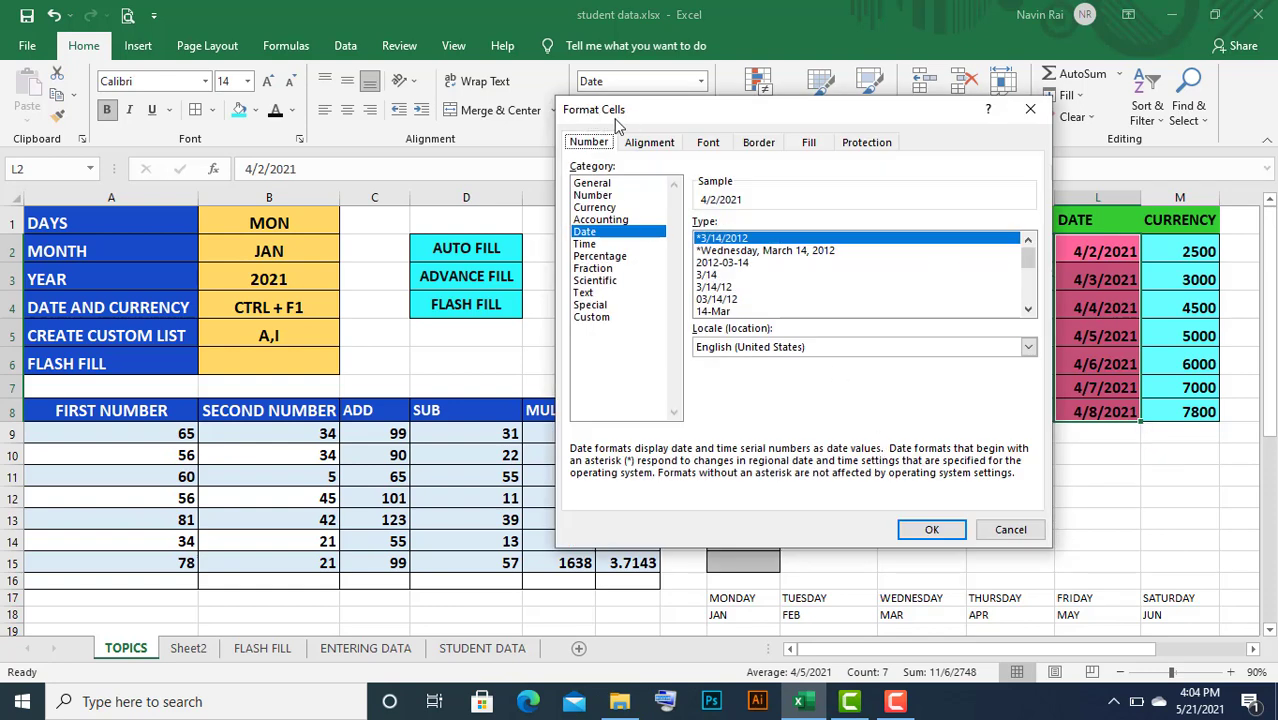
{"action": "left_click", "coordinate": [1028, 309]}
{"action": "left_click", "coordinate": [1028, 309]}
{"action": "left_click", "coordinate": [1028, 309]}
{"action": "left_click", "coordinate": [1028, 309]}
{"action": "left_click", "coordinate": [1031, 311]}
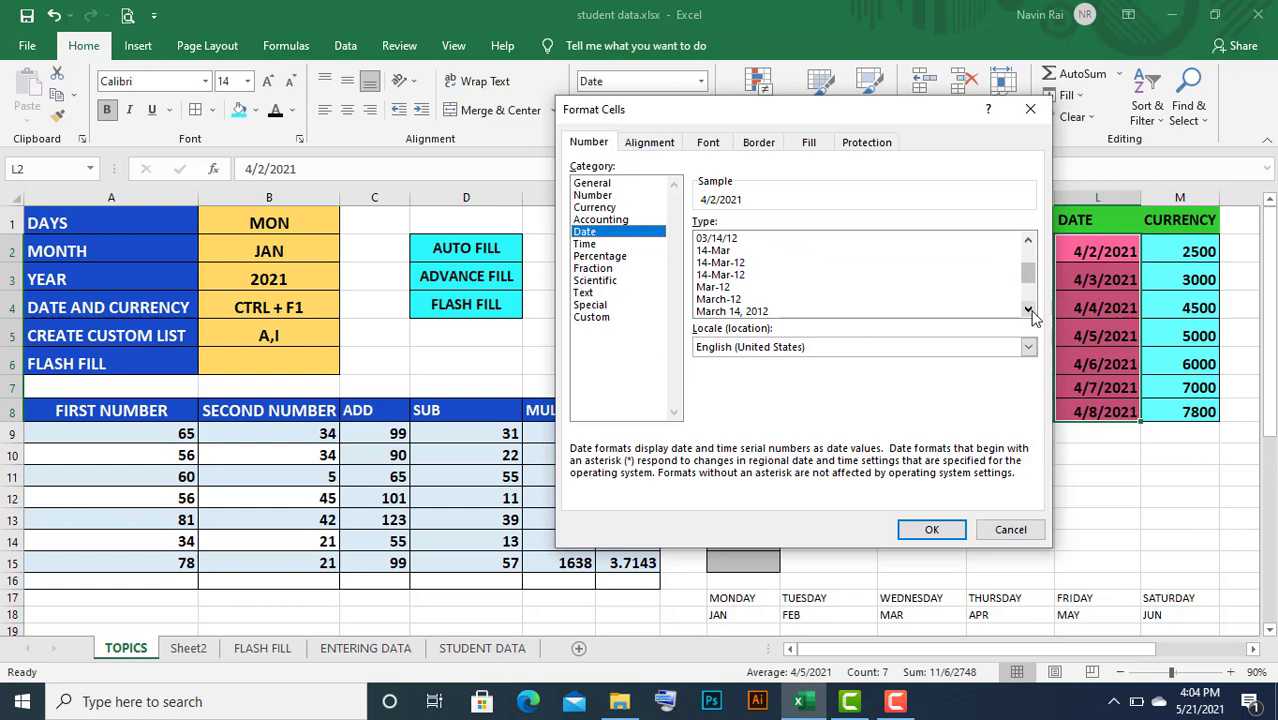
{"action": "left_click", "coordinate": [1030, 241]}
{"action": "left_click", "coordinate": [1030, 241]}
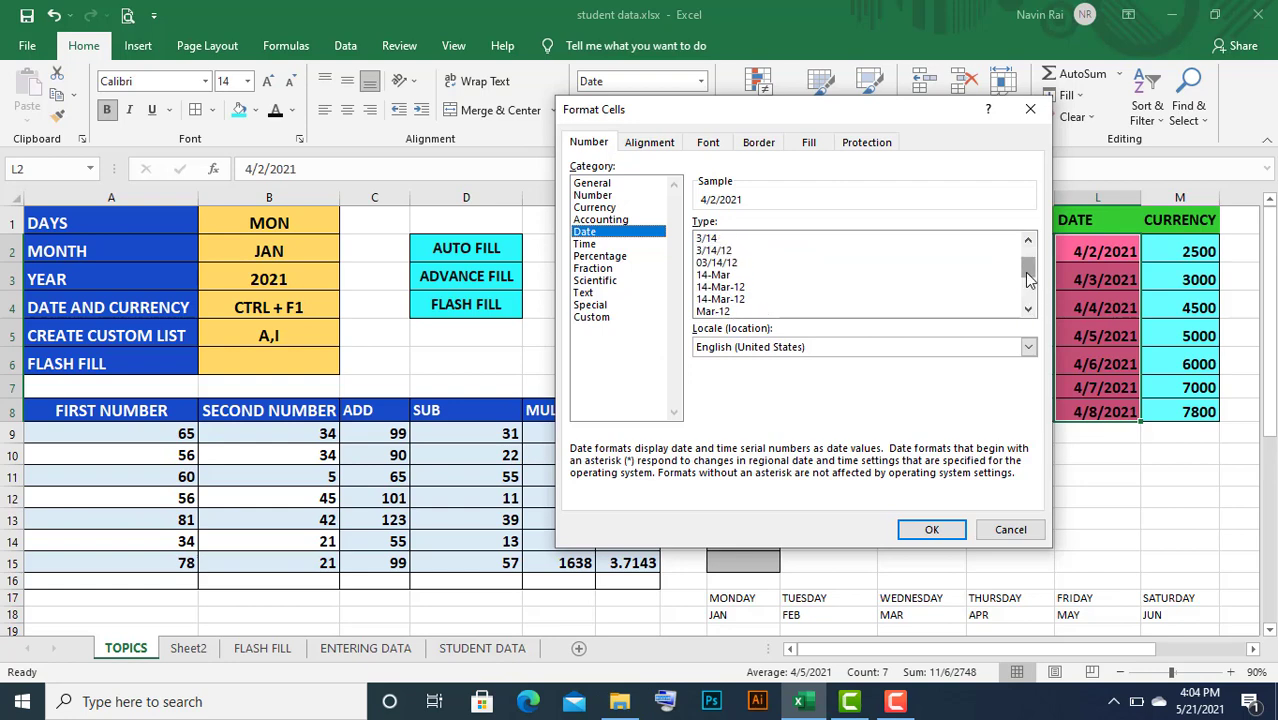
{"action": "left_click", "coordinate": [1030, 312]}
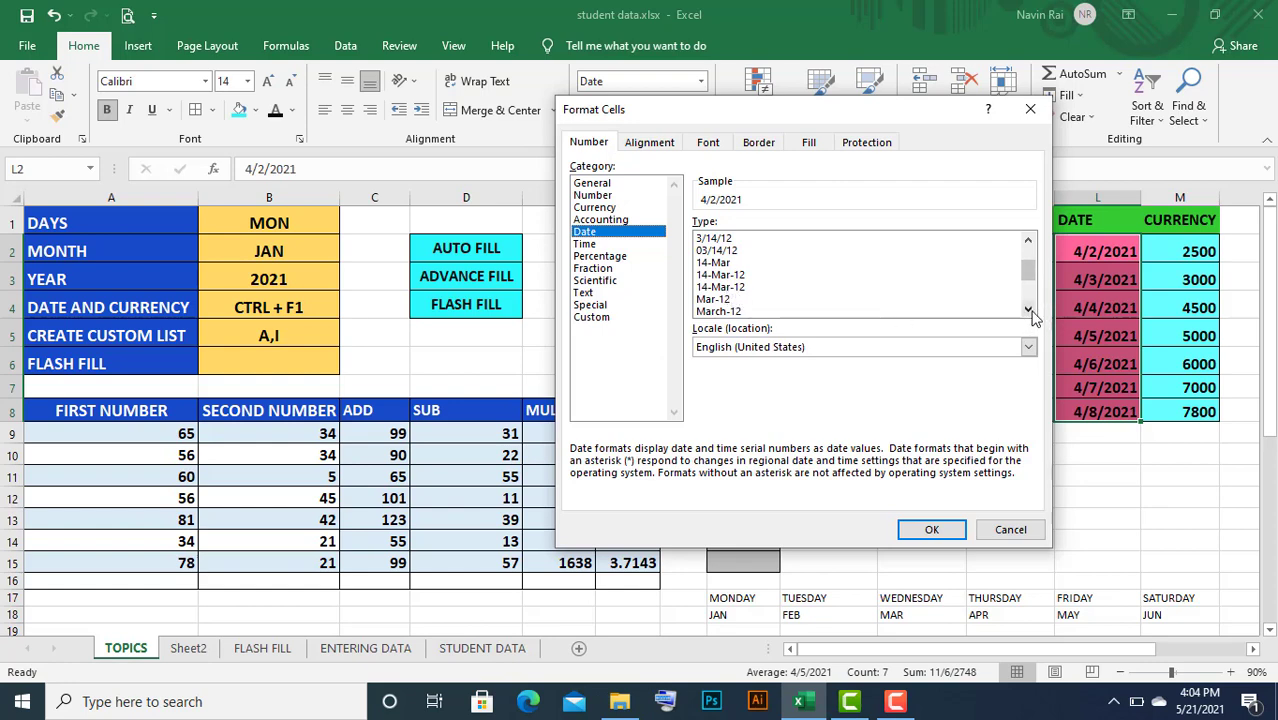
{"action": "left_click_drag", "start_coordinate": [1033, 316], "coordinate": [1031, 314]}
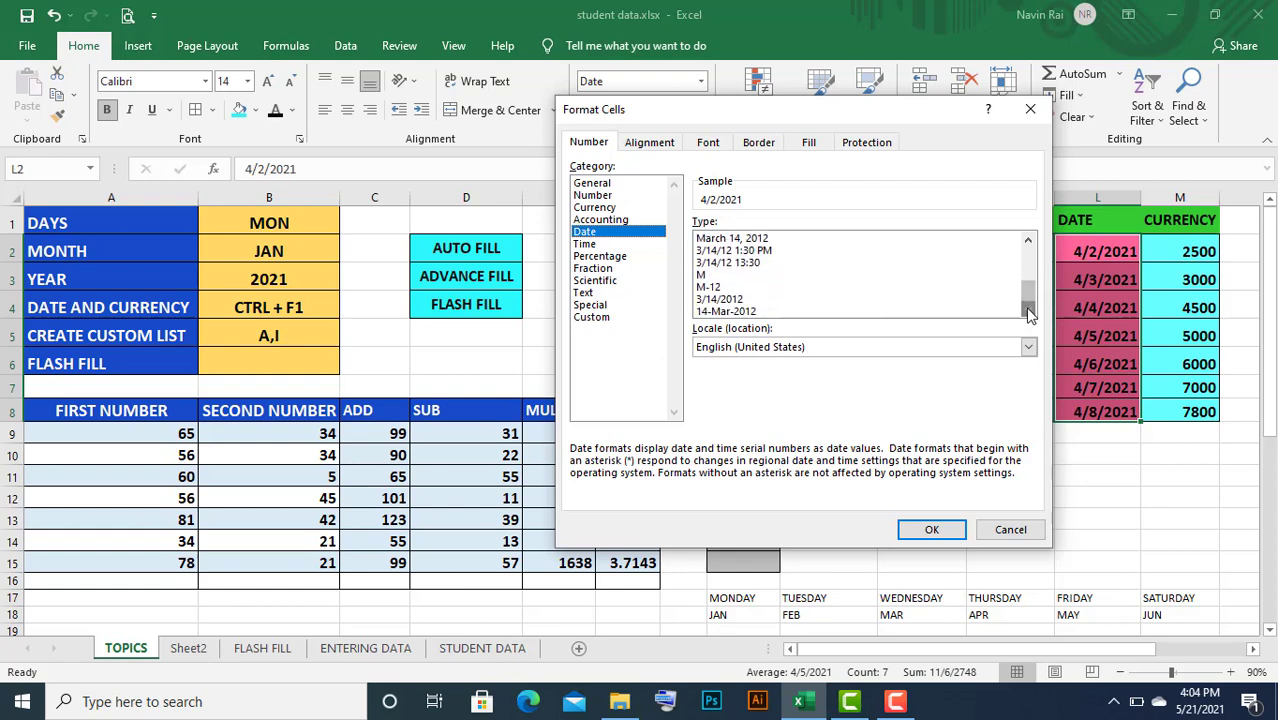
{"action": "left_click", "coordinate": [726, 312]}
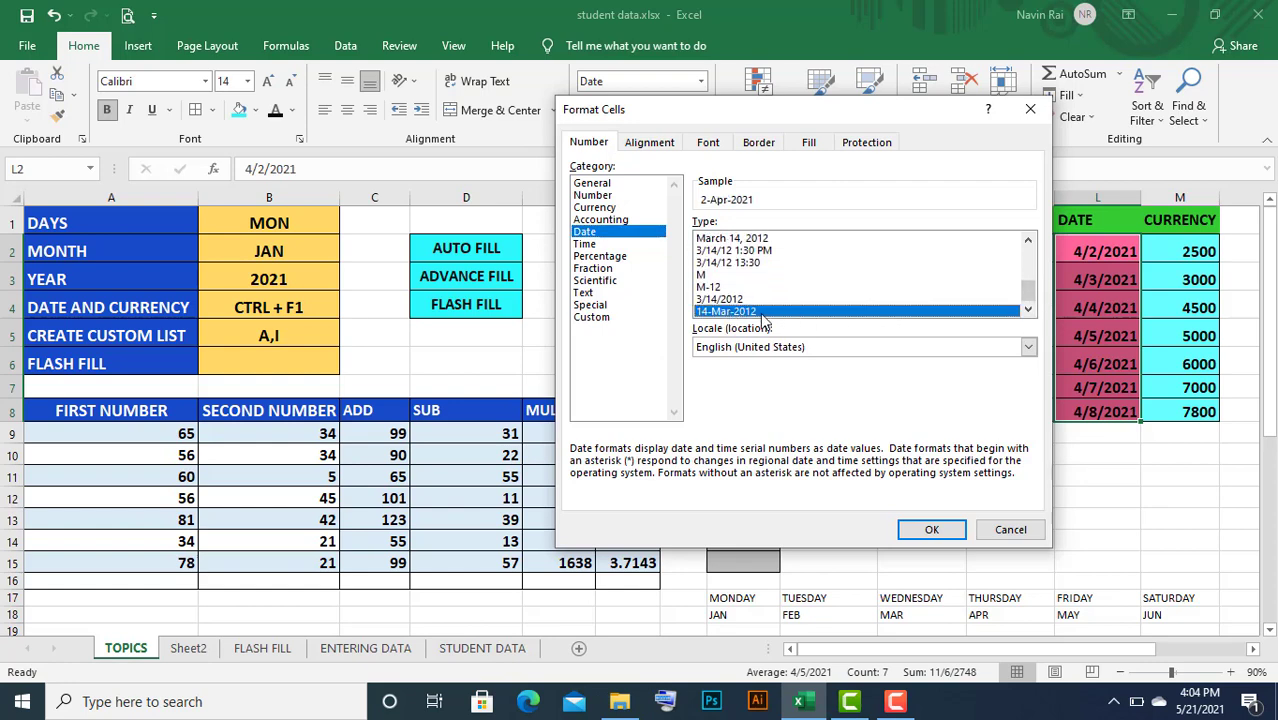
{"action": "left_click", "coordinate": [943, 534]}
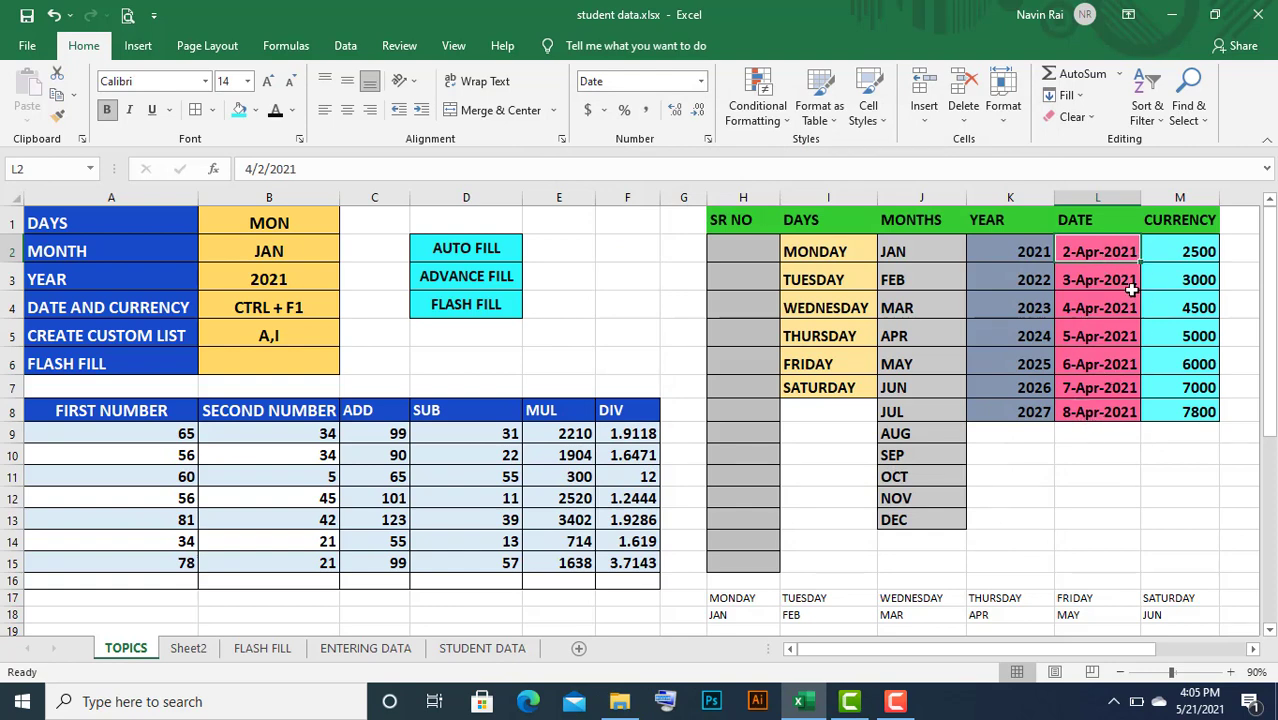
Select the amounts in M2:M8 of the CURRENCY column and choose the Currency number category for them
{"action": "left_click", "coordinate": [1177, 254]}
{"action": "left_click", "coordinate": [1185, 363]}
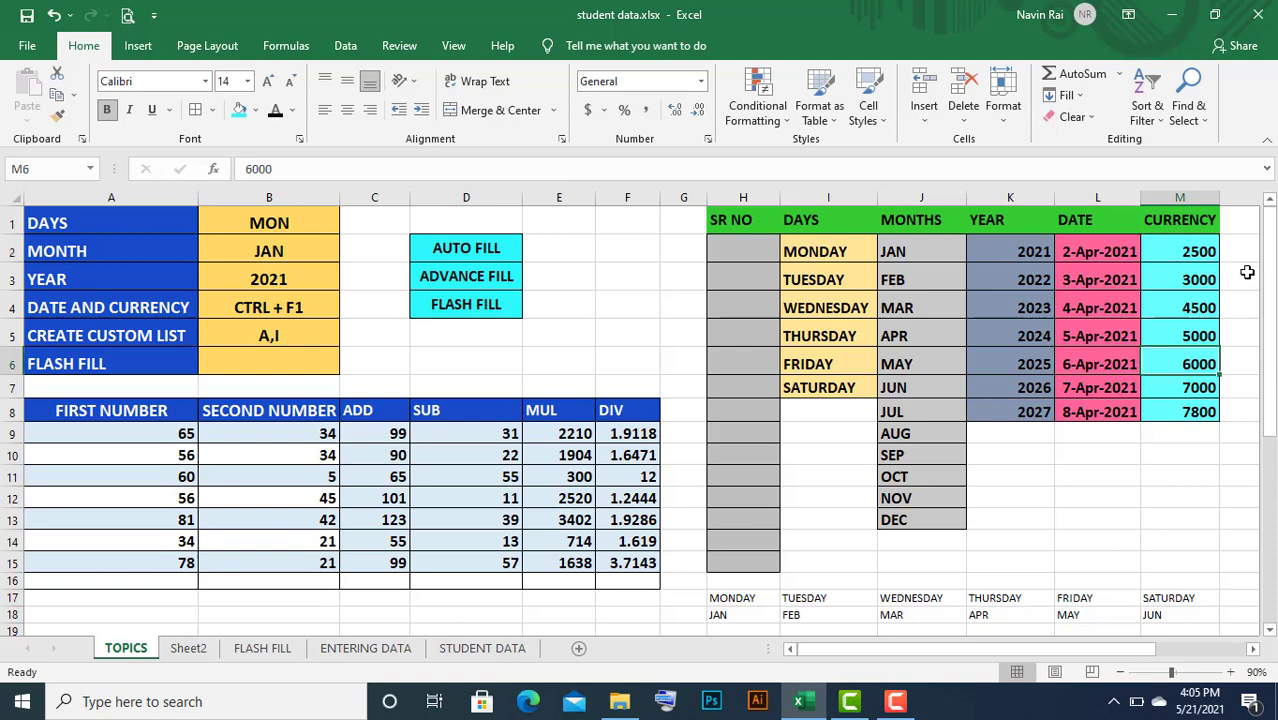
{"action": "left_click_drag", "start_coordinate": [1182, 254], "coordinate": [1183, 416]}
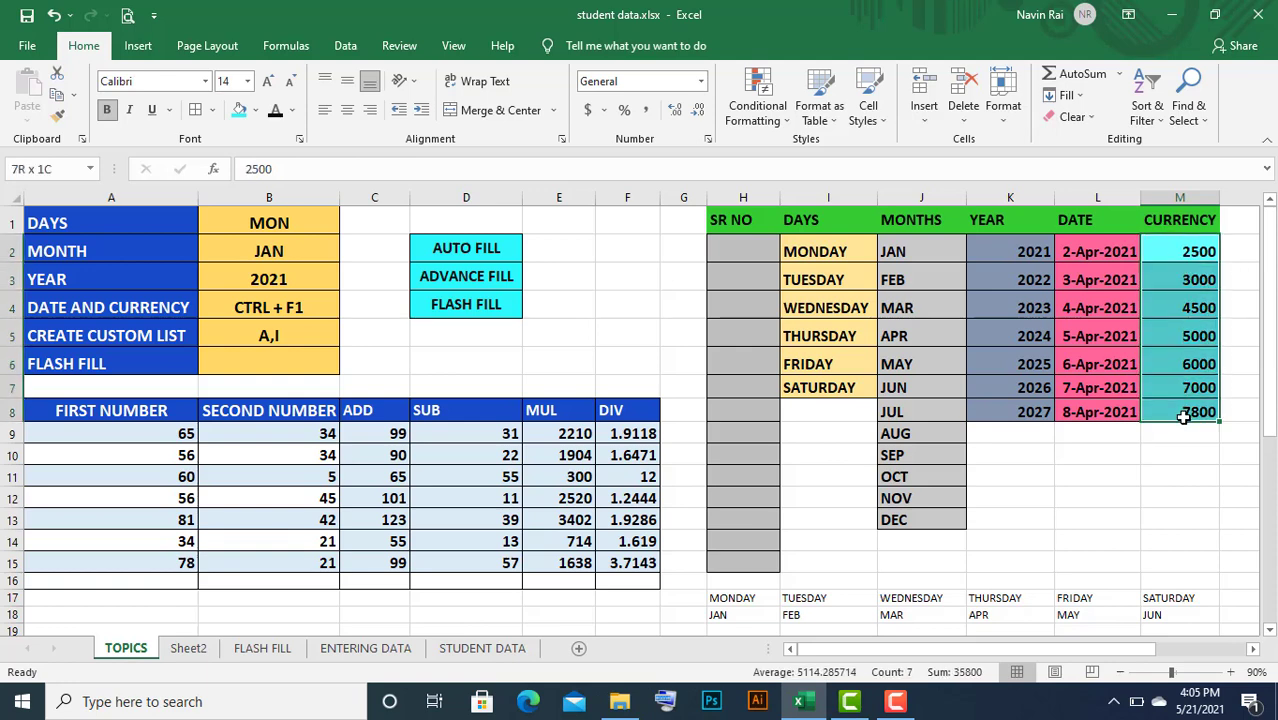
{"action": "left_click_drag", "start_coordinate": [1181, 254], "coordinate": [1186, 402]}
{"action": "left_click", "coordinate": [605, 112]}
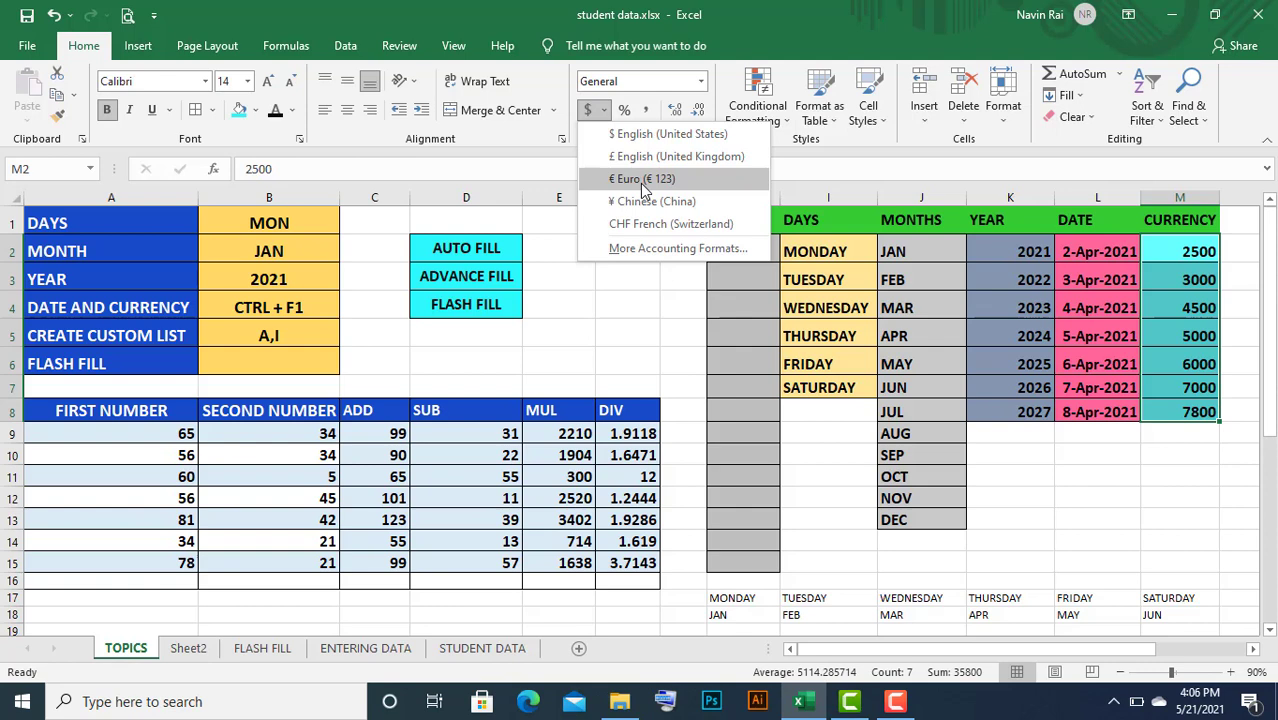
{"action": "left_click", "coordinate": [905, 171]}
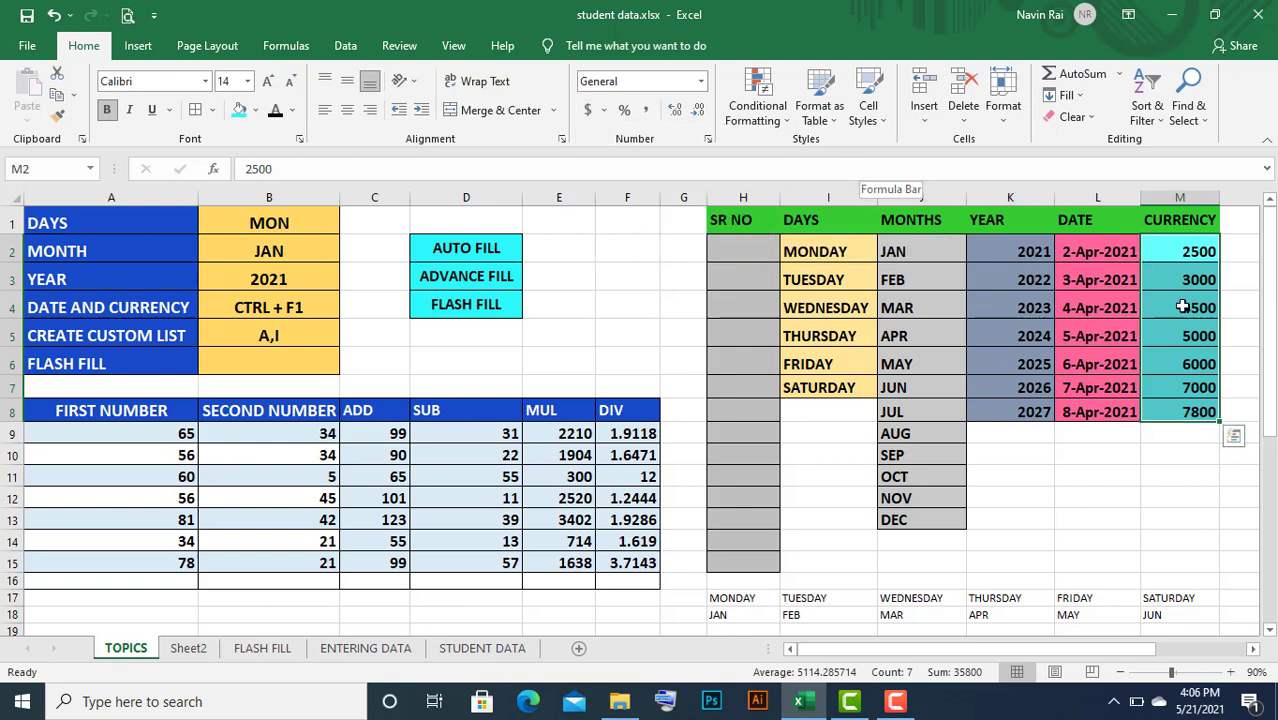
{"action": "key", "text": "ctrl+1"}
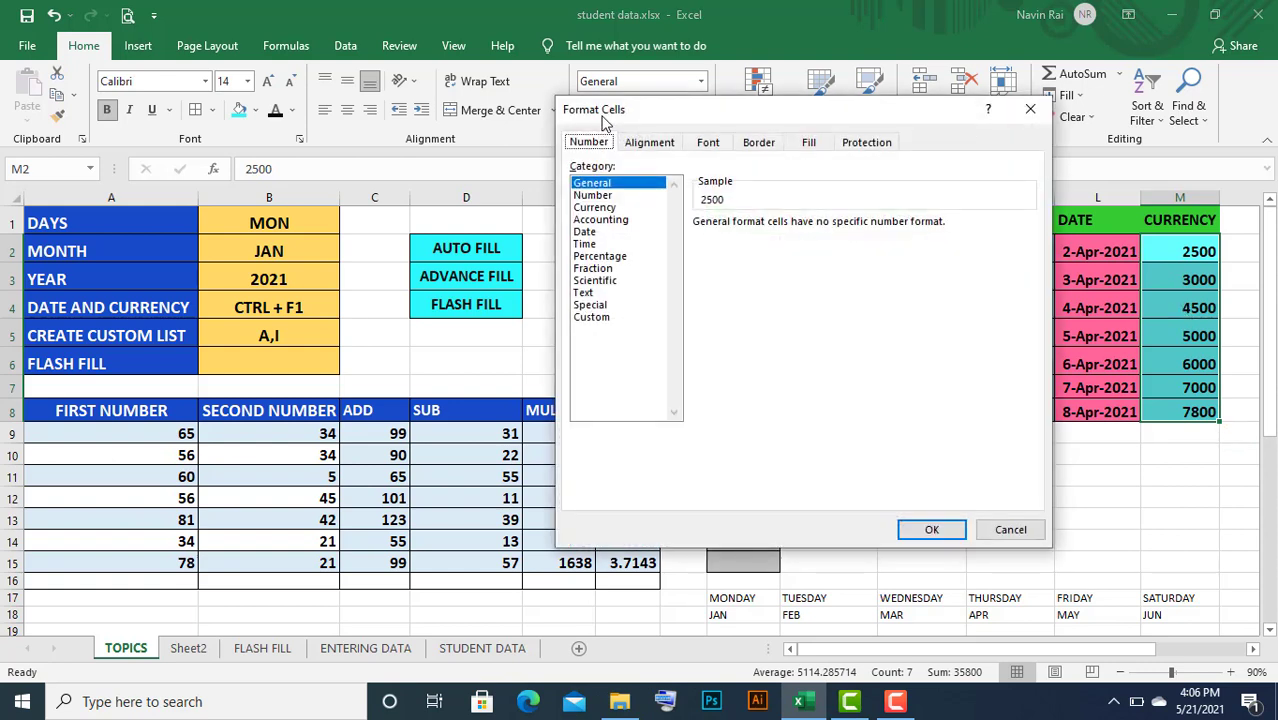
{"action": "left_click", "coordinate": [596, 207]}
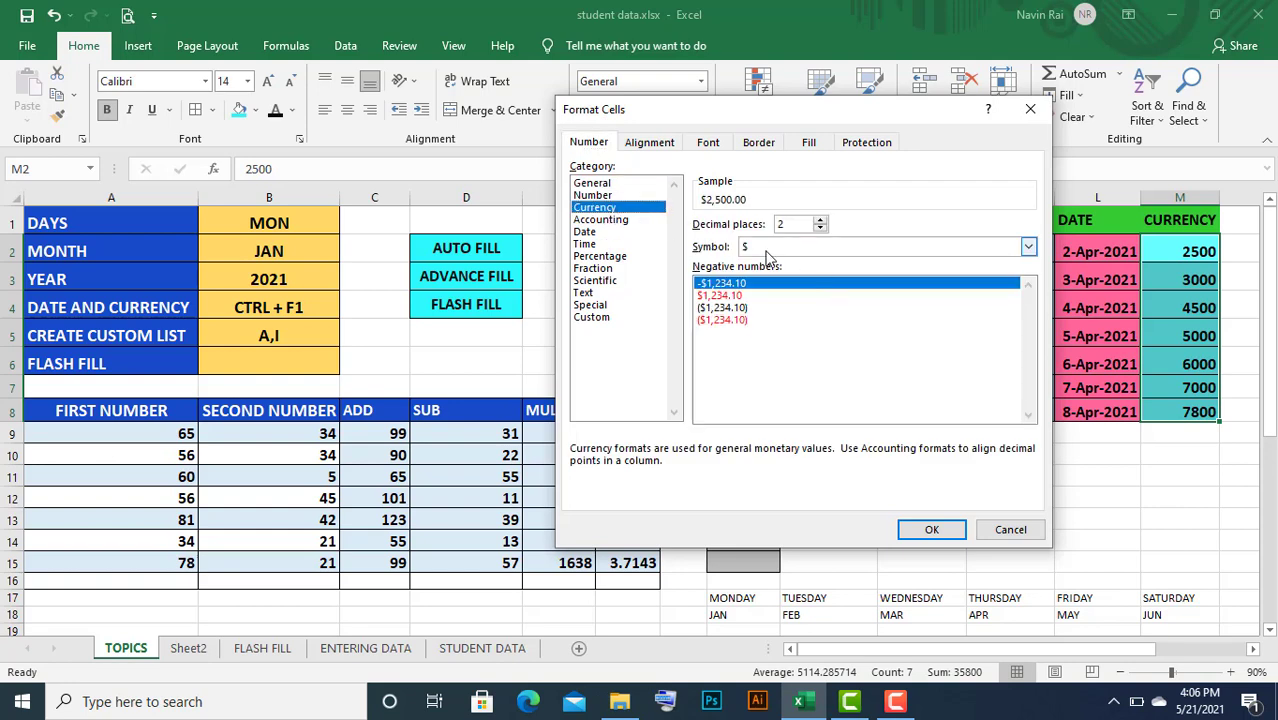
Set the currency symbol to ₹ Hindi and apply the format to M2:M8
{"action": "left_click", "coordinate": [1029, 248]}
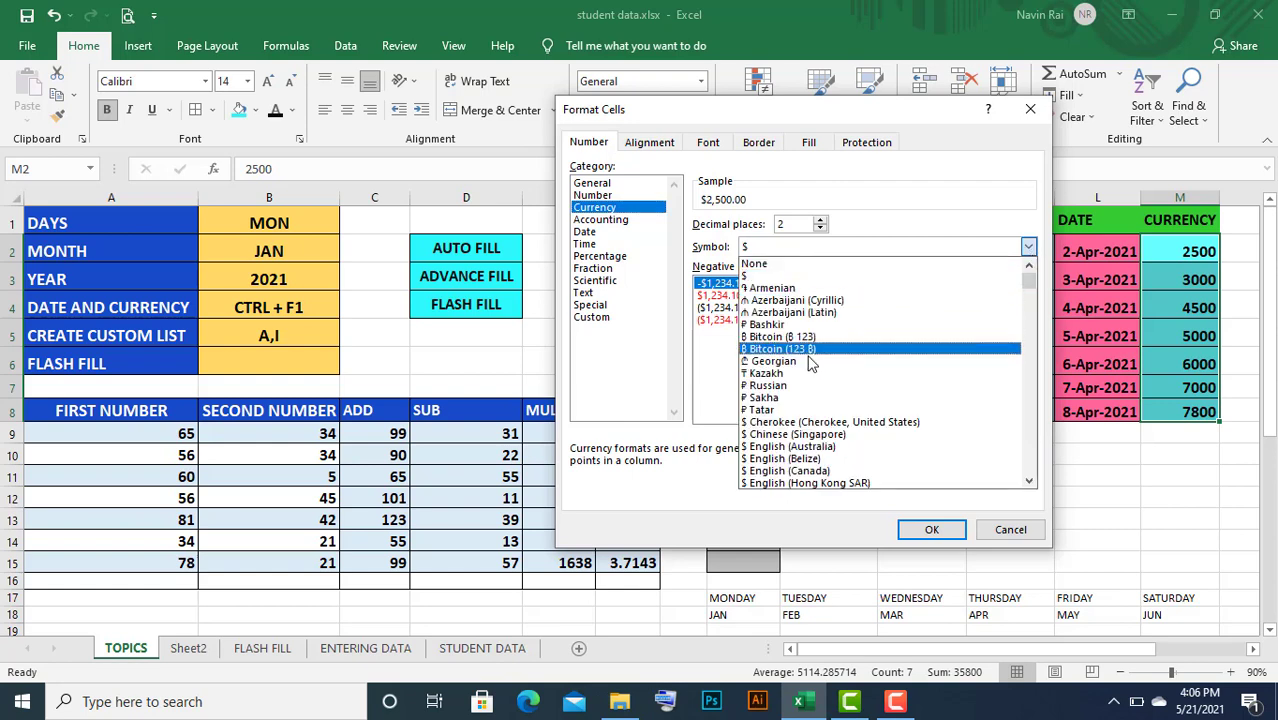
{"action": "scroll", "coordinate": [845, 392], "scroll_direction": "down", "scroll_amount": 3}
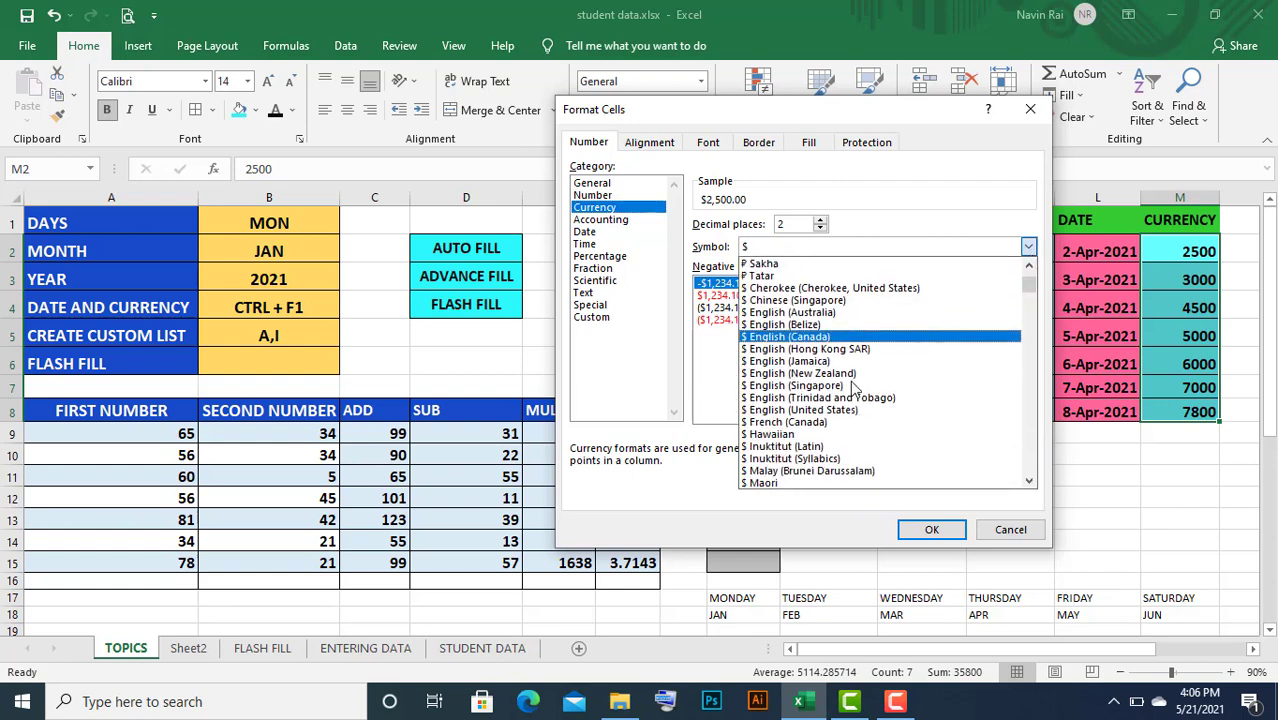
{"action": "scroll", "coordinate": [860, 388], "scroll_direction": "up", "scroll_amount": 1}
{"action": "scroll", "coordinate": [875, 382], "scroll_direction": "down", "scroll_amount": 5}
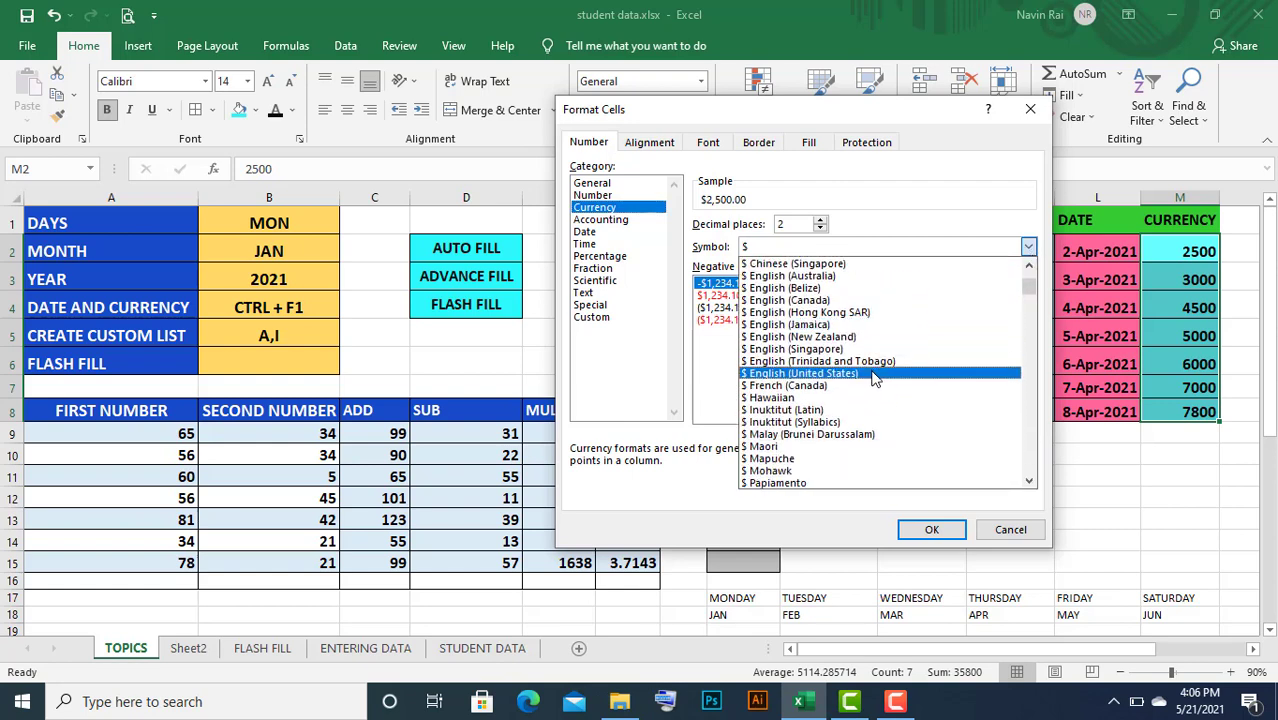
{"action": "scroll", "coordinate": [940, 340], "scroll_direction": "down", "scroll_amount": 2}
{"action": "left_click_drag", "start_coordinate": [1027, 288], "coordinate": [1031, 333]}
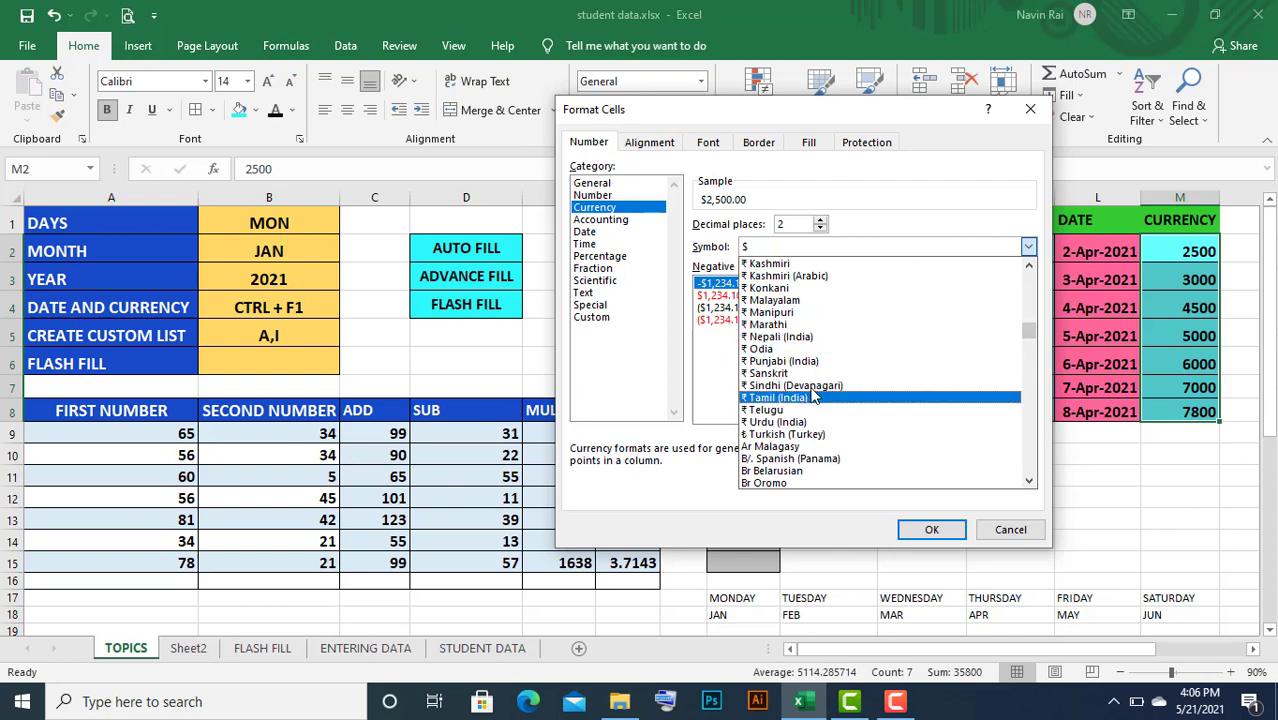
{"action": "scroll", "coordinate": [787, 335], "scroll_direction": "up", "scroll_amount": 2}
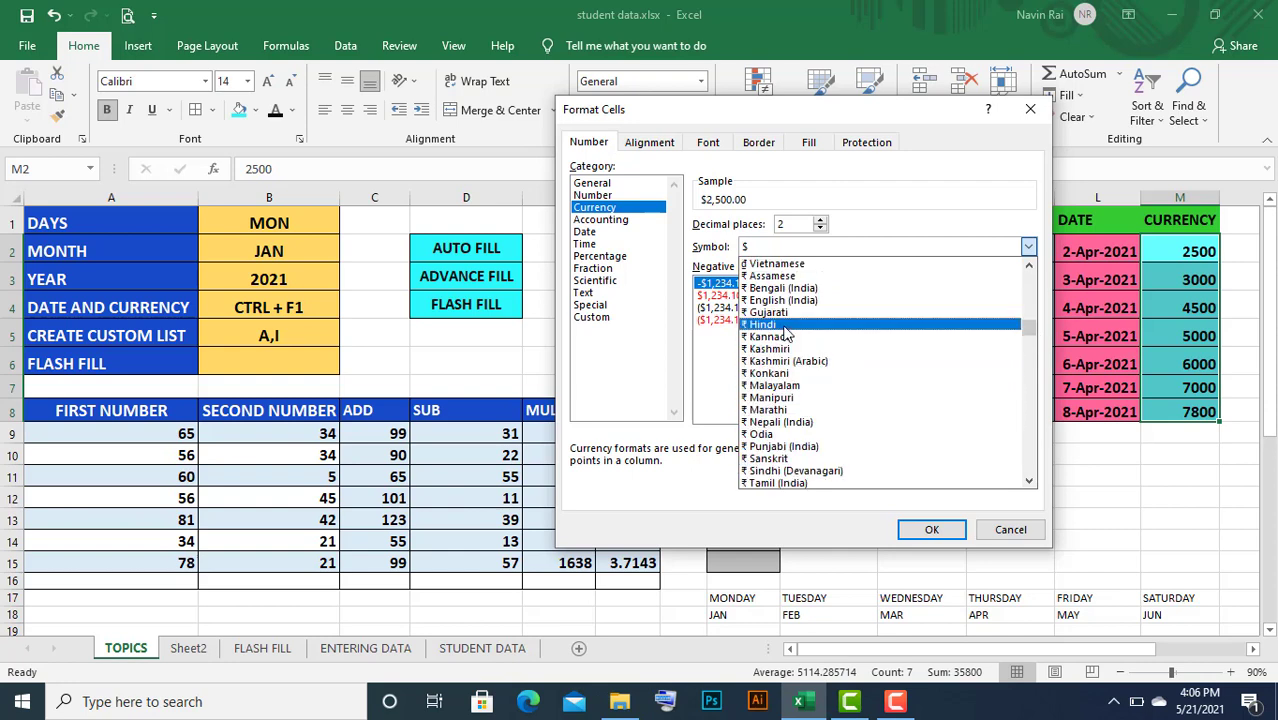
{"action": "left_click", "coordinate": [785, 327]}
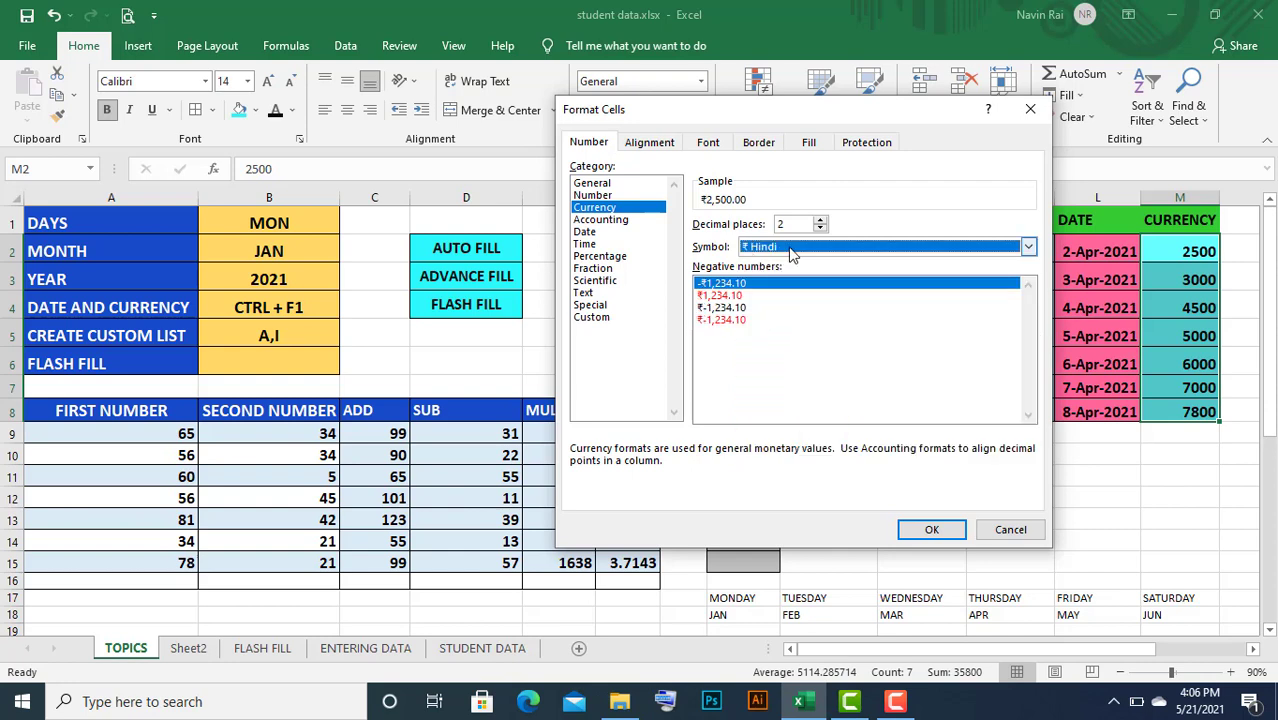
{"action": "left_click", "coordinate": [945, 533]}
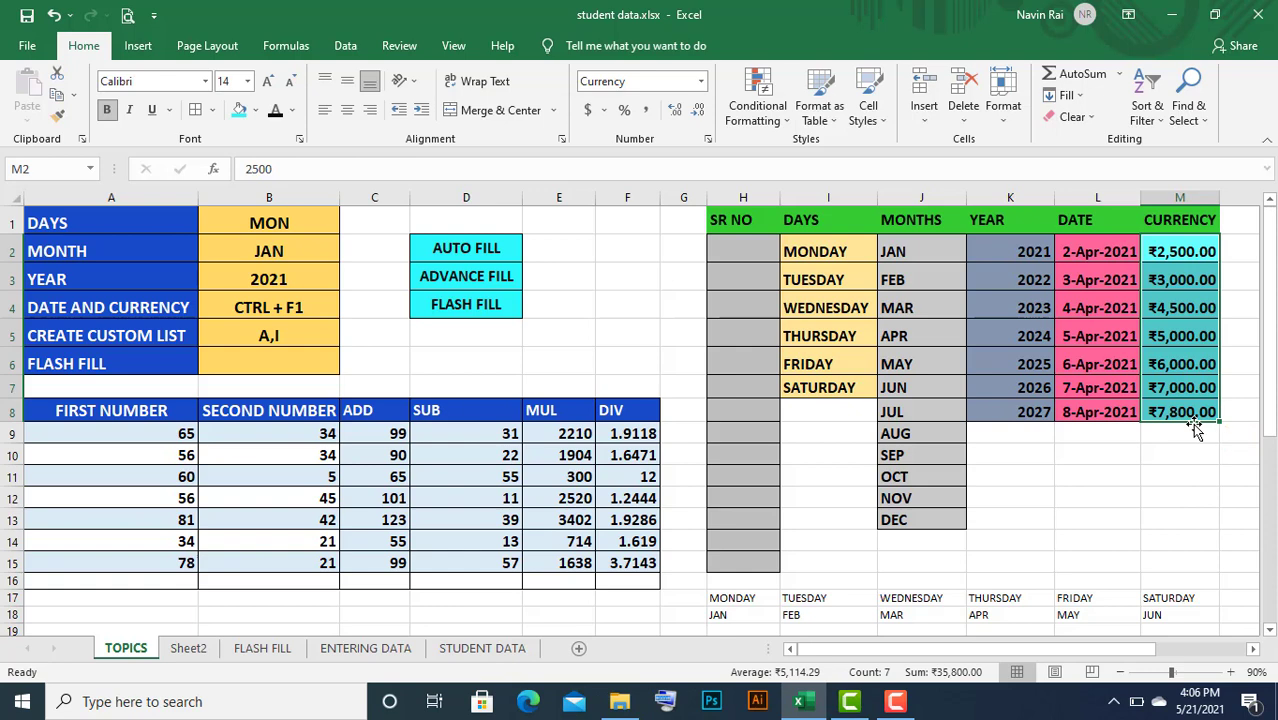
Set the decimal places of the currency amounts in M2:M8 to 0
{"action": "key", "text": "ctrl+1"}
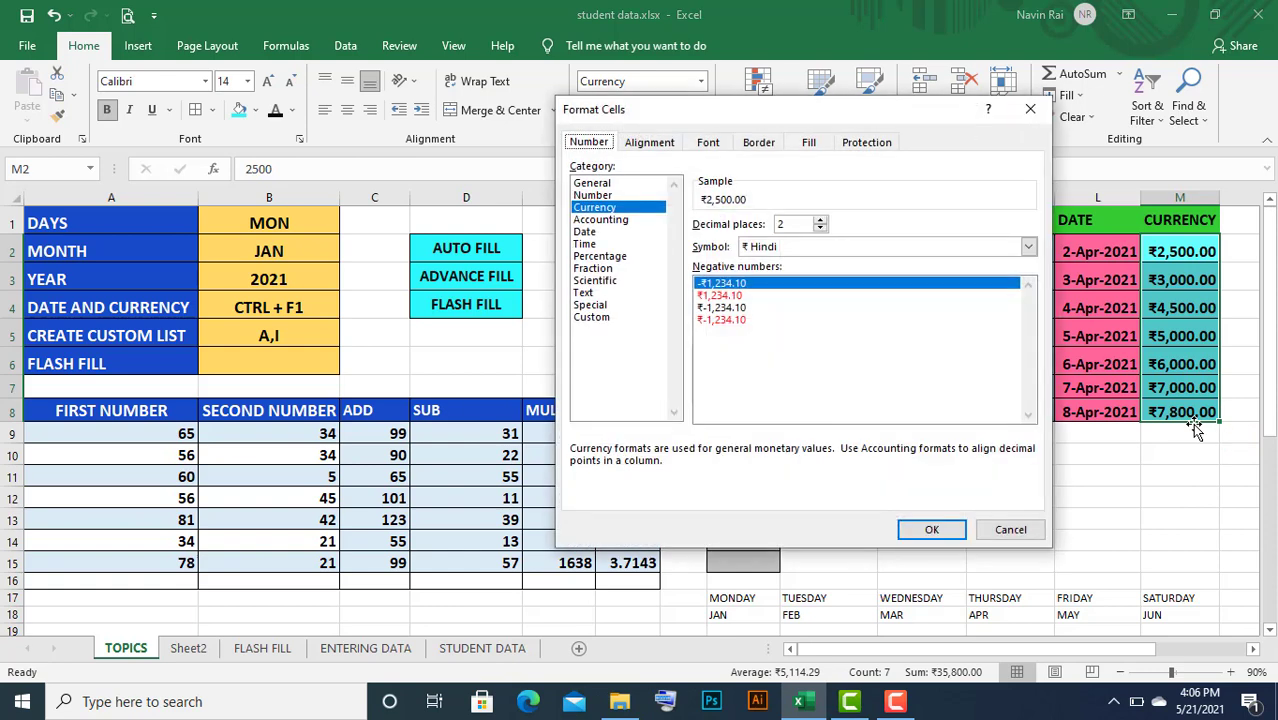
{"action": "double_click", "coordinate": [789, 229]}
{"action": "left_click", "coordinate": [820, 228]}
{"action": "left_click", "coordinate": [820, 228]}
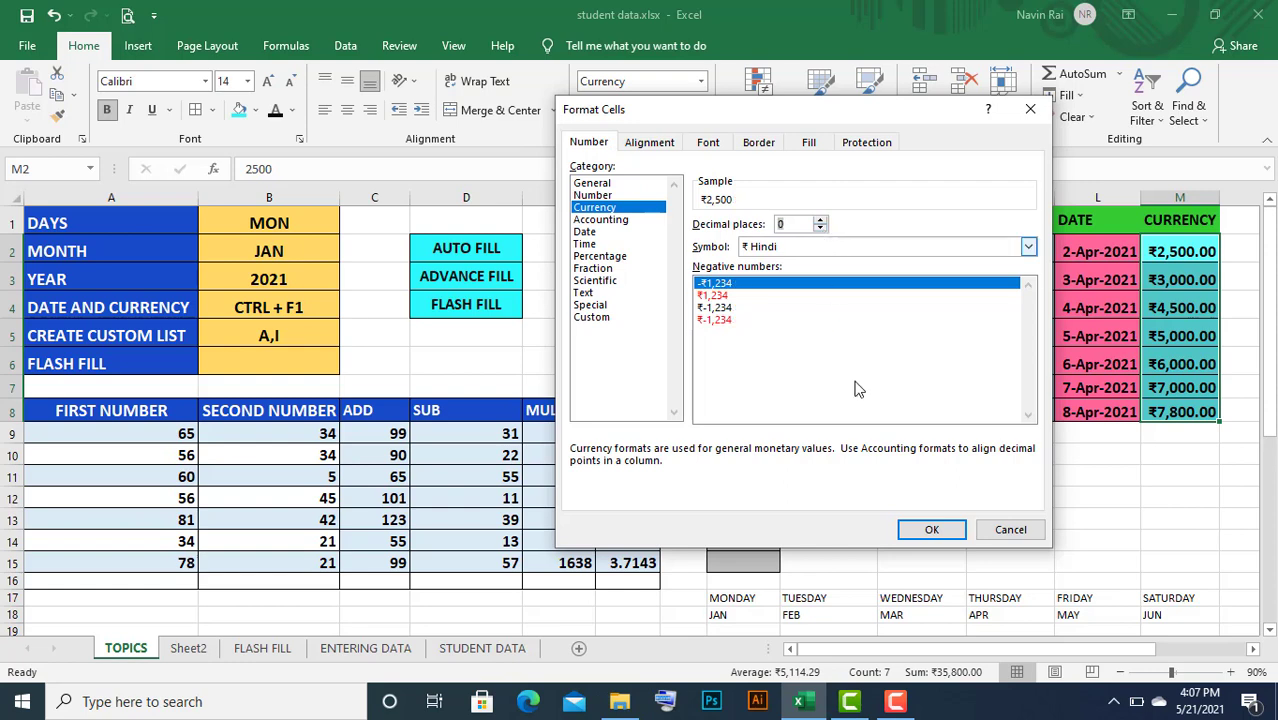
{"action": "left_click", "coordinate": [931, 530]}
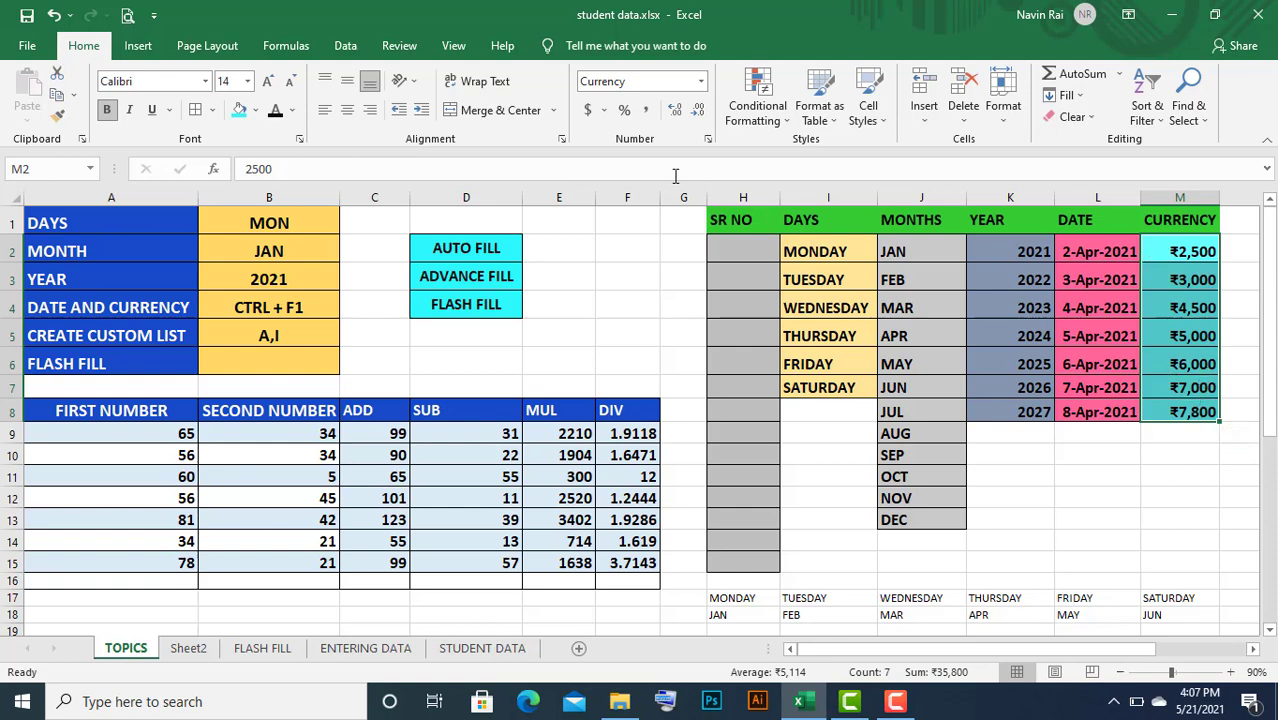
Increase the decimals of M2:M8 by two places and decrease them back to none
{"action": "left_click", "coordinate": [678, 116]}
{"action": "left_click", "coordinate": [678, 116]}
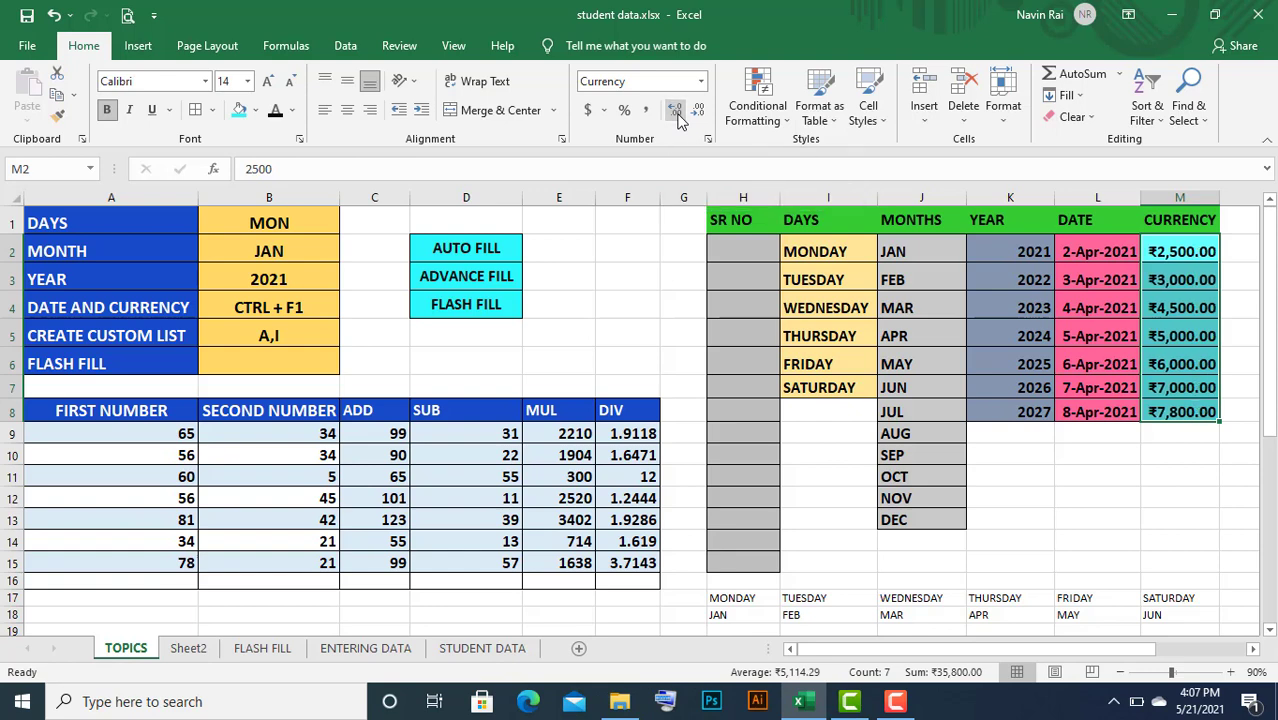
{"action": "left_click", "coordinate": [700, 117]}
{"action": "left_click", "coordinate": [700, 117]}
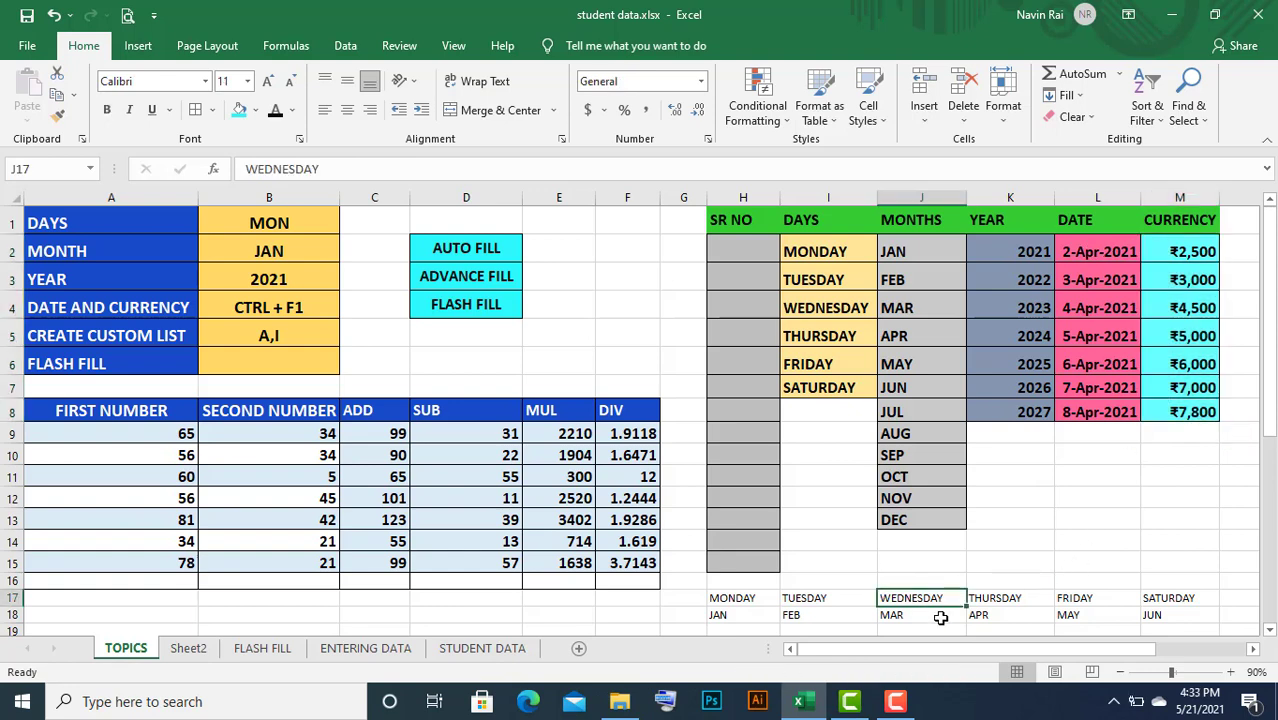
Go to the FLASH FILL sheet and review the CLASS column entries in E4:E17
{"action": "left_click", "coordinate": [485, 304]}
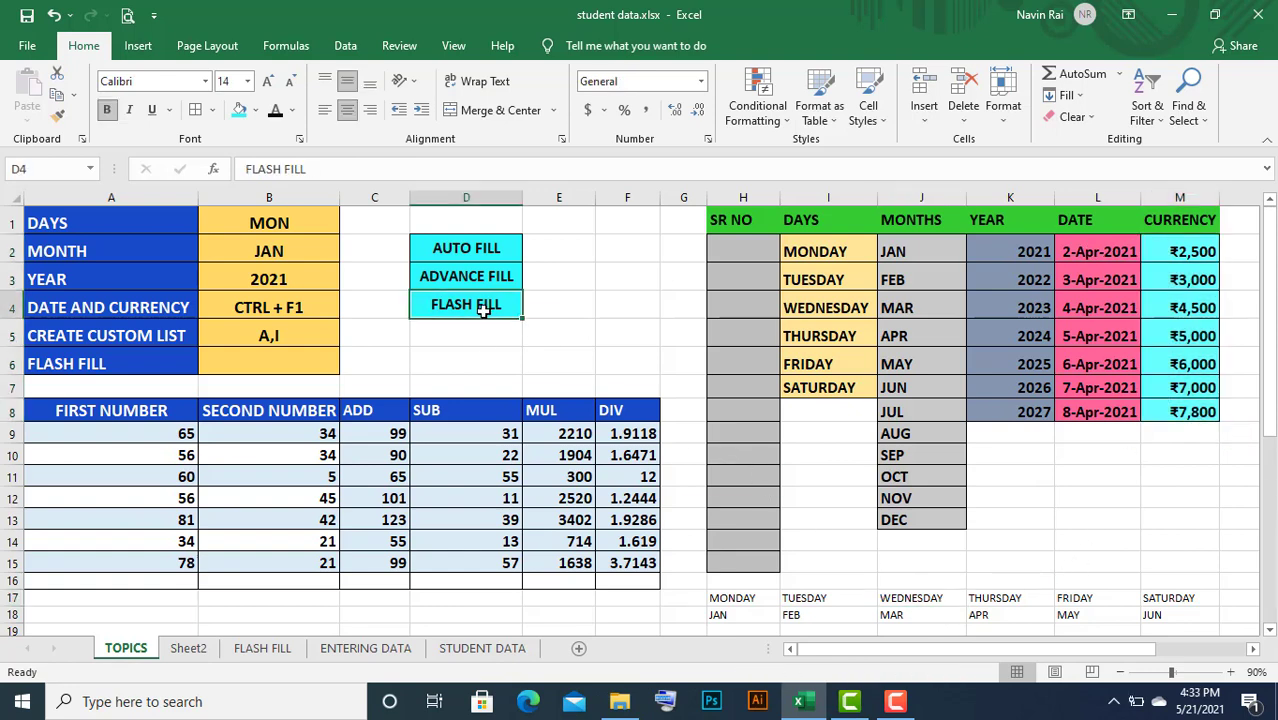
{"action": "left_click", "coordinate": [263, 648]}
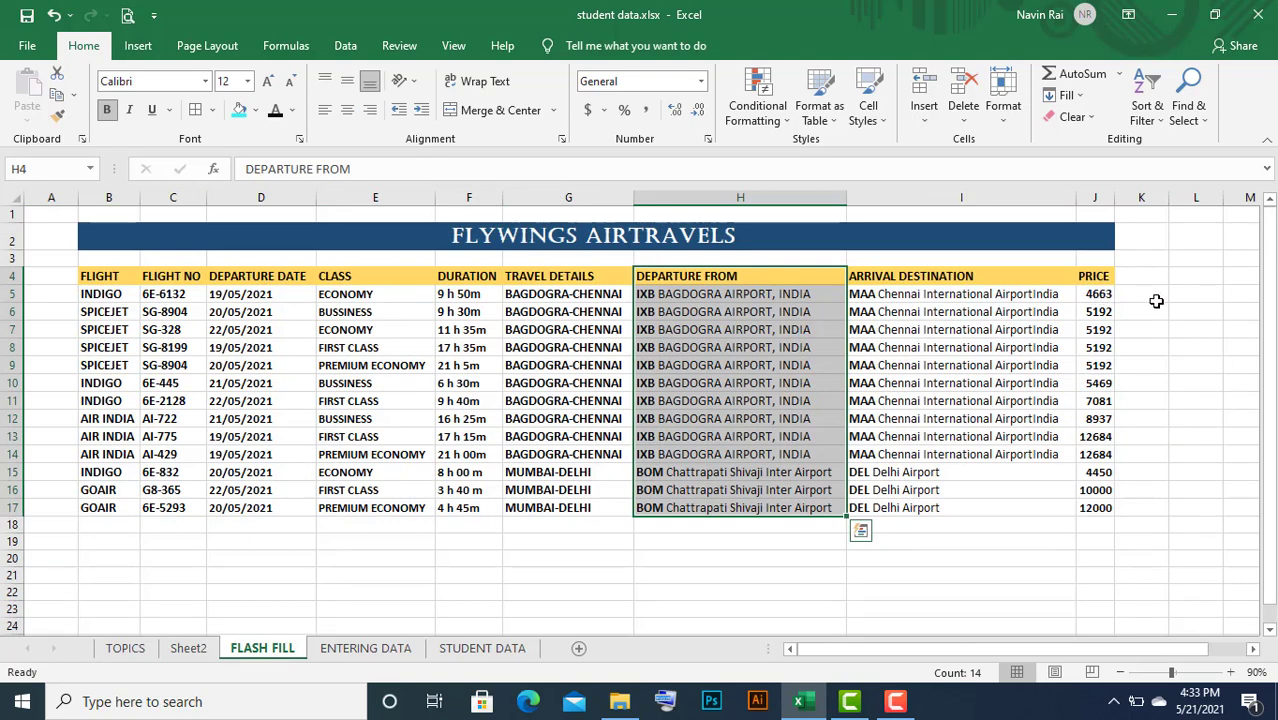
{"action": "left_click", "coordinate": [352, 295]}
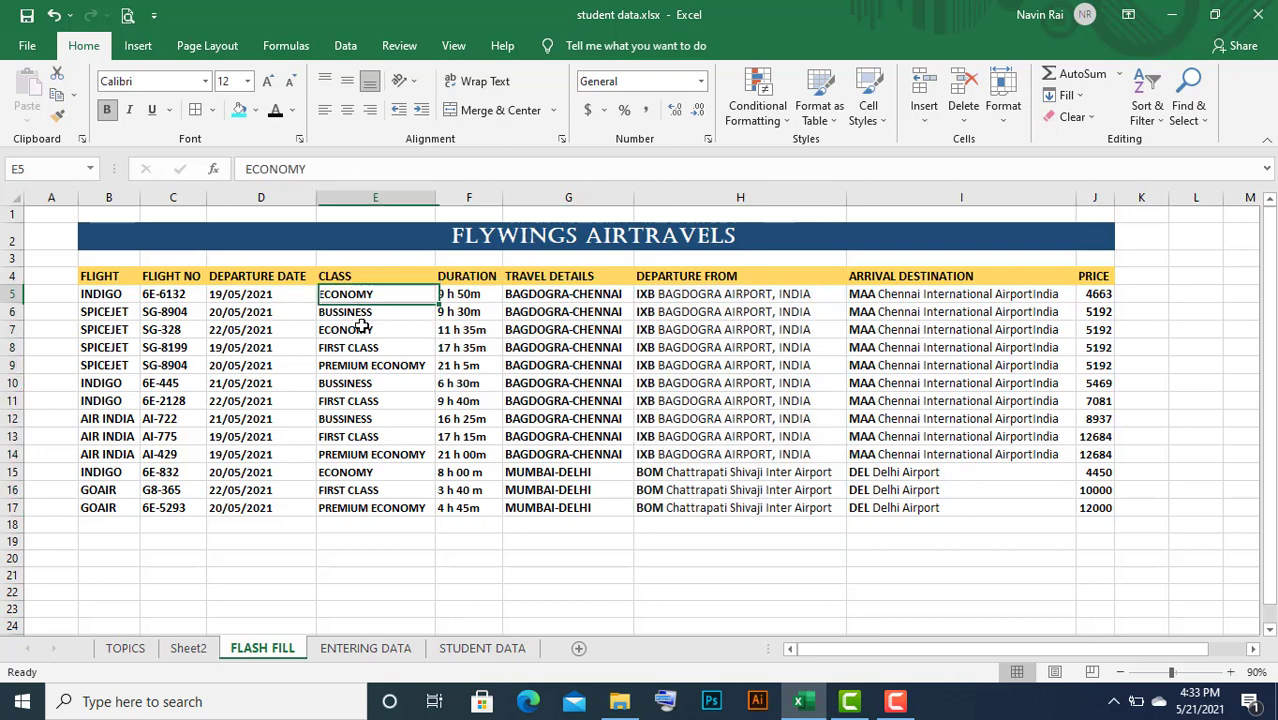
{"action": "left_click_drag", "start_coordinate": [361, 325], "coordinate": [385, 499]}
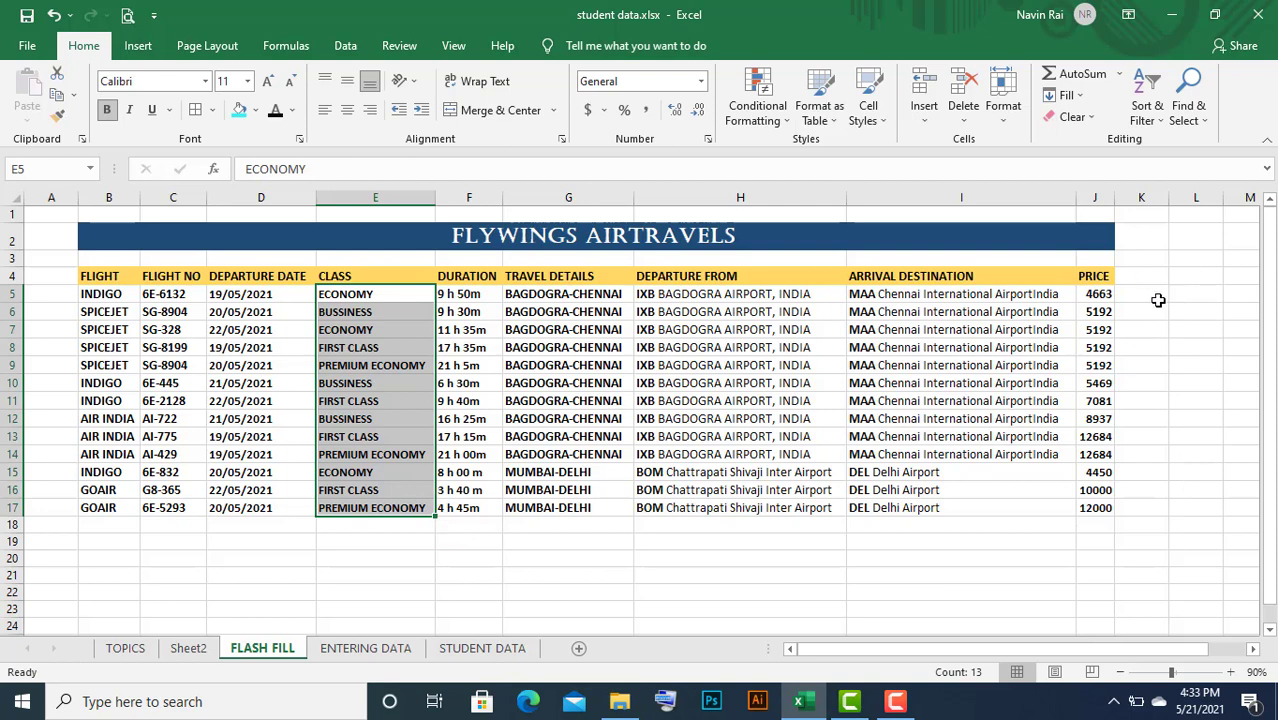
{"action": "left_click", "coordinate": [1159, 296]}
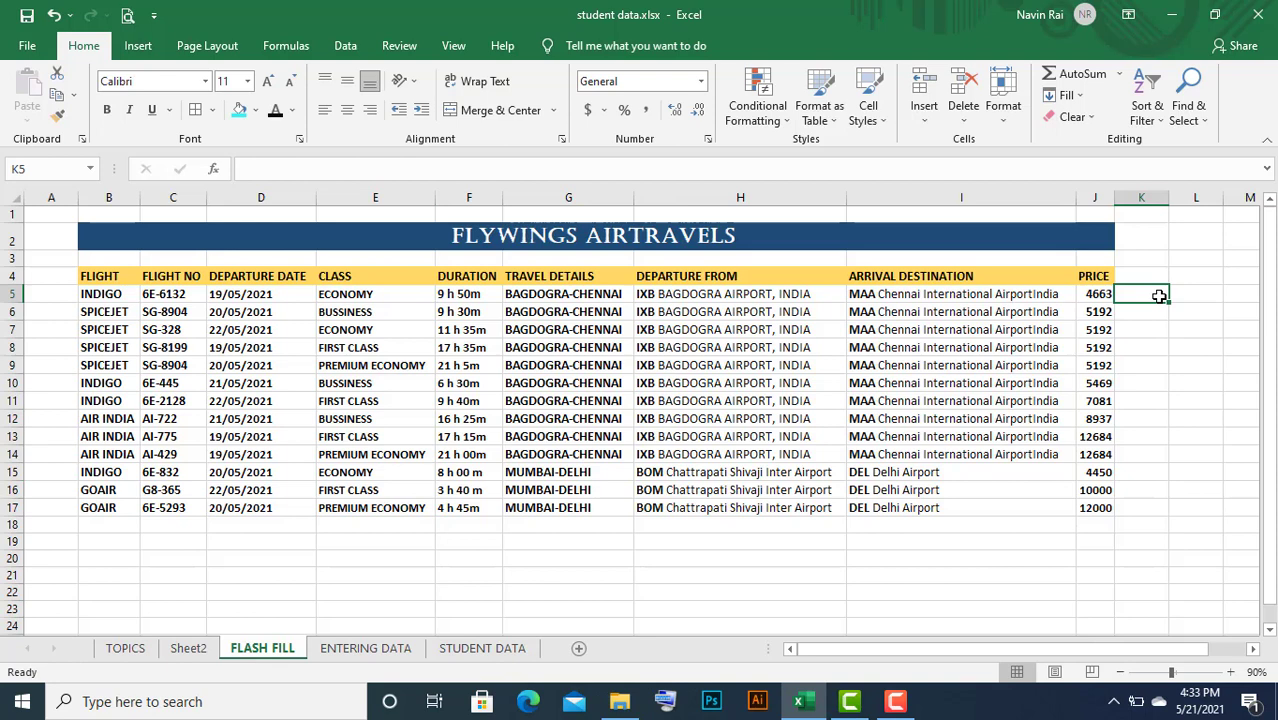
{"action": "left_click_drag", "start_coordinate": [345, 284], "coordinate": [376, 507]}
{"action": "left_click", "coordinate": [1189, 276]}
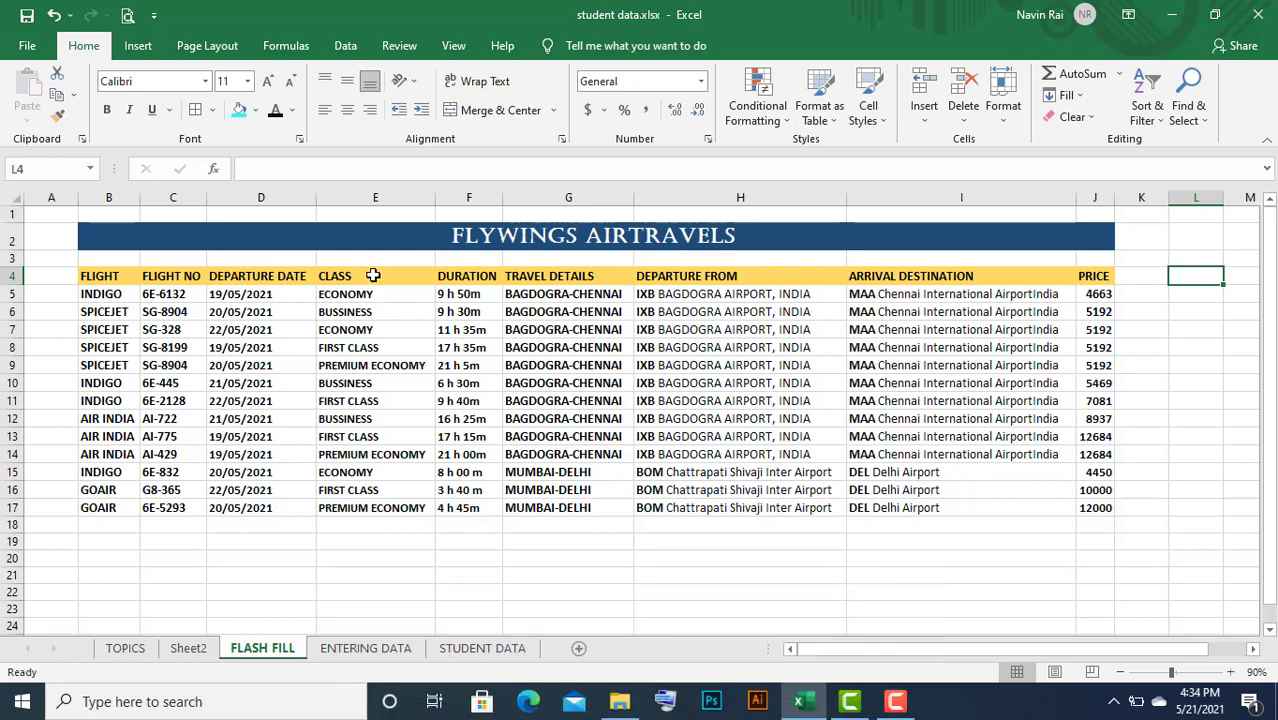
{"action": "left_click_drag", "start_coordinate": [371, 276], "coordinate": [398, 505]}
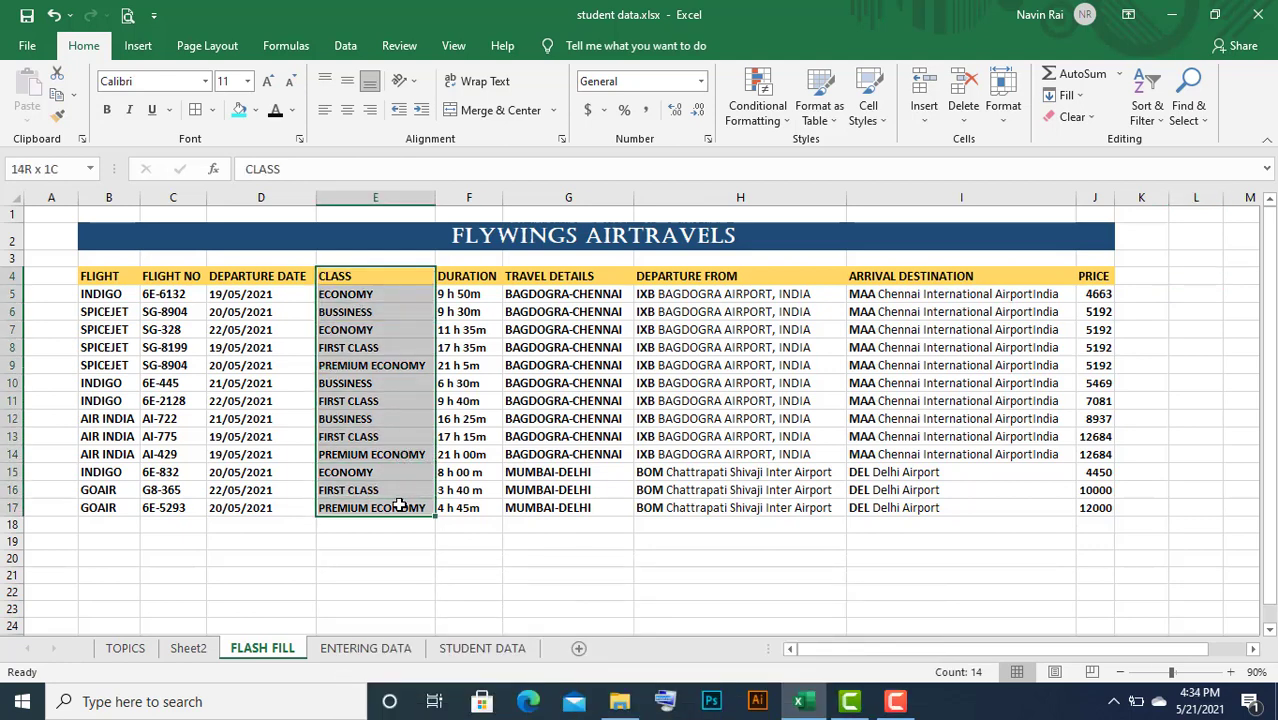
Enter ECONOMY in K5 and BUSSINESS in K6, and flash fill the remaining classes down to K17
{"action": "left_click", "coordinate": [1184, 277]}
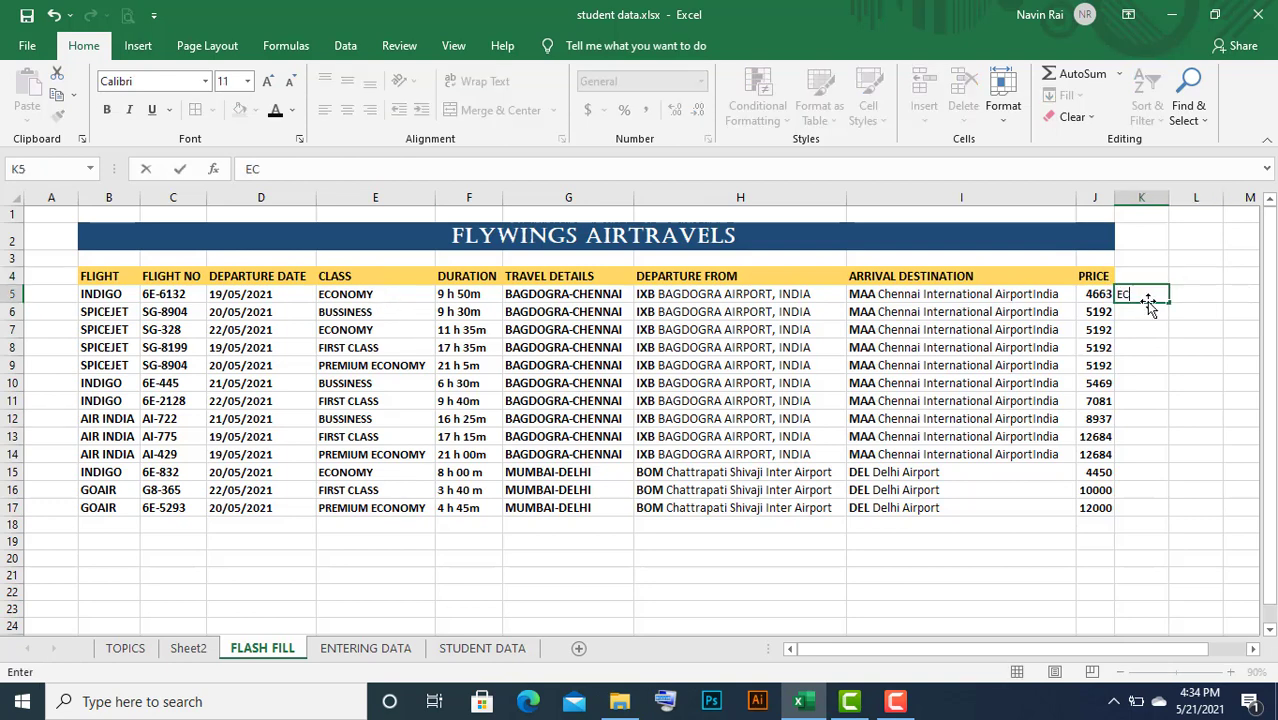
{"action": "key", "text": "Return"}
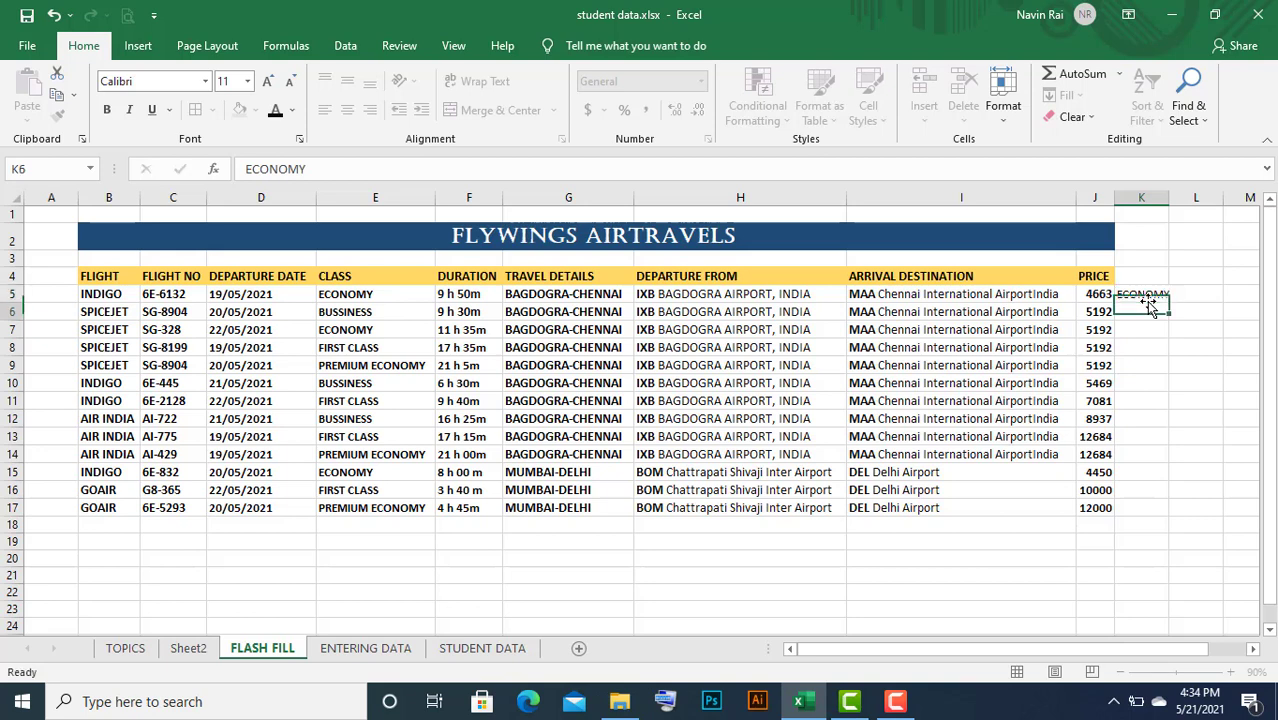
{"action": "type", "text": "BUSSINESS"}
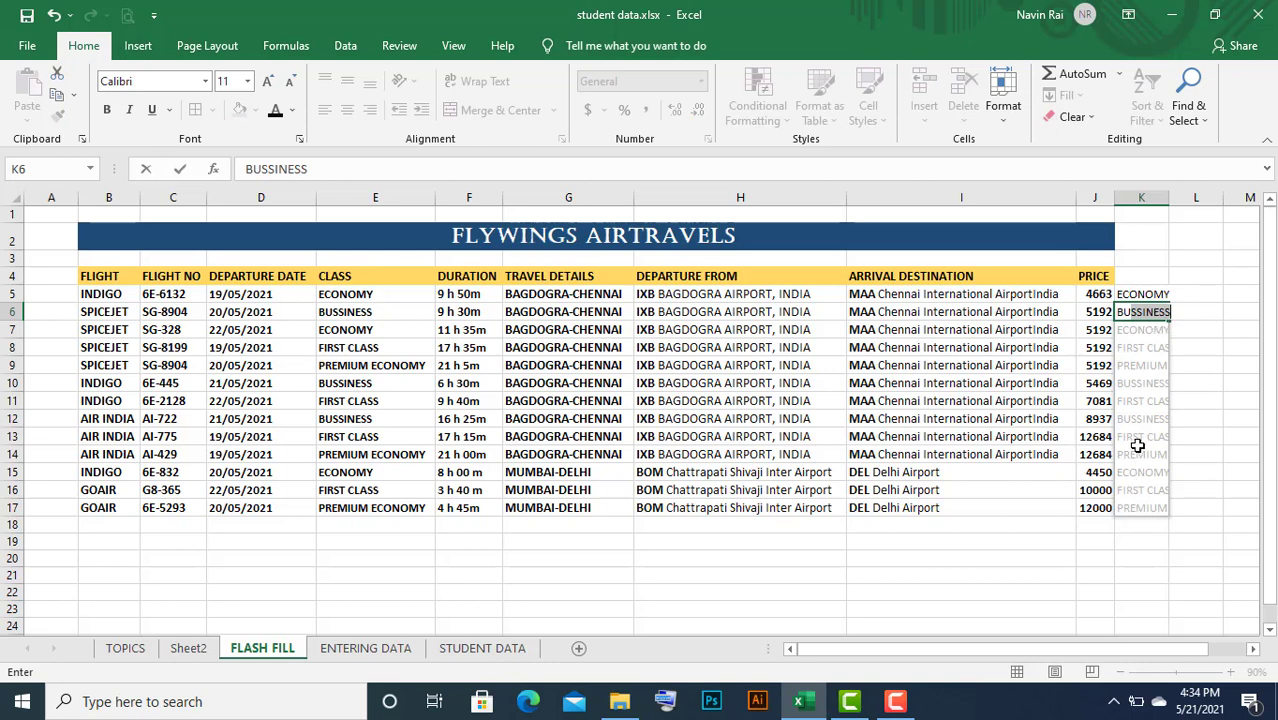
{"action": "key", "text": "Return"}
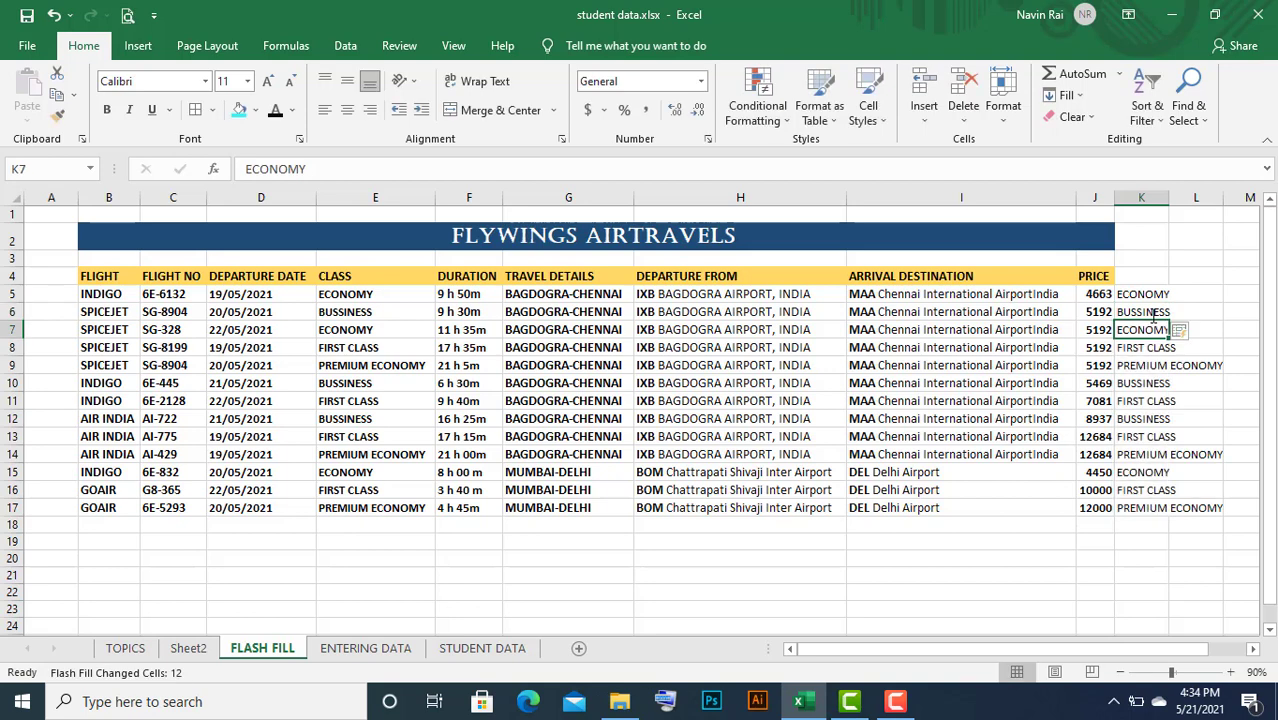
Widen column K and clear the class values from K5:K17
{"action": "left_click_drag", "start_coordinate": [1168, 201], "coordinate": [1201, 208]}
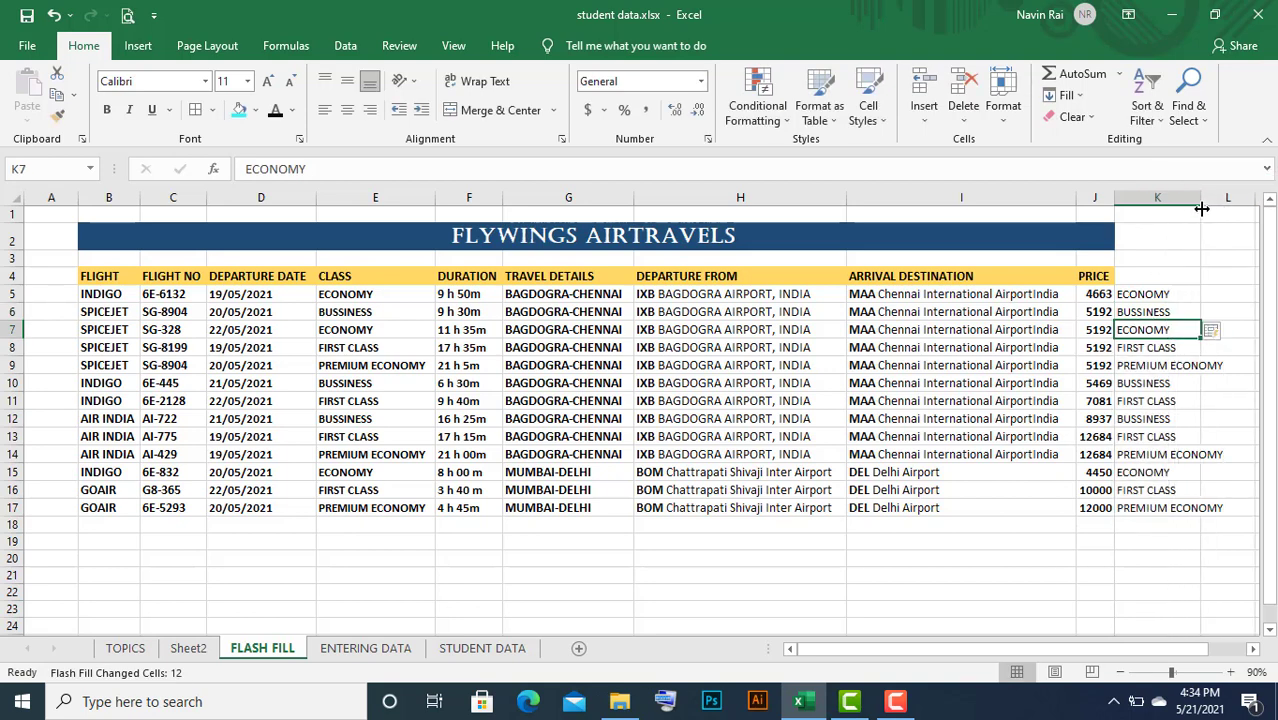
{"action": "left_click_drag", "start_coordinate": [1163, 296], "coordinate": [1193, 508]}
{"action": "key", "text": "Delete"}
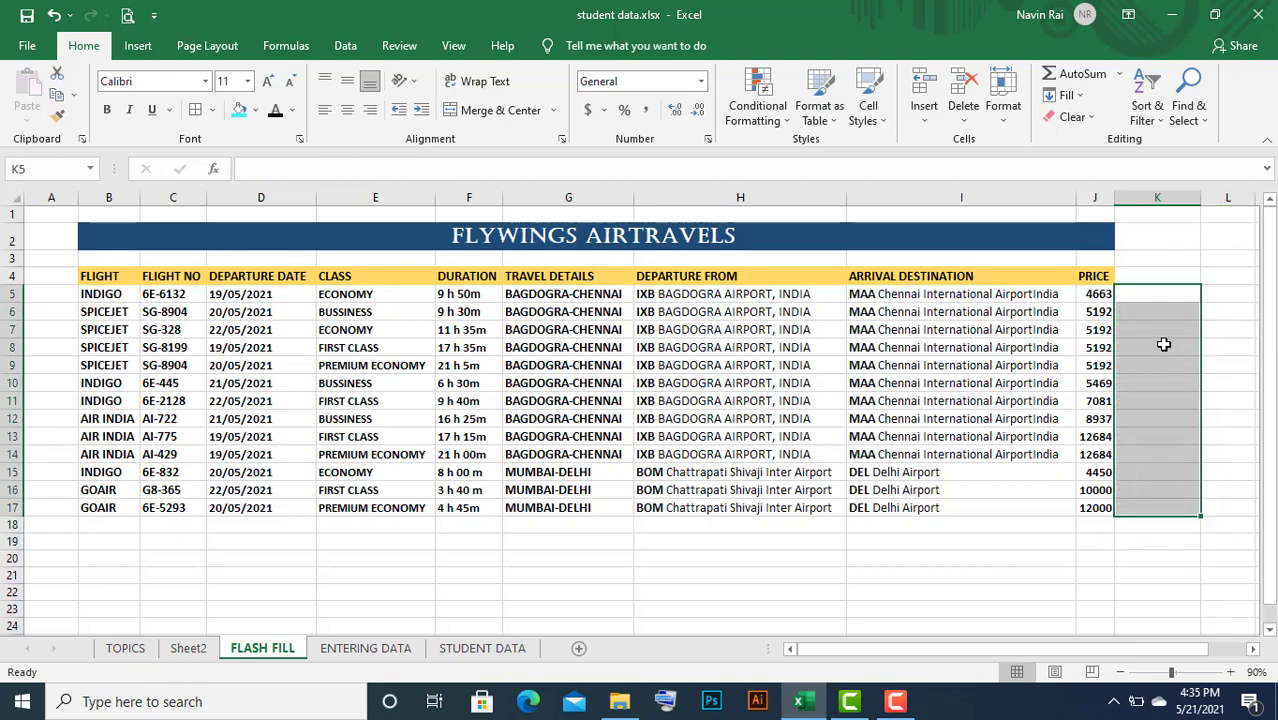
Flash fill the flight names down K5:K17 from the samples INDIGO in K5 and SPICEJET in K6, and clear the range
{"action": "left_click", "coordinate": [1159, 295]}
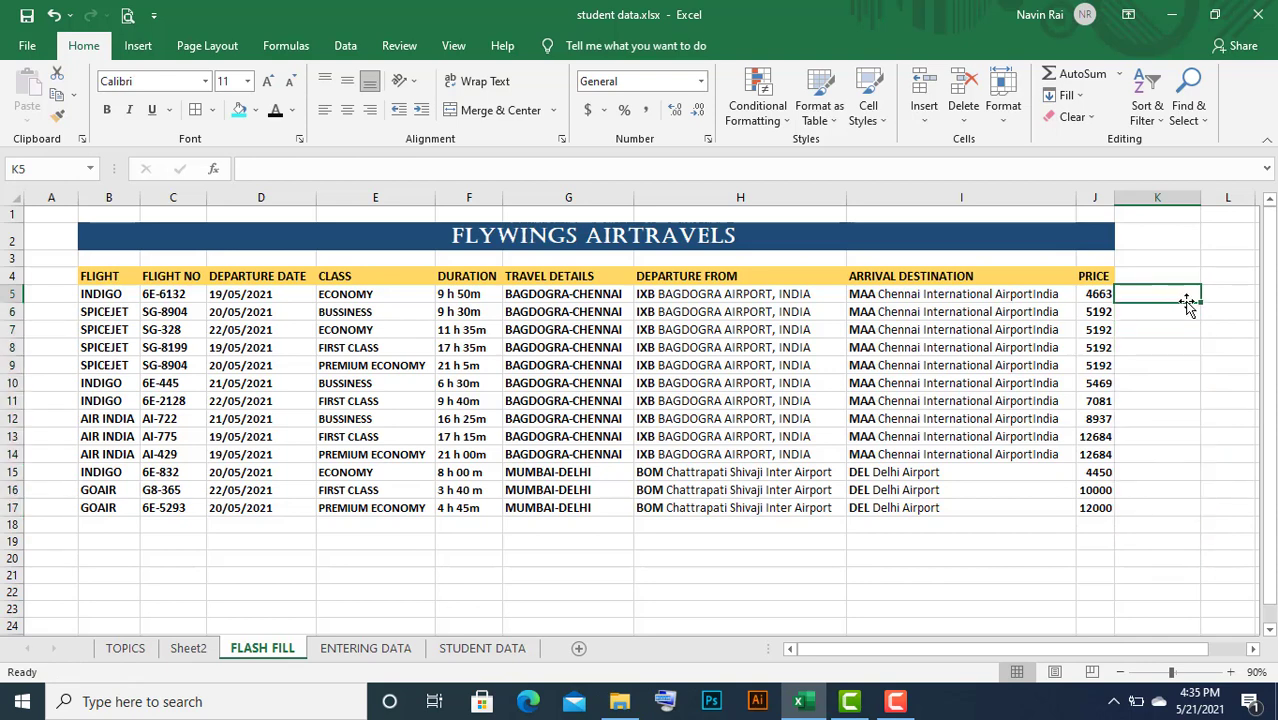
{"action": "type", "text": "INDIGO"}
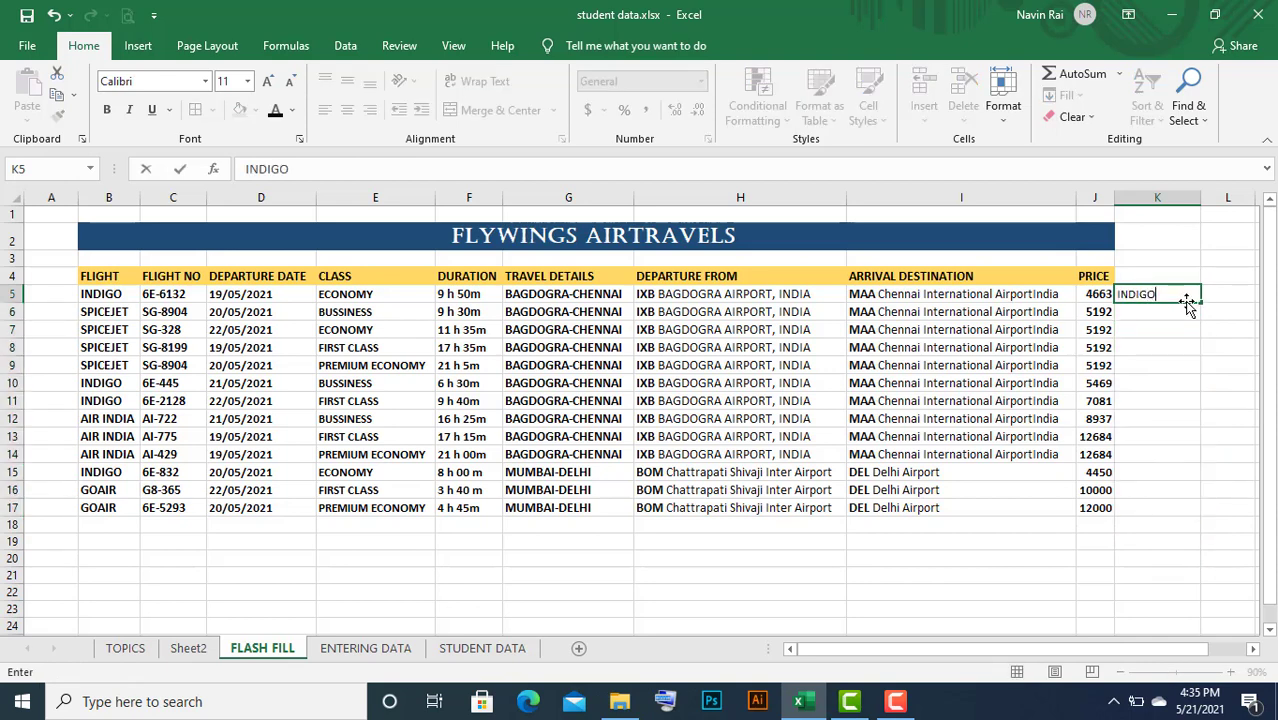
{"action": "key", "text": "Return"}
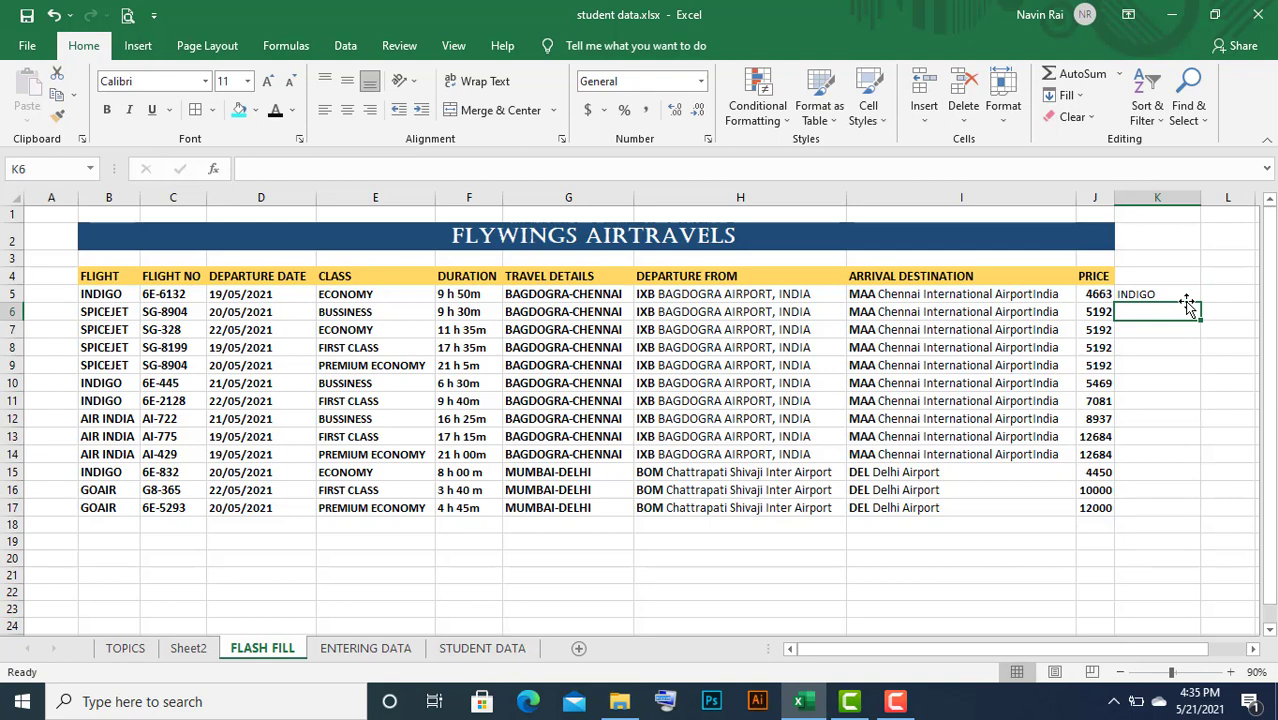
{"action": "type", "text": "SPICEJET"}
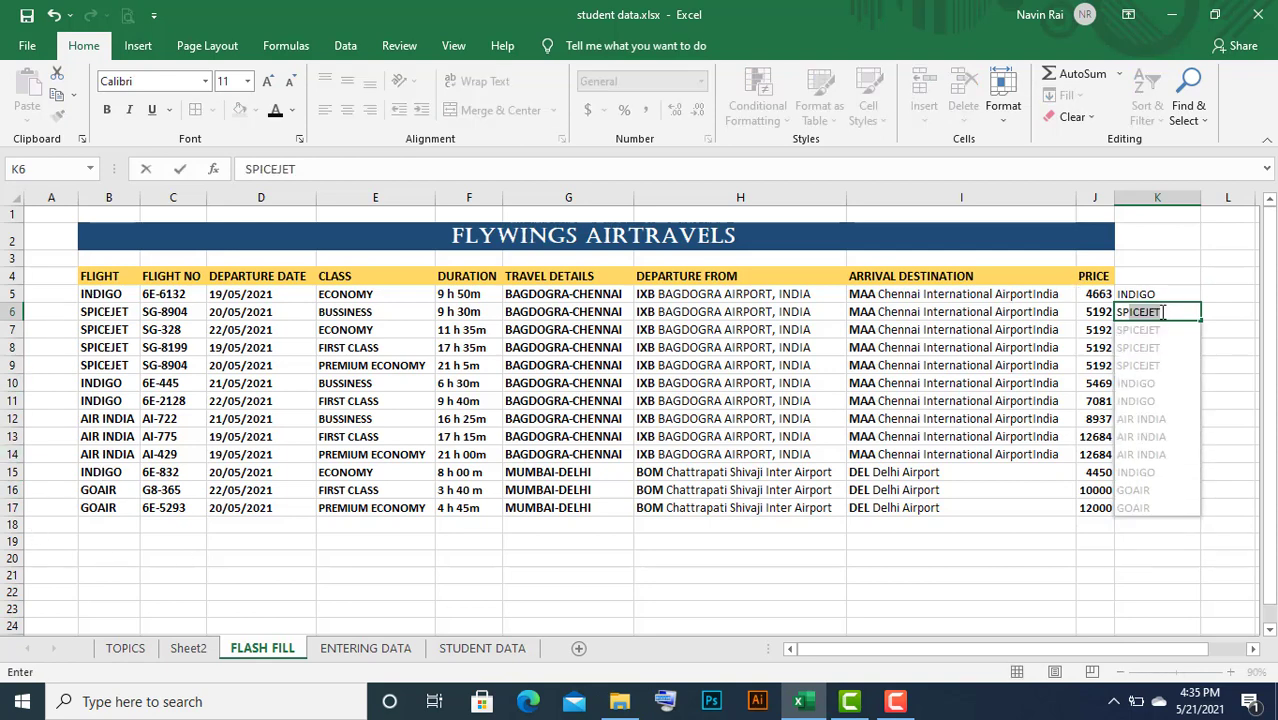
{"action": "key", "text": "Return"}
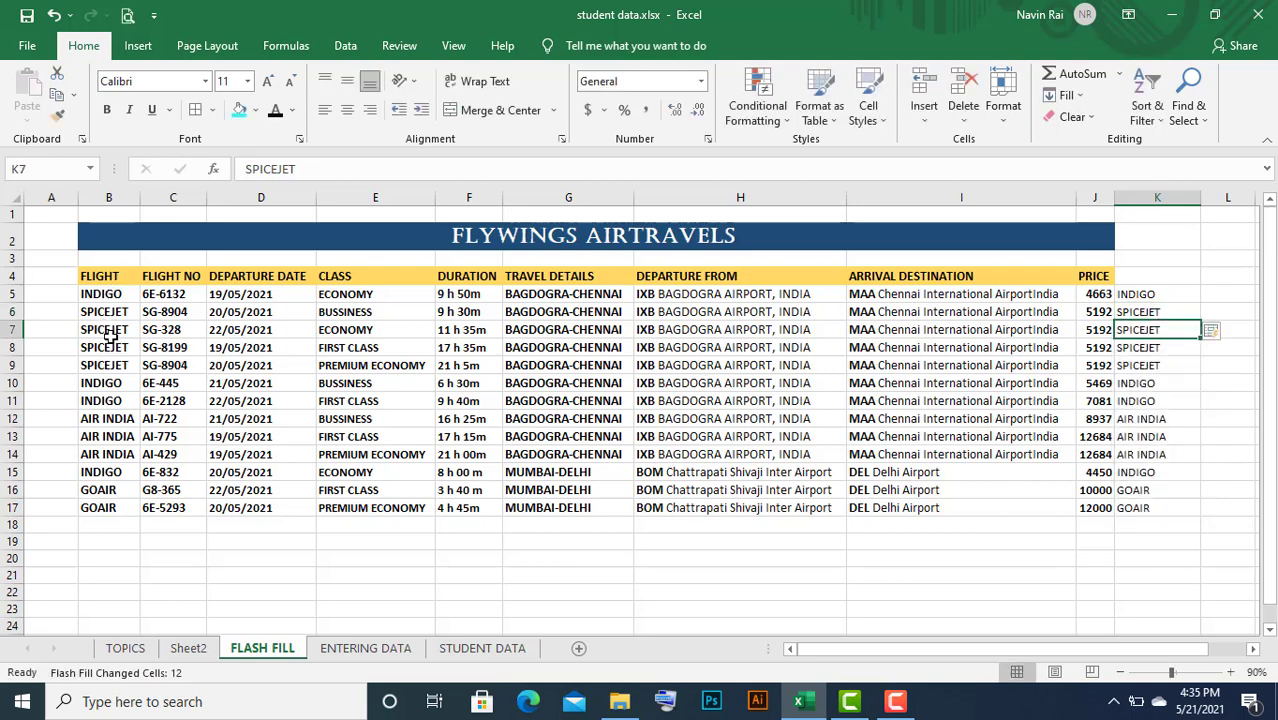
{"action": "left_click_drag", "start_coordinate": [1163, 296], "coordinate": [1172, 504]}
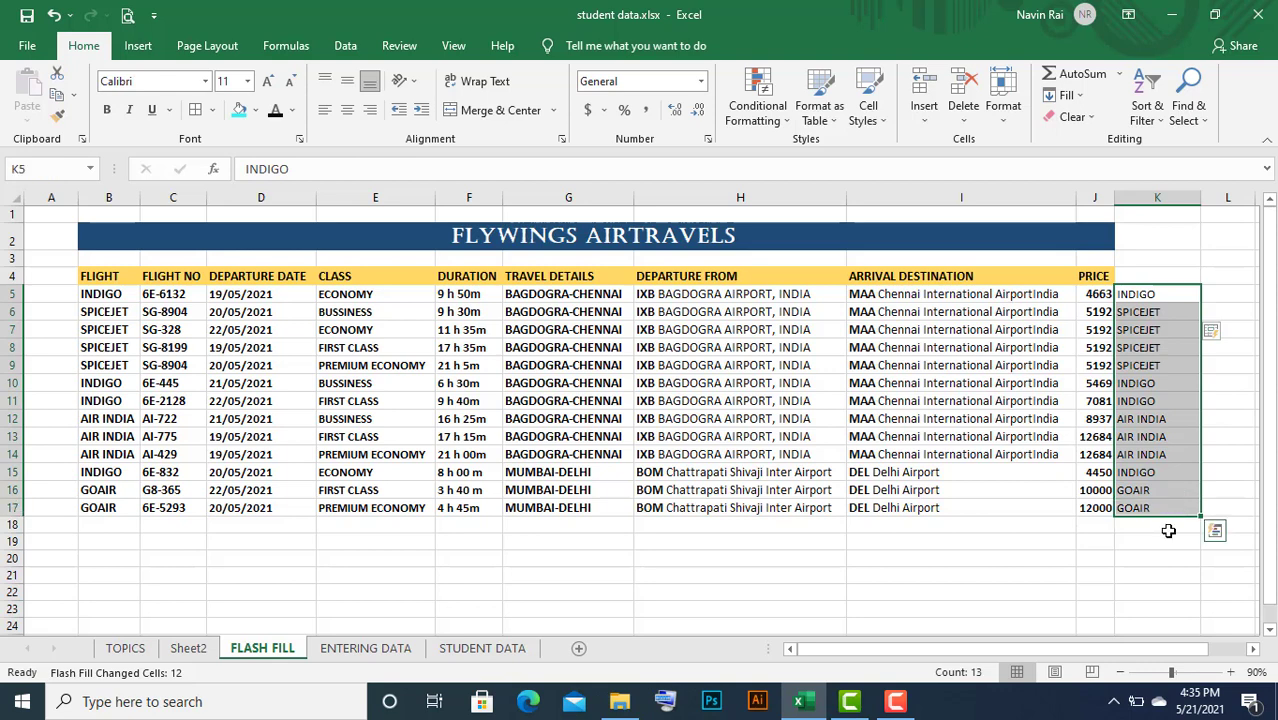
{"action": "key", "text": "Delete"}
{"action": "left_click_drag", "start_coordinate": [1147, 297], "coordinate": [1105, 436]}
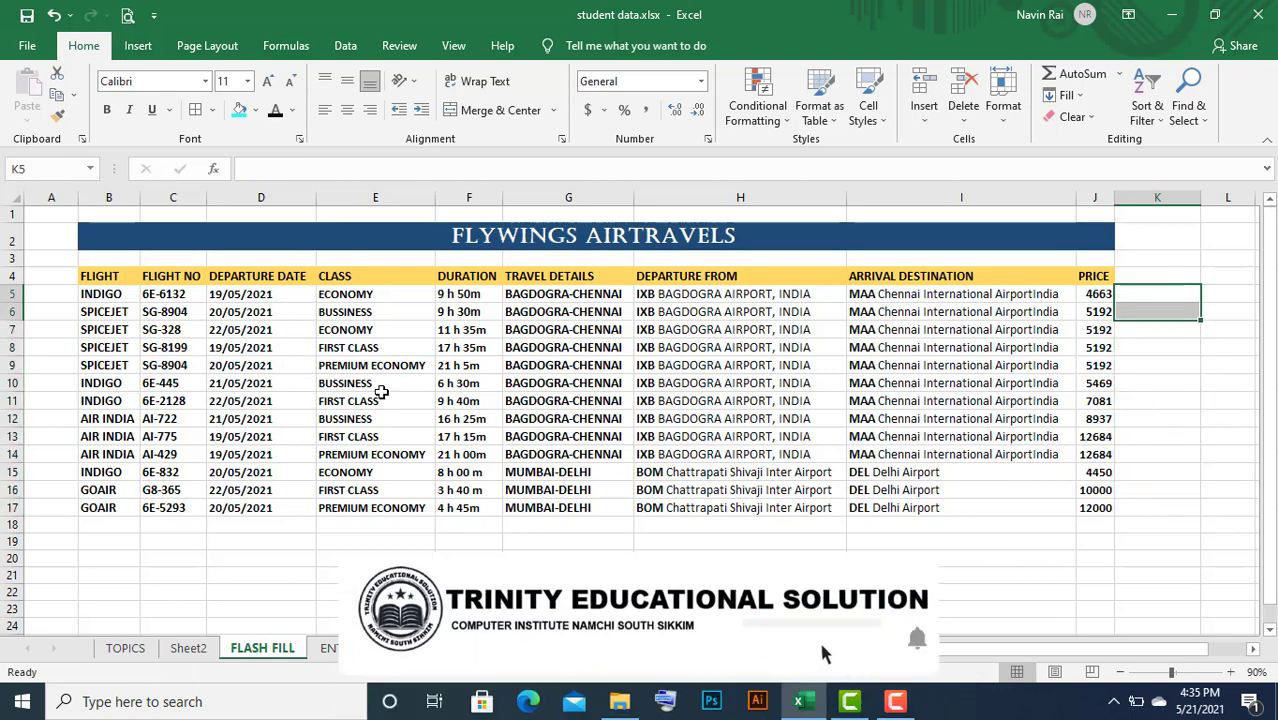
Flash fill the FLIGHT NO prefixes down K5:K17 from the samples 6E in K5 and SG in K6, and clear the range
{"action": "left_click_drag", "start_coordinate": [150, 278], "coordinate": [171, 508]}
{"action": "left_click", "coordinate": [168, 293]}
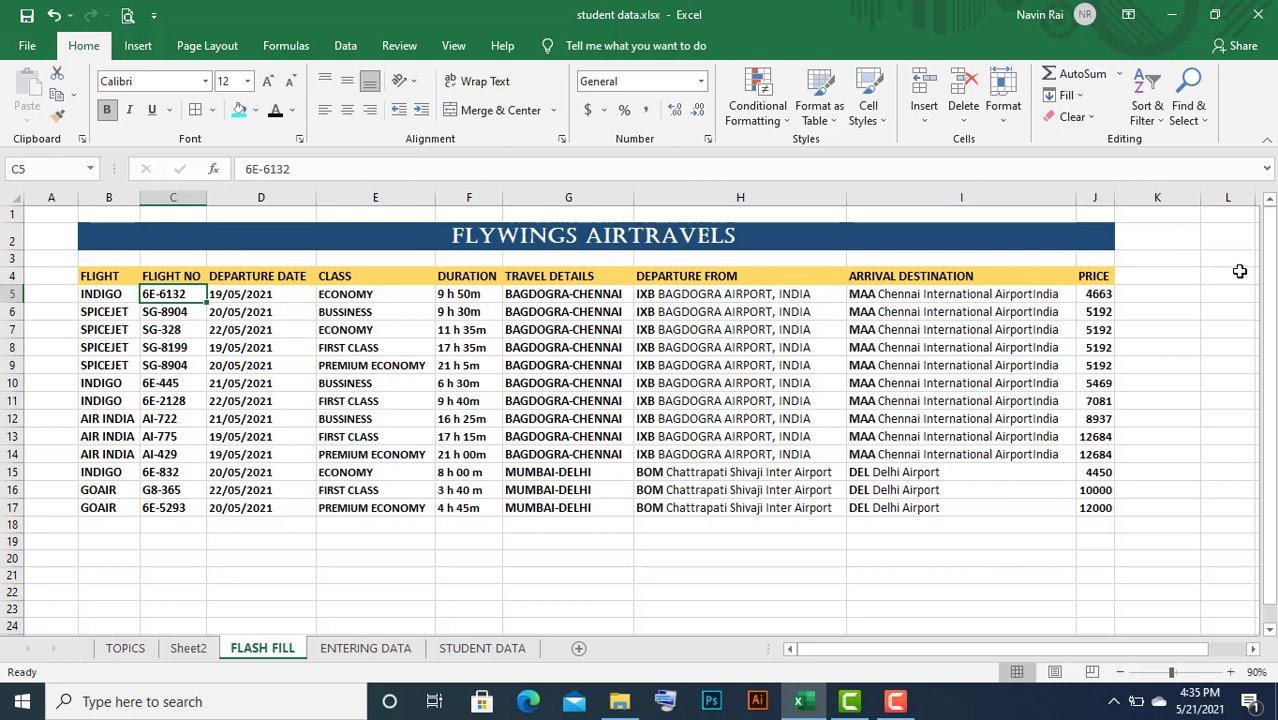
{"action": "left_click", "coordinate": [1183, 297]}
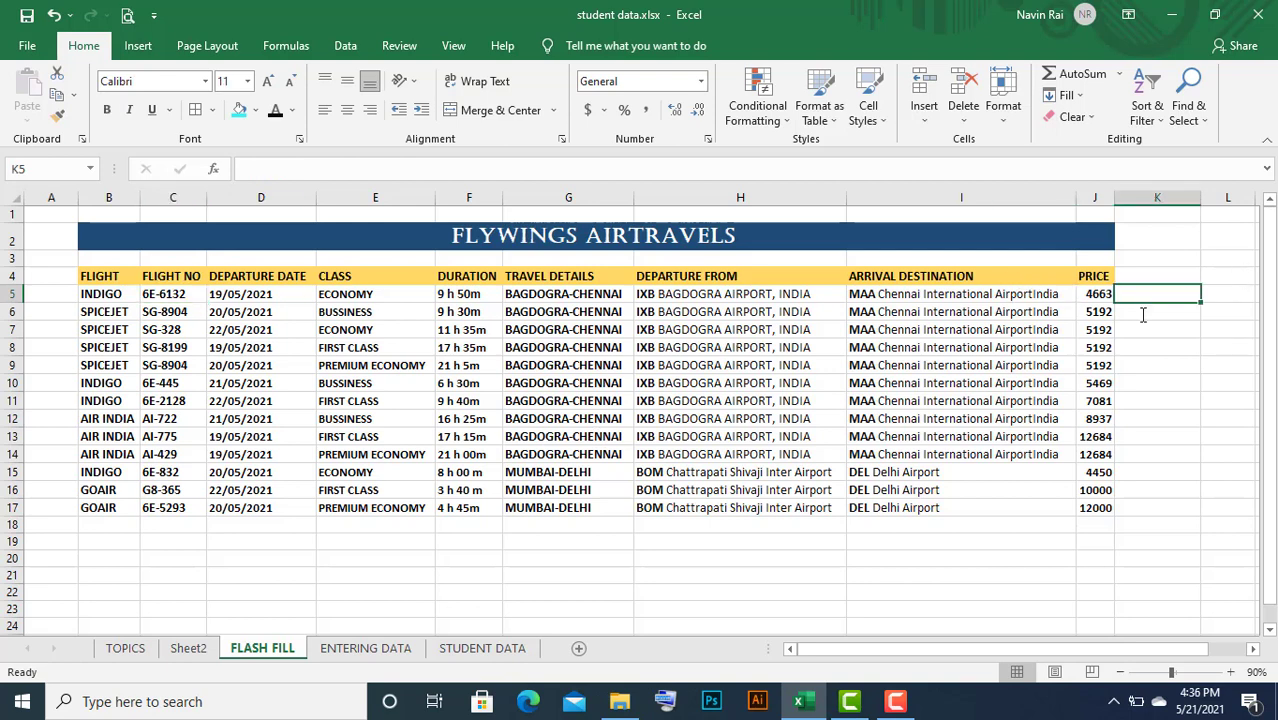
{"action": "type", "text": "6E"}
{"action": "key", "text": "Return"}
{"action": "type", "text": "SG"}
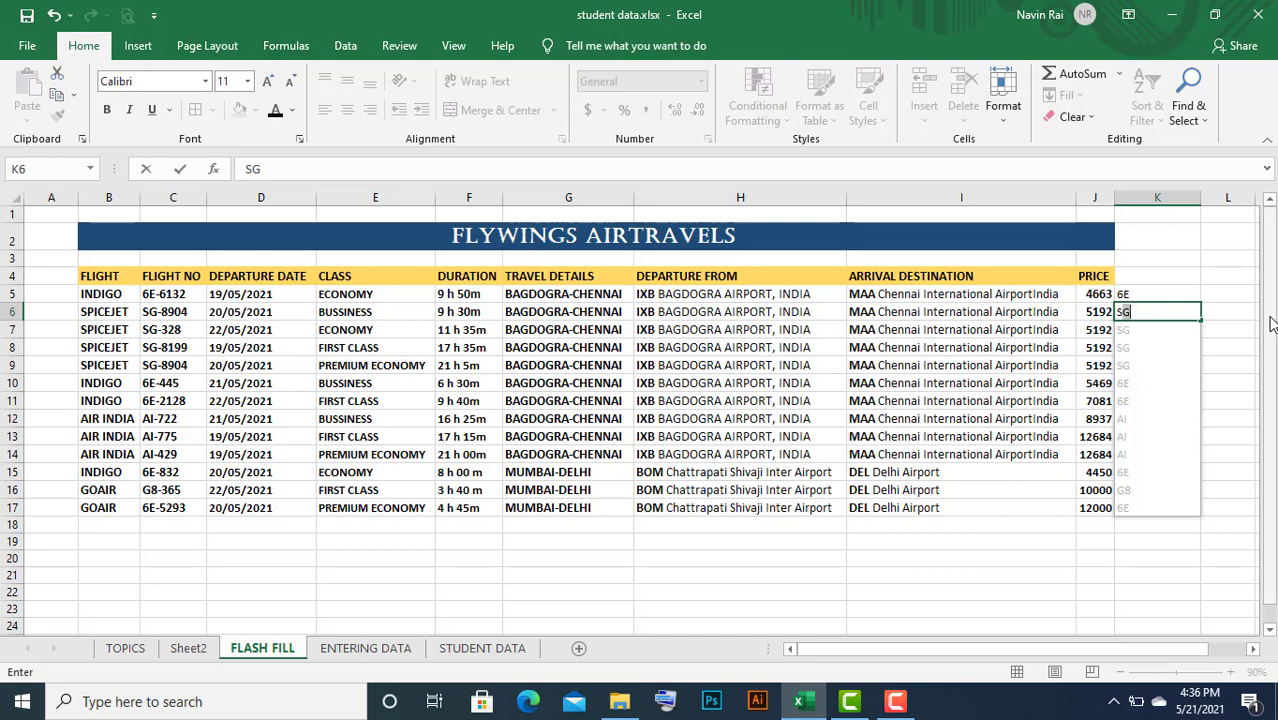
{"action": "key", "text": "Return"}
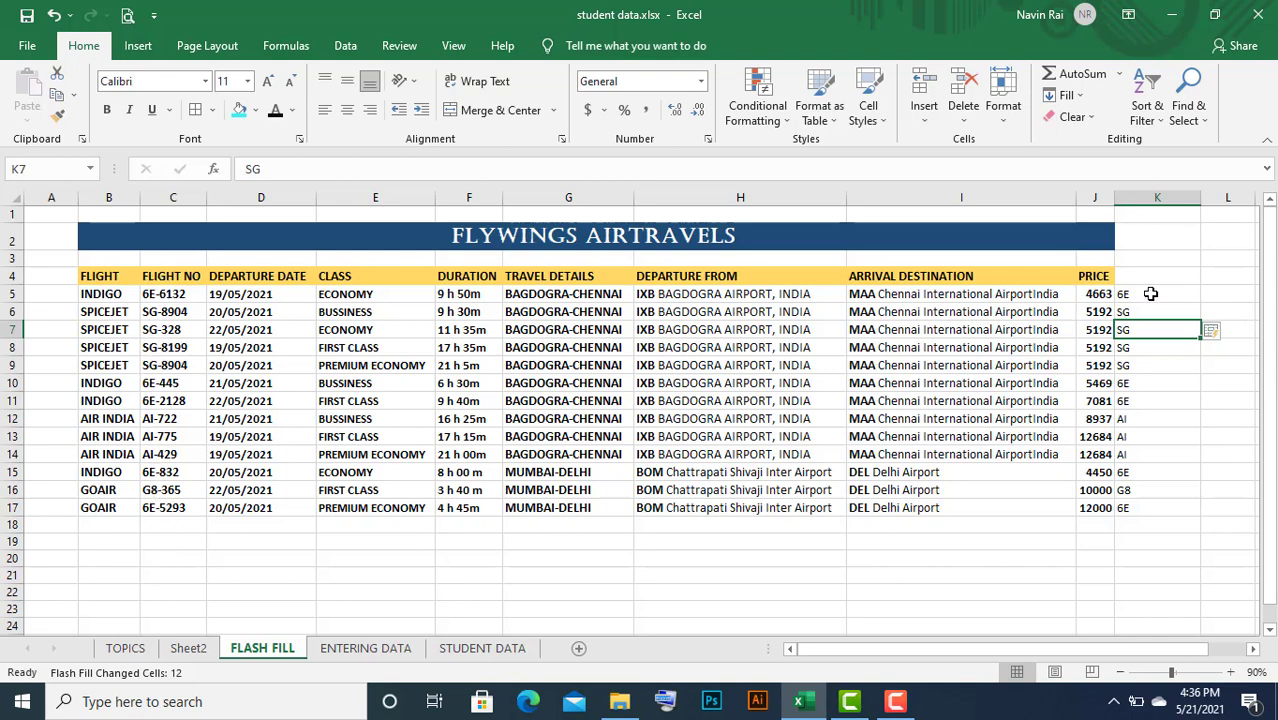
{"action": "left_click_drag", "start_coordinate": [1151, 293], "coordinate": [1152, 508]}
{"action": "key", "text": "Delete"}
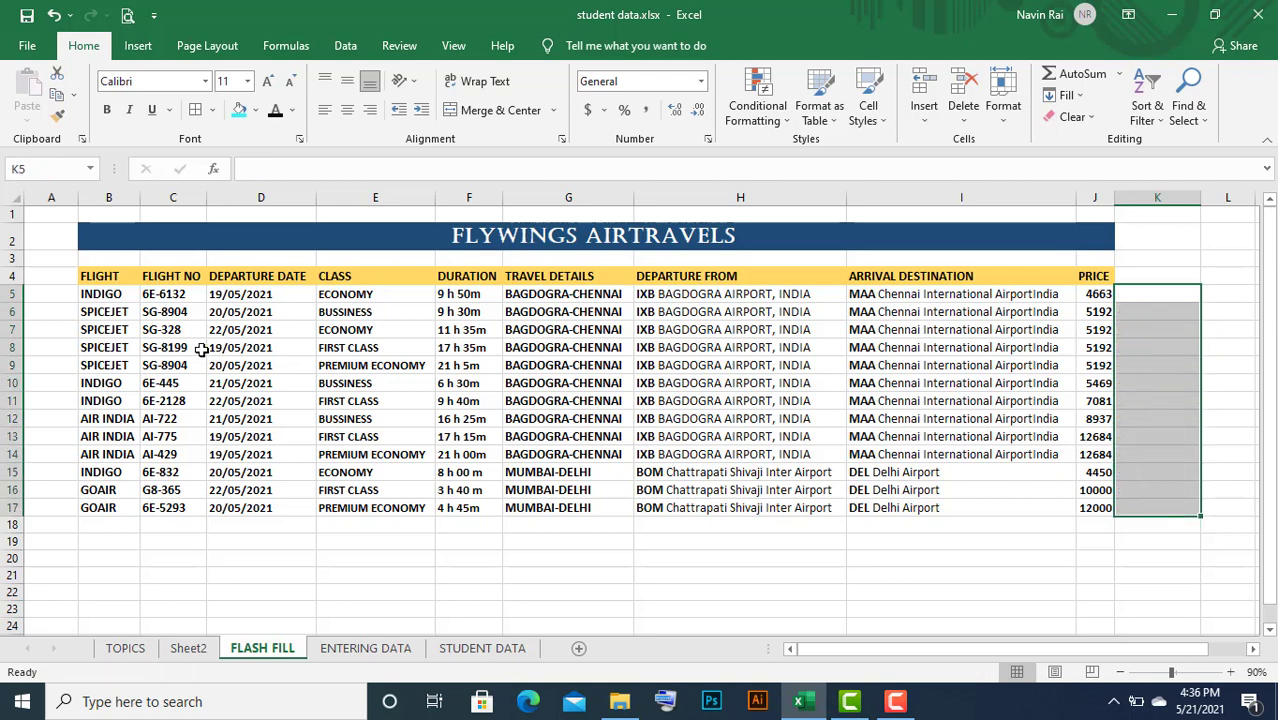
Flash fill the numeric part of FLIGHT NO down K5:K17 from the samples 6132 and 8904, and clear the range
{"action": "left_click", "coordinate": [176, 293]}
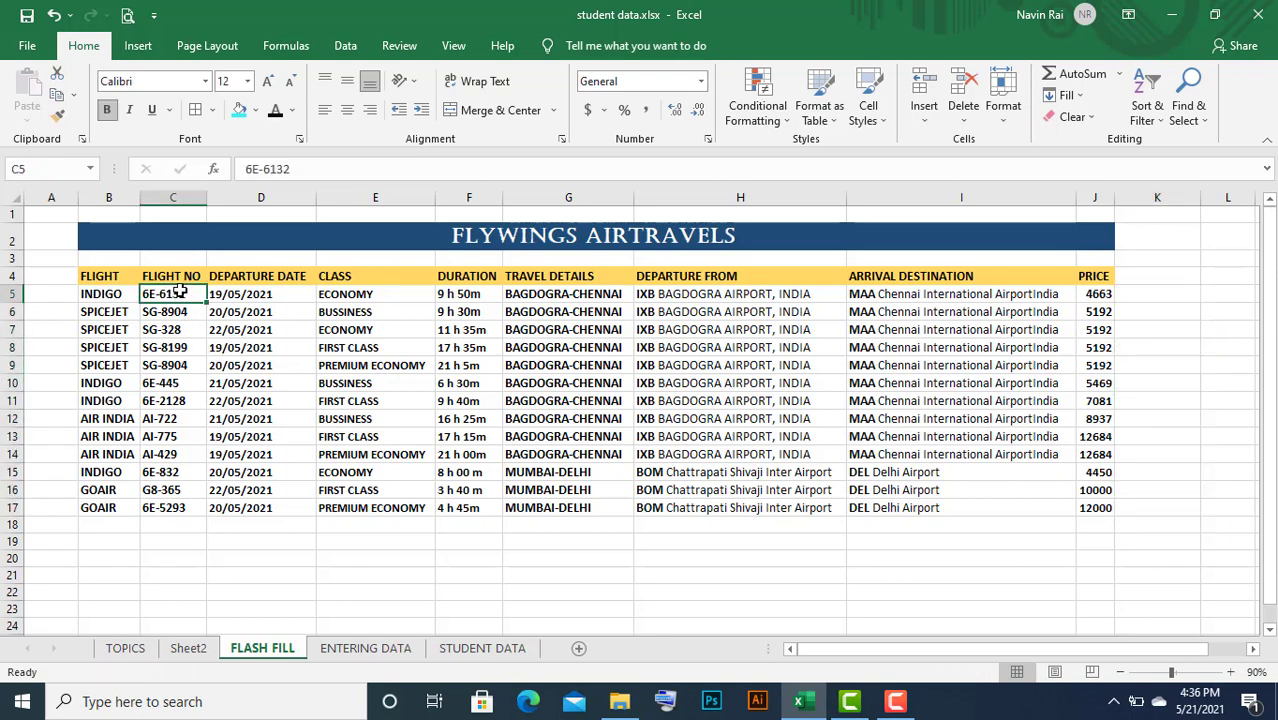
{"action": "left_click", "coordinate": [1160, 295]}
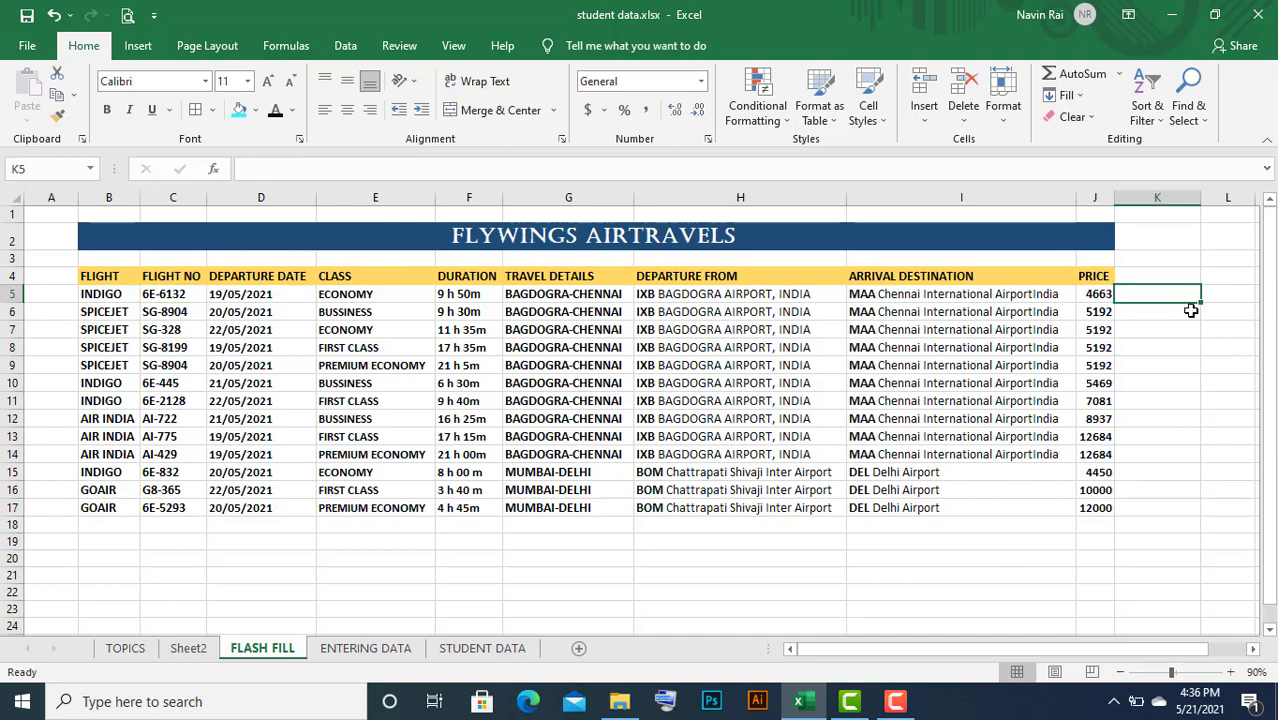
{"action": "type", "text": "6132"}
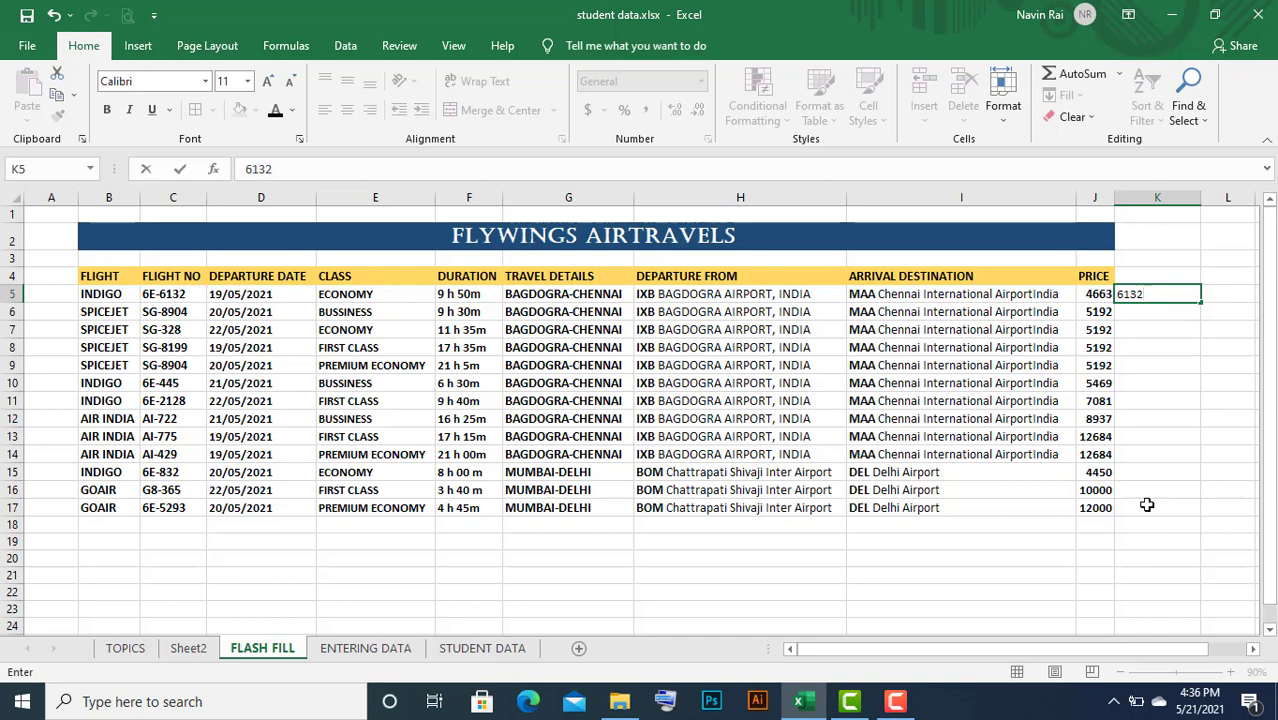
{"action": "key", "text": "Return"}
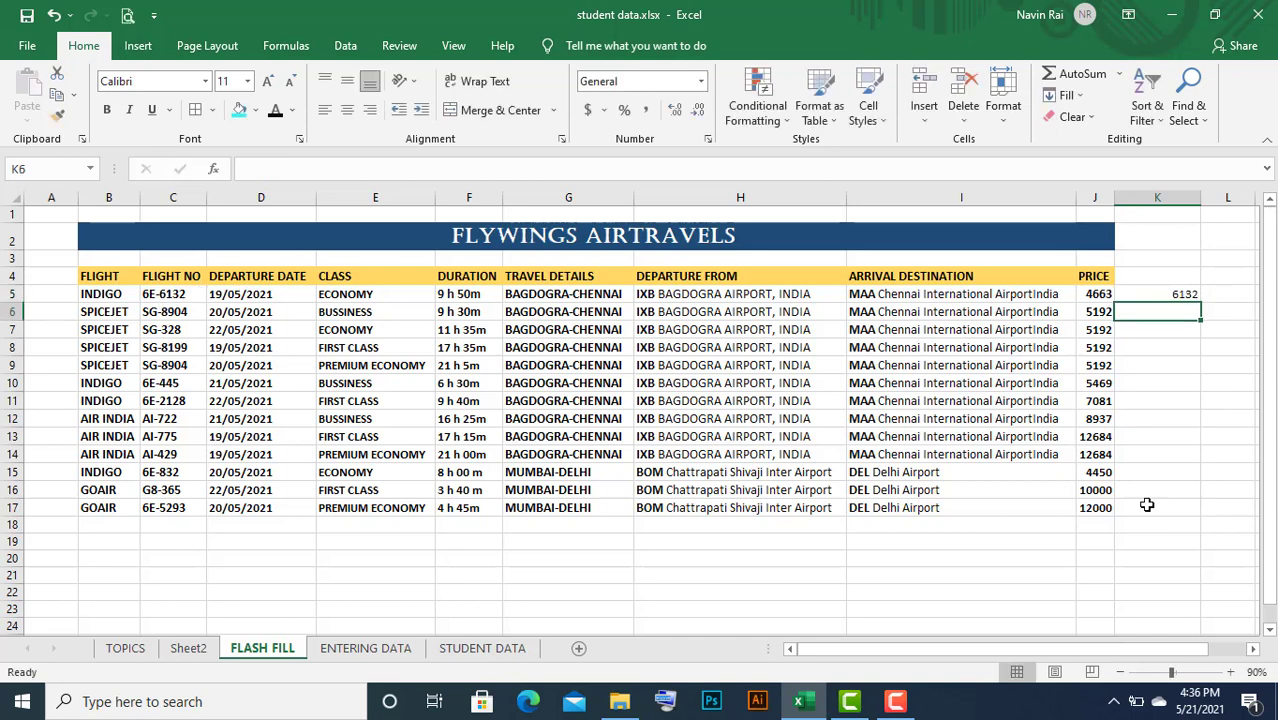
{"action": "type", "text": "8904"}
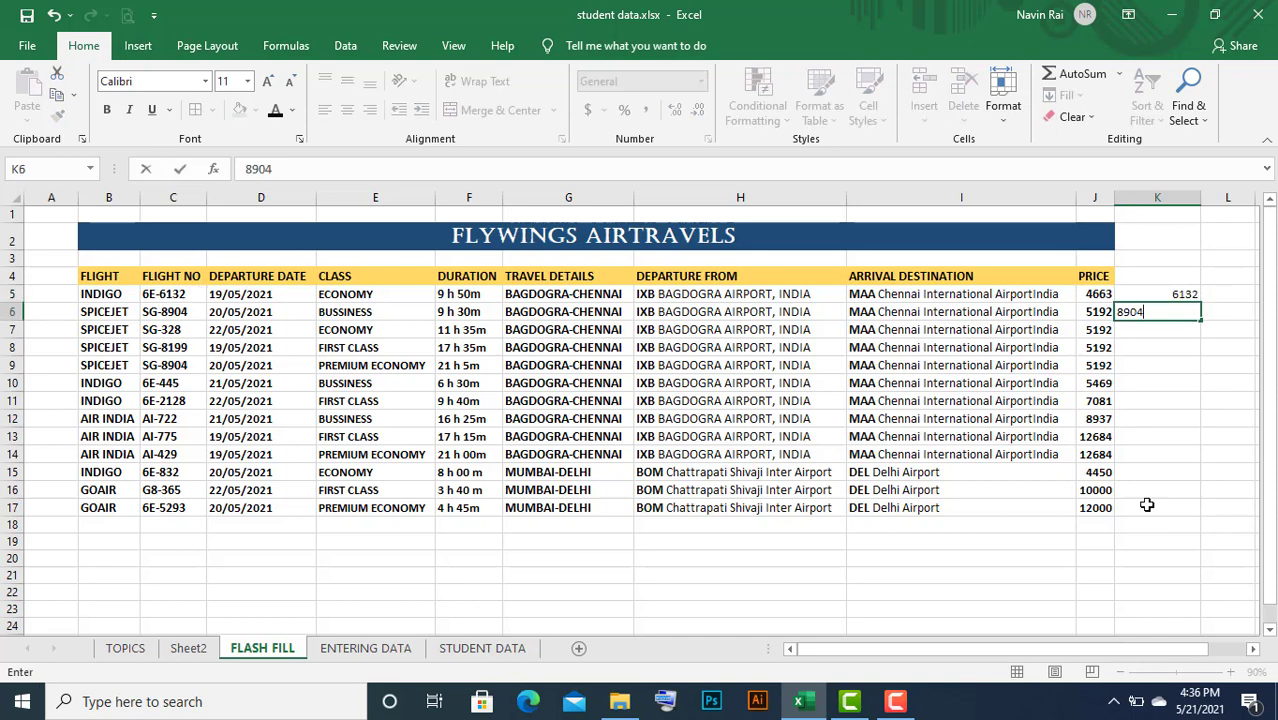
{"action": "key", "text": "Return"}
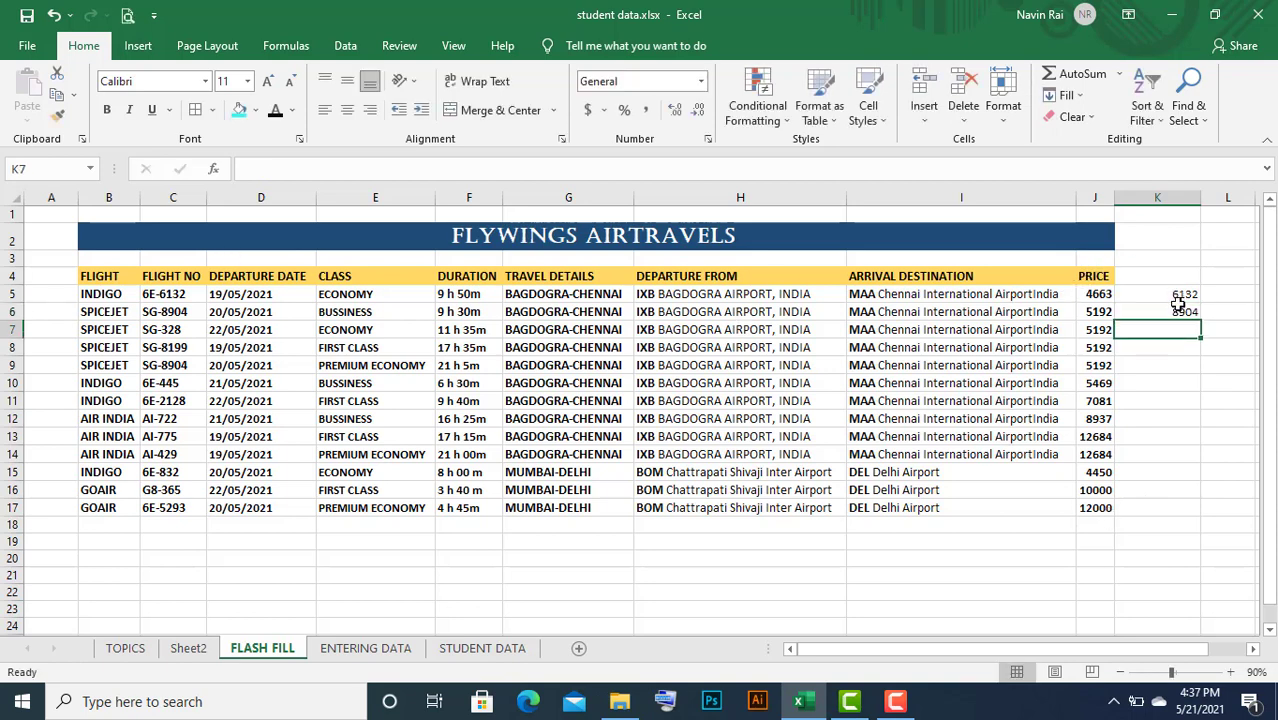
{"action": "left_click_drag", "start_coordinate": [1180, 296], "coordinate": [1180, 313]}
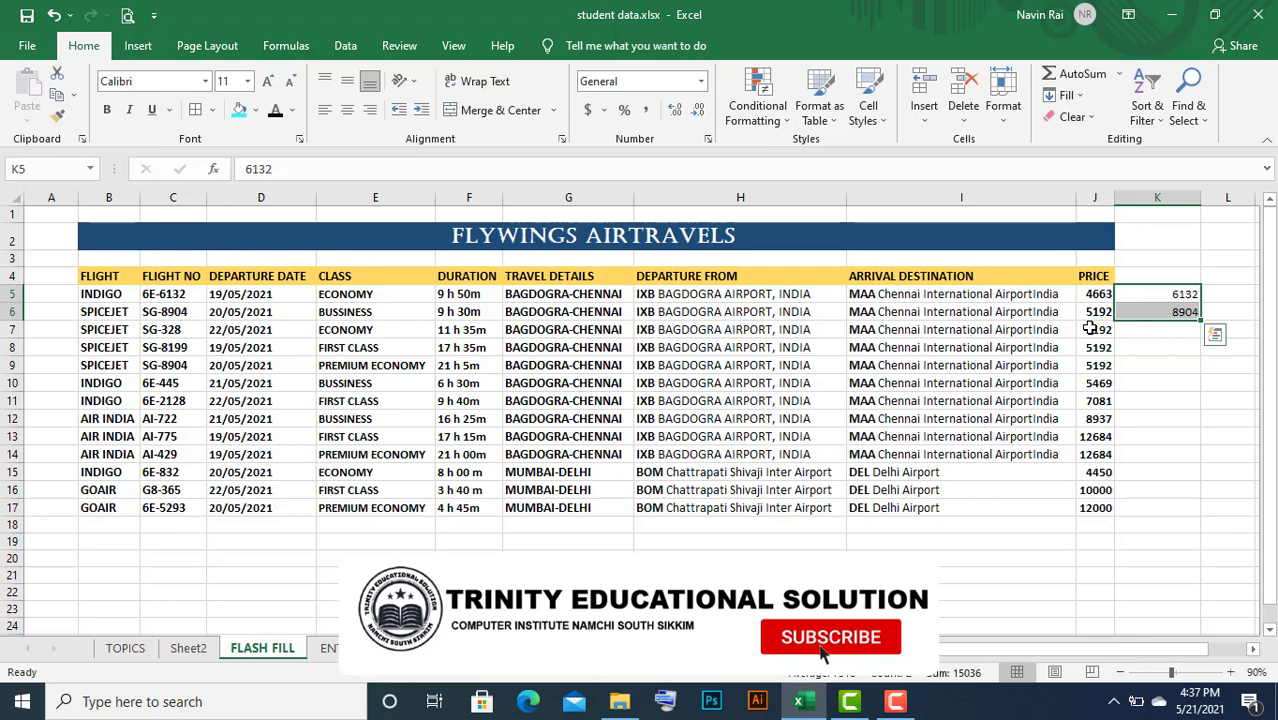
{"action": "left_click", "coordinate": [1180, 313]}
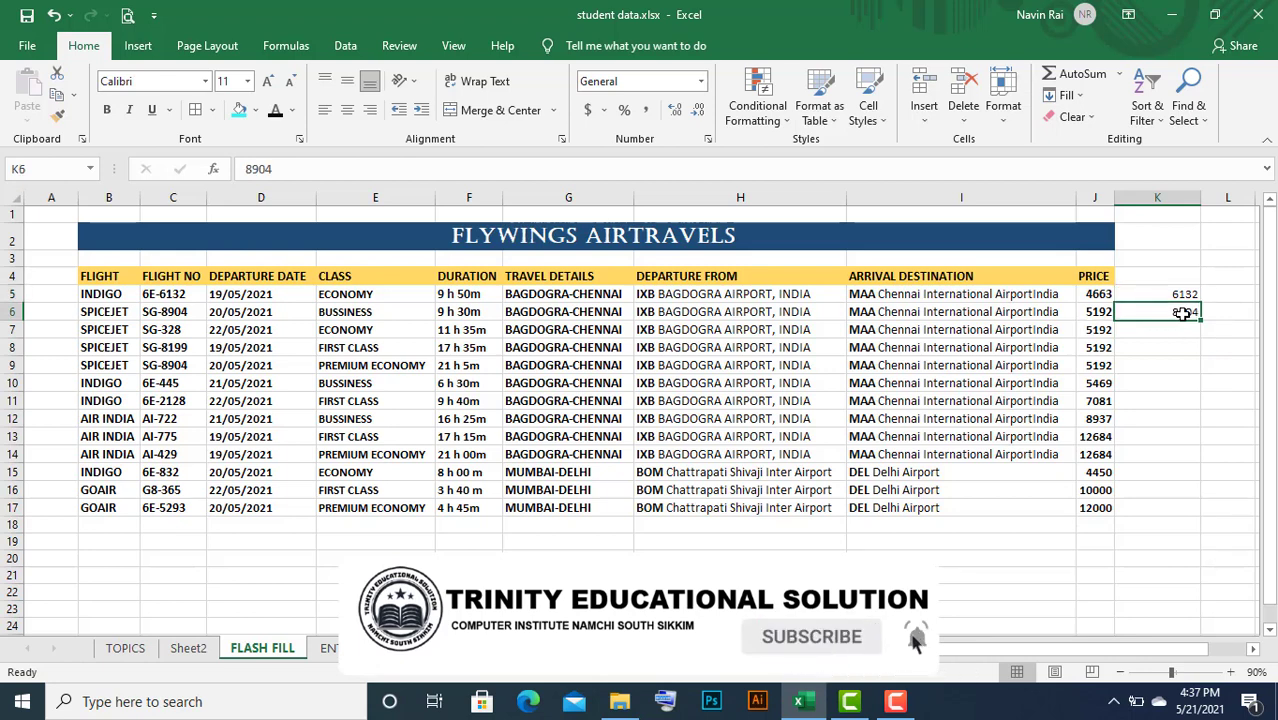
{"action": "key", "text": "ctrl+e"}
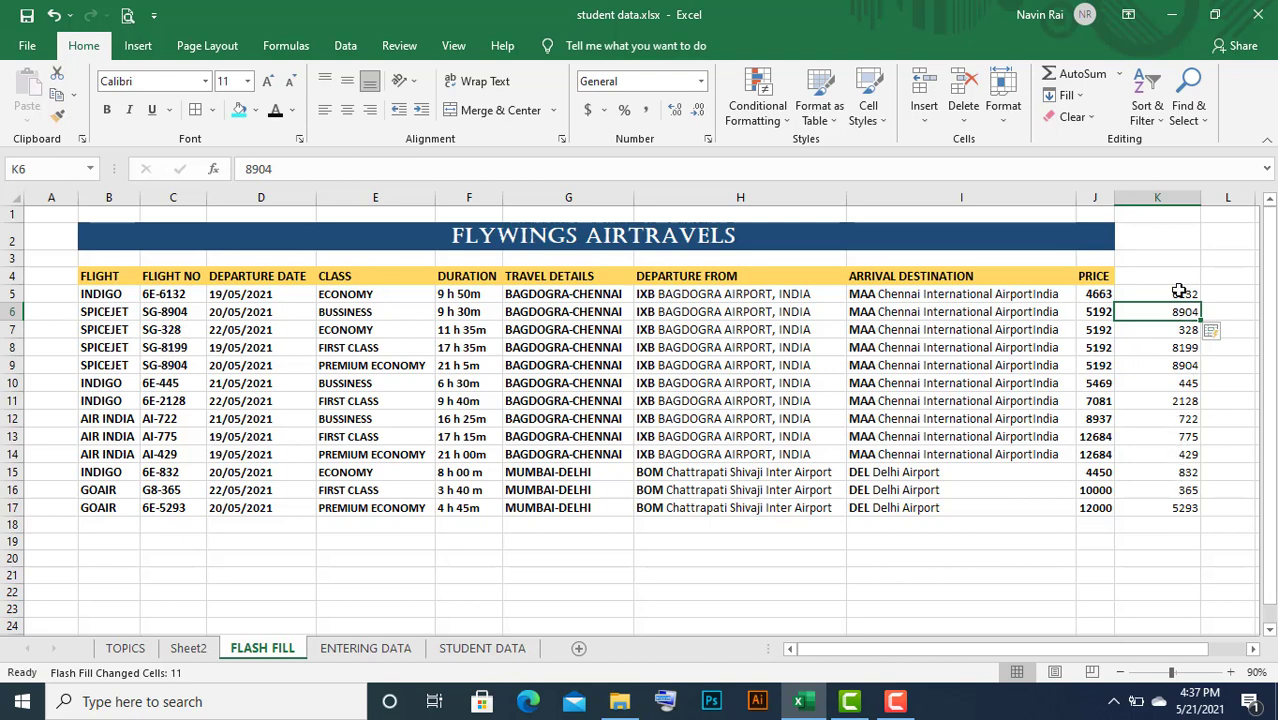
{"action": "left_click_drag", "start_coordinate": [1180, 292], "coordinate": [1180, 497]}
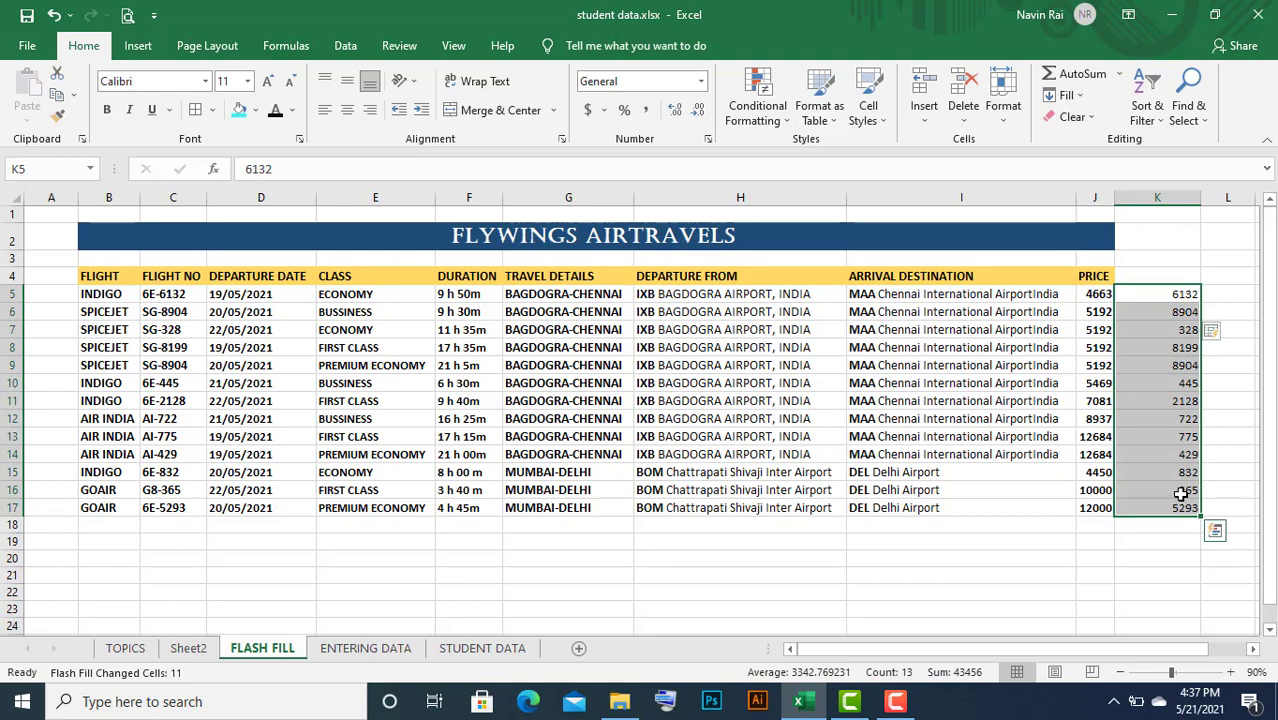
{"action": "key", "text": "Delete"}
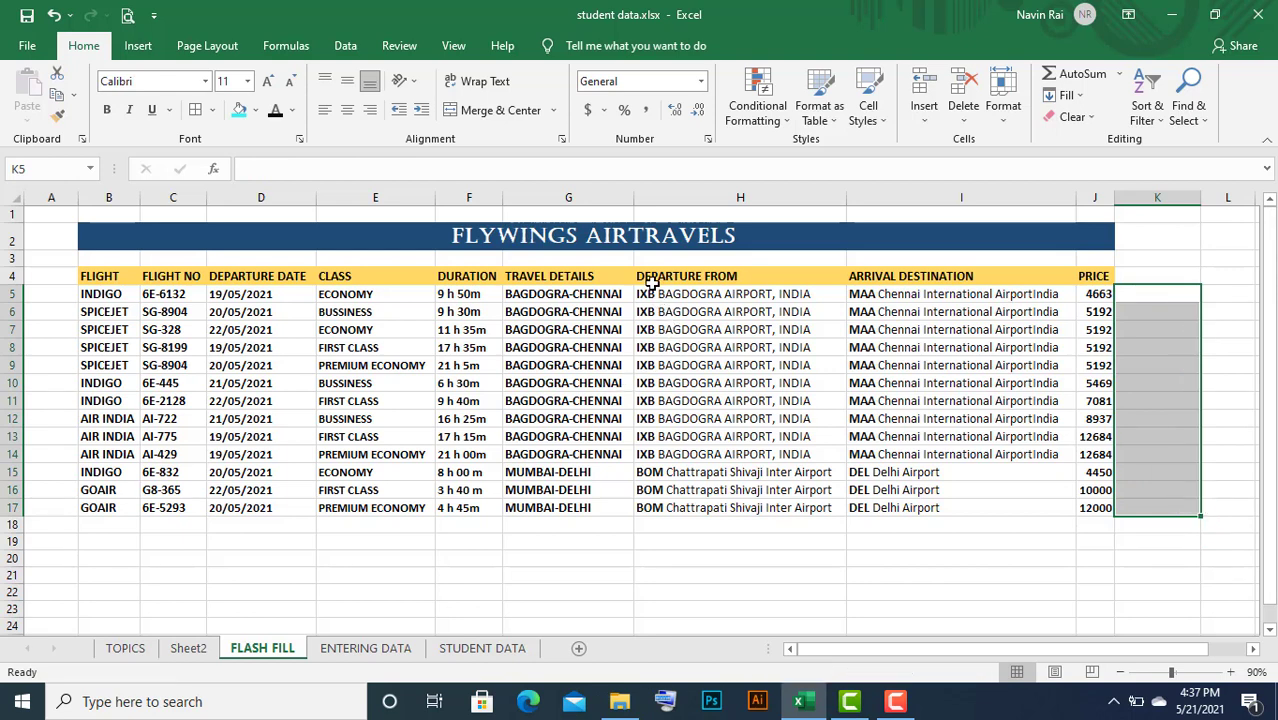
Flash fill the hours part of the DURATION column down K5:K17 from the sample 9 h in K5, and clear the range
{"action": "left_click", "coordinate": [468, 276]}
{"action": "left_click_drag", "start_coordinate": [468, 276], "coordinate": [466, 506]}
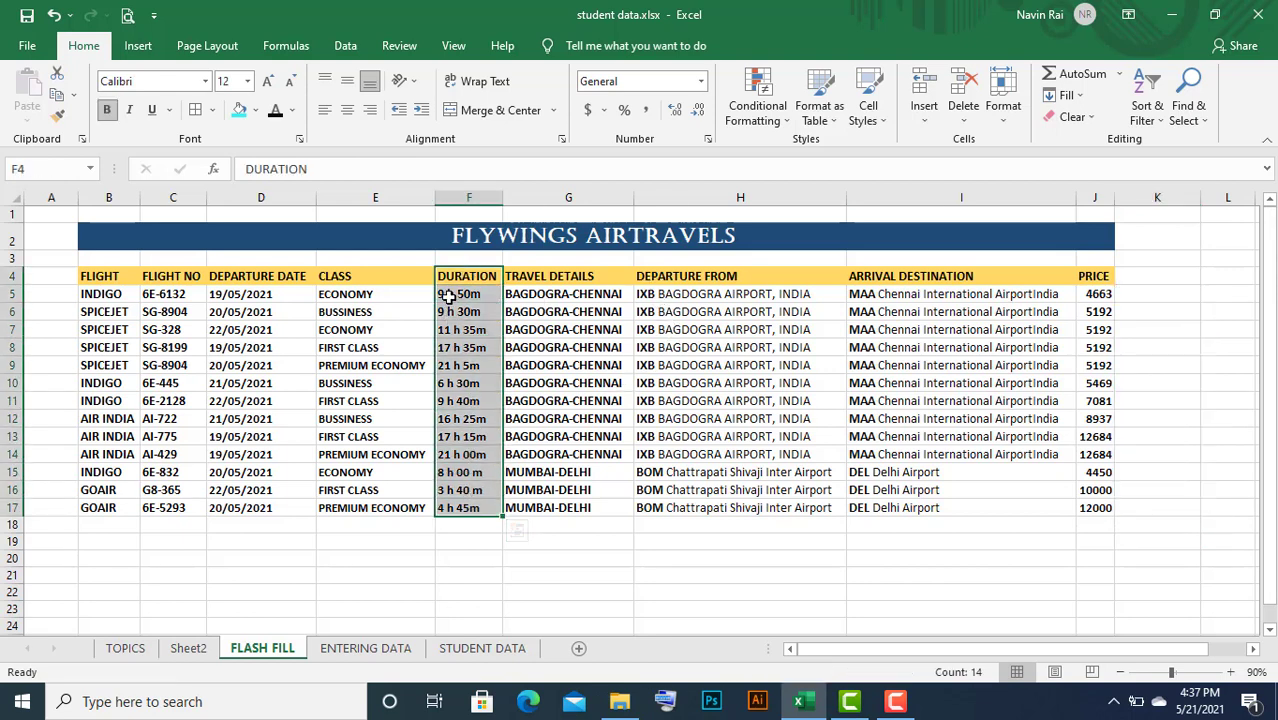
{"action": "left_click", "coordinate": [1160, 295]}
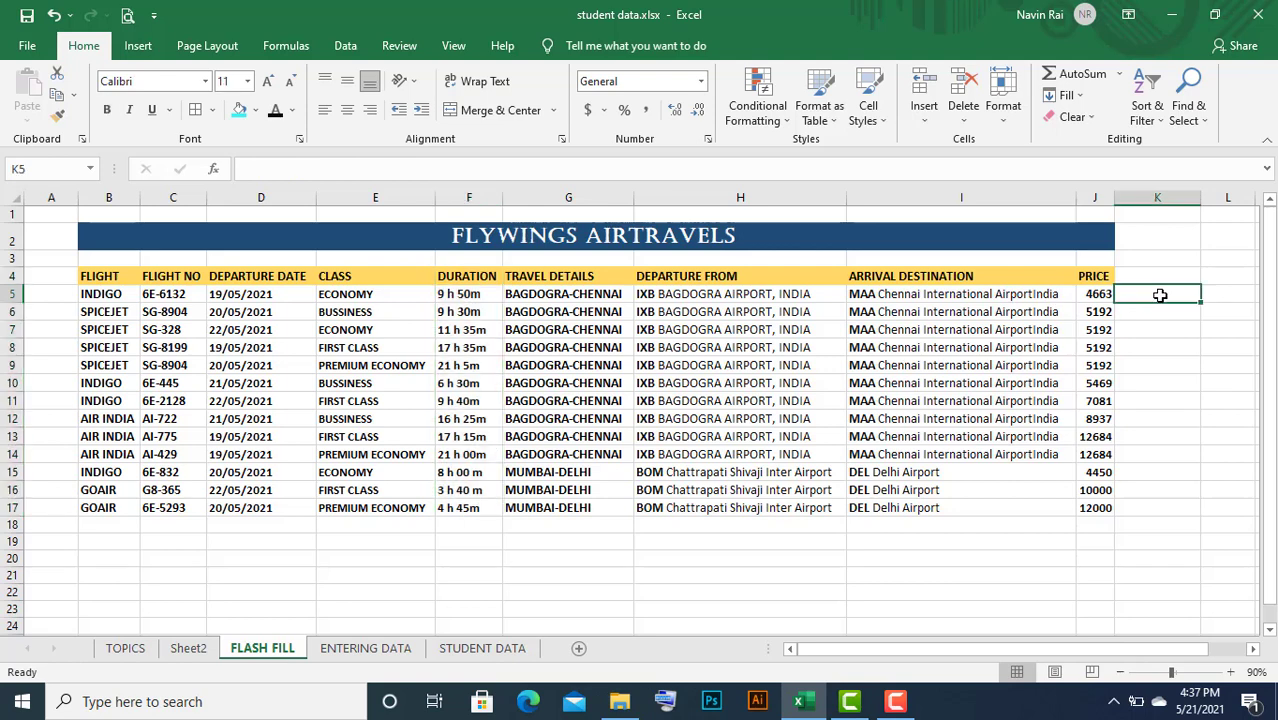
{"action": "type", "text": "9"}
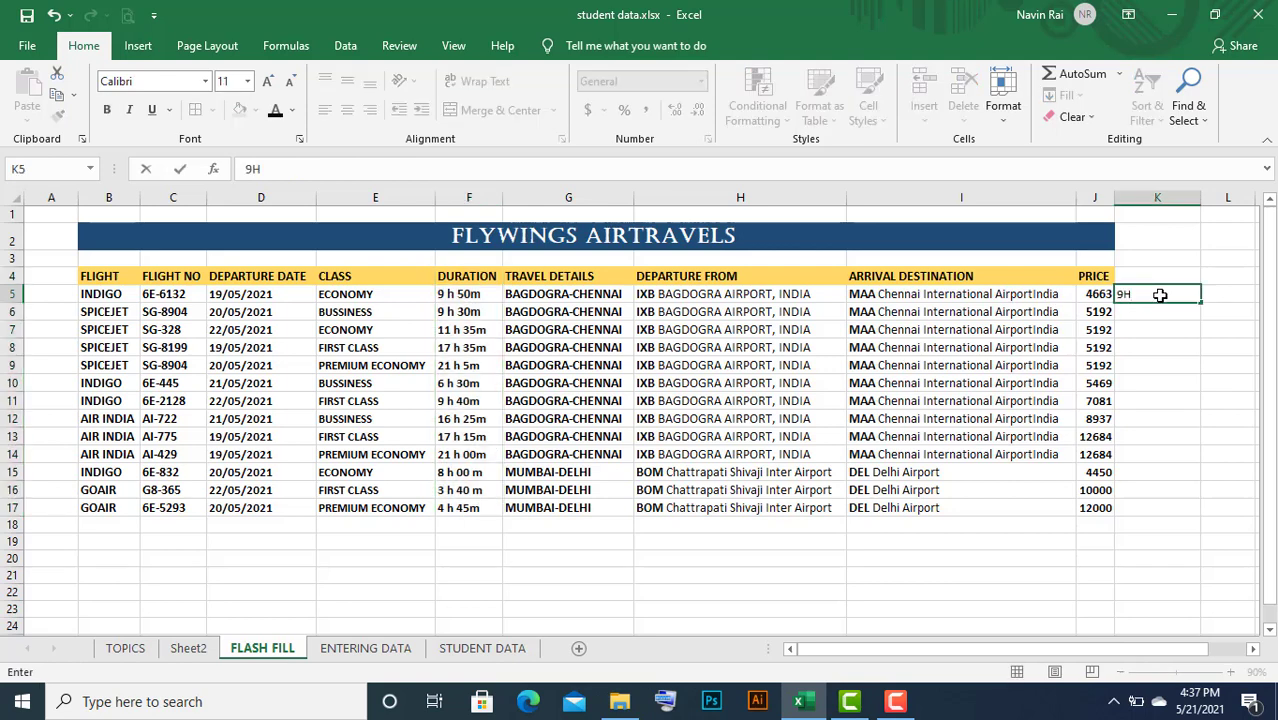
{"action": "type", "text": " h"}
{"action": "key", "text": "Return"}
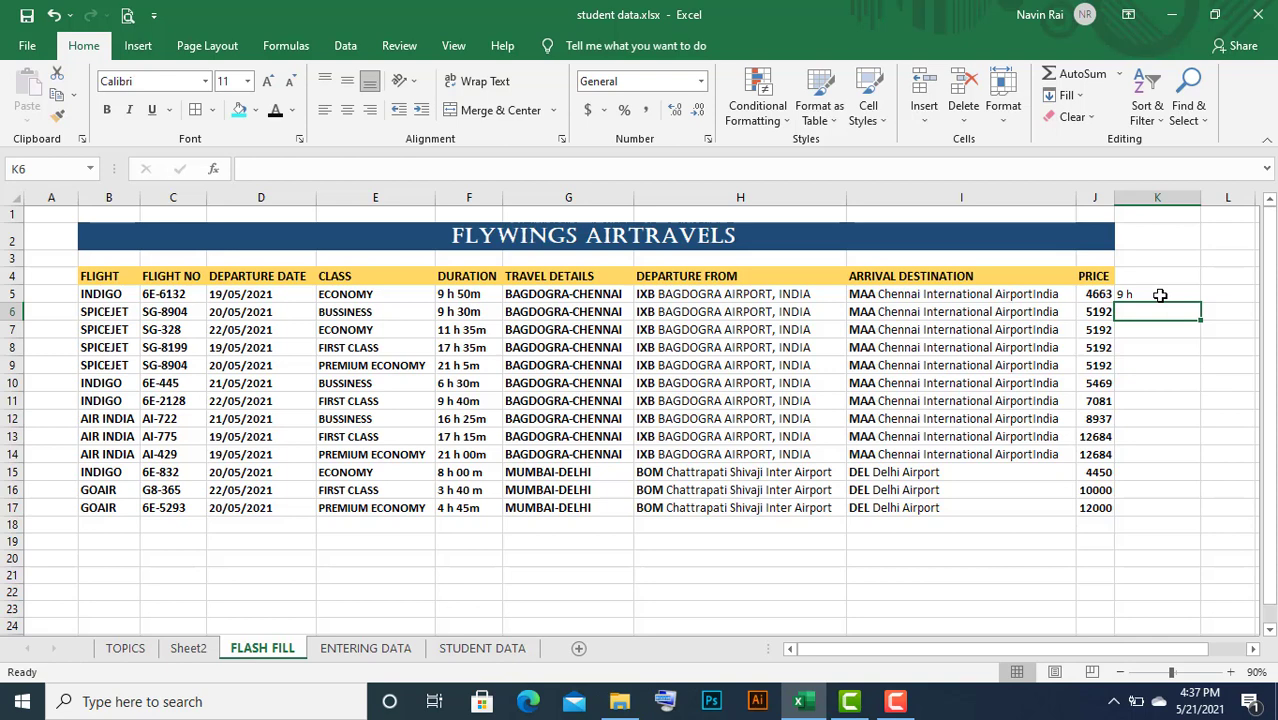
{"action": "key", "text": "ctrl+e"}
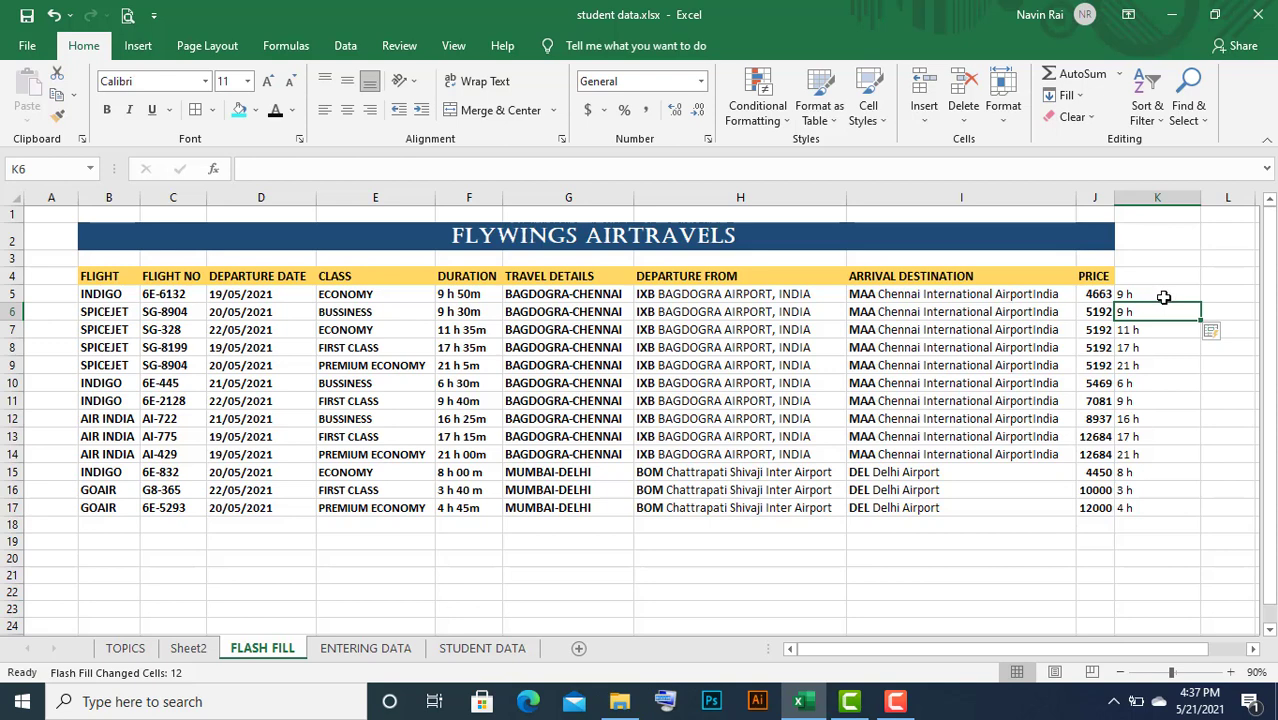
{"action": "left_click_drag", "start_coordinate": [1163, 297], "coordinate": [1161, 508]}
{"action": "left_click", "coordinate": [1219, 299]}
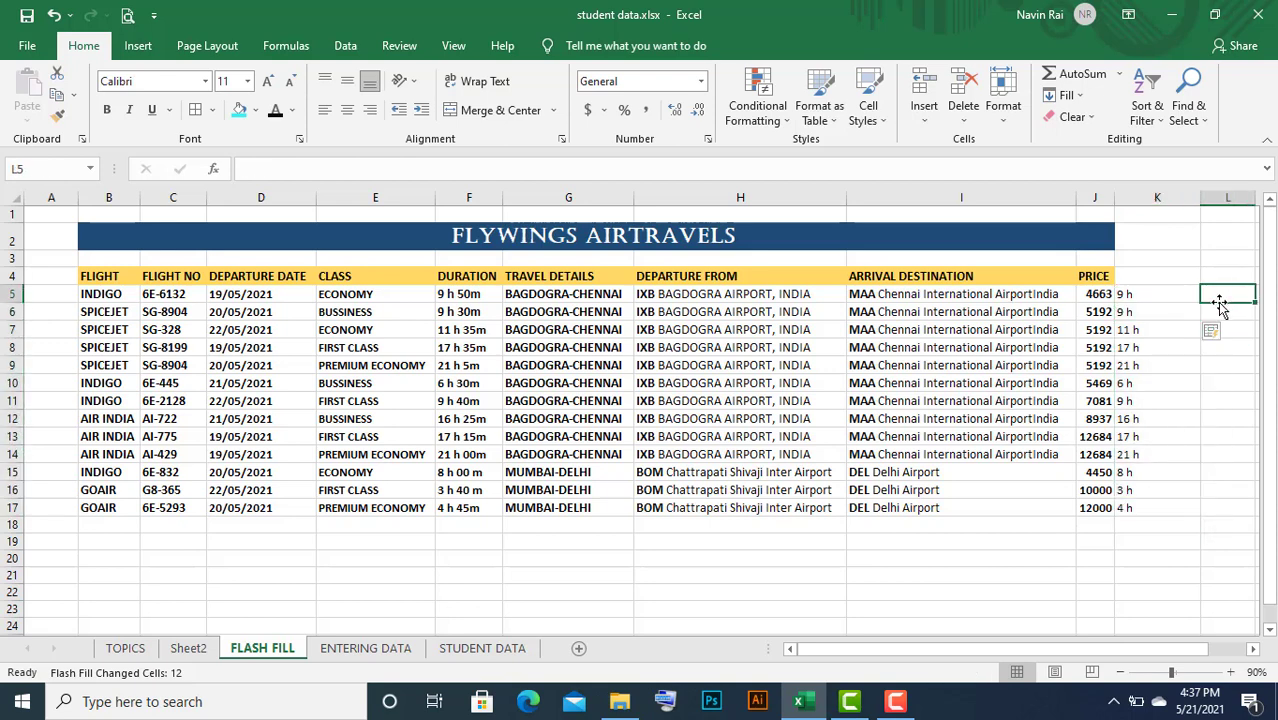
{"action": "left_click_drag", "start_coordinate": [1152, 294], "coordinate": [1149, 511]}
{"action": "key", "text": "Delete"}
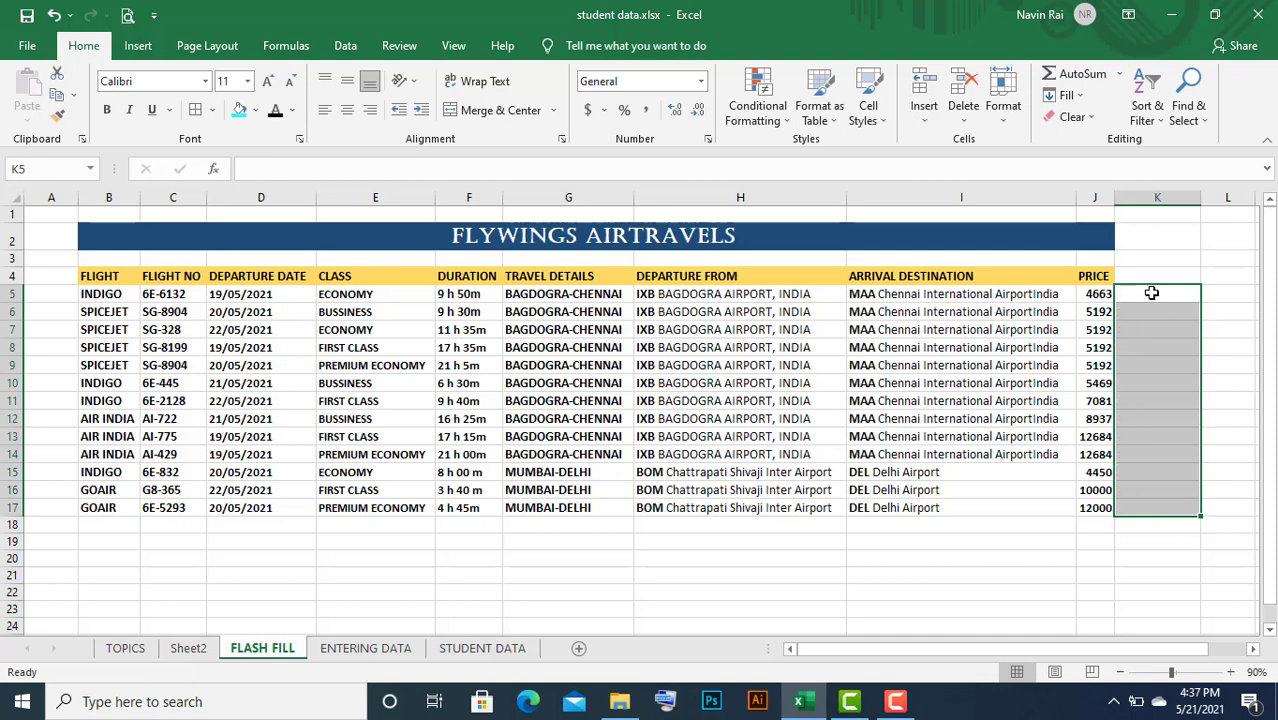
Flash fill the minutes part of the DURATION column down K5:K17 from the sample 50m in K5, and clear the range
{"action": "left_click", "coordinate": [1151, 293]}
{"action": "type", "text": "50"}
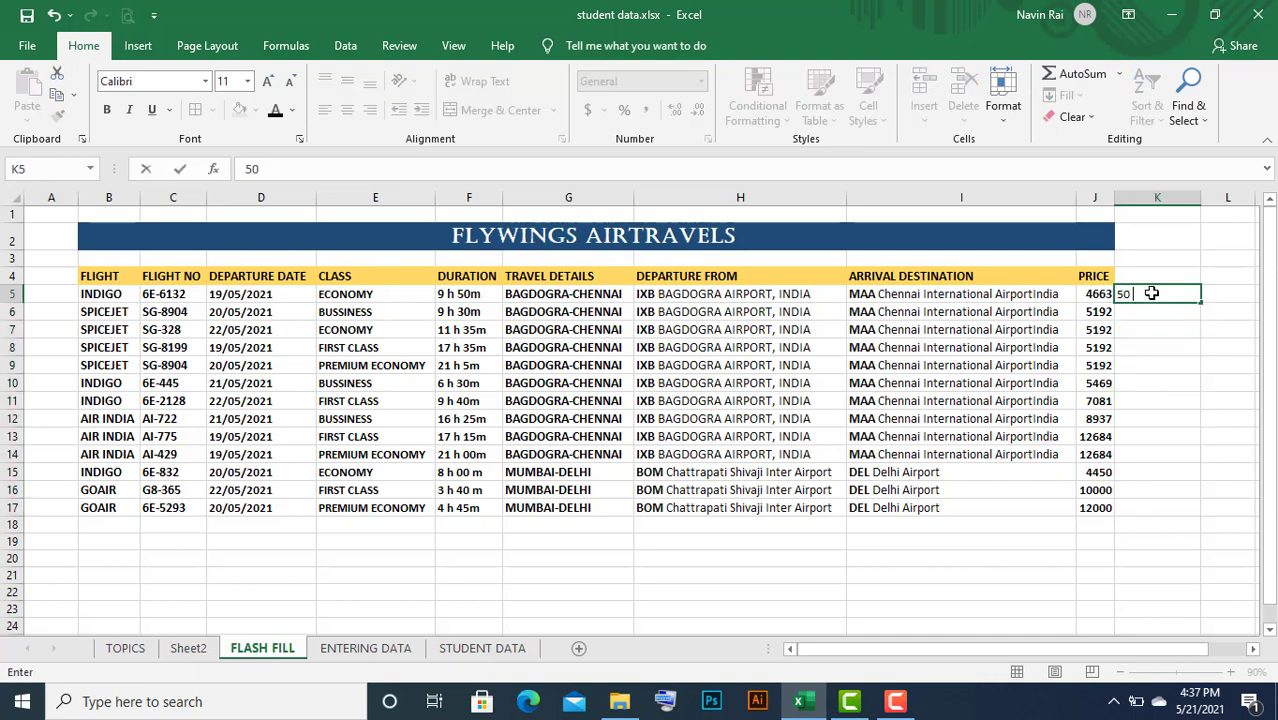
{"action": "type", "text": "m"}
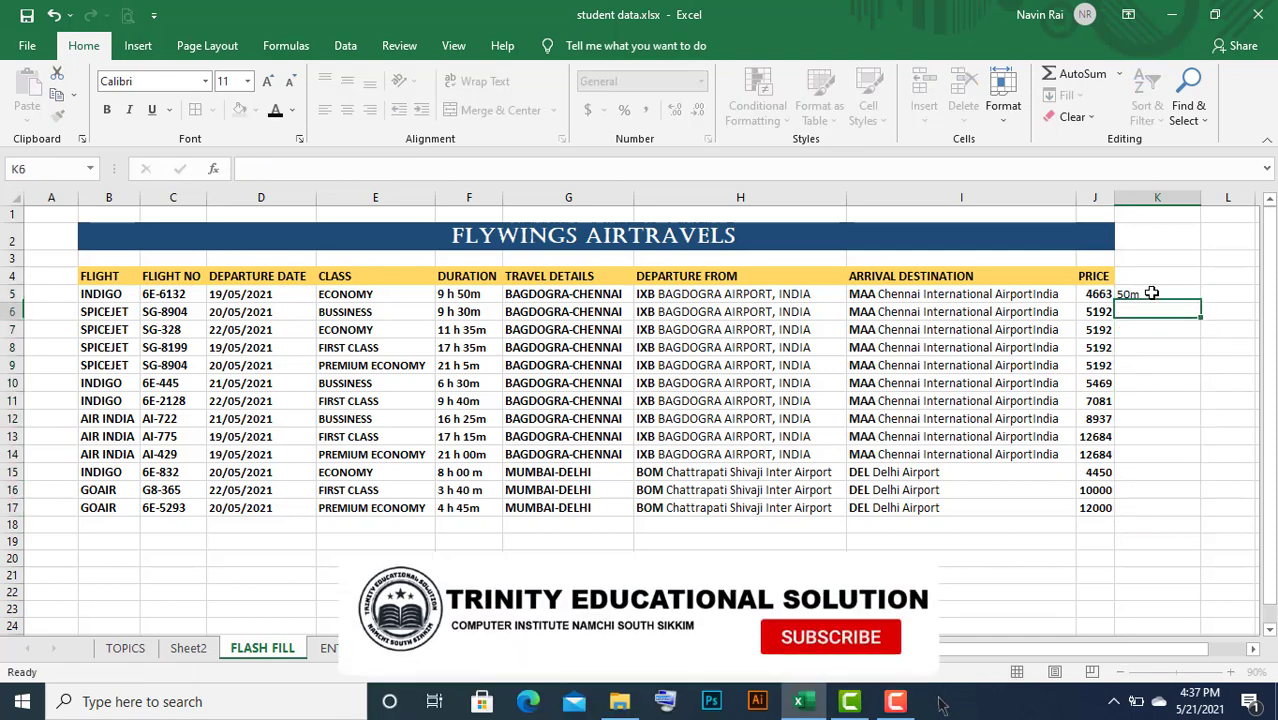
{"action": "key", "text": "Return"}
{"action": "key", "text": "ctrl+e"}
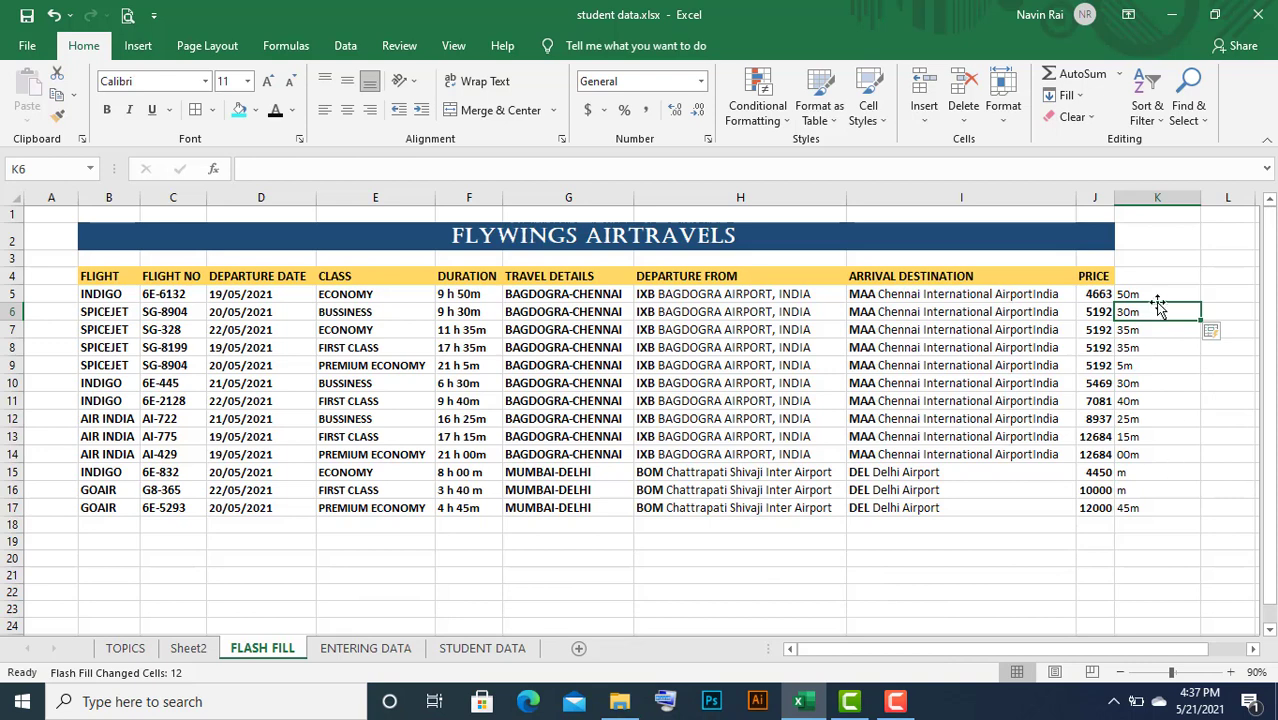
{"action": "left_click_drag", "start_coordinate": [1156, 296], "coordinate": [1161, 502]}
{"action": "key", "text": "Delete"}
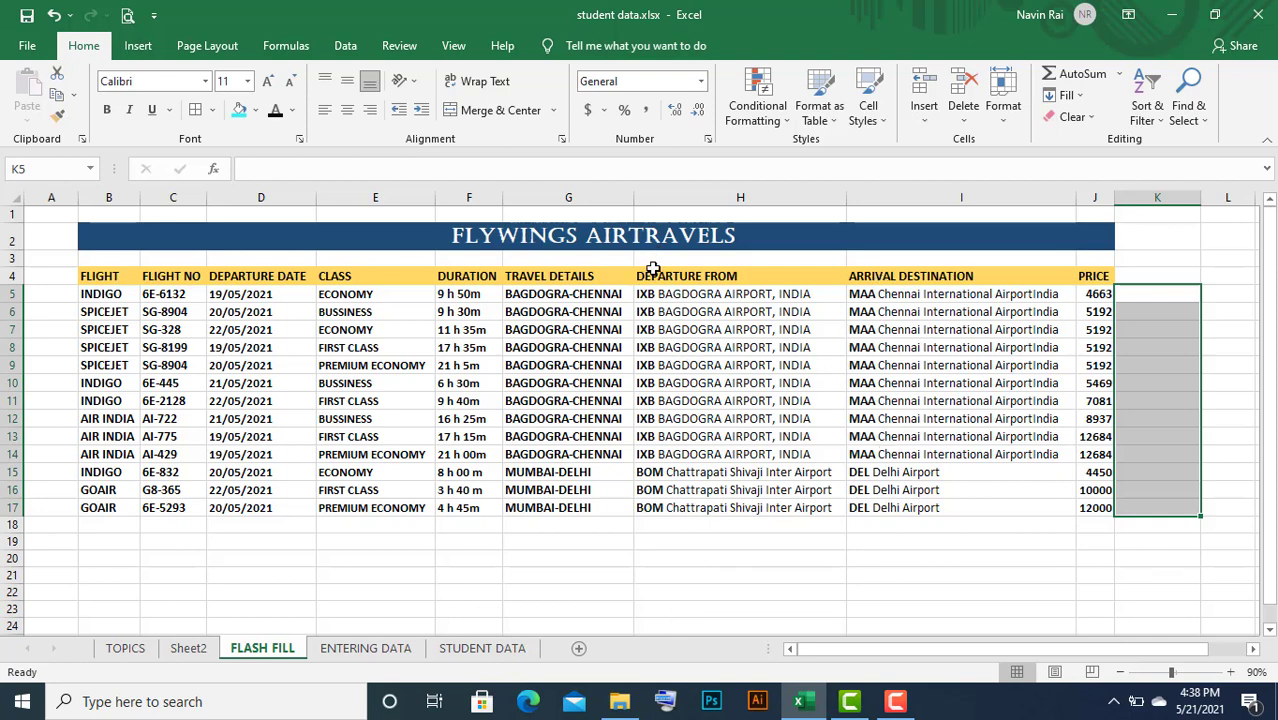
Flash fill the airport codes of the DEPARTURE FROM column down K5:K17 from the sample IXB in K5
{"action": "left_click", "coordinate": [691, 300]}
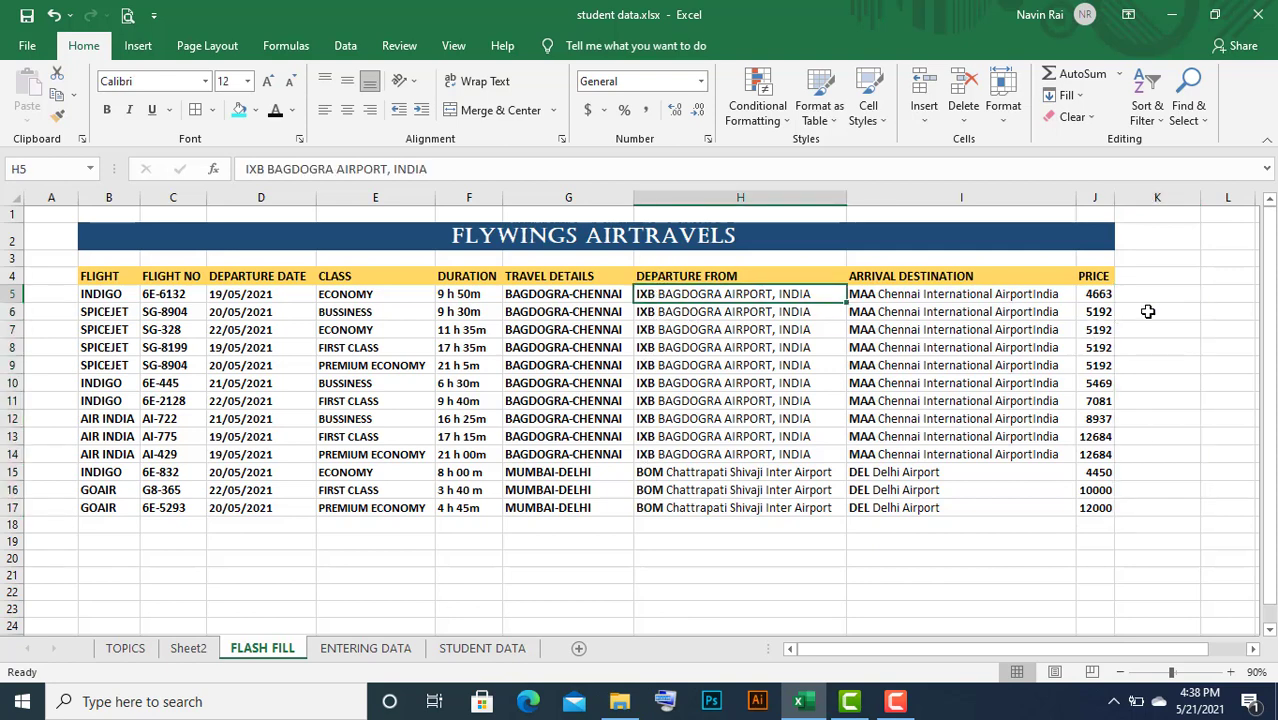
{"action": "left_click", "coordinate": [1154, 298]}
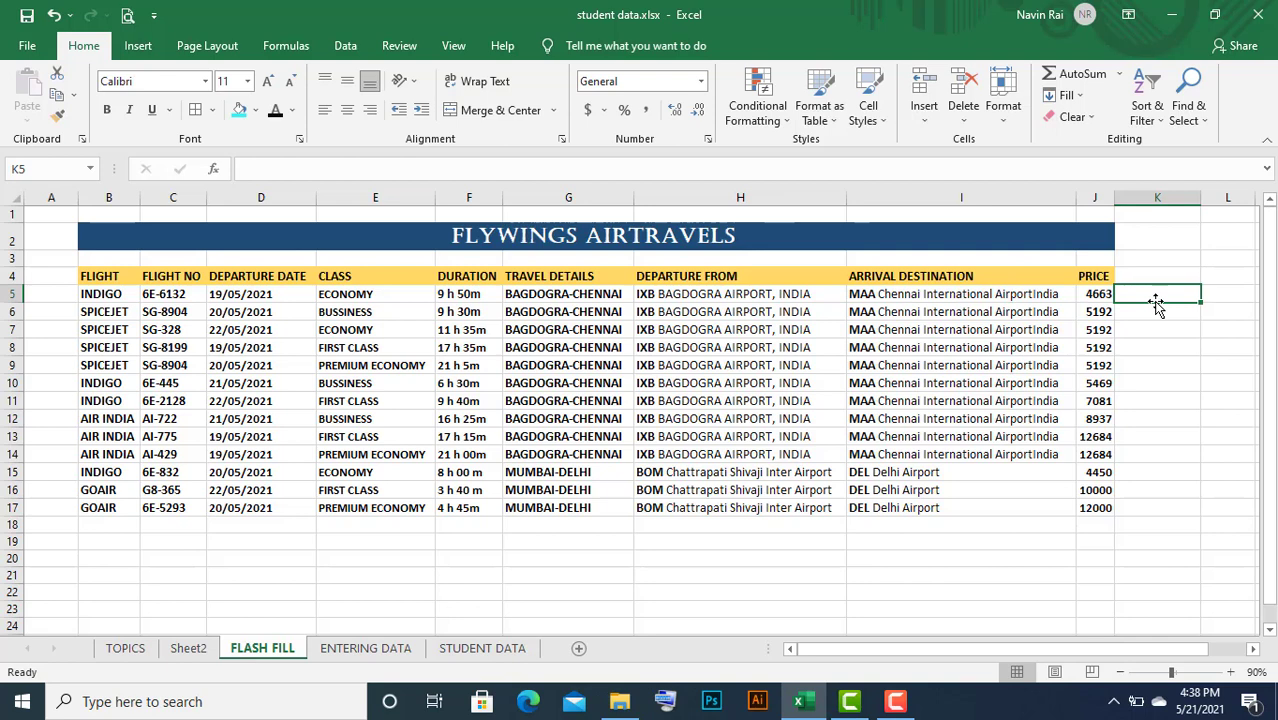
{"action": "type", "text": "i"}
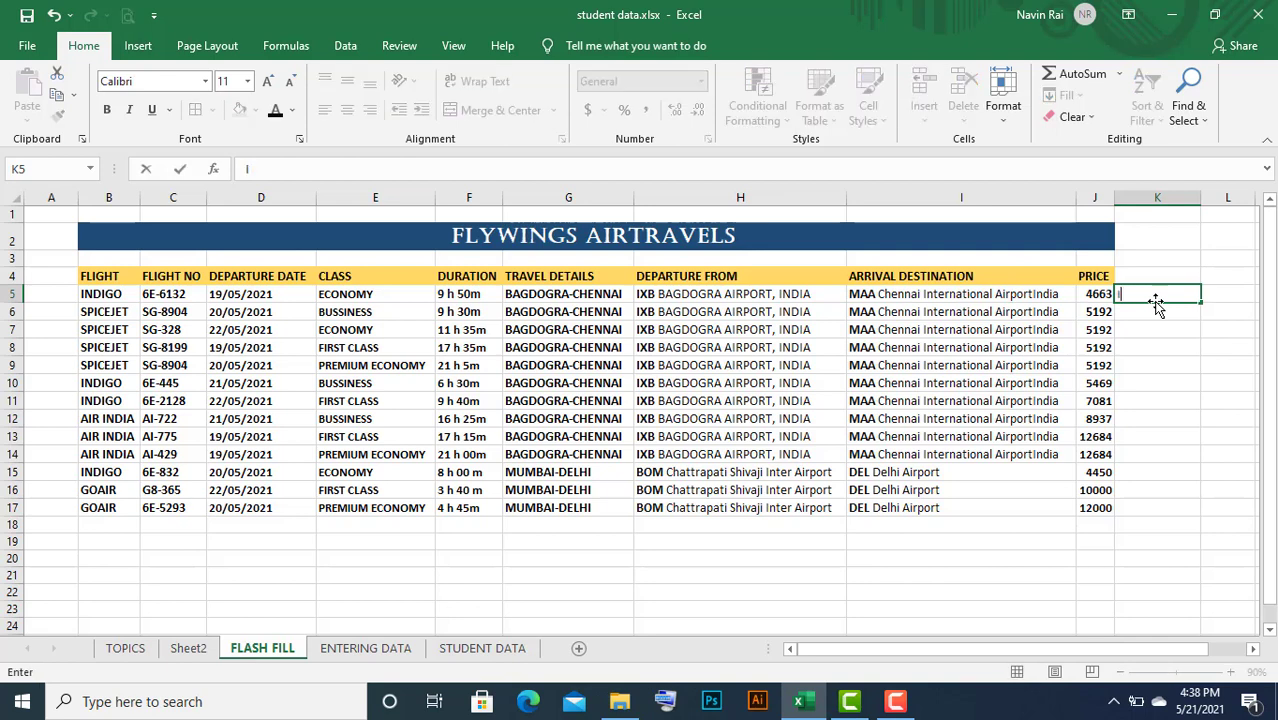
{"action": "type", "text": "XB"}
{"action": "key", "text": "Return"}
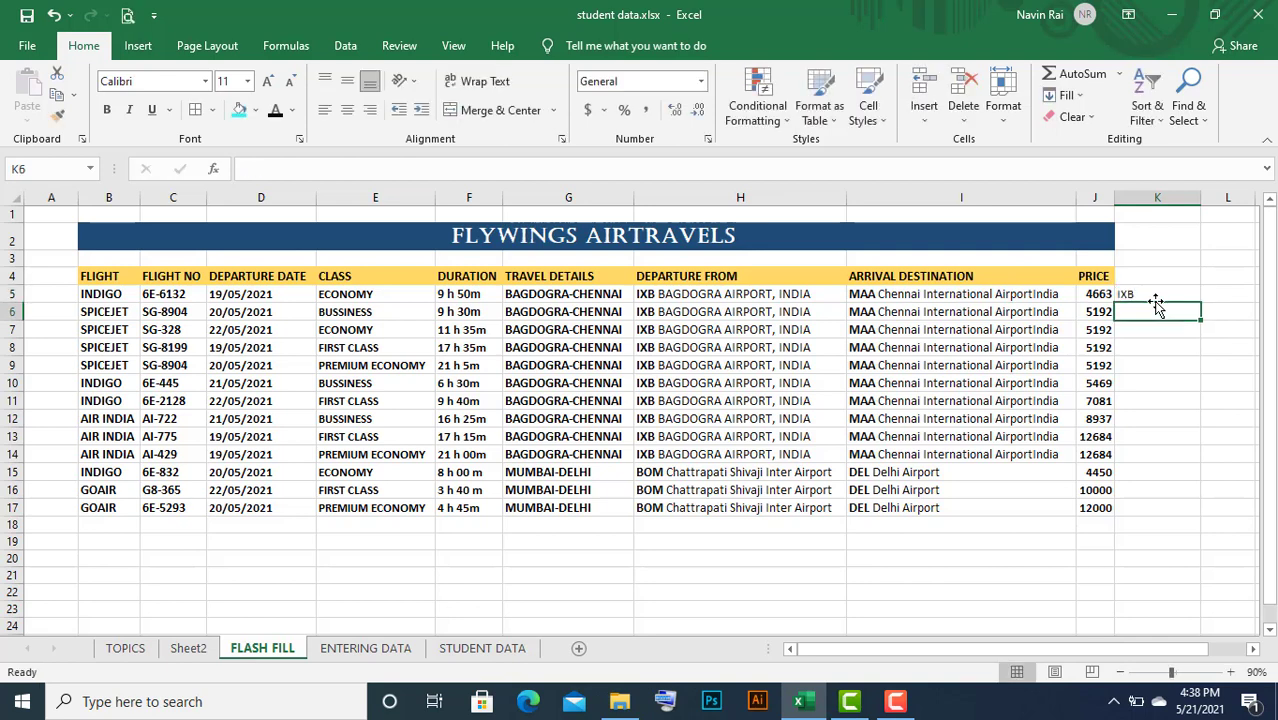
{"action": "type", "text": "i"}
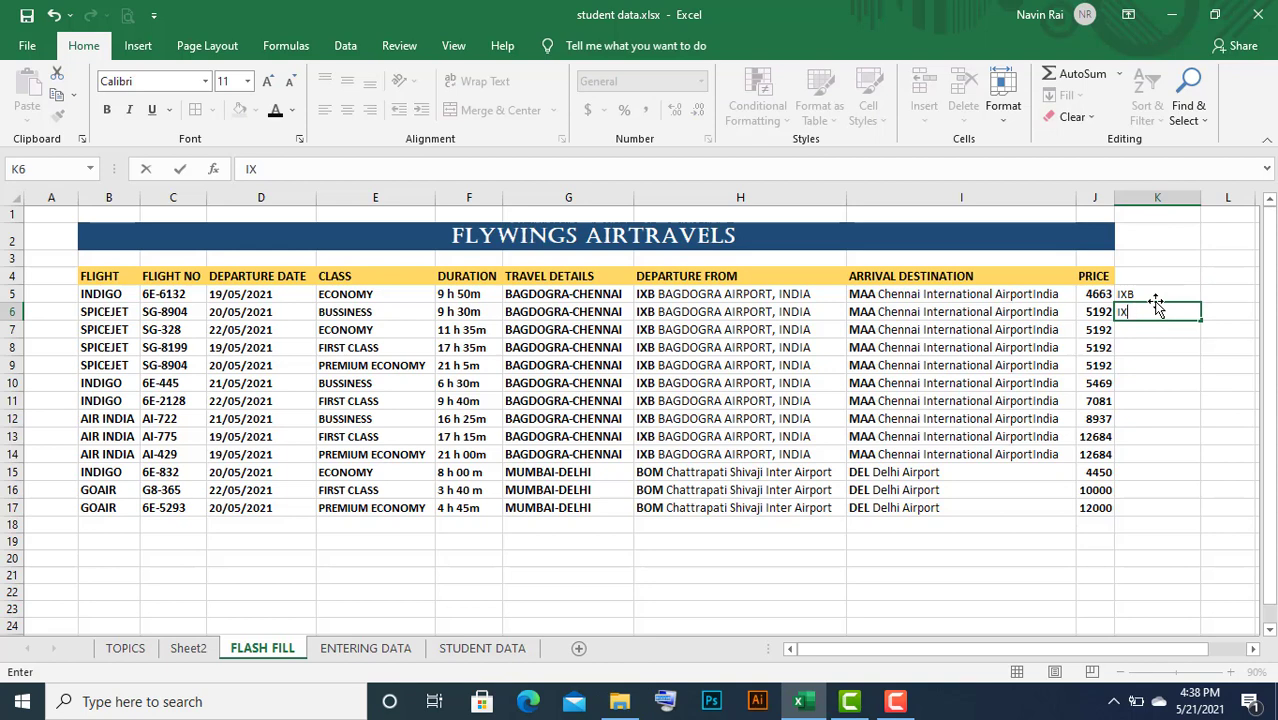
{"action": "key", "text": "Escape"}
{"action": "key", "text": "ctrl+e"}
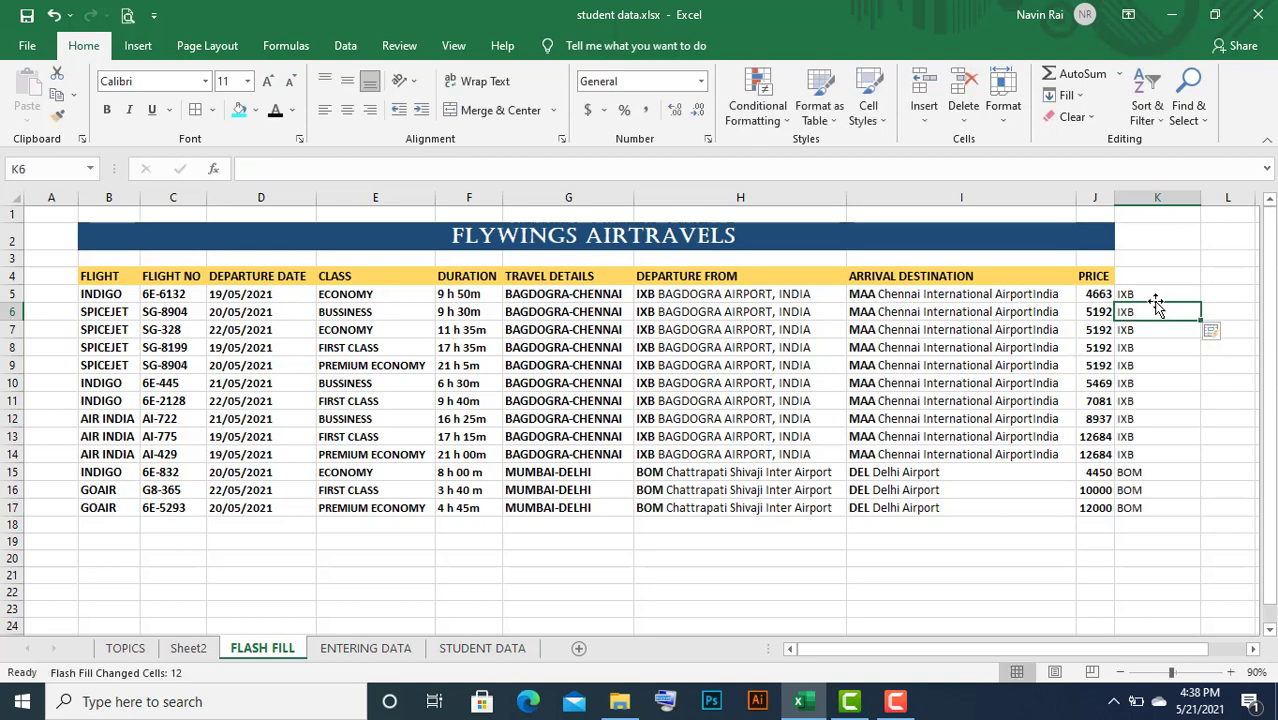
Flash fill the airport codes of the ARRIVAL DESTINATION column down L5:L17 from the sample MAA in L5
{"action": "left_click", "coordinate": [1216, 303]}
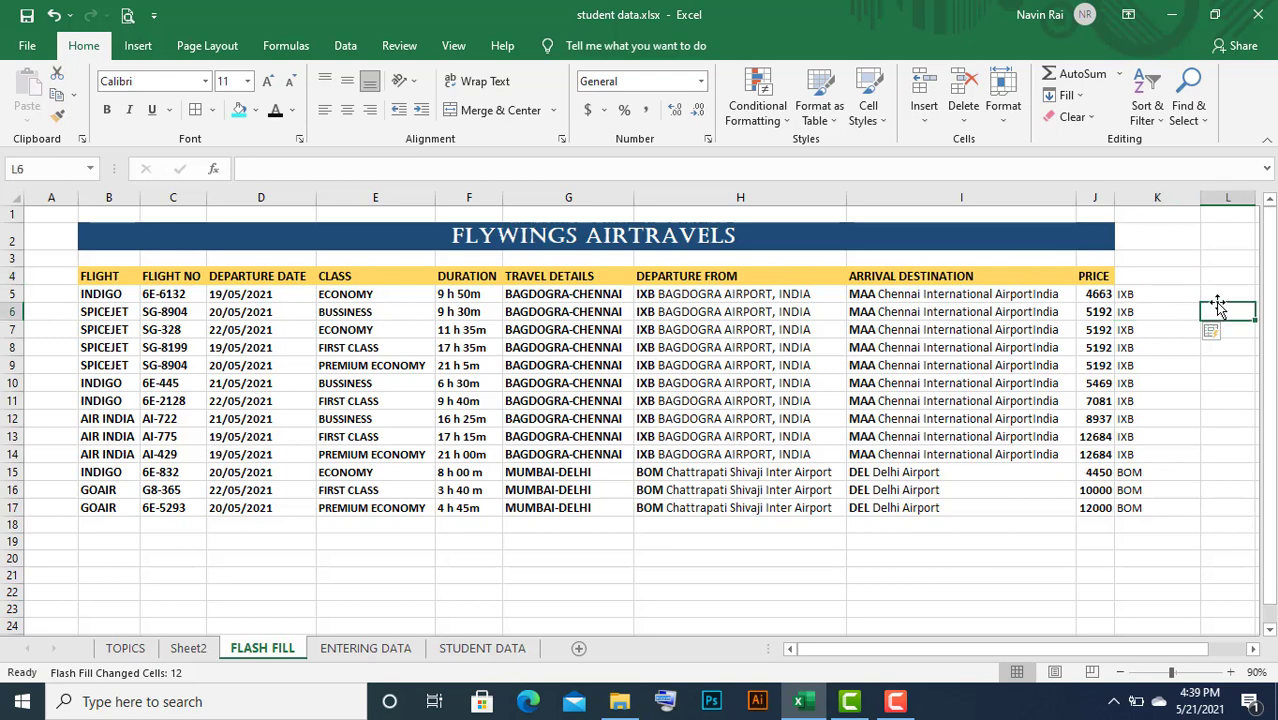
{"action": "left_click", "coordinate": [1218, 295]}
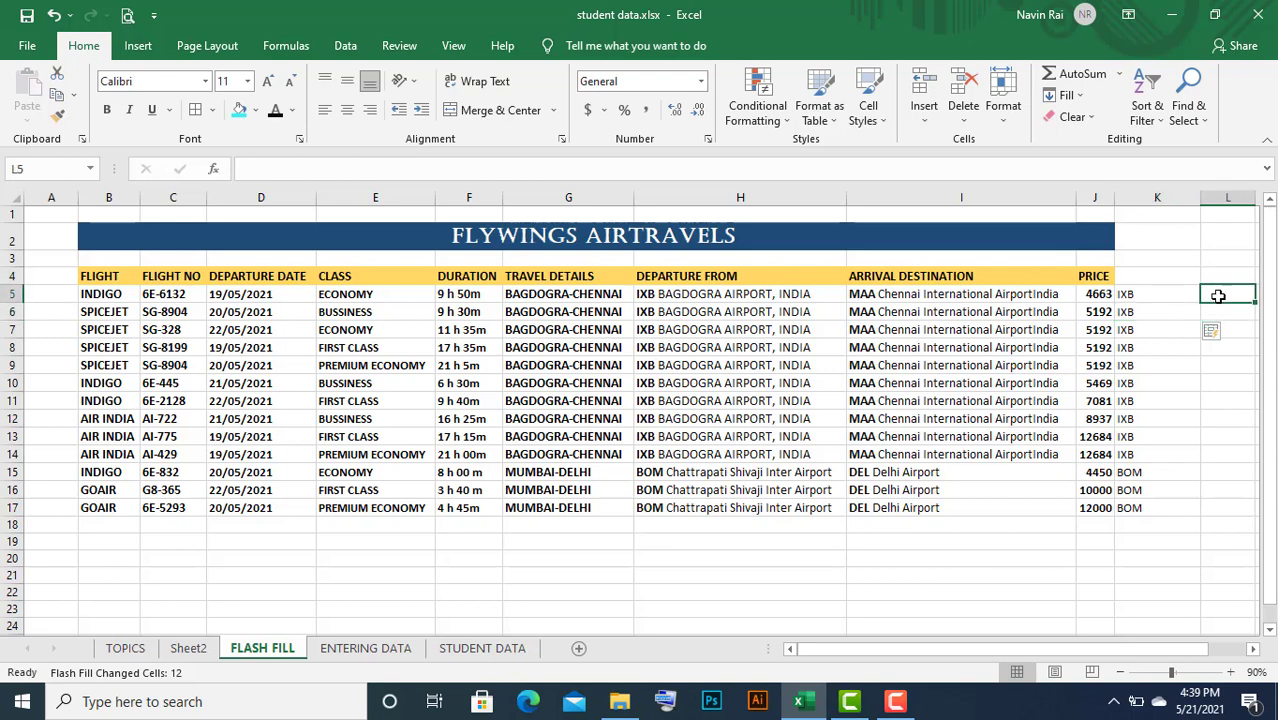
{"action": "type", "text": "MAA"}
{"action": "key", "text": "Return"}
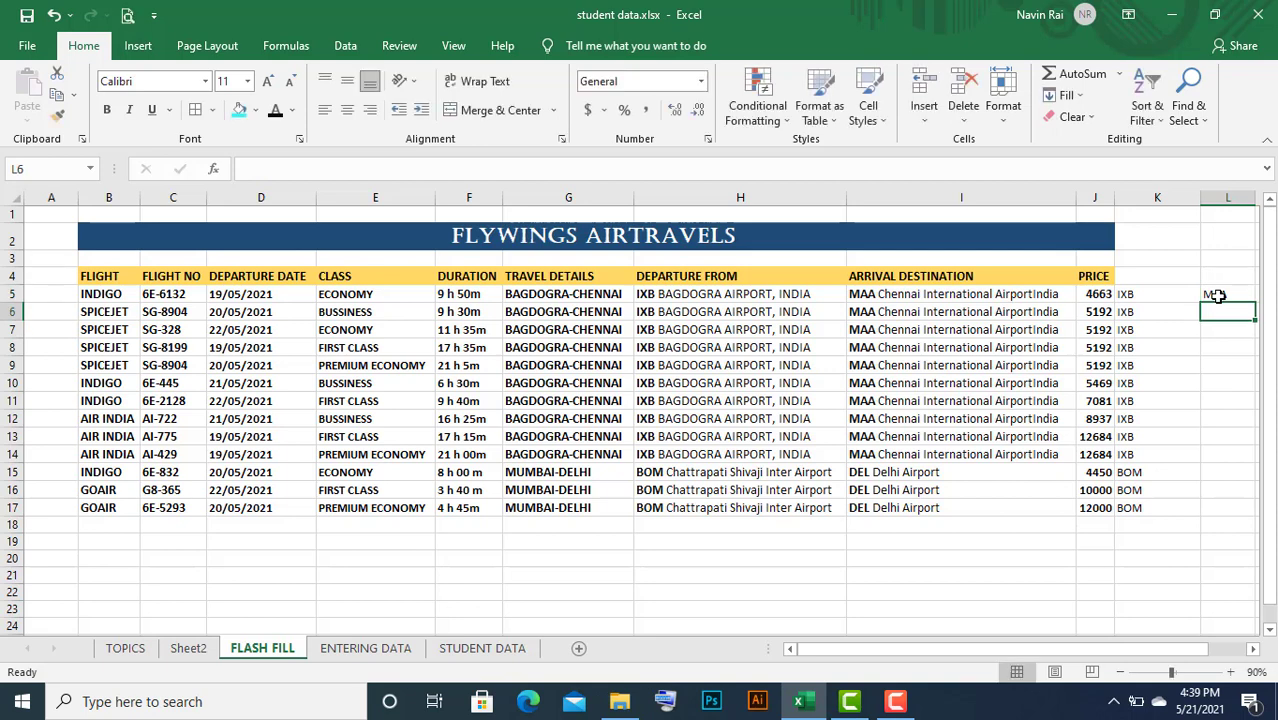
{"action": "key", "text": "ctrl+e"}
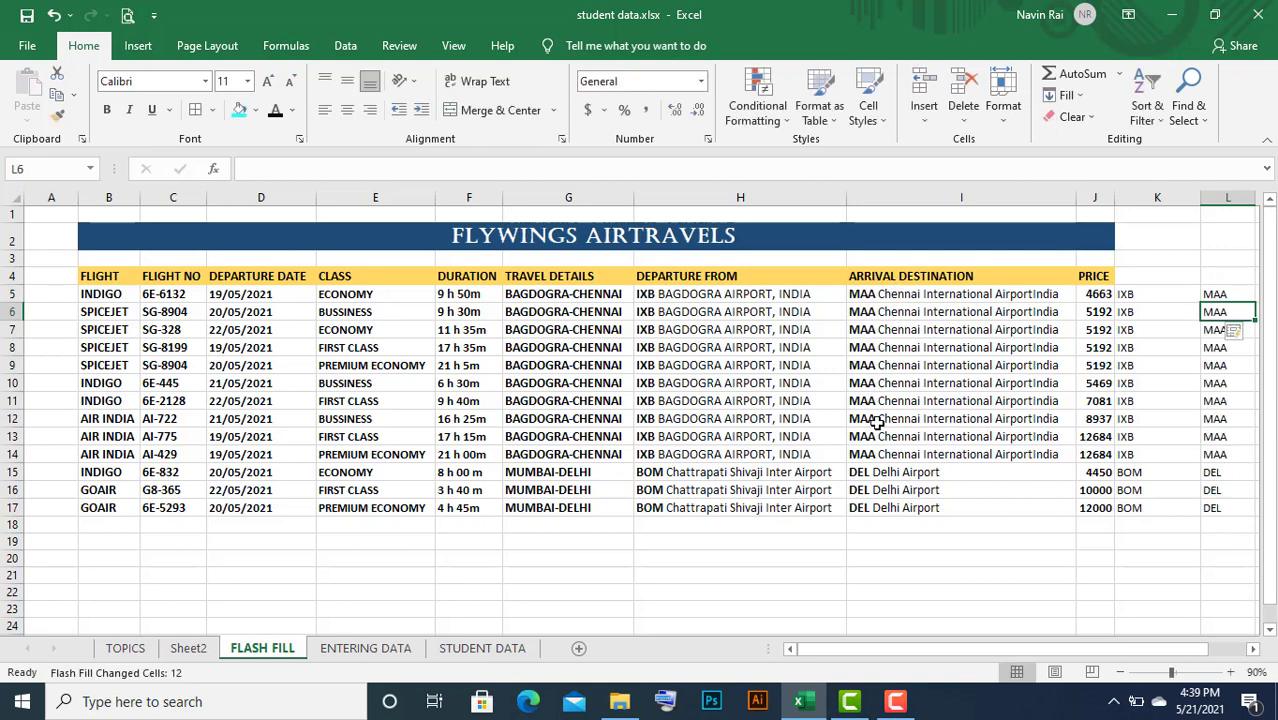
{"action": "left_click", "coordinate": [1157, 558]}
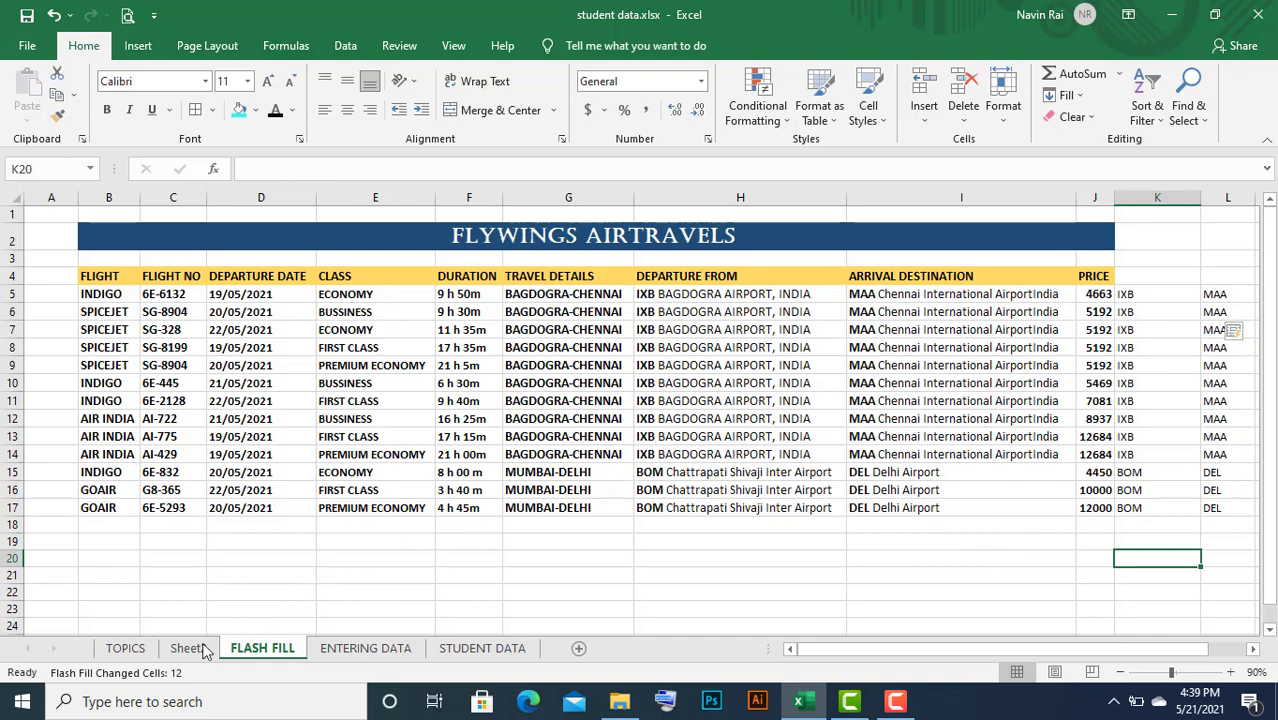
Return to the TOPICS sheet and review the AUTO FILL, ADVANCE FILL and FLASH FILL entries in D2:D4
{"action": "left_click", "coordinate": [129, 655]}
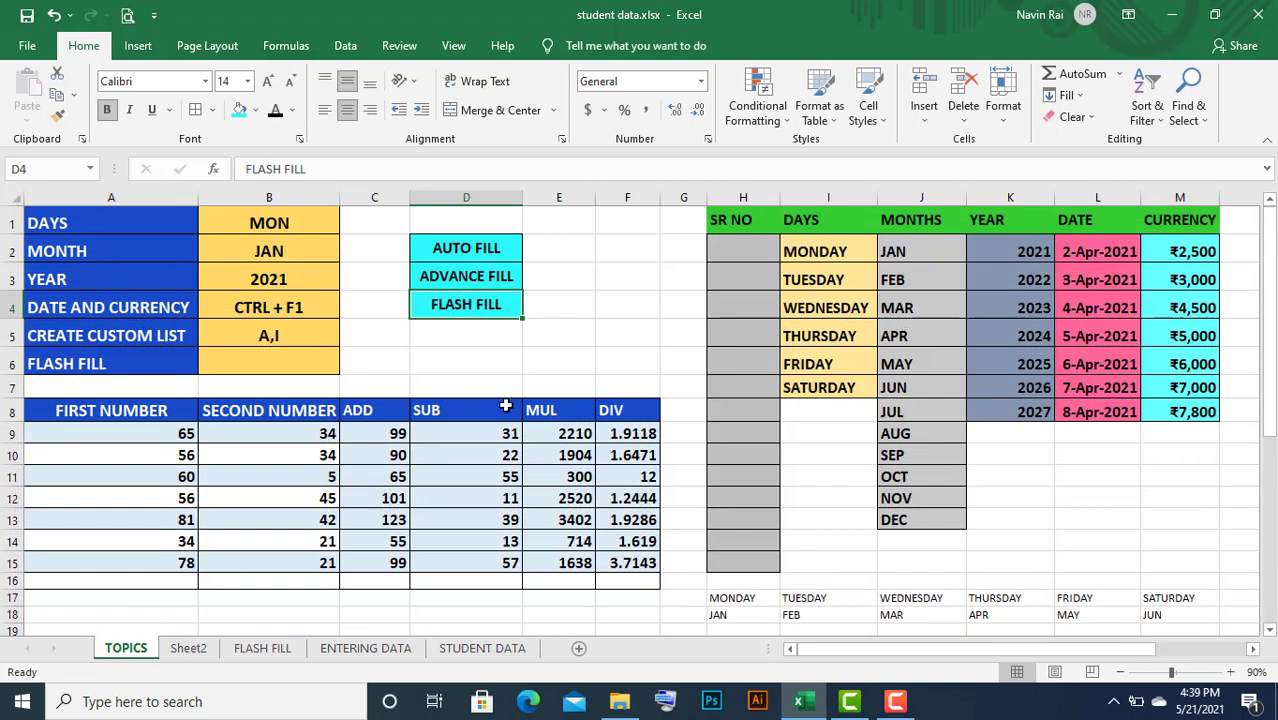
{"action": "left_click", "coordinate": [493, 252]}
{"action": "left_click", "coordinate": [490, 275]}
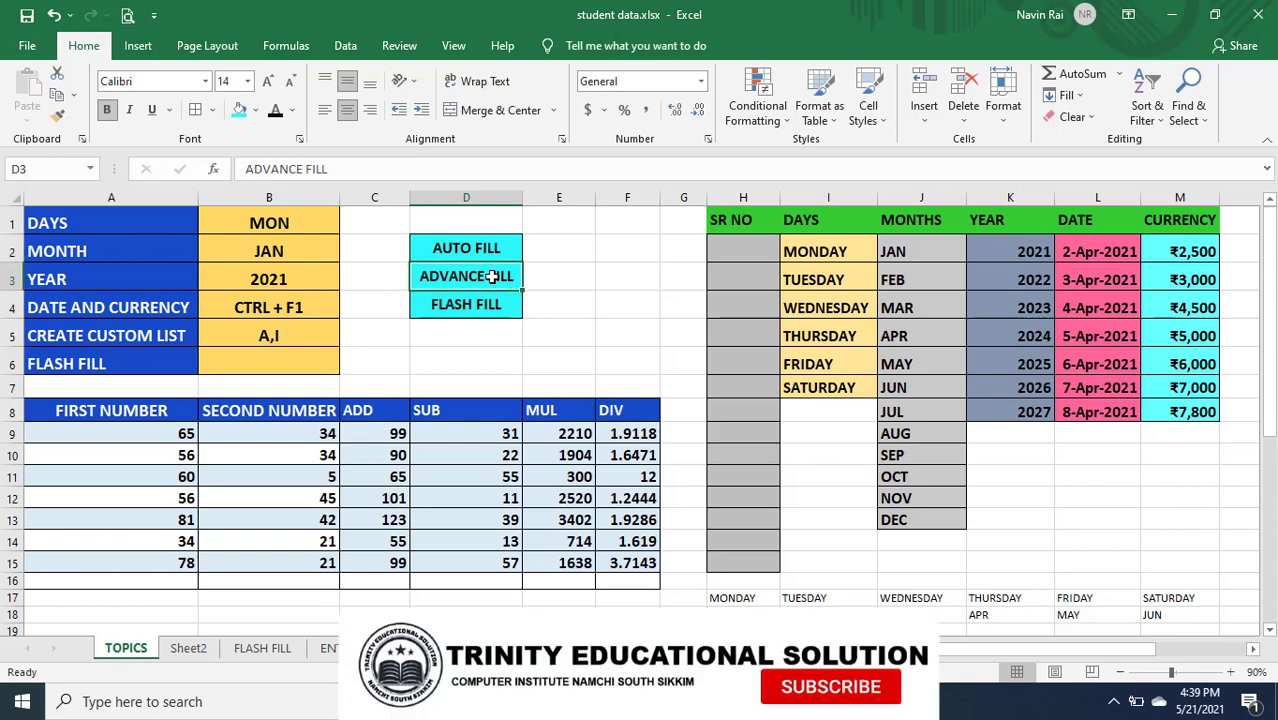
{"action": "left_click", "coordinate": [487, 308]}
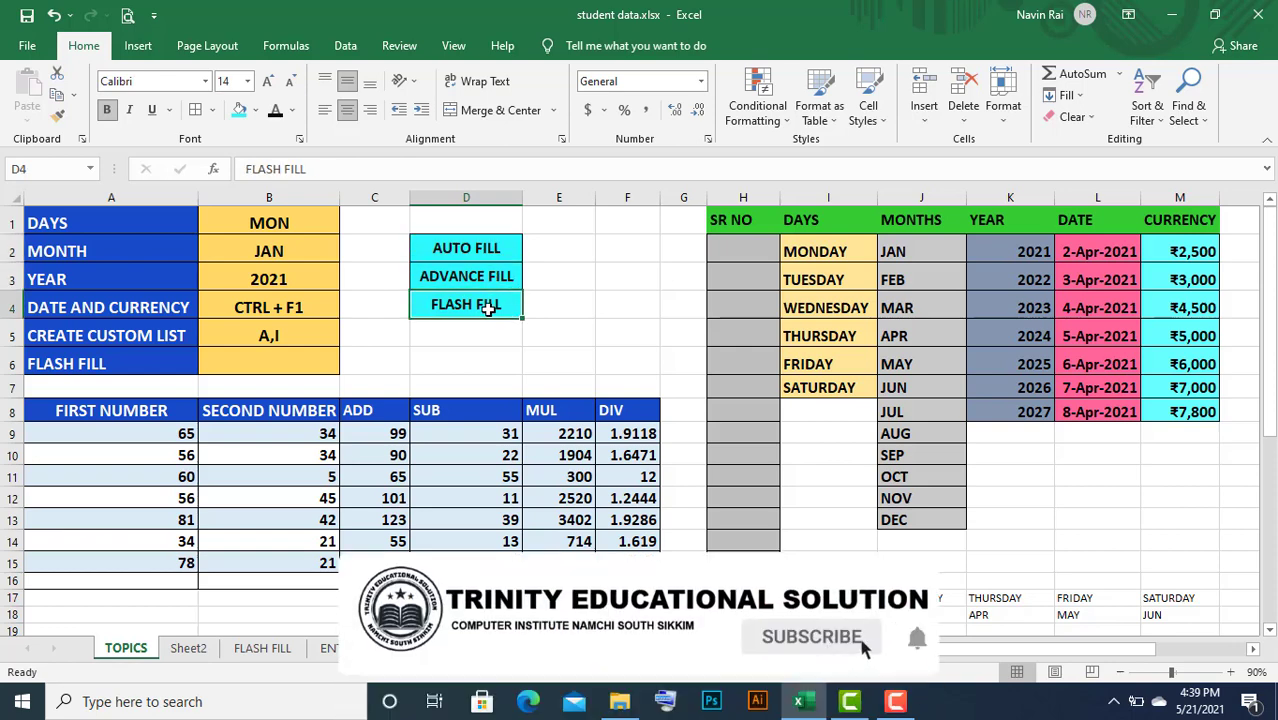